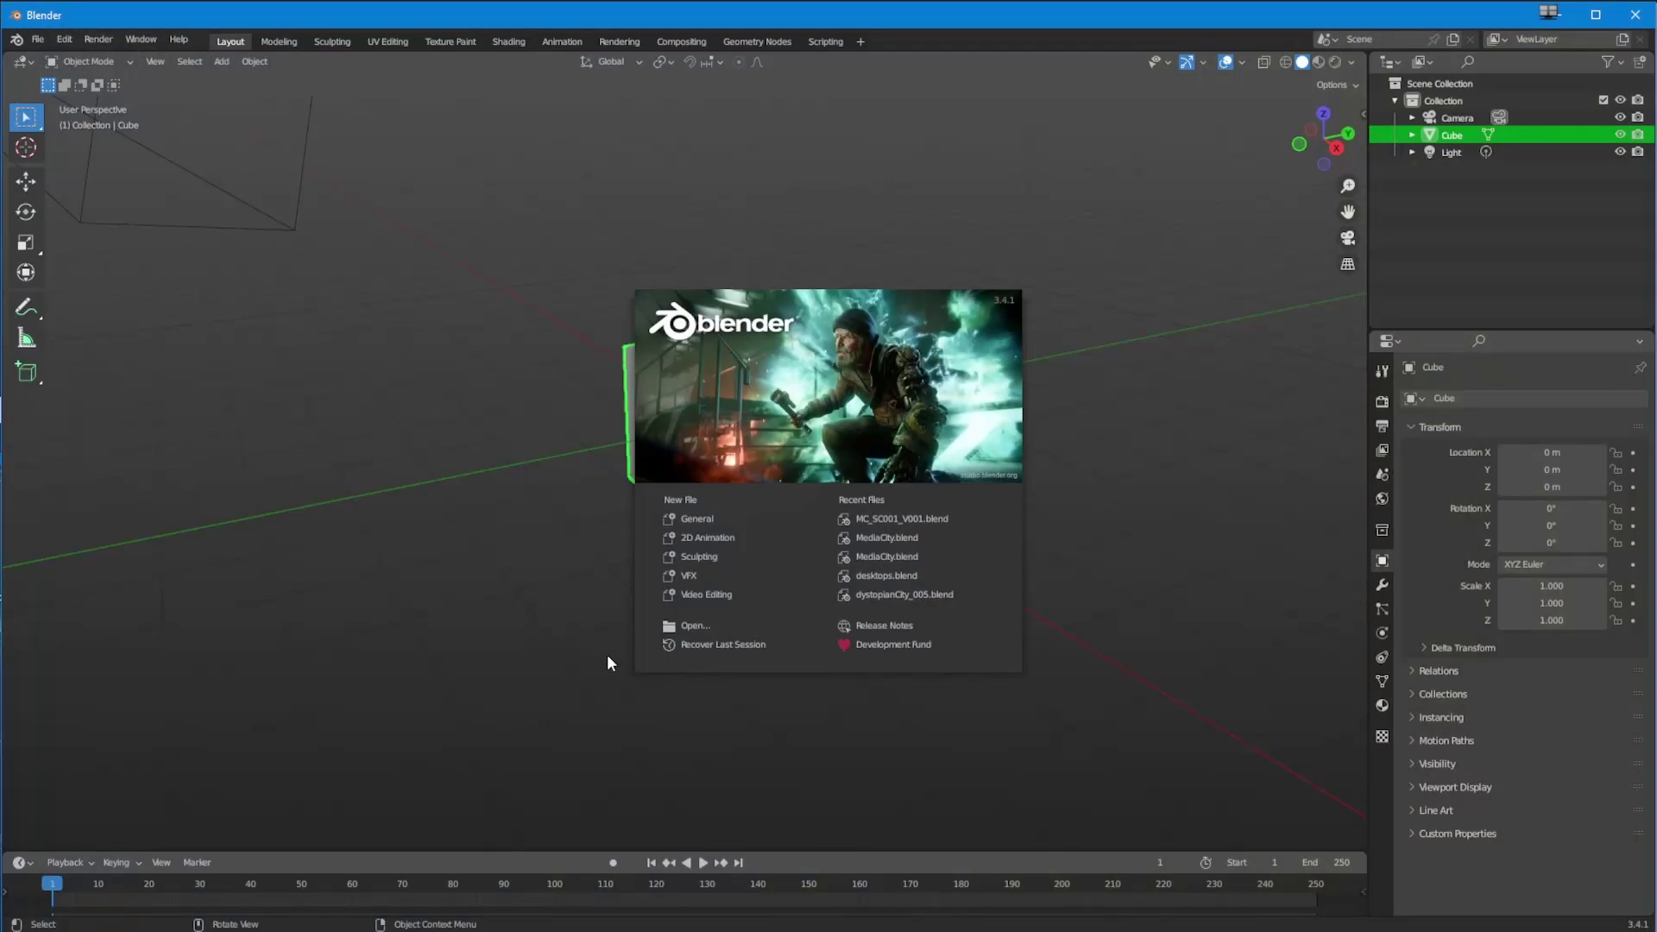
Step: Dismiss the splash screen and rename the default cube to grb
{"action": "left_click", "coordinate": [557, 620]}
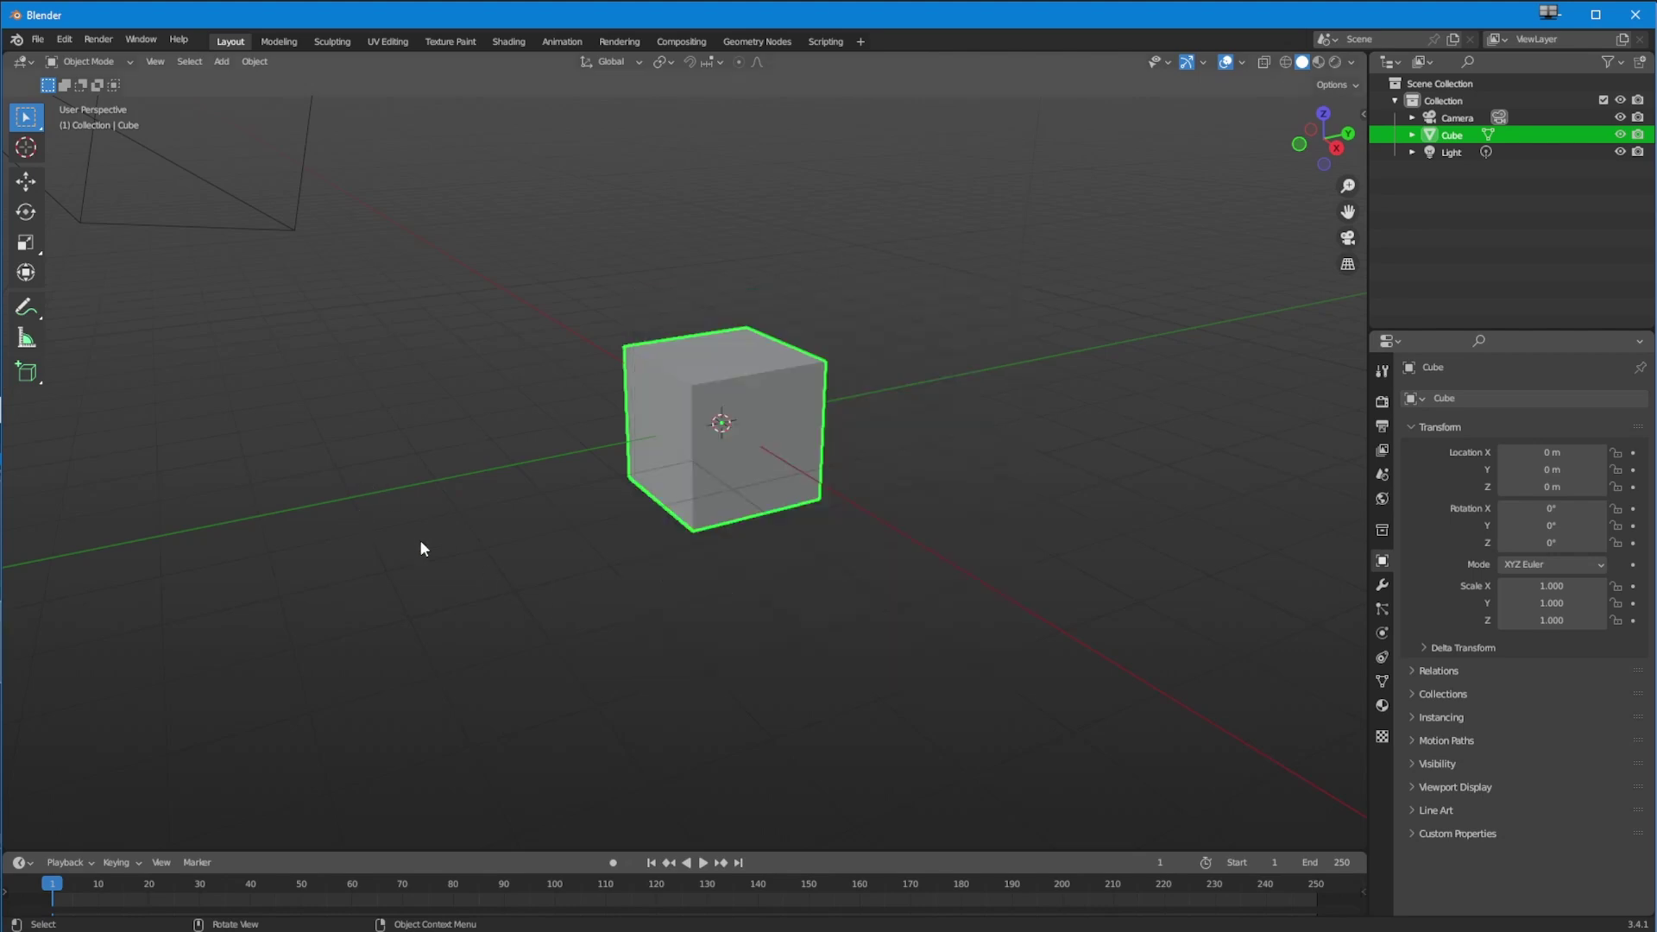
{"action": "middle_click_drag", "start_coordinate": [610, 551], "coordinate": [596, 596]}
{"action": "double_click", "coordinate": [1463, 134]}
{"action": "type", "text": "grb"}
{"action": "key", "text": "Return"}
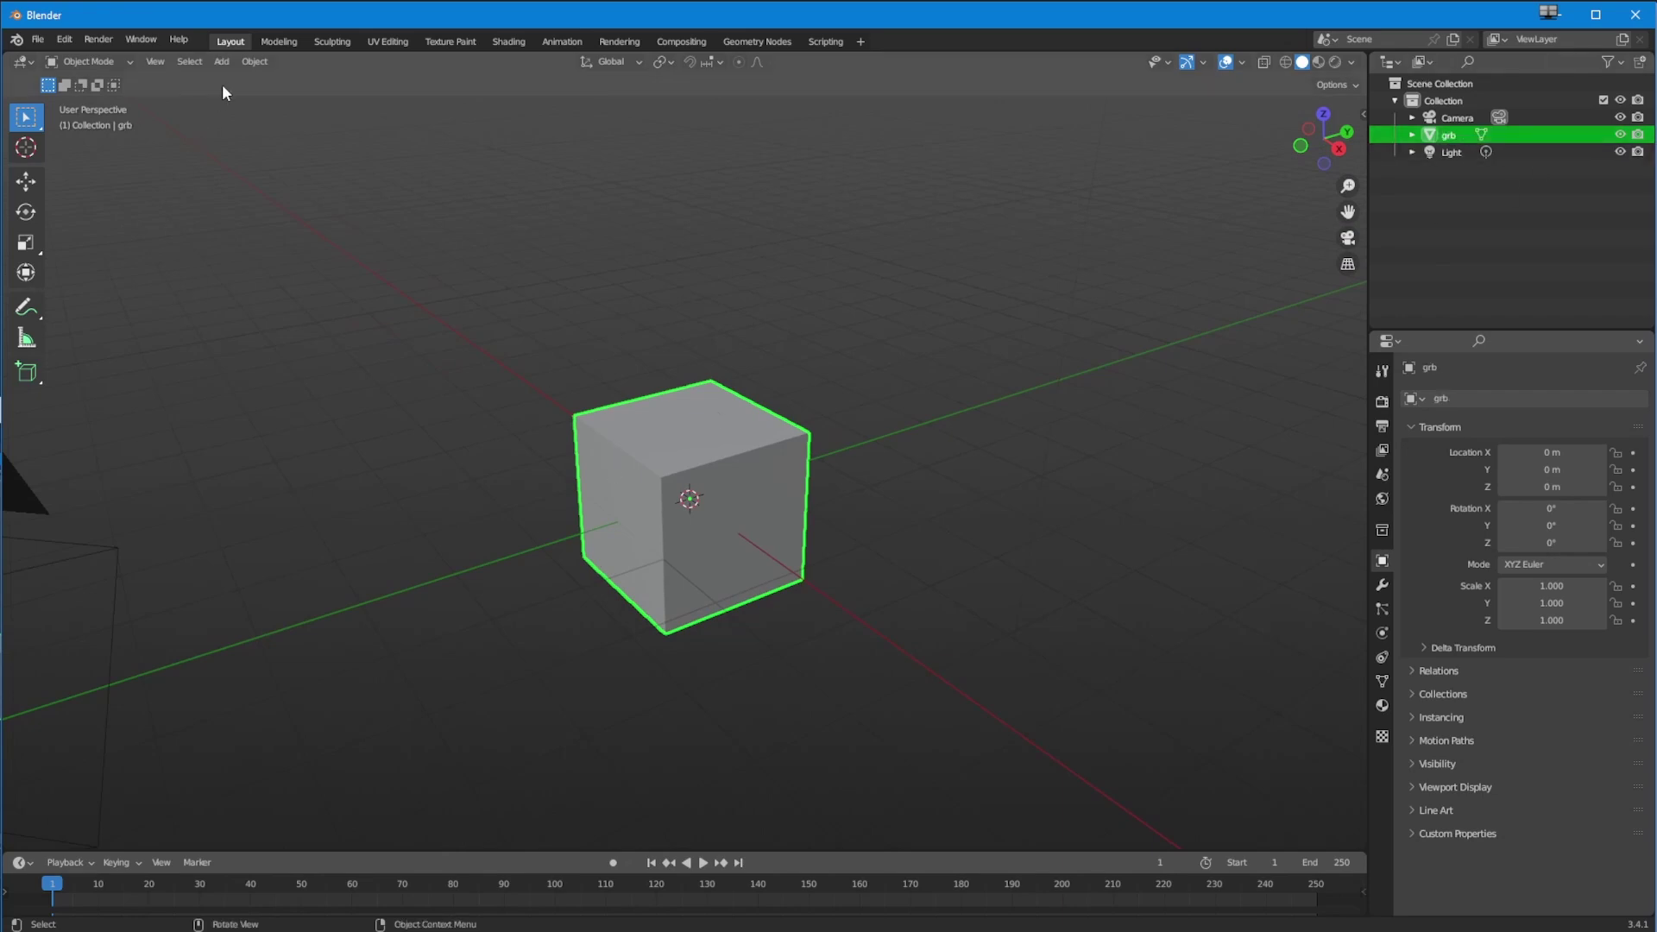
Step: Add a Subdivision Surface modifier with viewport level 2 to the grb cube and apply it
{"action": "left_click", "coordinate": [1381, 585]}
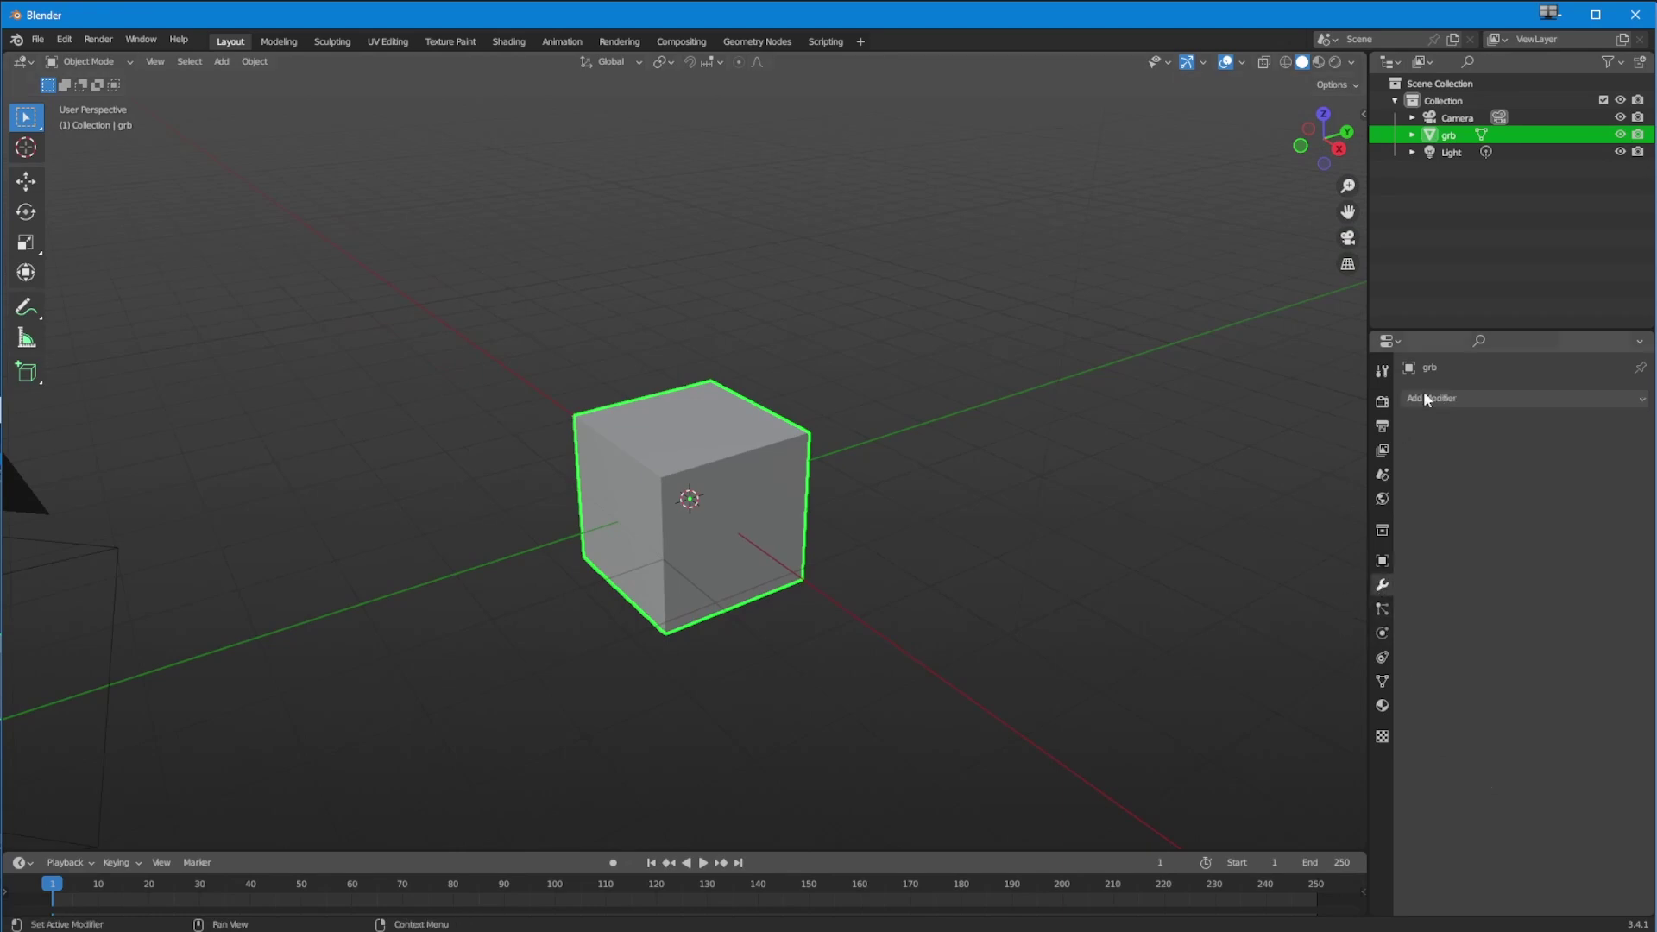
{"action": "left_click", "coordinate": [1428, 397]}
{"action": "left_click", "coordinate": [1335, 712]}
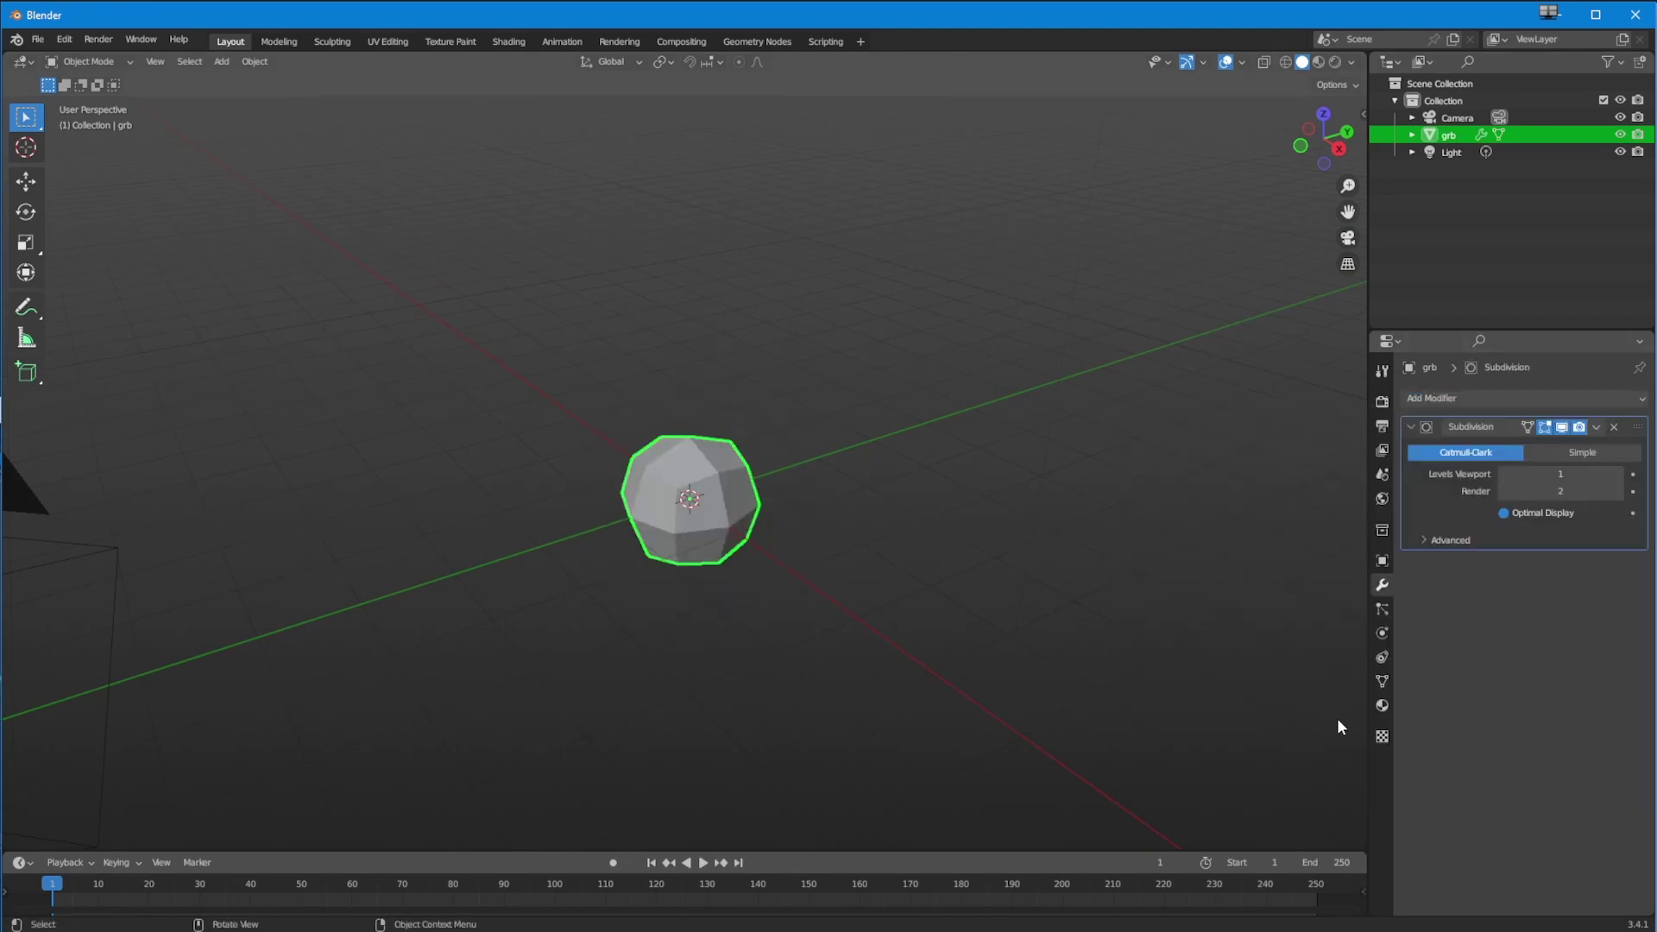
{"action": "left_click", "coordinate": [1617, 474]}
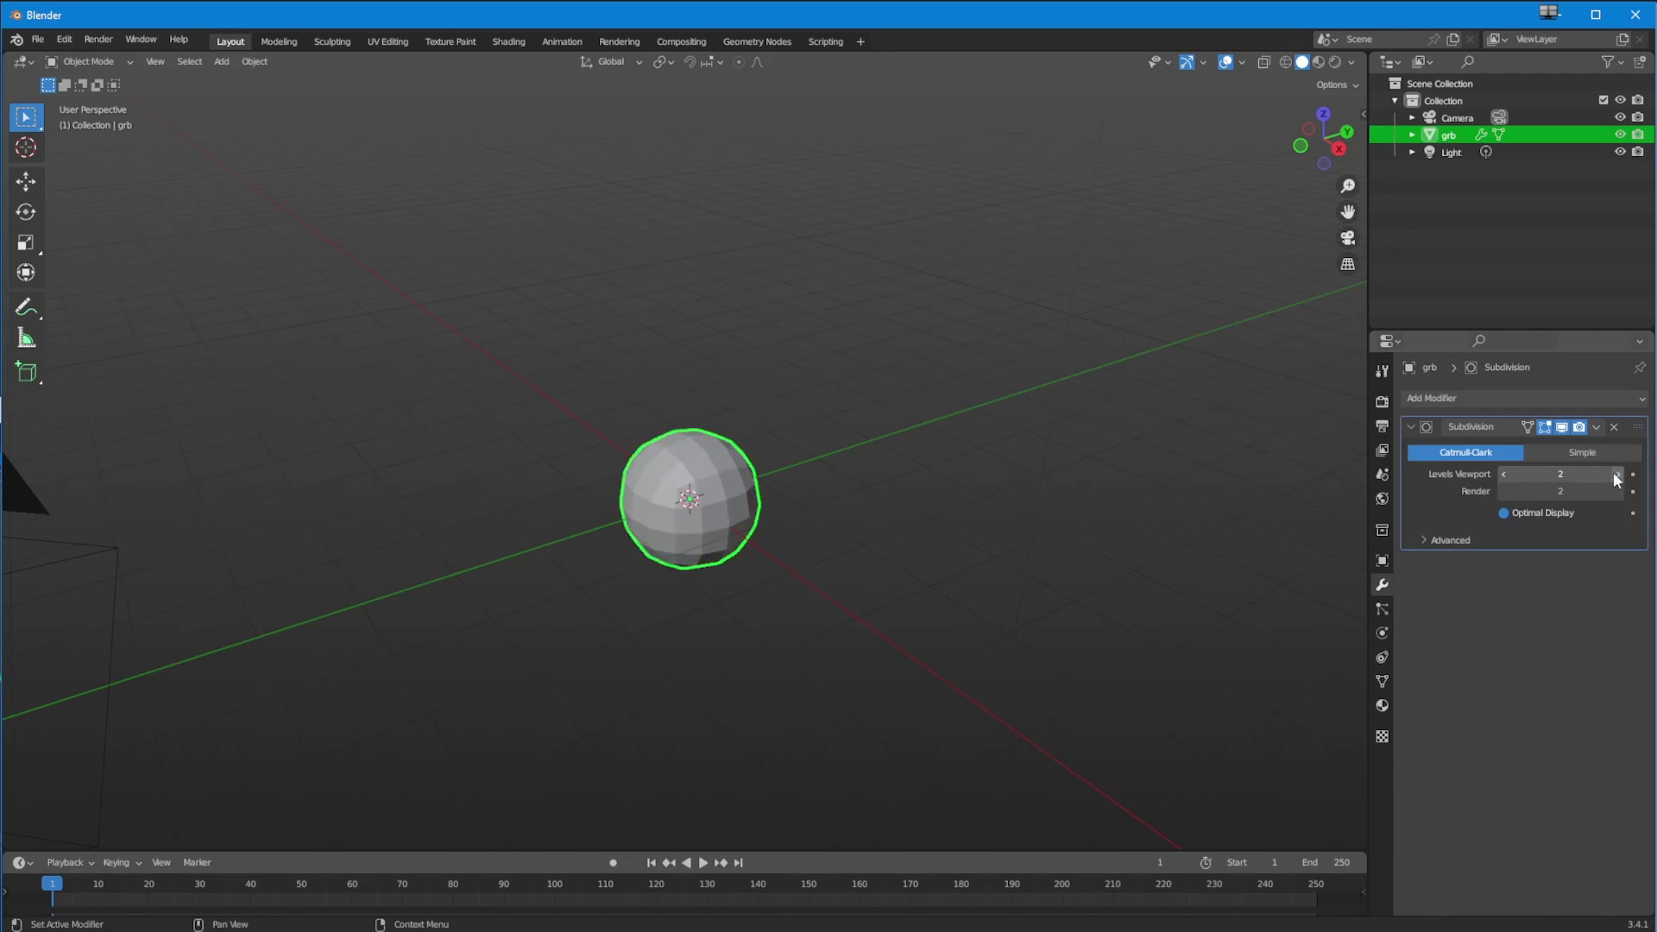
{"action": "middle_click_drag", "start_coordinate": [847, 558], "coordinate": [886, 557]}
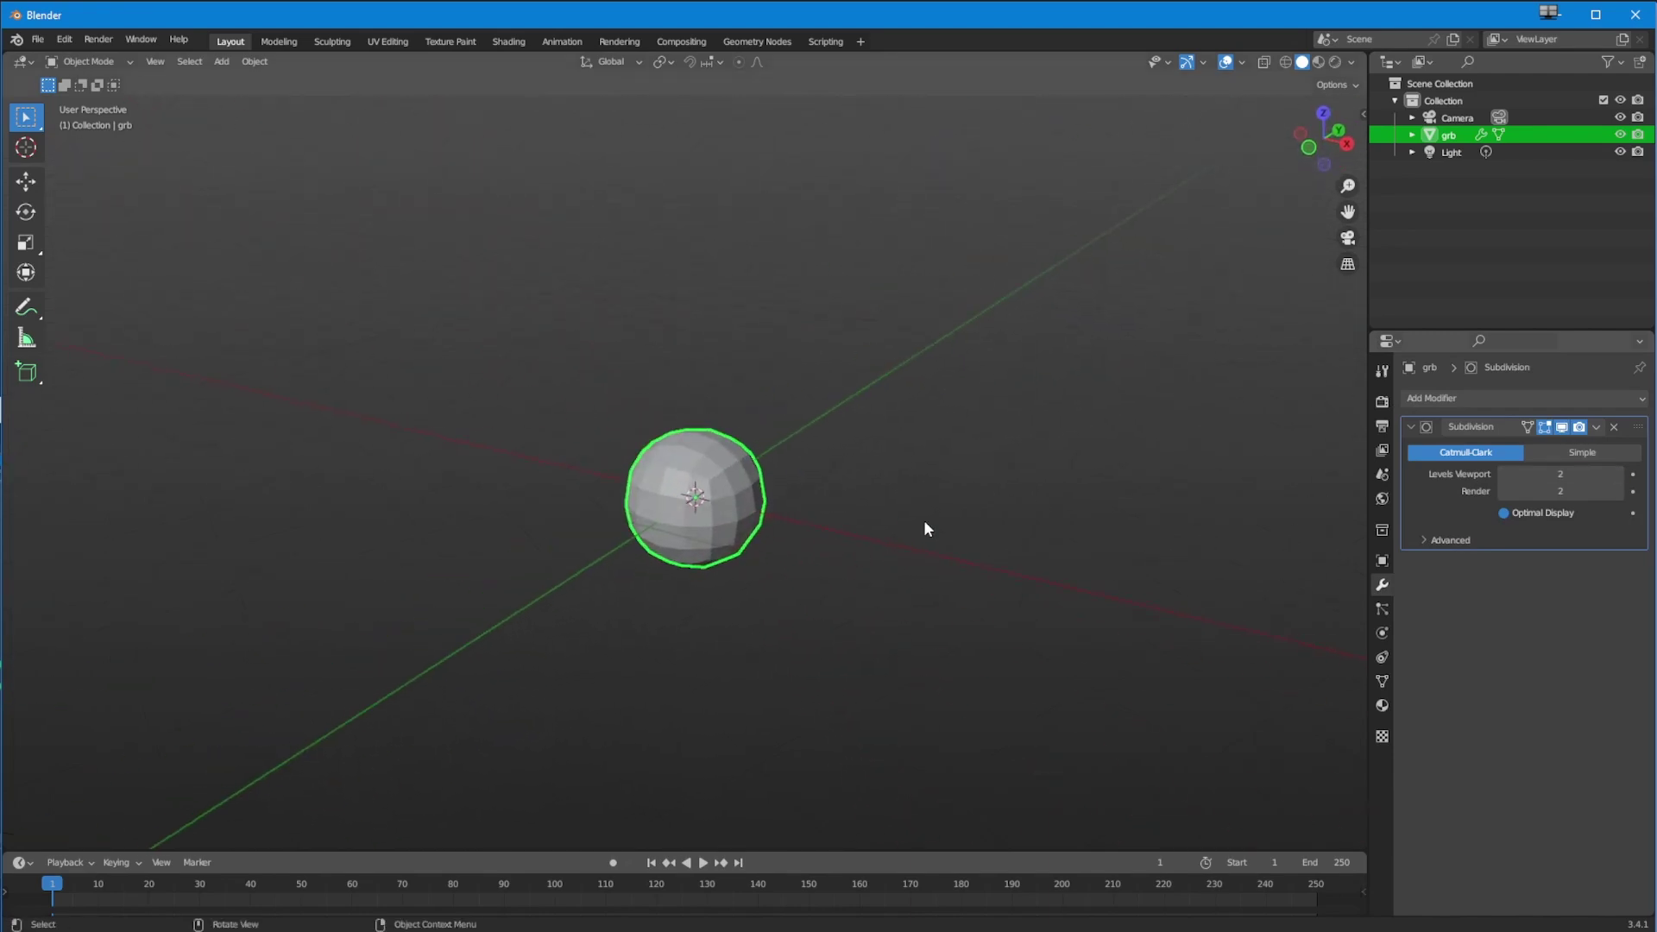
{"action": "left_click", "coordinate": [1597, 426]}
{"action": "left_click", "coordinate": [1519, 446]}
Step: In Edit Mode, select the four central faces on top of the sphere and reshape them with LoopTools Circle
{"action": "middle_click_drag", "start_coordinate": [690, 609], "coordinate": [628, 573]}
{"action": "scroll", "coordinate": [650, 490], "scroll_direction": "up", "scroll_amount": 4}
{"action": "key", "text": "Tab"}
{"action": "middle_click_drag", "start_coordinate": [572, 476], "coordinate": [768, 423]}
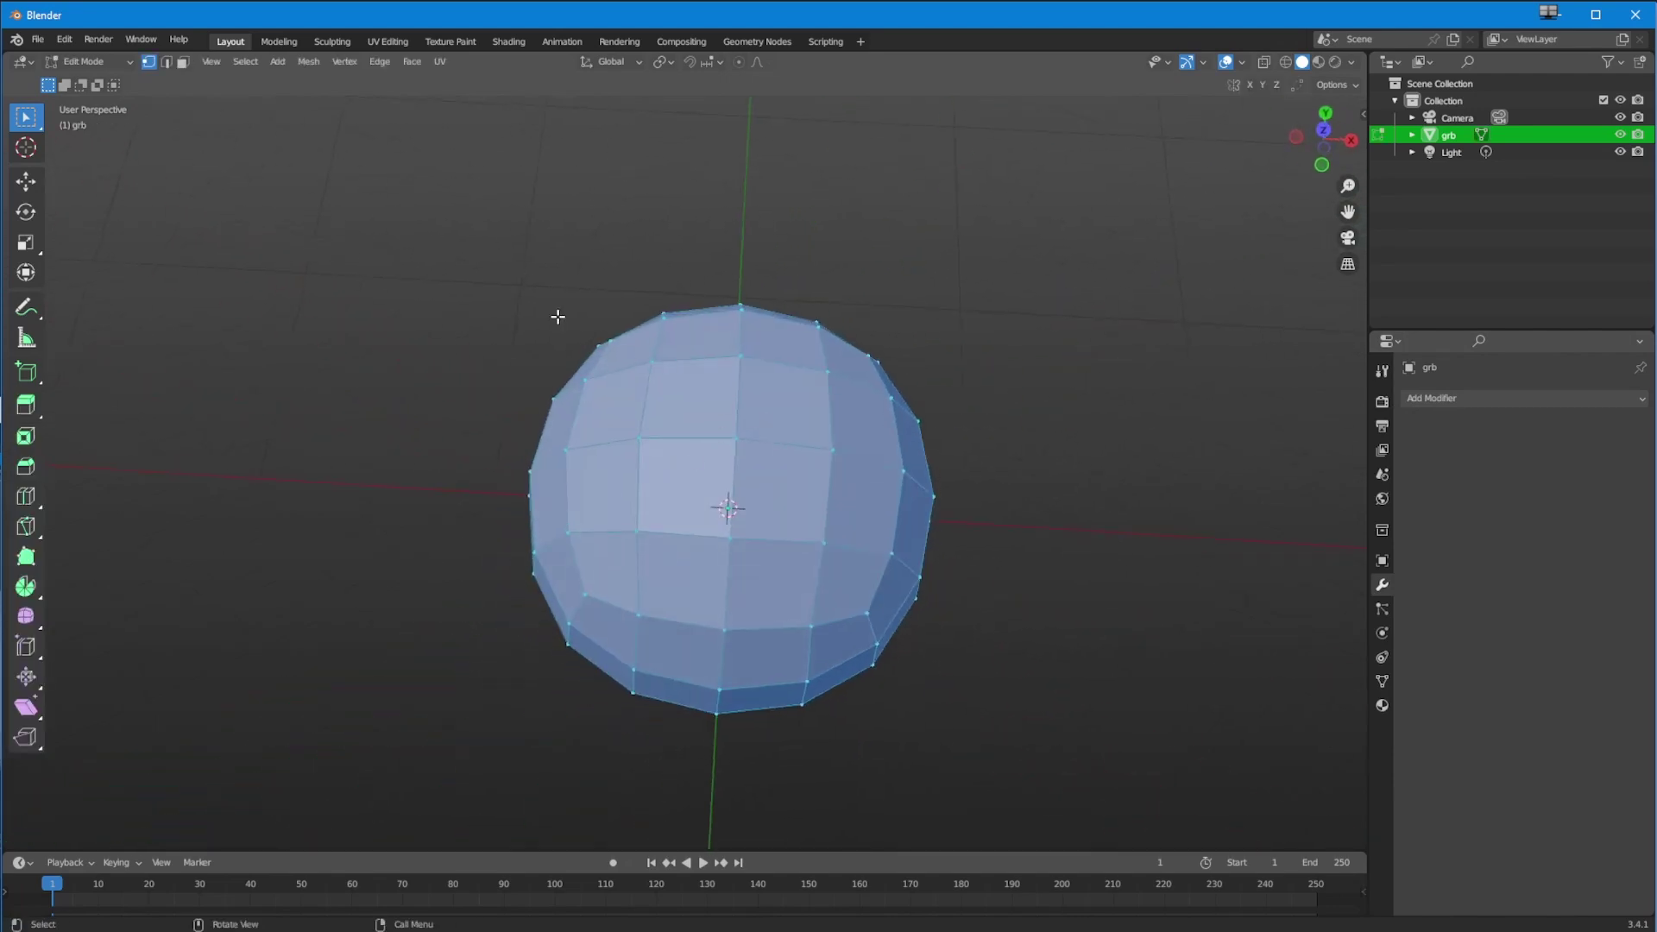
{"action": "left_click", "coordinate": [182, 62]}
{"action": "left_click", "coordinate": [791, 406]}
{"action": "left_click", "coordinate": [788, 484], "text": "shift"}
{"action": "left_click", "coordinate": [690, 487], "text": "shift"}
{"action": "left_click", "coordinate": [700, 423], "text": "shift"}
{"action": "right_click", "coordinate": [330, 243]}
{"action": "mouse_move", "coordinate": [318, 266]}
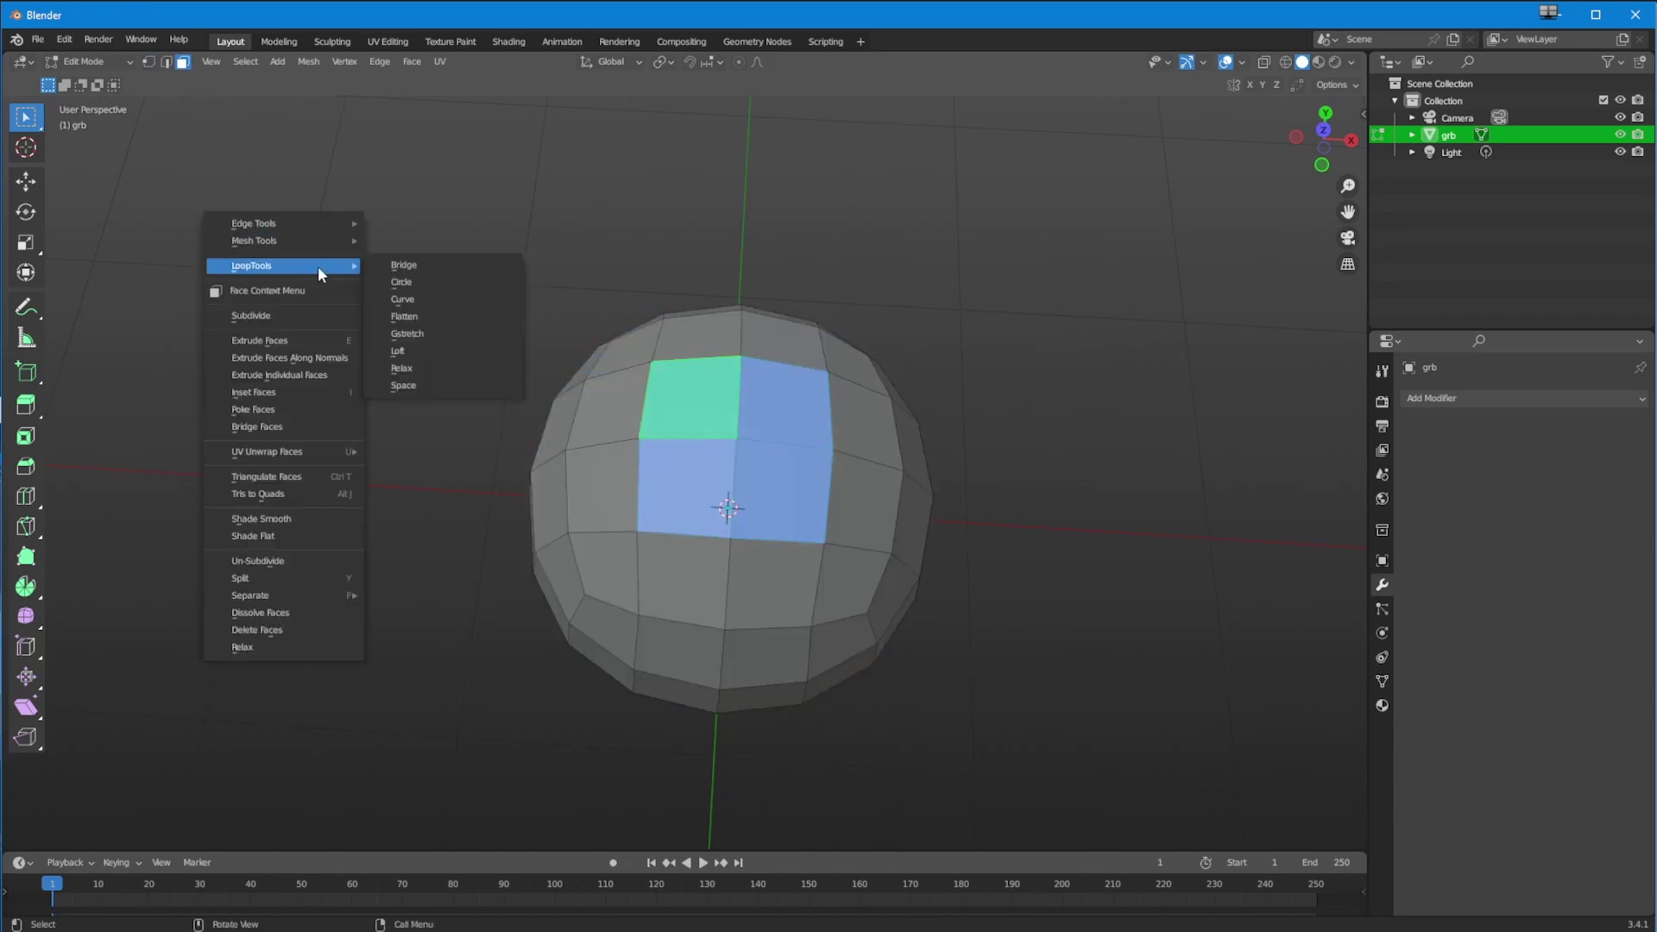
{"action": "left_click", "coordinate": [402, 282]}
Step: Inset the rounded group of four top faces slightly to form a narrow rim
{"action": "mouse_move", "coordinate": [377, 340]}
{"action": "middle_mouse_down"}
{"action": "mouse_move", "coordinate": [432, 366]}
{"action": "mouse_move", "coordinate": [369, 366]}
{"action": "middle_mouse_up"}
{"action": "scroll", "coordinate": [443, 336], "scroll_direction": "up", "scroll_amount": 5}
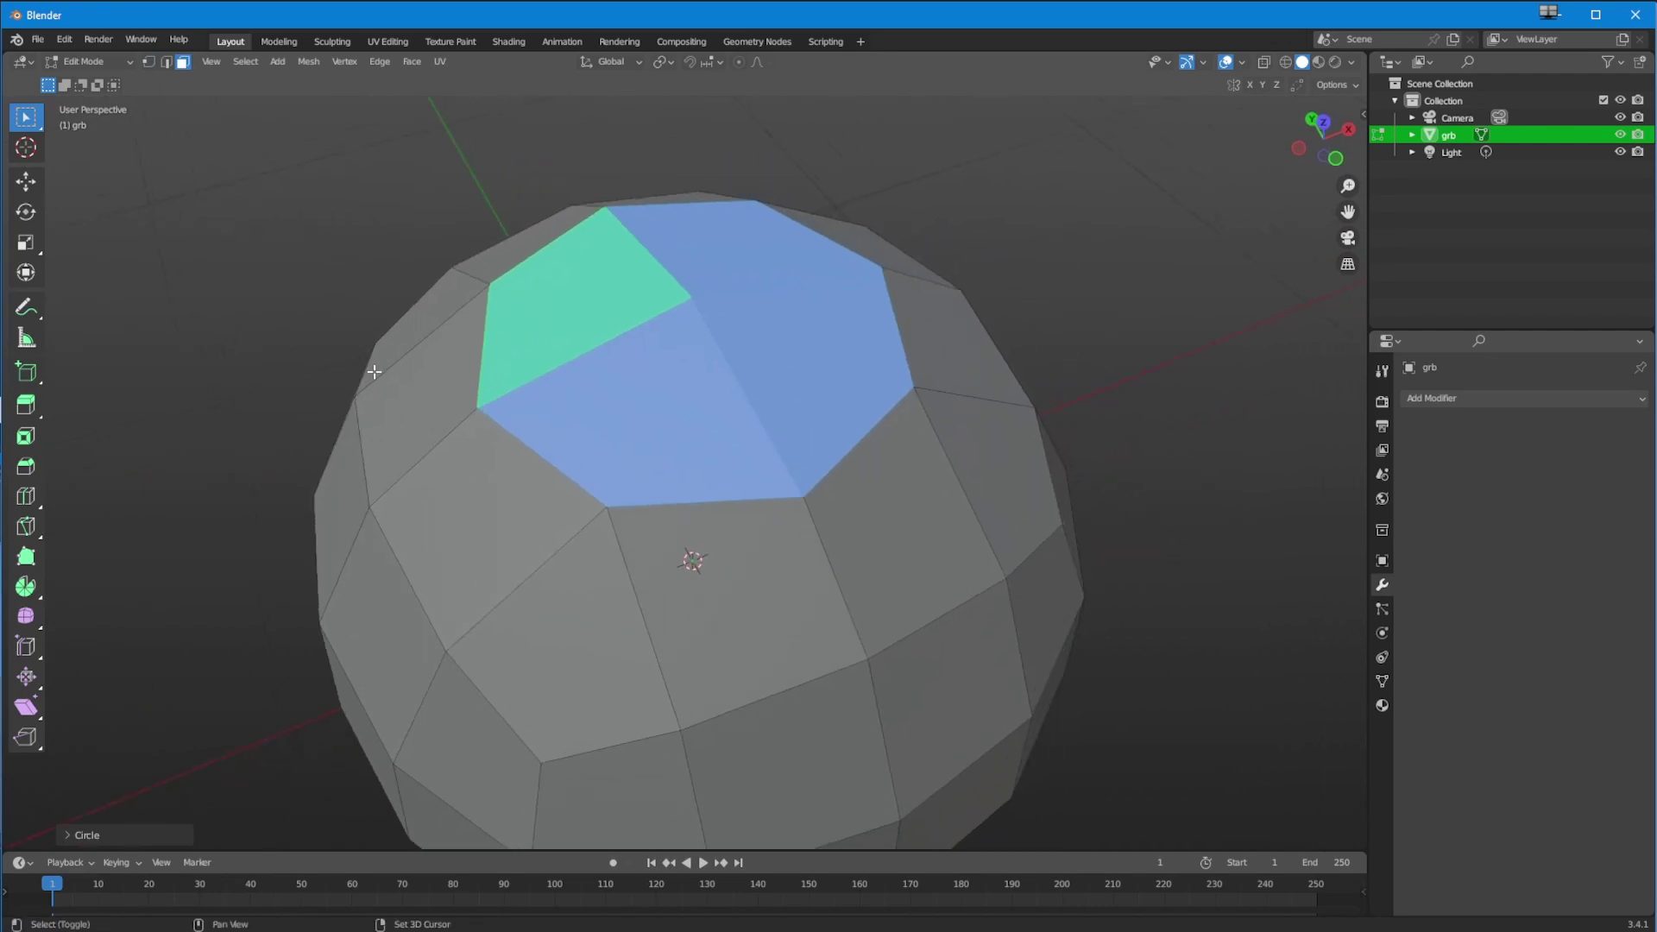
{"action": "key", "text": "i"}
{"action": "left_click", "coordinate": [699, 566]}
Step: Move the inset top faces down along the Z axis to sink a deep recess into the sphere
{"action": "middle_click_drag", "start_coordinate": [688, 593], "coordinate": [675, 533]}
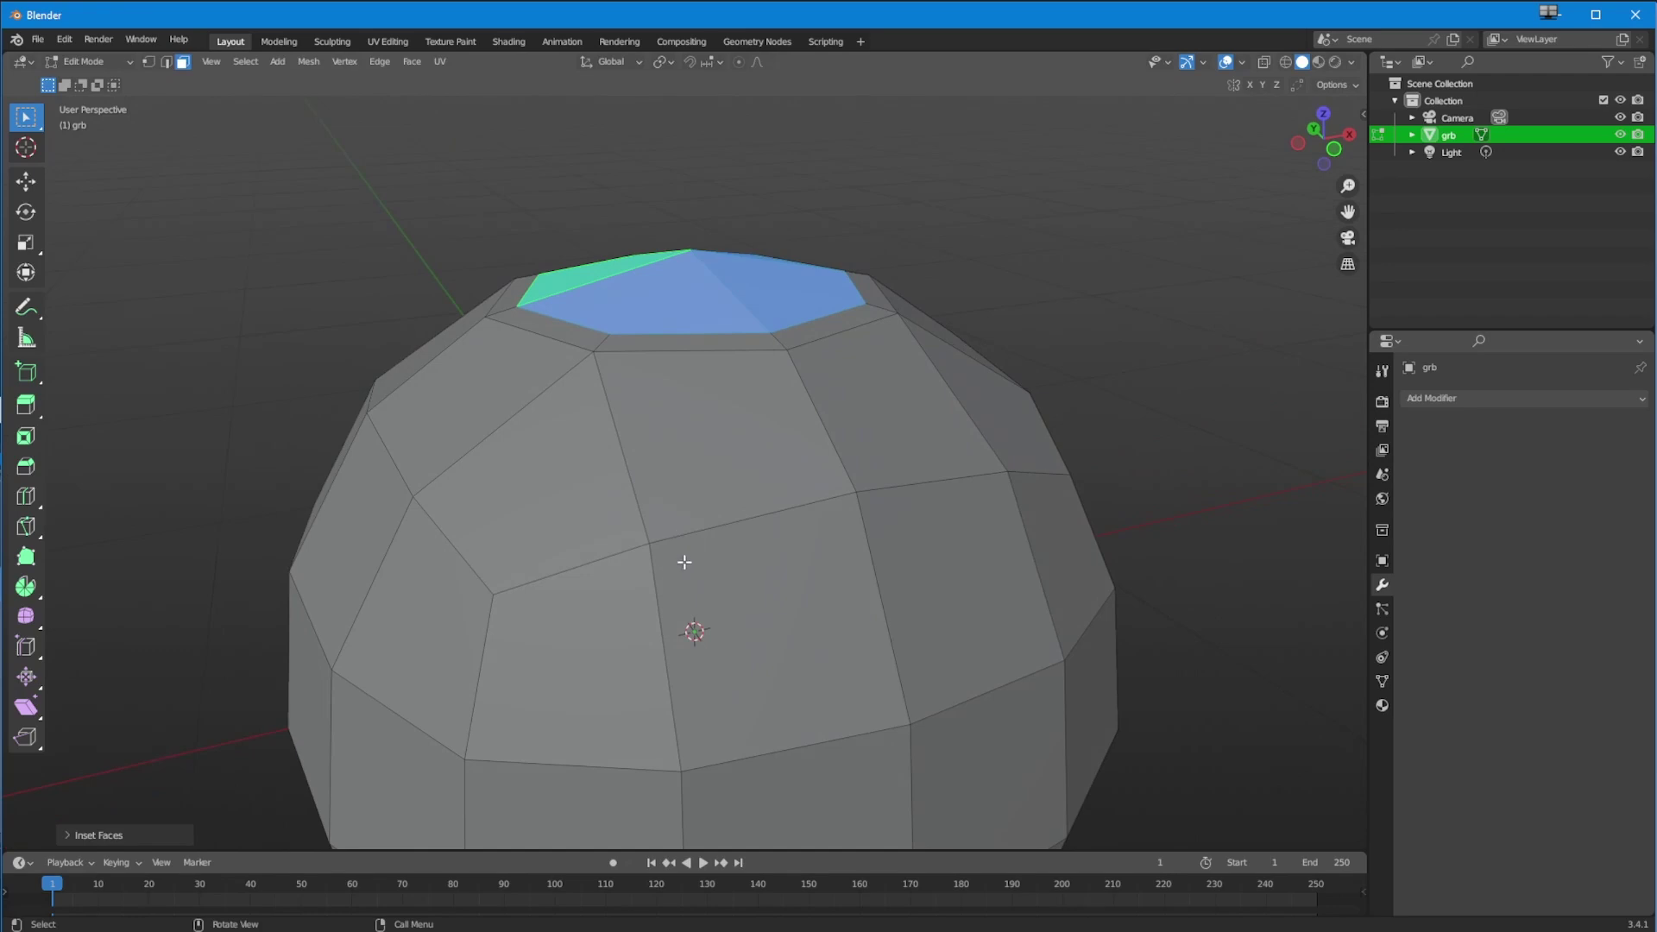
{"action": "key", "text": "g"}
{"action": "key", "text": "z"}
{"action": "left_click", "coordinate": [666, 718]}
Step: Select the eight rim edges around the opening and bevel them about 0.14 m wide with one segment
{"action": "mouse_move", "coordinate": [666, 718]}
{"action": "middle_mouse_down"}
{"action": "mouse_move", "coordinate": [650, 734]}
{"action": "mouse_move", "coordinate": [777, 714]}
{"action": "mouse_move", "coordinate": [689, 697]}
{"action": "middle_mouse_up"}
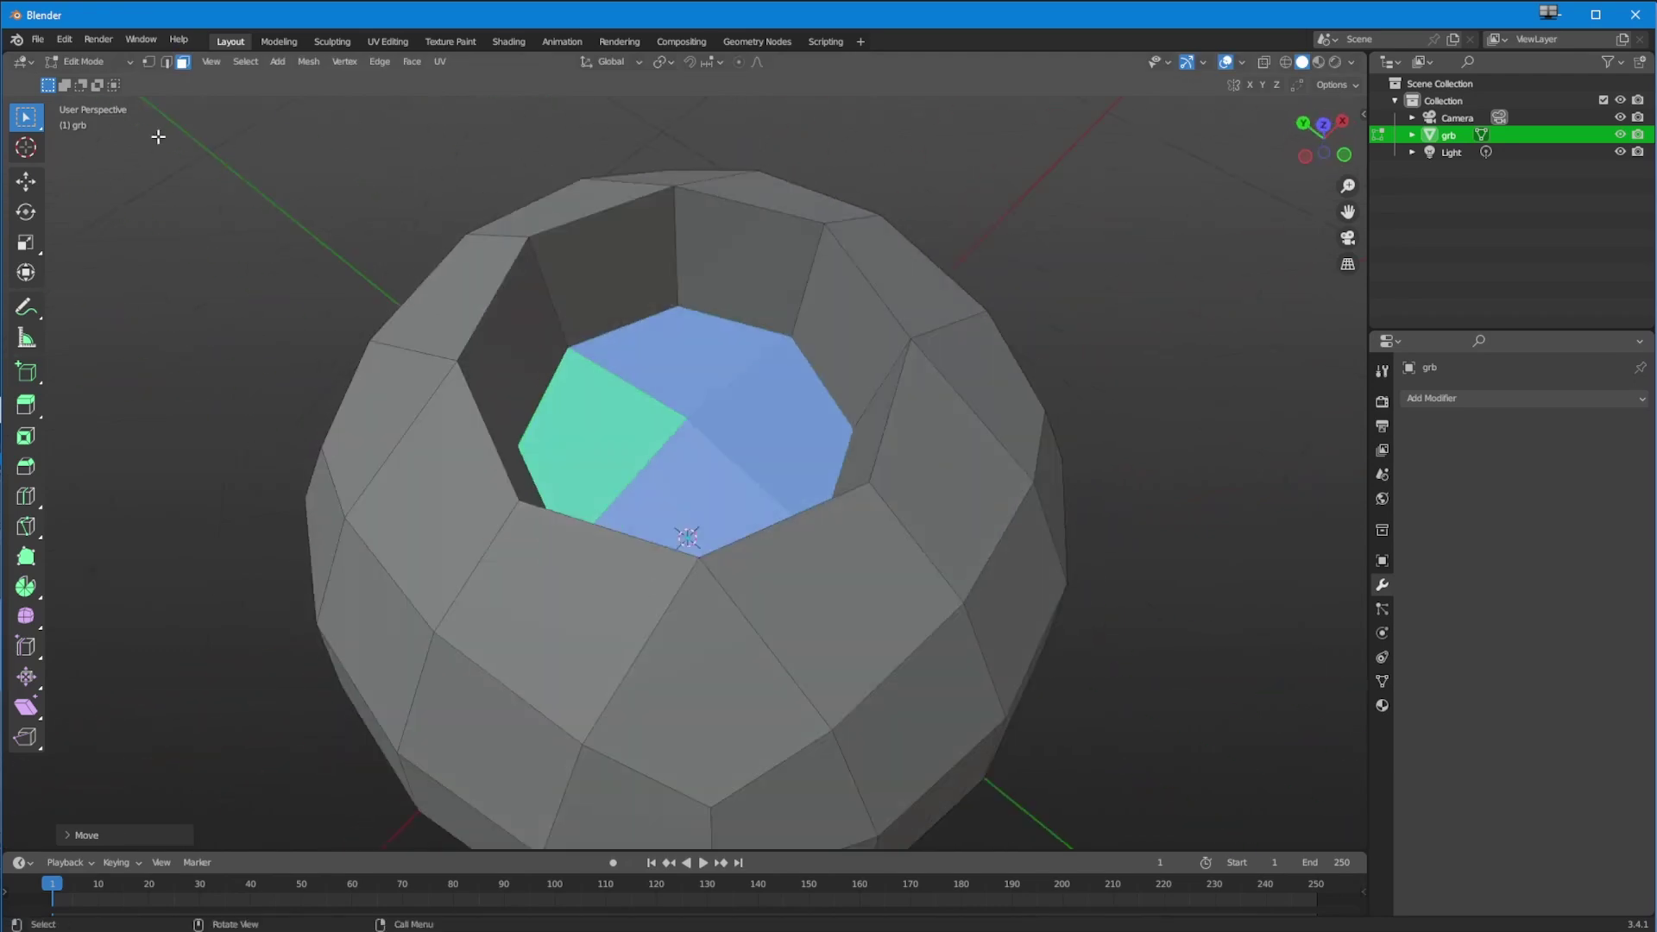
{"action": "key", "text": "2"}
{"action": "left_click", "coordinate": [622, 205]}
{"action": "left_click", "coordinate": [491, 333], "text": "shift"}
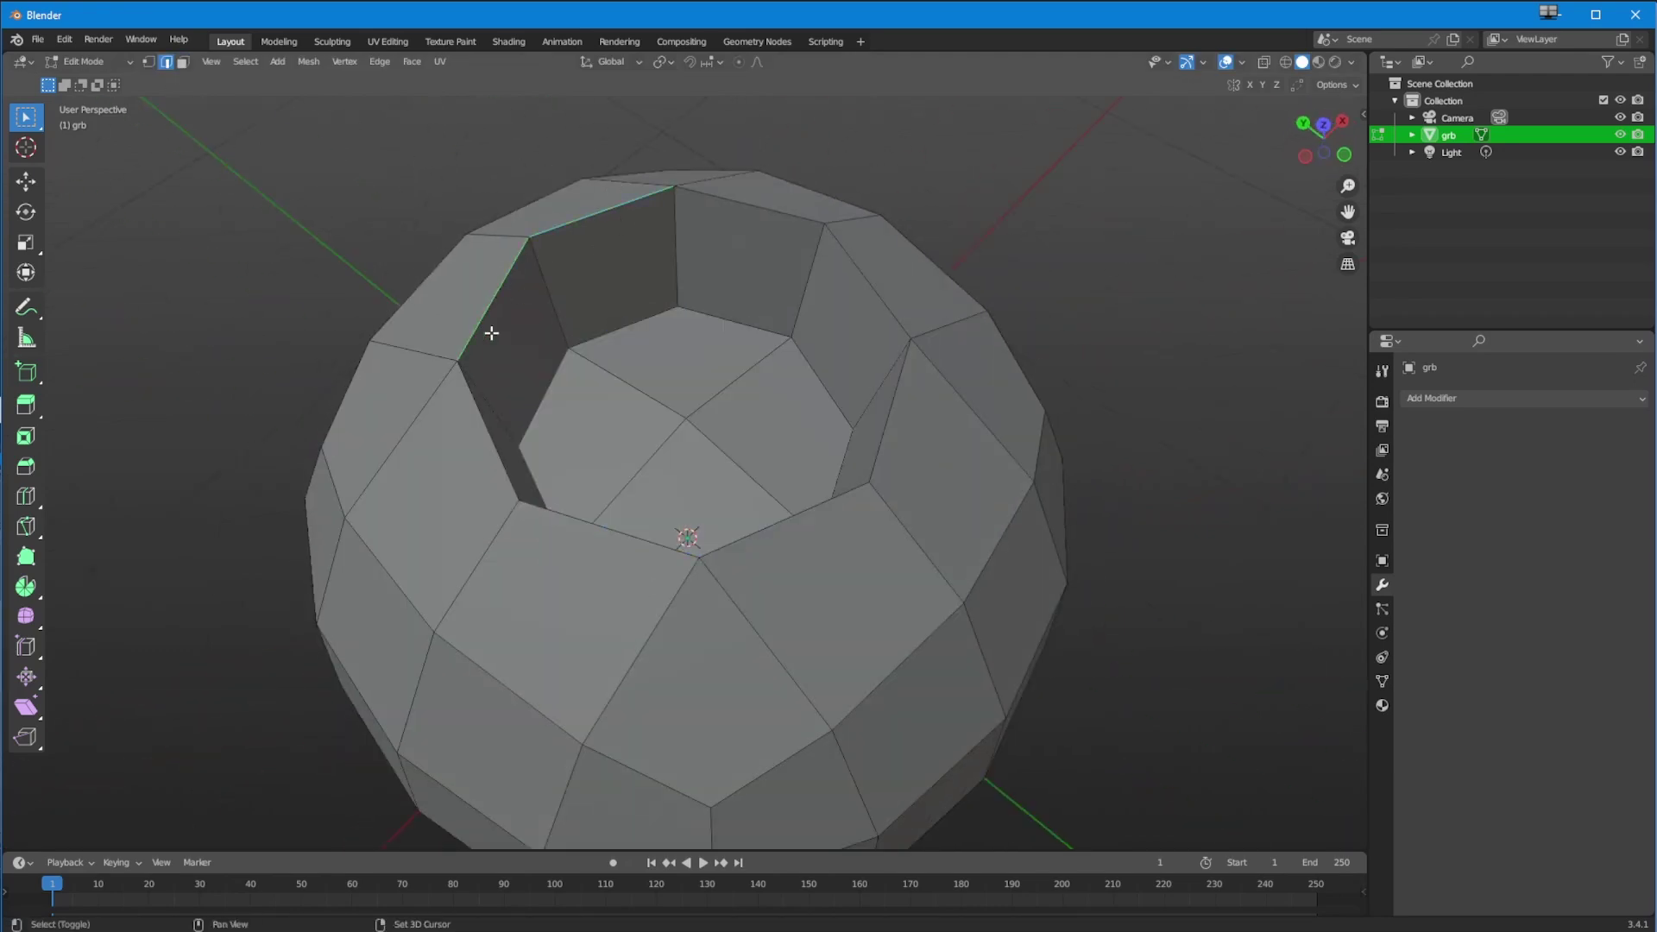
{"action": "left_click", "coordinate": [472, 402], "text": "shift"}
{"action": "left_click", "coordinate": [556, 514], "text": "shift"}
{"action": "left_click", "coordinate": [737, 541], "text": "shift"}
{"action": "left_click", "coordinate": [881, 447], "text": "shift"}
{"action": "left_click", "coordinate": [862, 289], "text": "shift"}
{"action": "left_click", "coordinate": [766, 211], "text": "shift"}
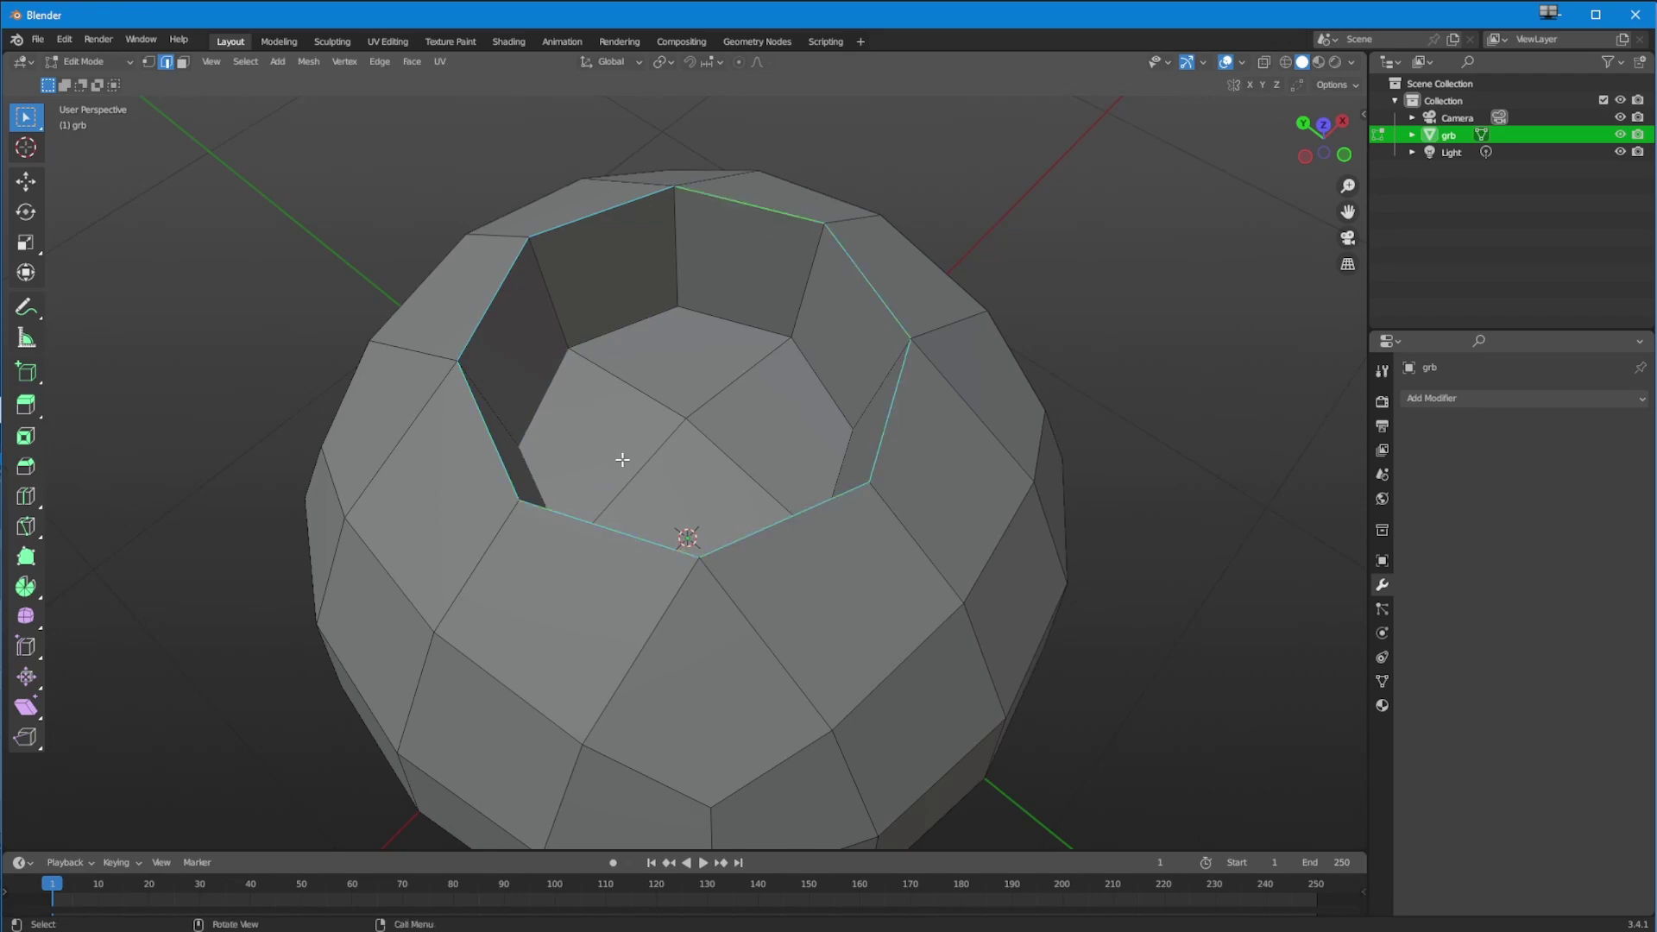
{"action": "key", "text": "ctrl+b"}
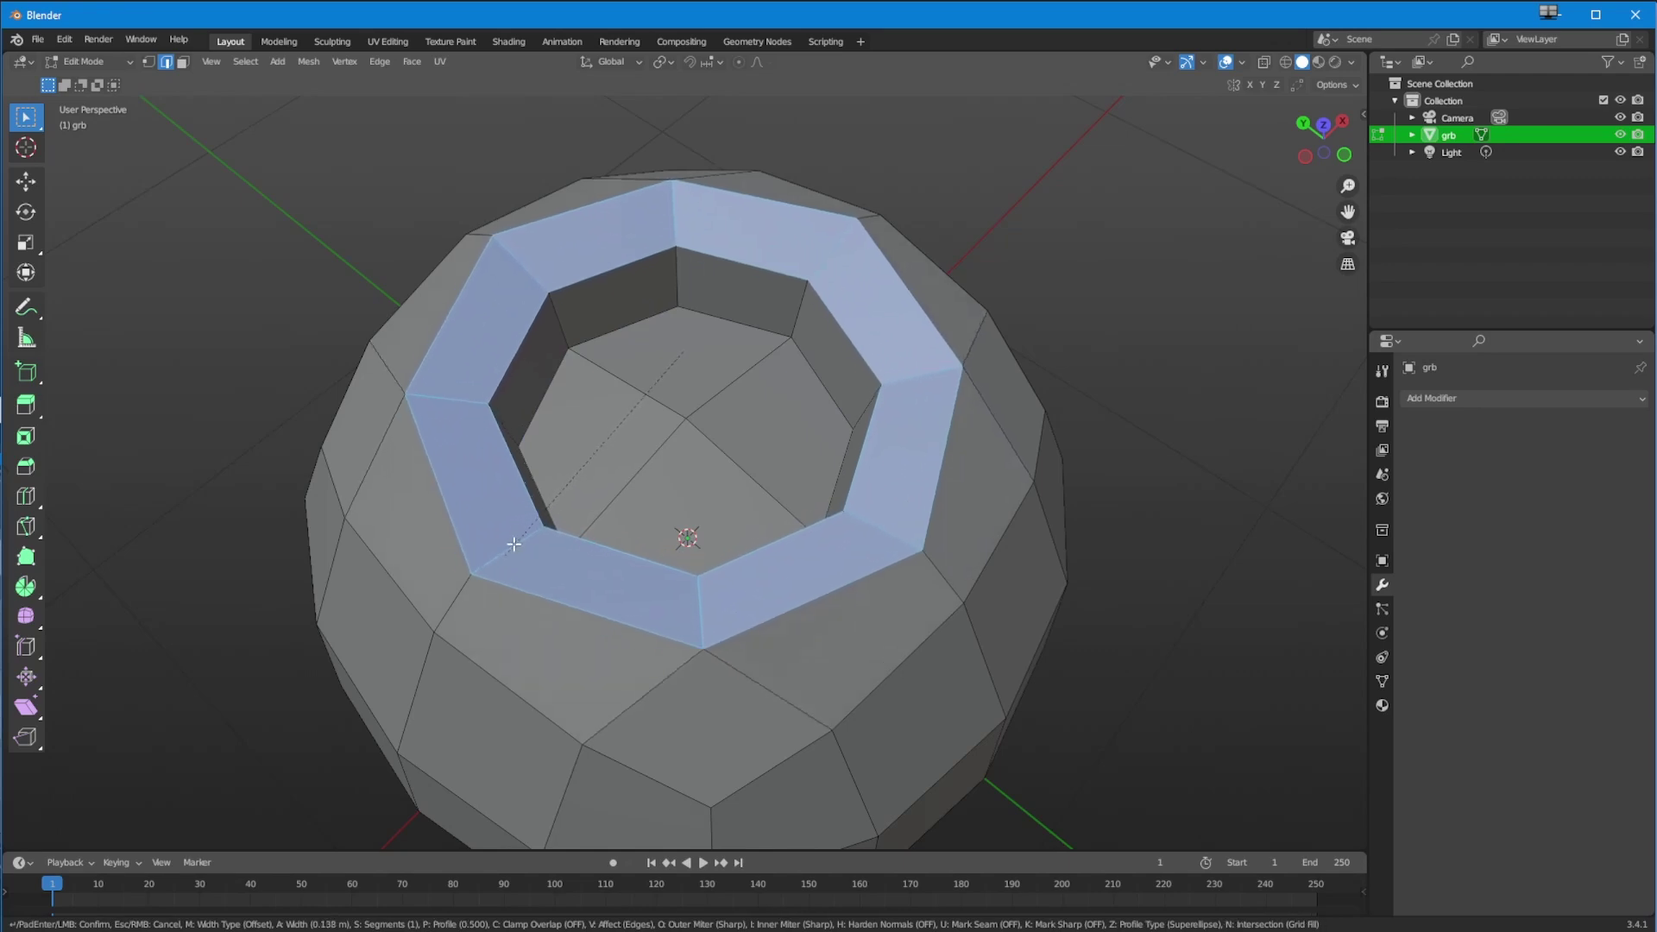
{"action": "left_click", "coordinate": [518, 530]}
Step: Flatten the bevelled rim of the opening by scaling it to 0 along the Z axis
{"action": "middle_click_drag", "start_coordinate": [509, 529], "coordinate": [500, 481]}
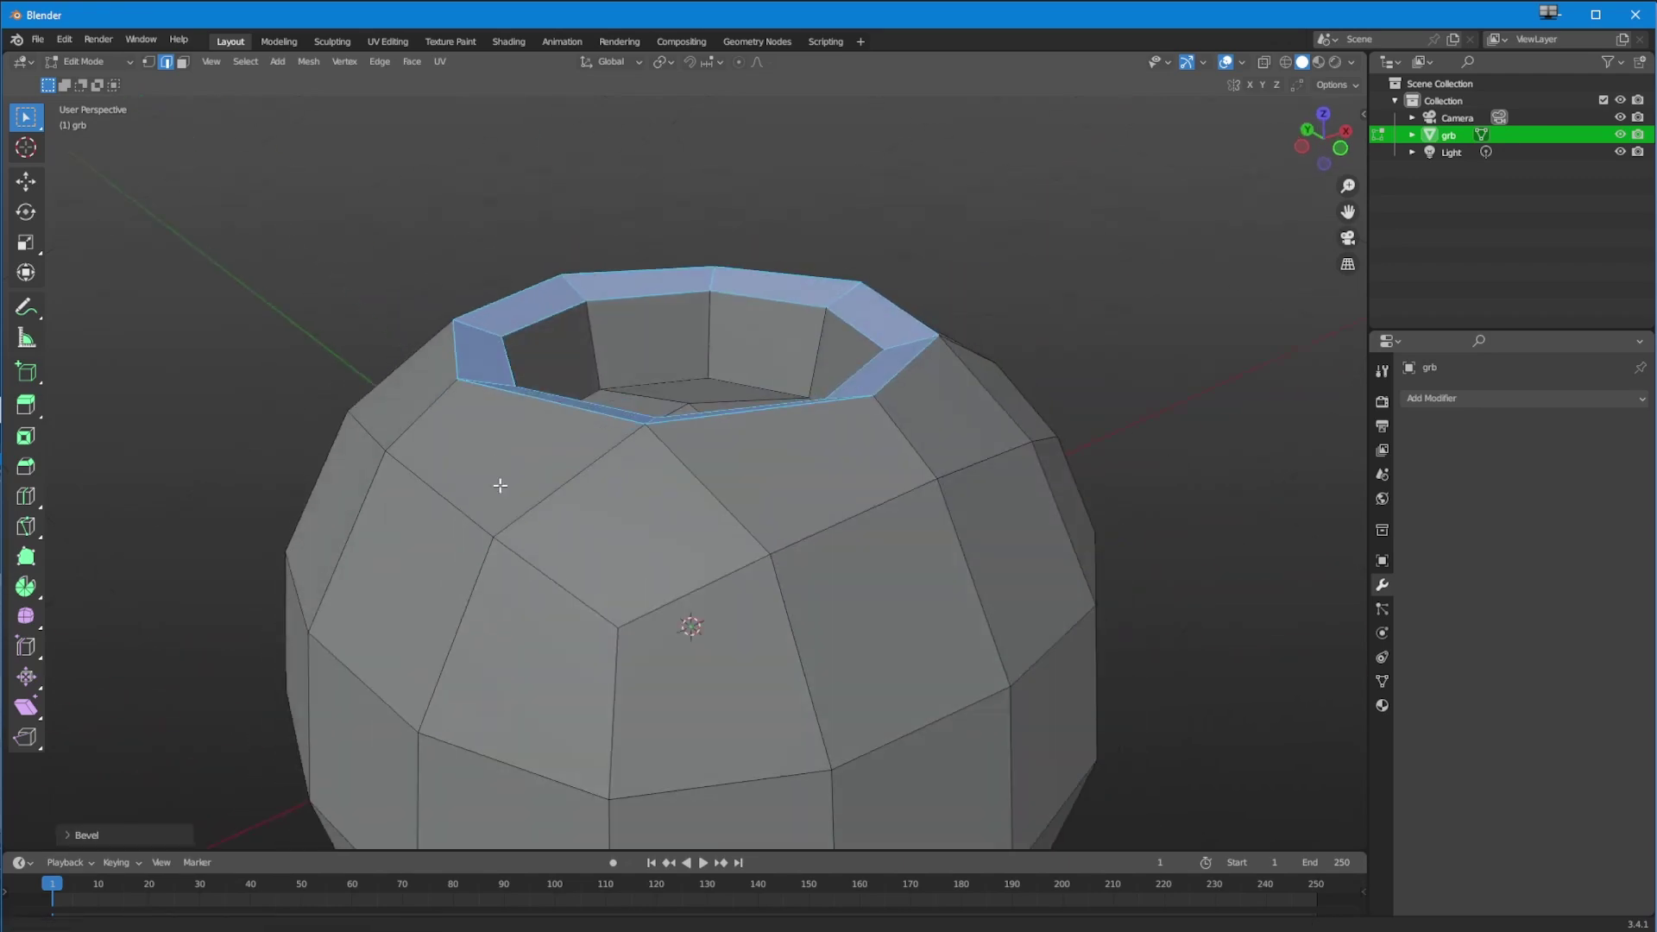
{"action": "scroll", "coordinate": [479, 546], "scroll_direction": "down", "scroll_amount": 4}
{"action": "middle_click_drag", "start_coordinate": [479, 547], "coordinate": [400, 454]}
{"action": "key", "text": "s"}
{"action": "key", "text": "z"}
{"action": "key", "text": "0"}
{"action": "left_click", "coordinate": [481, 547]}
Step: Select the full ring of faces just below the sphere's equator, going all around it, and delete it
{"action": "left_click", "coordinate": [597, 662]}
{"action": "left_click", "coordinate": [687, 676], "text": "shift"}
{"action": "left_click", "coordinate": [183, 62]}
{"action": "left_click", "coordinate": [619, 655]}
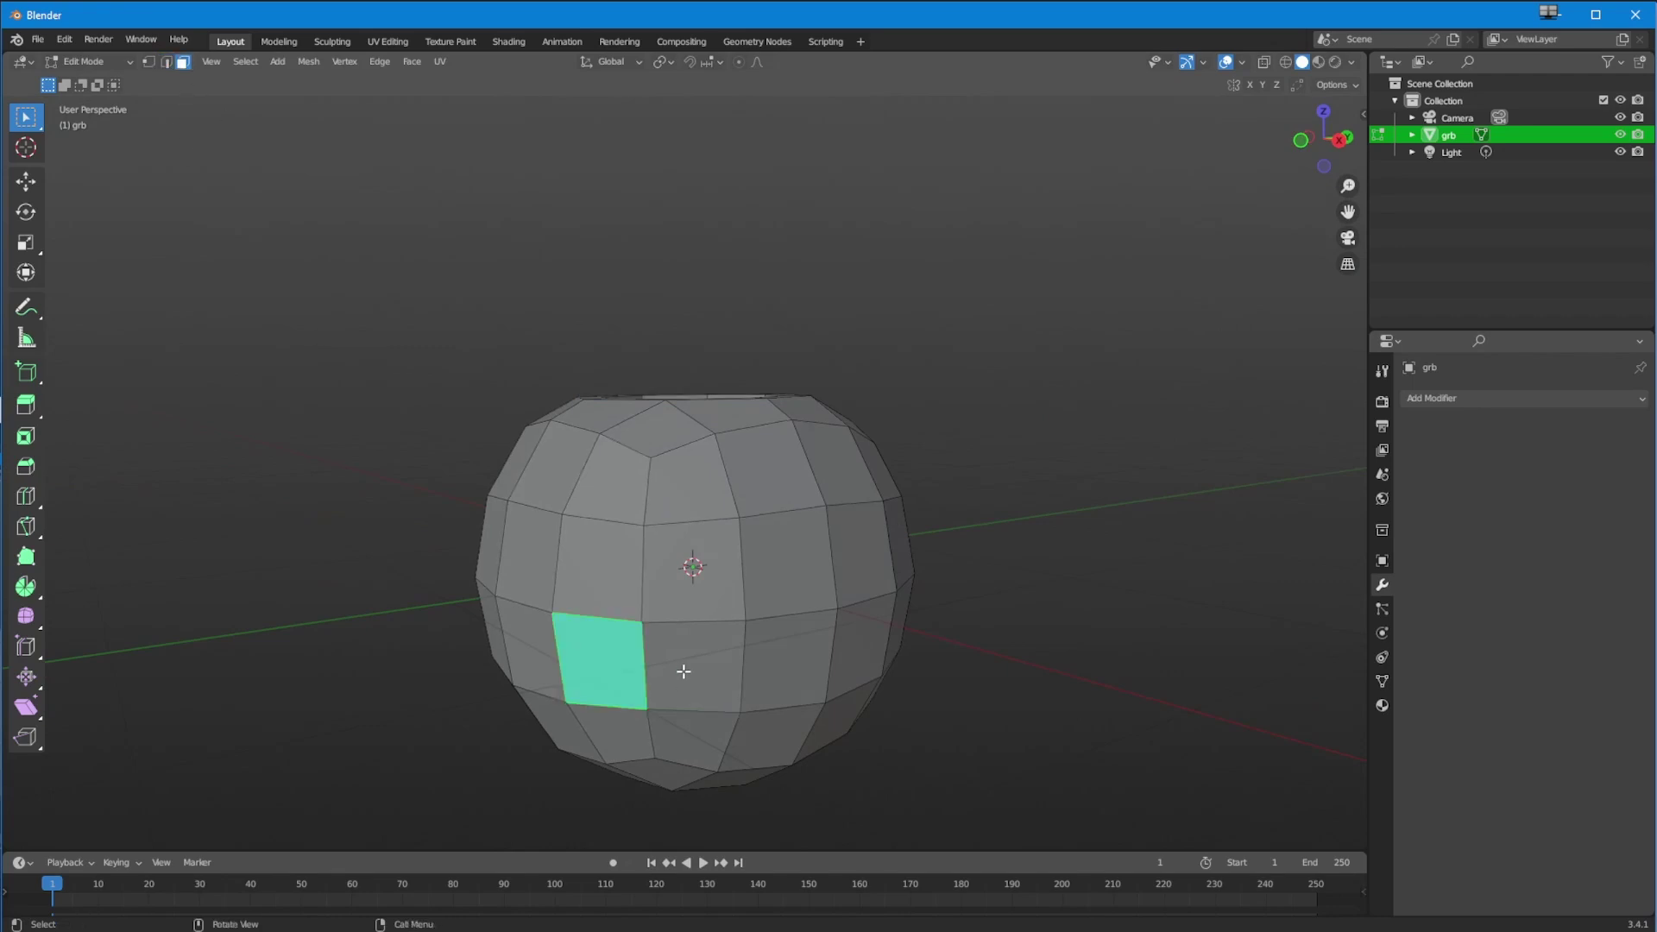
{"action": "left_click", "coordinate": [684, 670], "text": "shift"}
{"action": "left_click", "coordinate": [783, 666], "text": "shift"}
{"action": "left_click", "coordinate": [875, 661], "text": "shift"}
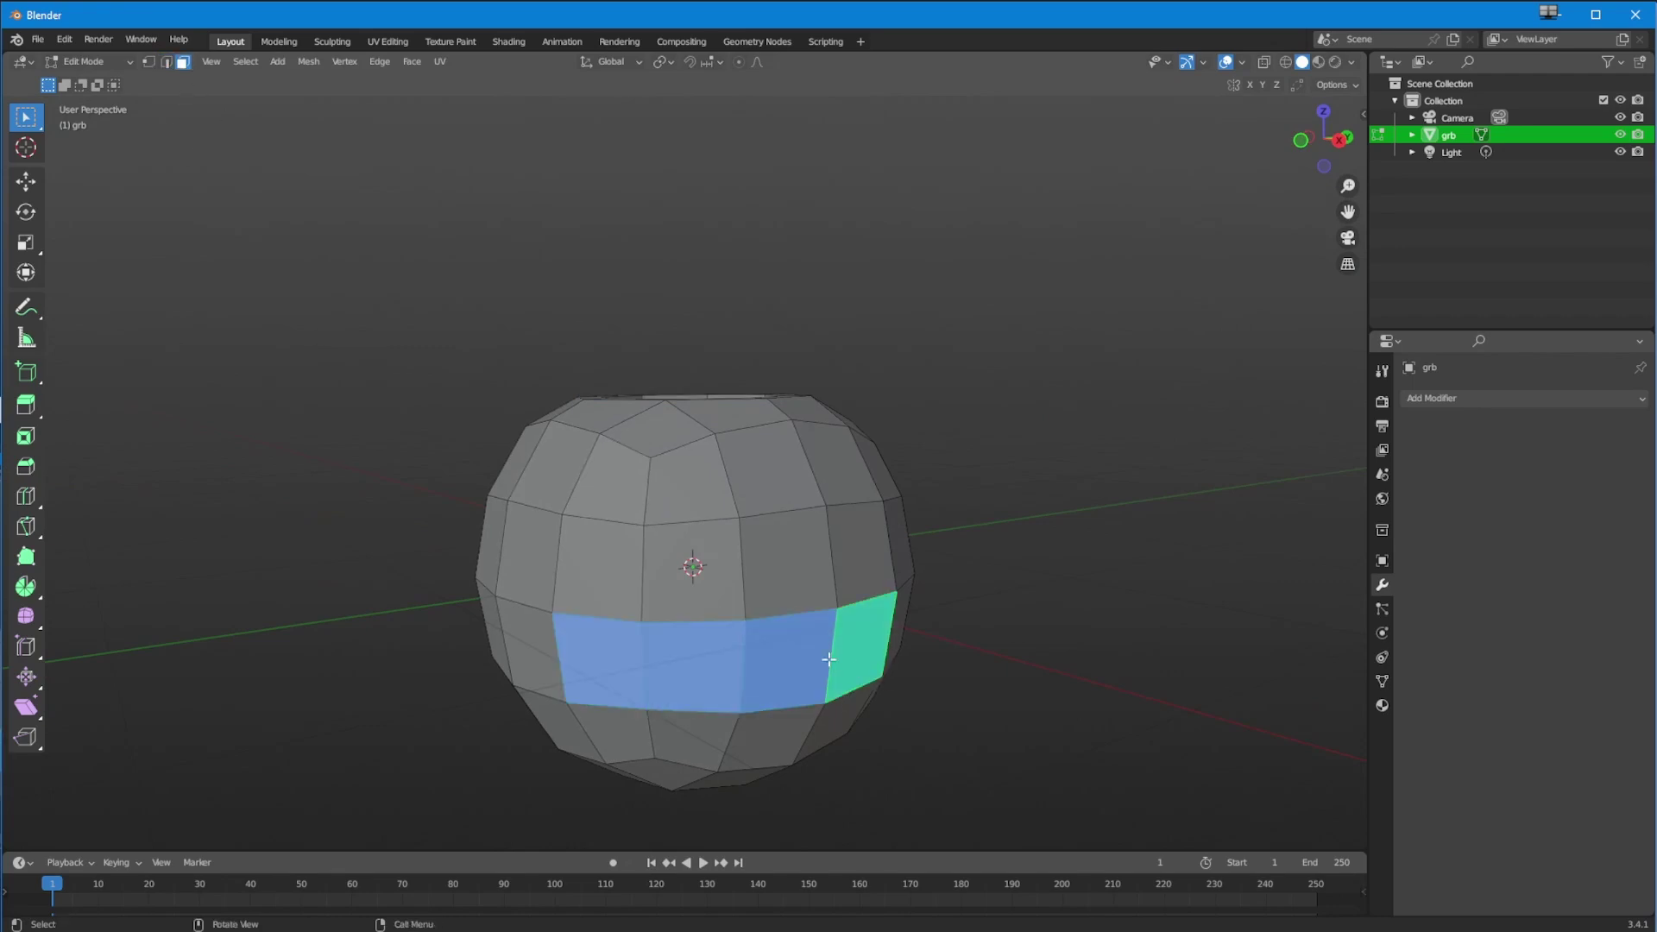
{"action": "middle_click_drag", "start_coordinate": [875, 661], "coordinate": [595, 639]}
{"action": "left_click", "coordinate": [677, 639], "text": "shift"}
{"action": "left_click", "coordinate": [817, 647], "text": "shift"}
{"action": "middle_click_drag", "start_coordinate": [817, 647], "coordinate": [667, 639]}
{"action": "left_click", "coordinate": [666, 638], "text": "shift"}
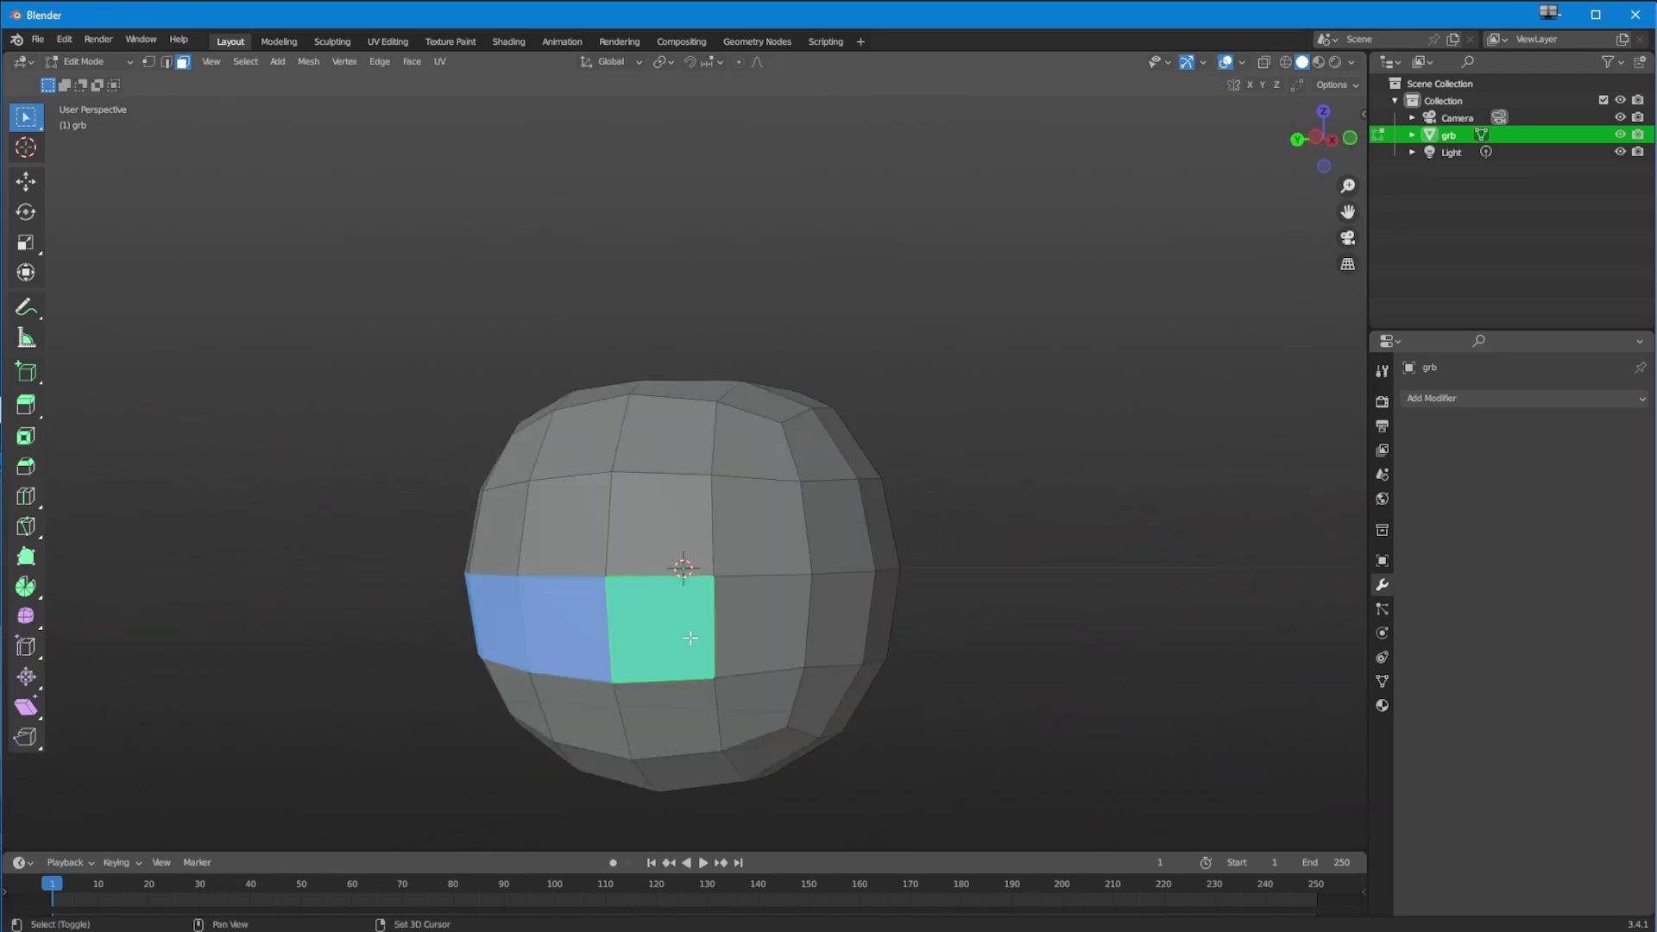
{"action": "left_click", "coordinate": [748, 632], "text": "shift"}
{"action": "left_click", "coordinate": [821, 623], "text": "shift"}
{"action": "middle_click_drag", "start_coordinate": [820, 623], "coordinate": [691, 626]}
{"action": "left_click", "coordinate": [727, 629], "text": "shift"}
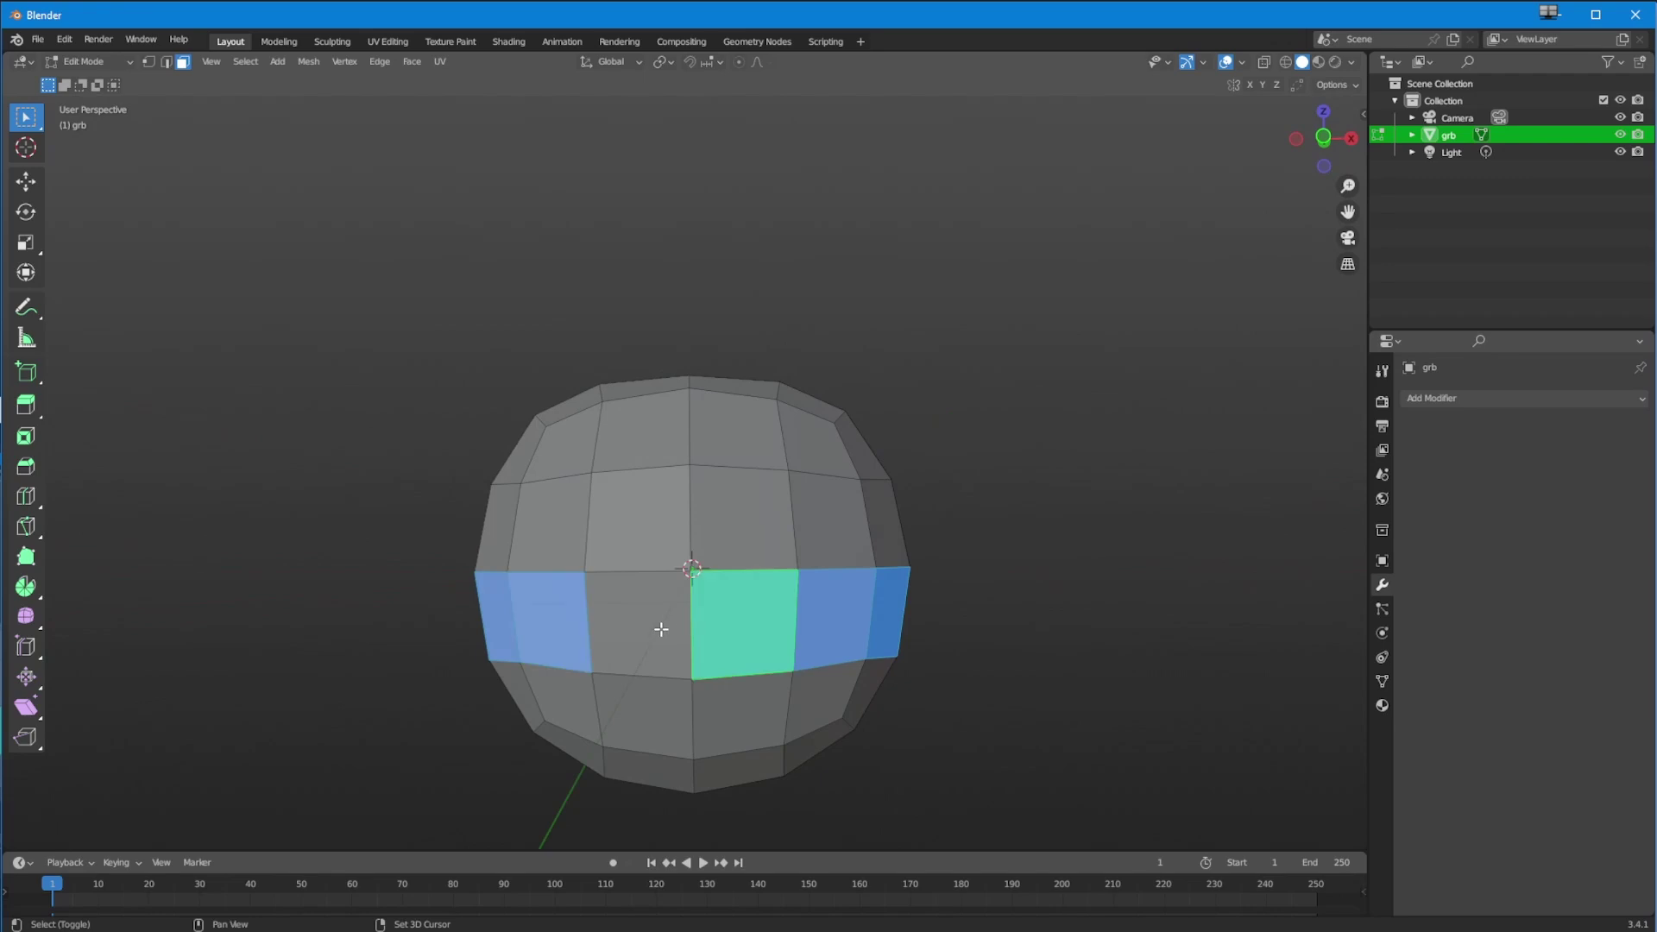
{"action": "left_click", "coordinate": [651, 630], "text": "shift"}
{"action": "middle_click_drag", "start_coordinate": [614, 676], "coordinate": [636, 573]}
{"action": "key", "text": "x"}
{"action": "left_click", "coordinate": [639, 581]}
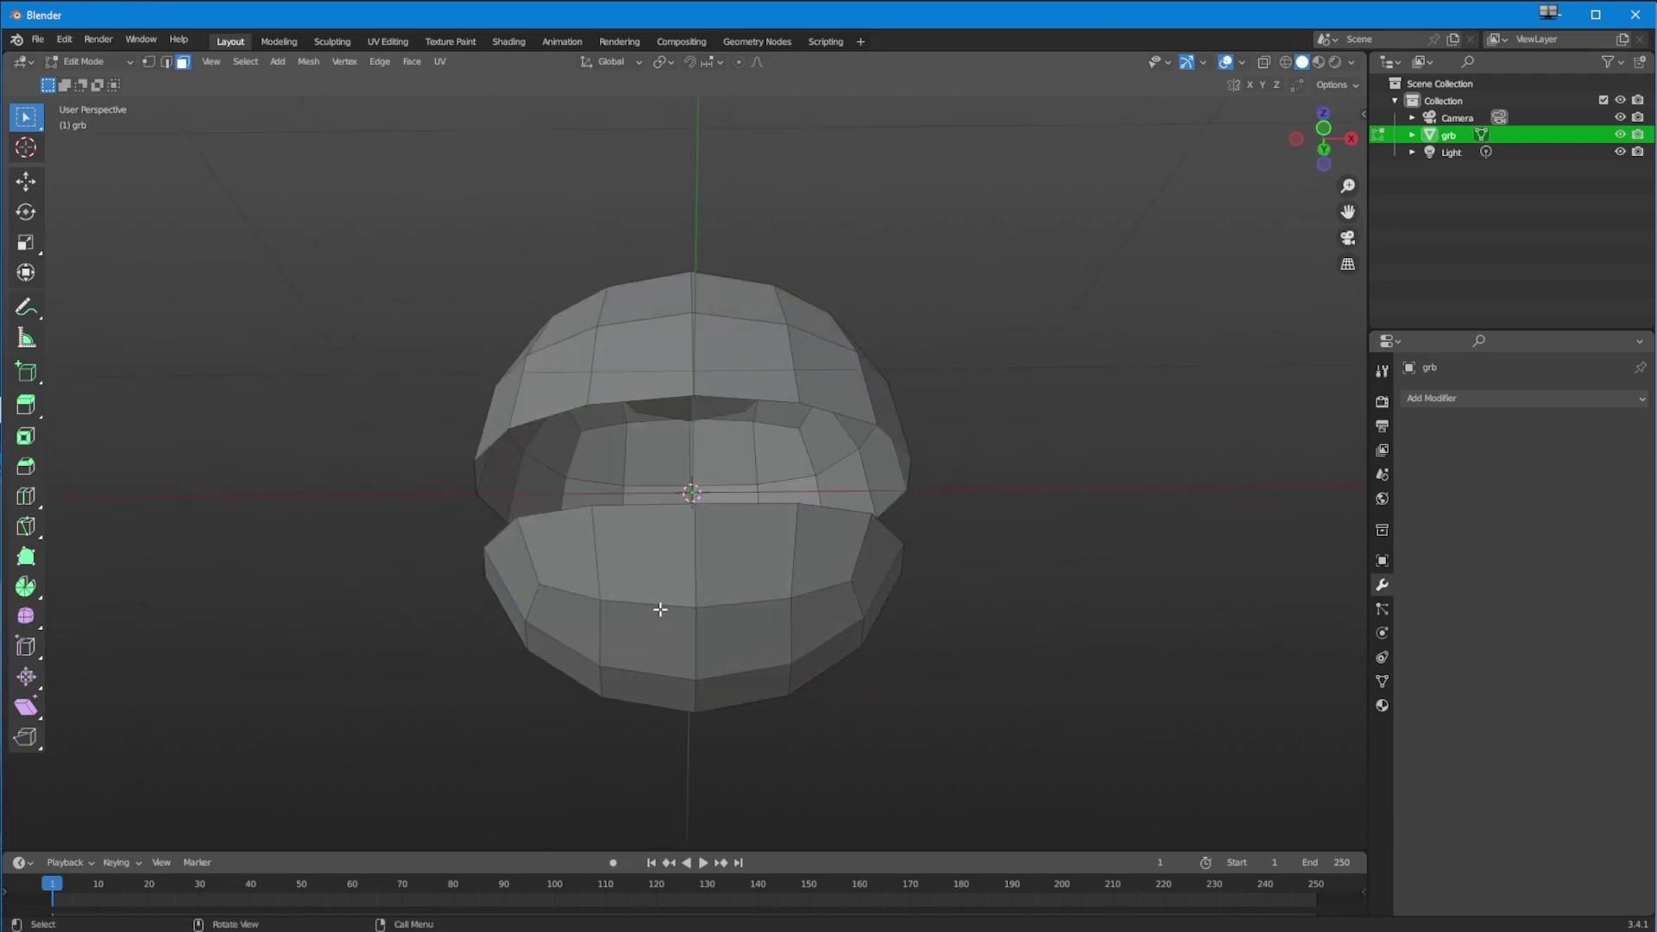
Step: Select the whole detached bottom cap of the sphere and delete its faces
{"action": "key", "text": "l"}
{"action": "key", "text": "x"}
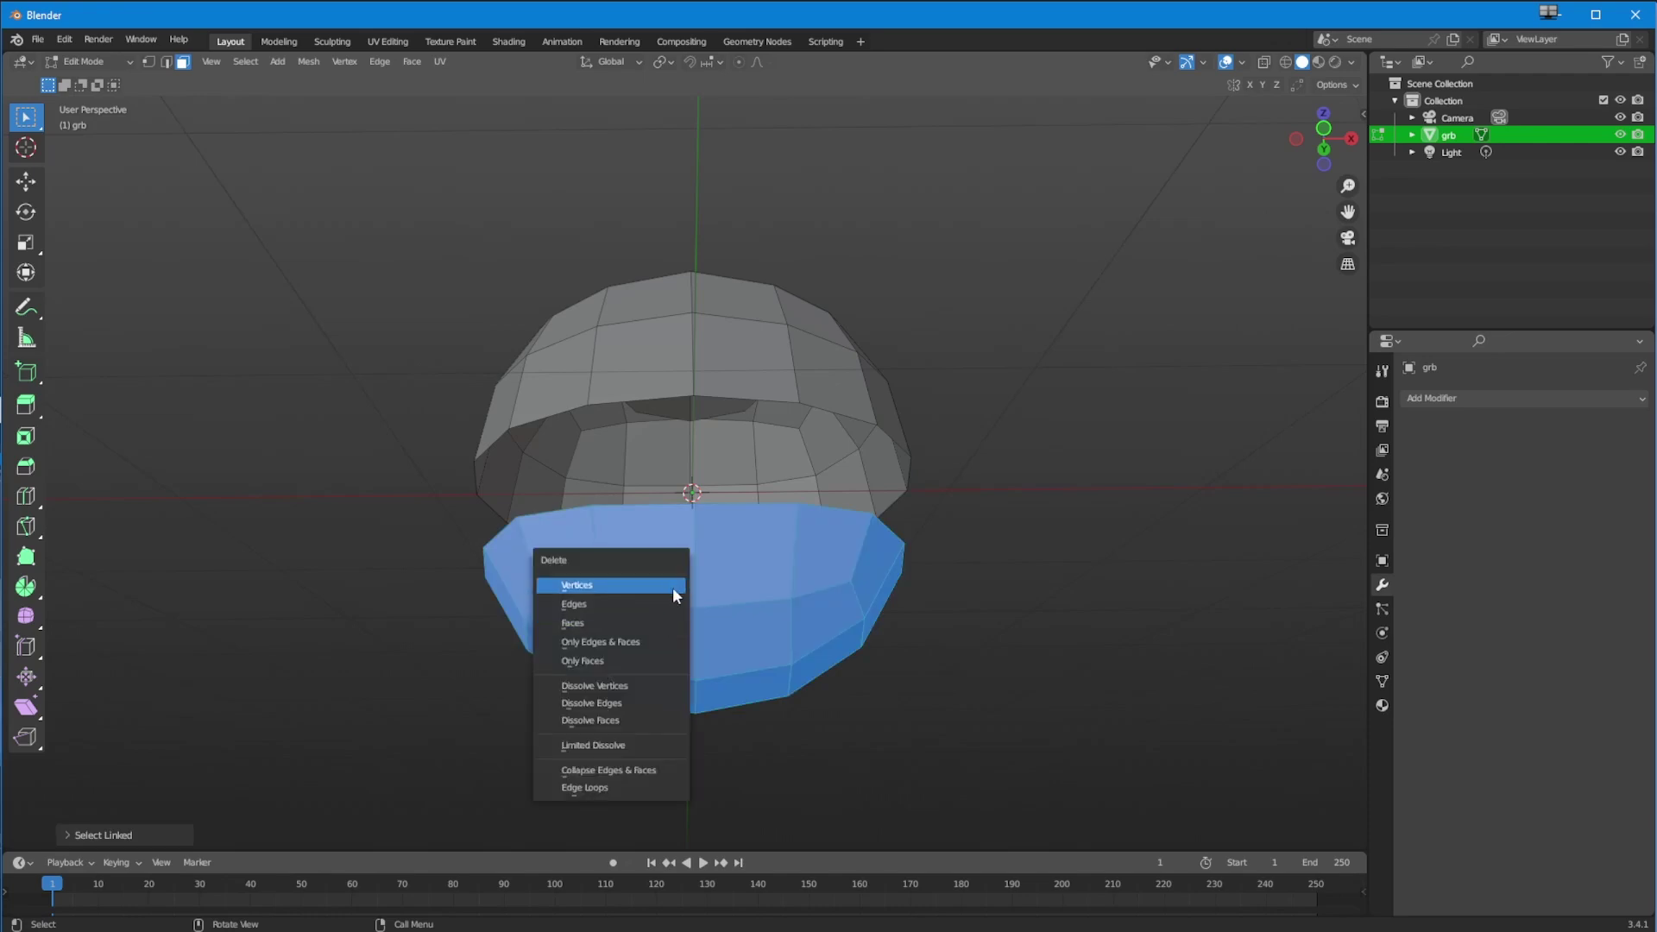
{"action": "left_click", "coordinate": [629, 621]}
Step: Return to Object Mode and scale the hollowed grb object down uniformly to a small fraction of its size
{"action": "middle_click_drag", "start_coordinate": [631, 625], "coordinate": [531, 644]}
{"action": "middle_click_drag", "start_coordinate": [614, 609], "coordinate": [552, 731]}
{"action": "scroll", "coordinate": [553, 731], "scroll_direction": "down", "scroll_amount": 5}
{"action": "middle_click_drag", "start_coordinate": [584, 529], "coordinate": [573, 603]}
{"action": "left_click", "coordinate": [84, 61]}
{"action": "left_click", "coordinate": [101, 64]}
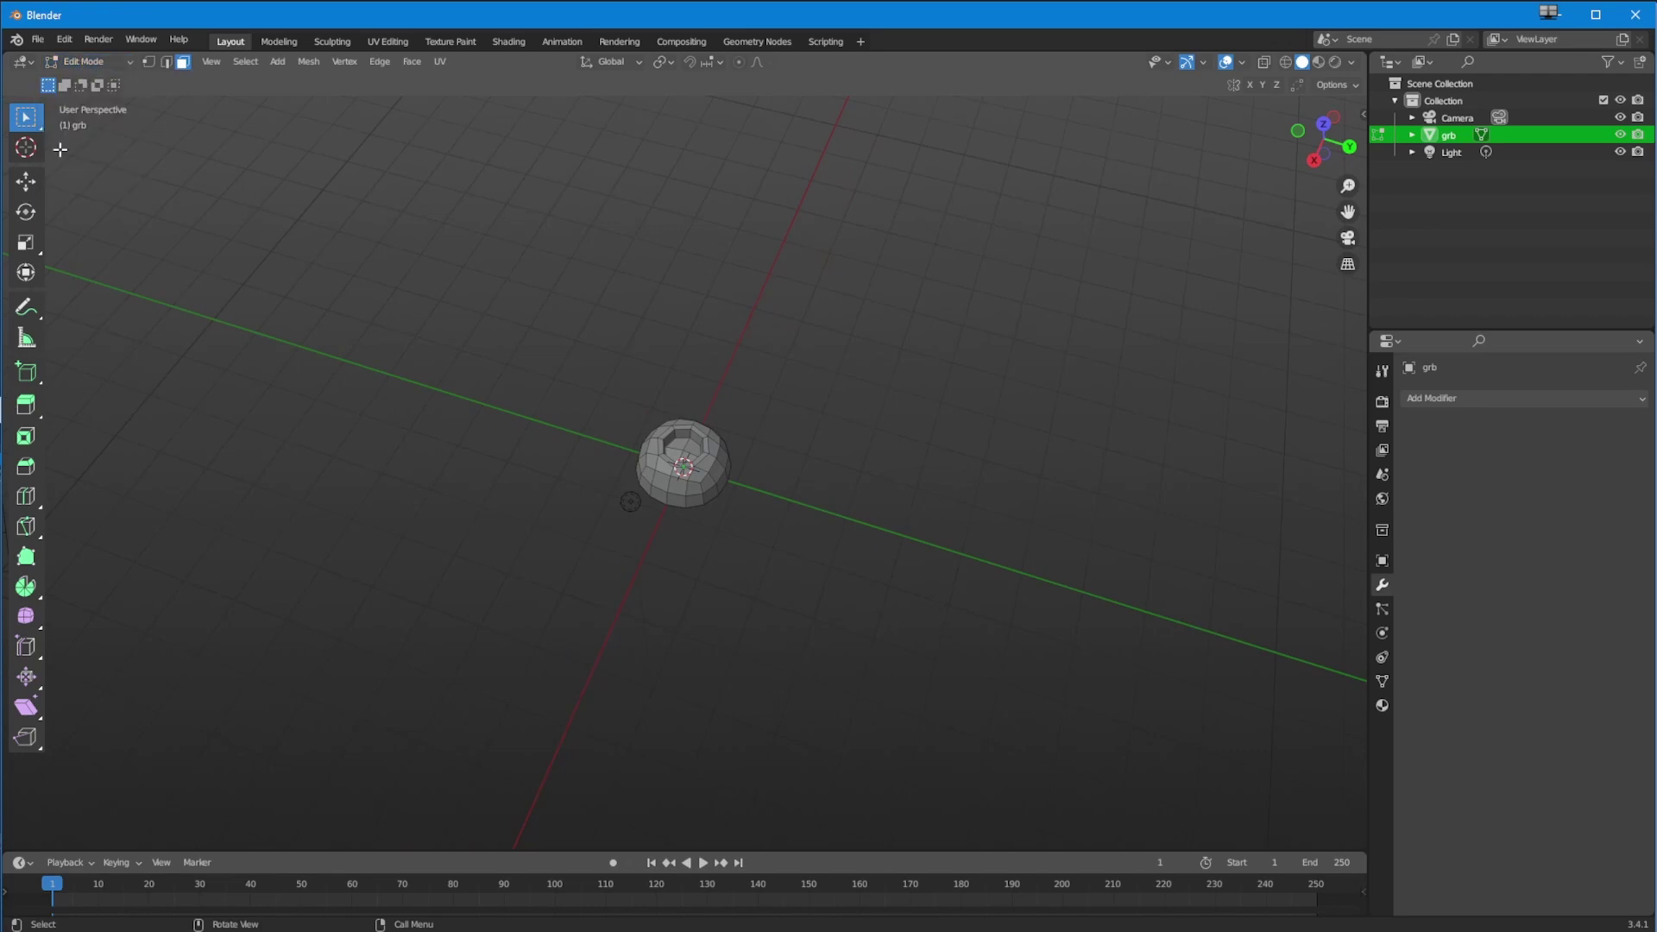
{"action": "left_click", "coordinate": [25, 181]}
{"action": "left_click", "coordinate": [84, 61]}
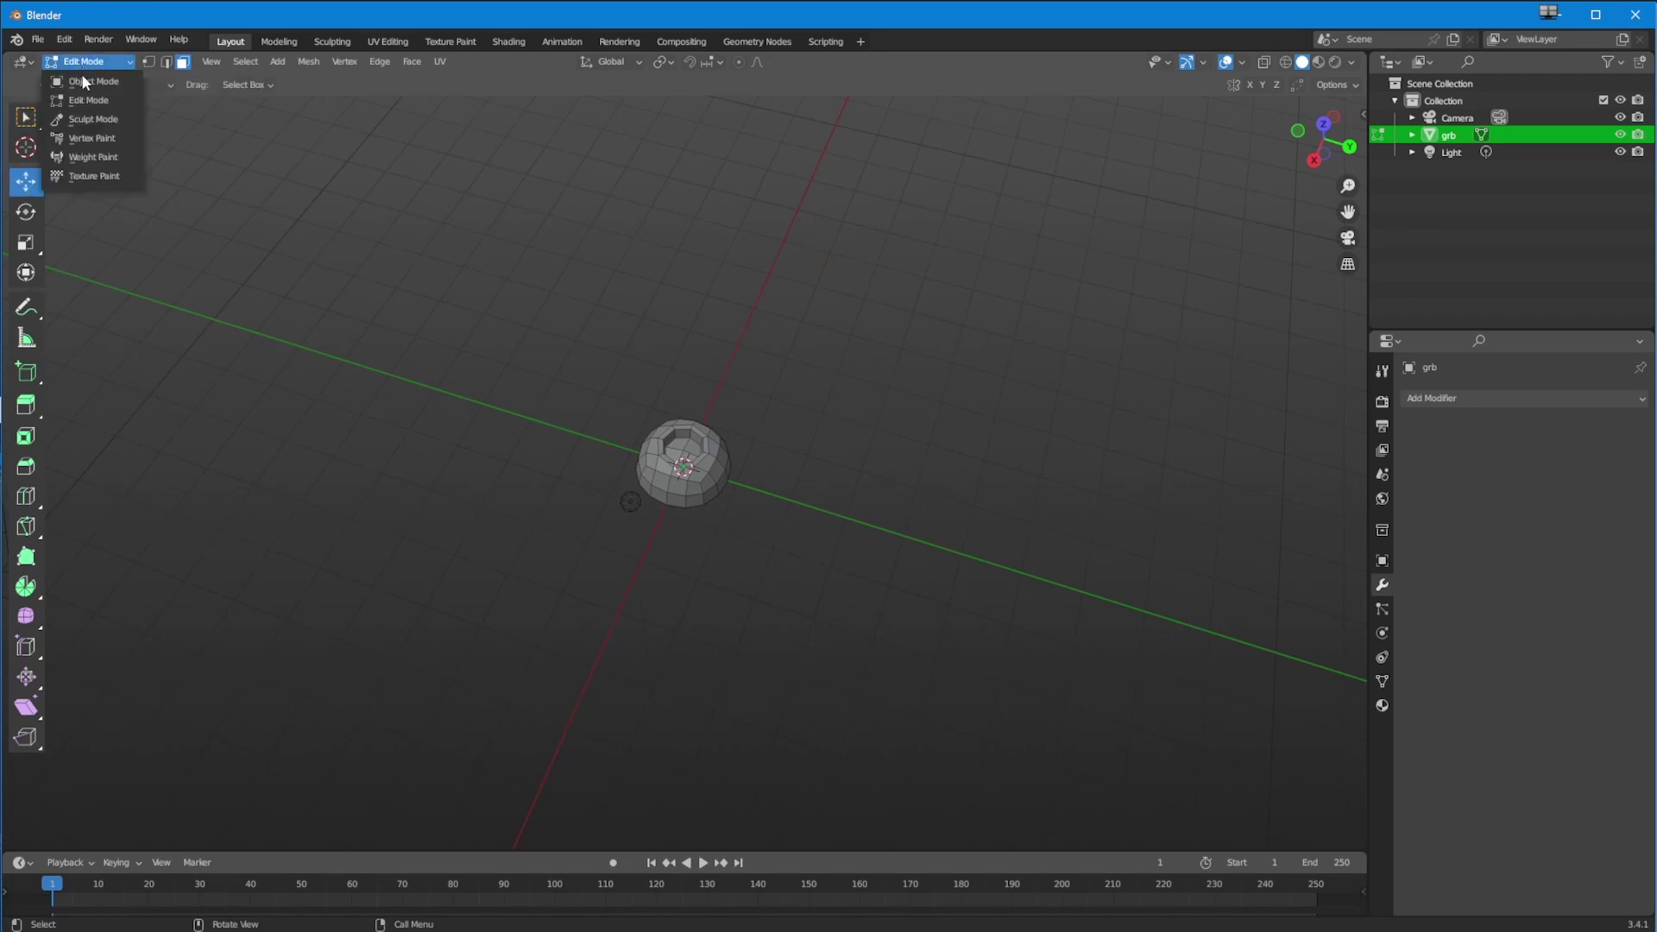
{"action": "left_click", "coordinate": [81, 75]}
{"action": "key", "text": "s"}
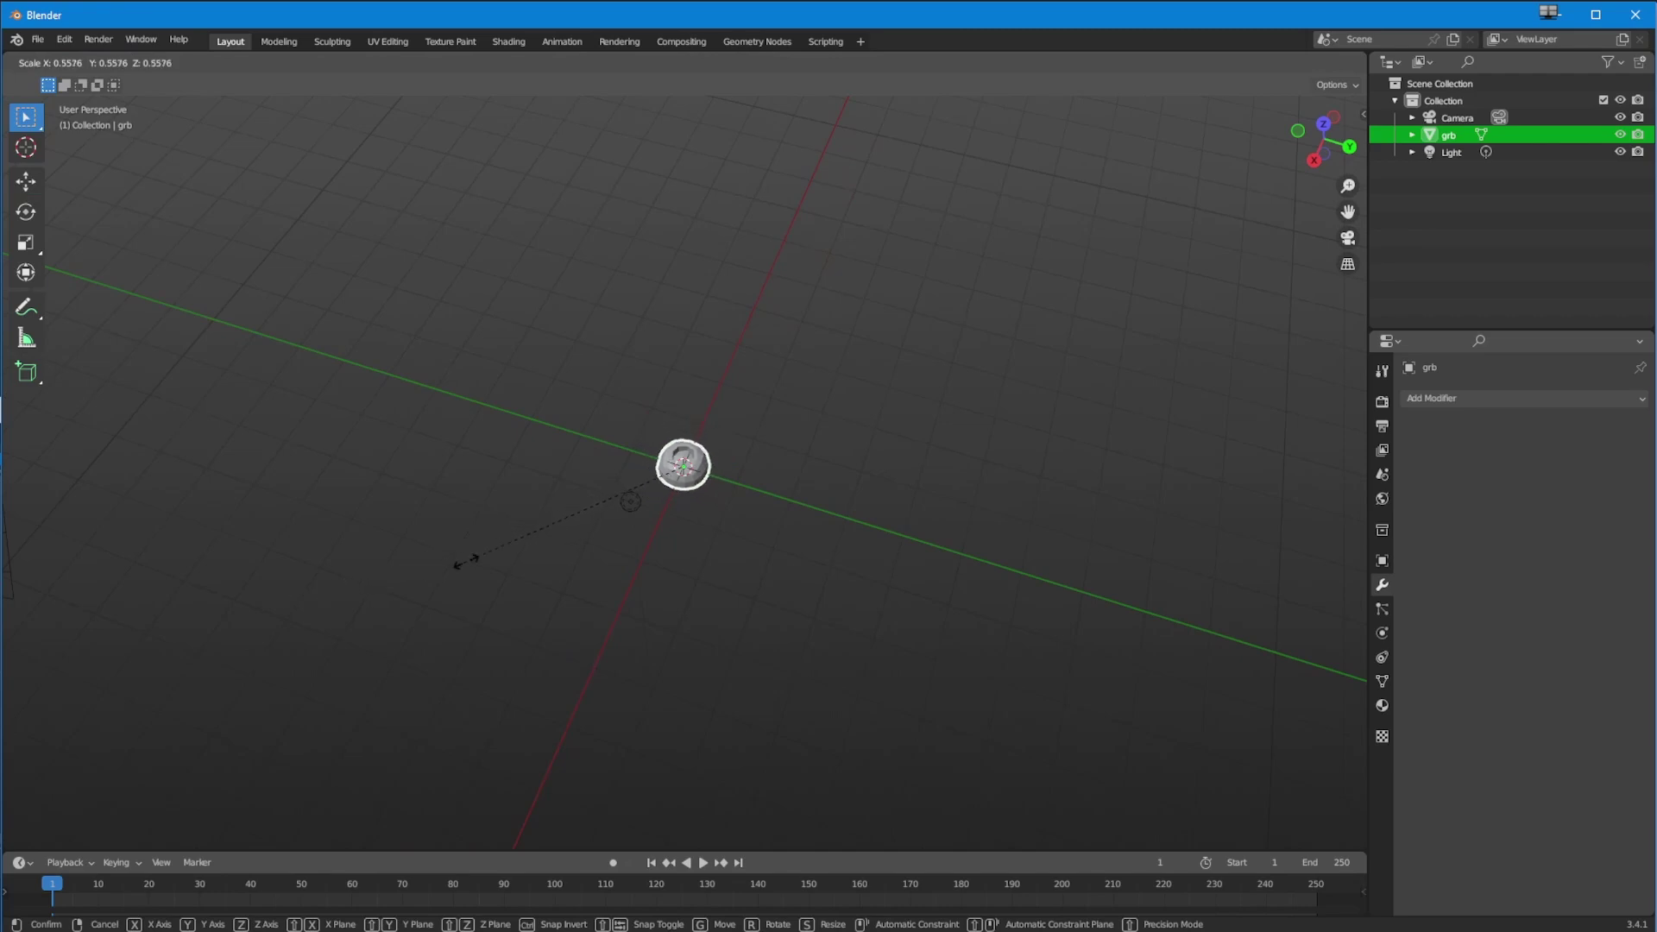
{"action": "left_click", "coordinate": [614, 523]}
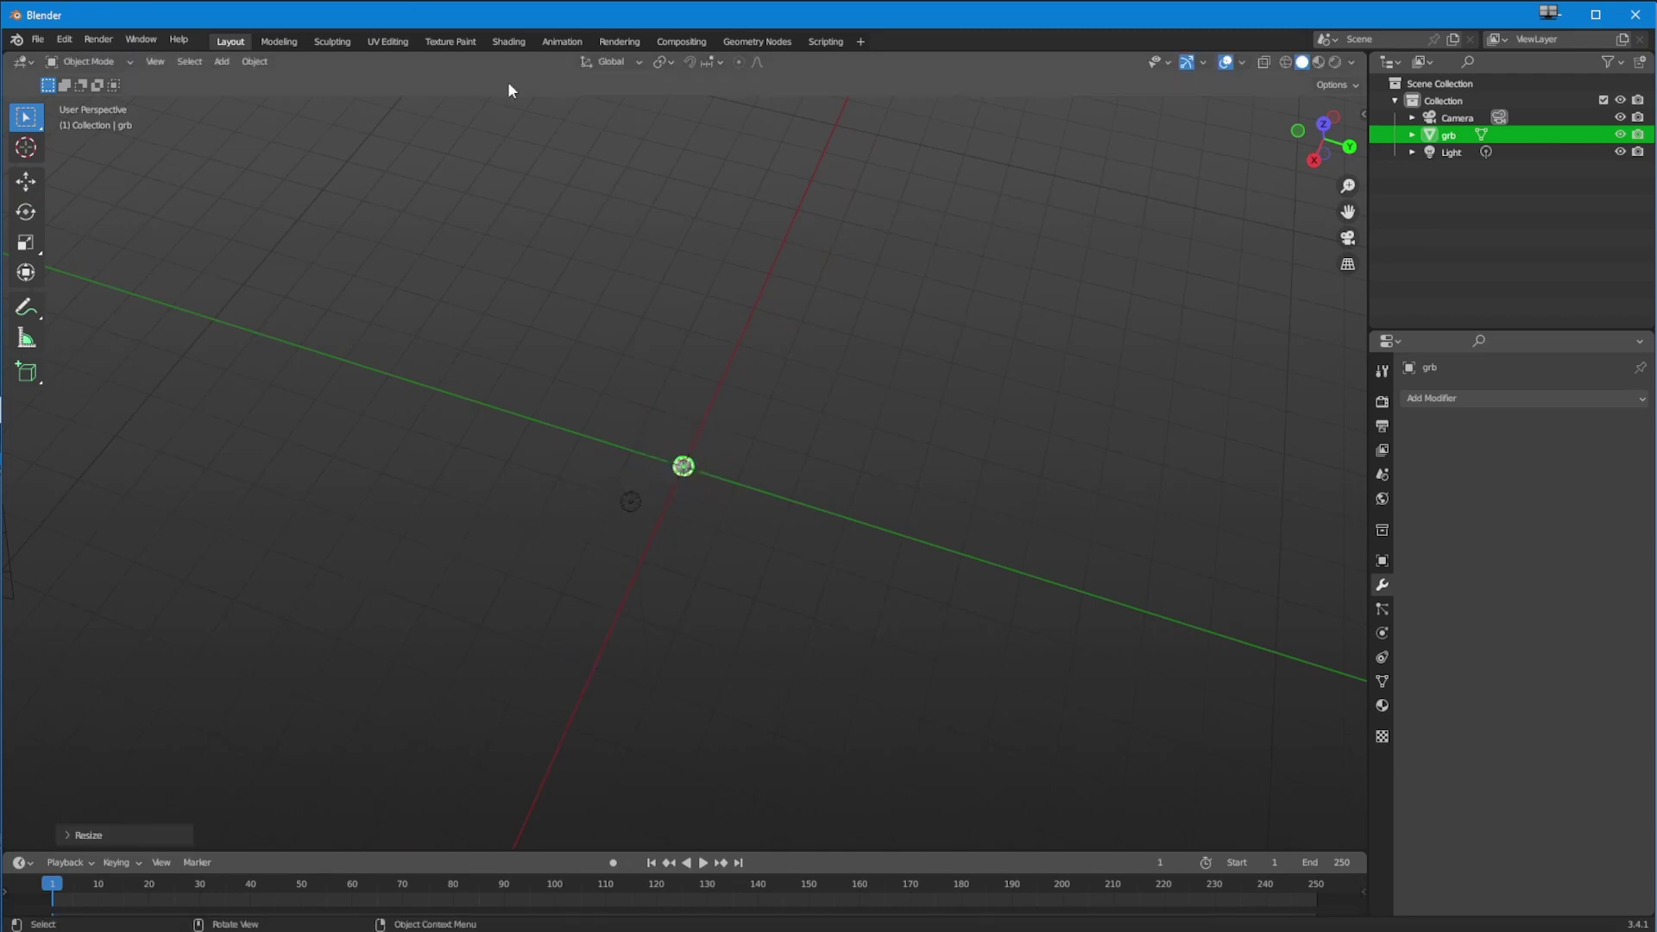
Step: Apply the grb object's rotation and scale, and move it away from the origin along the negative Y axis
{"action": "left_click", "coordinate": [221, 63]}
{"action": "mouse_move", "coordinate": [226, 83]}
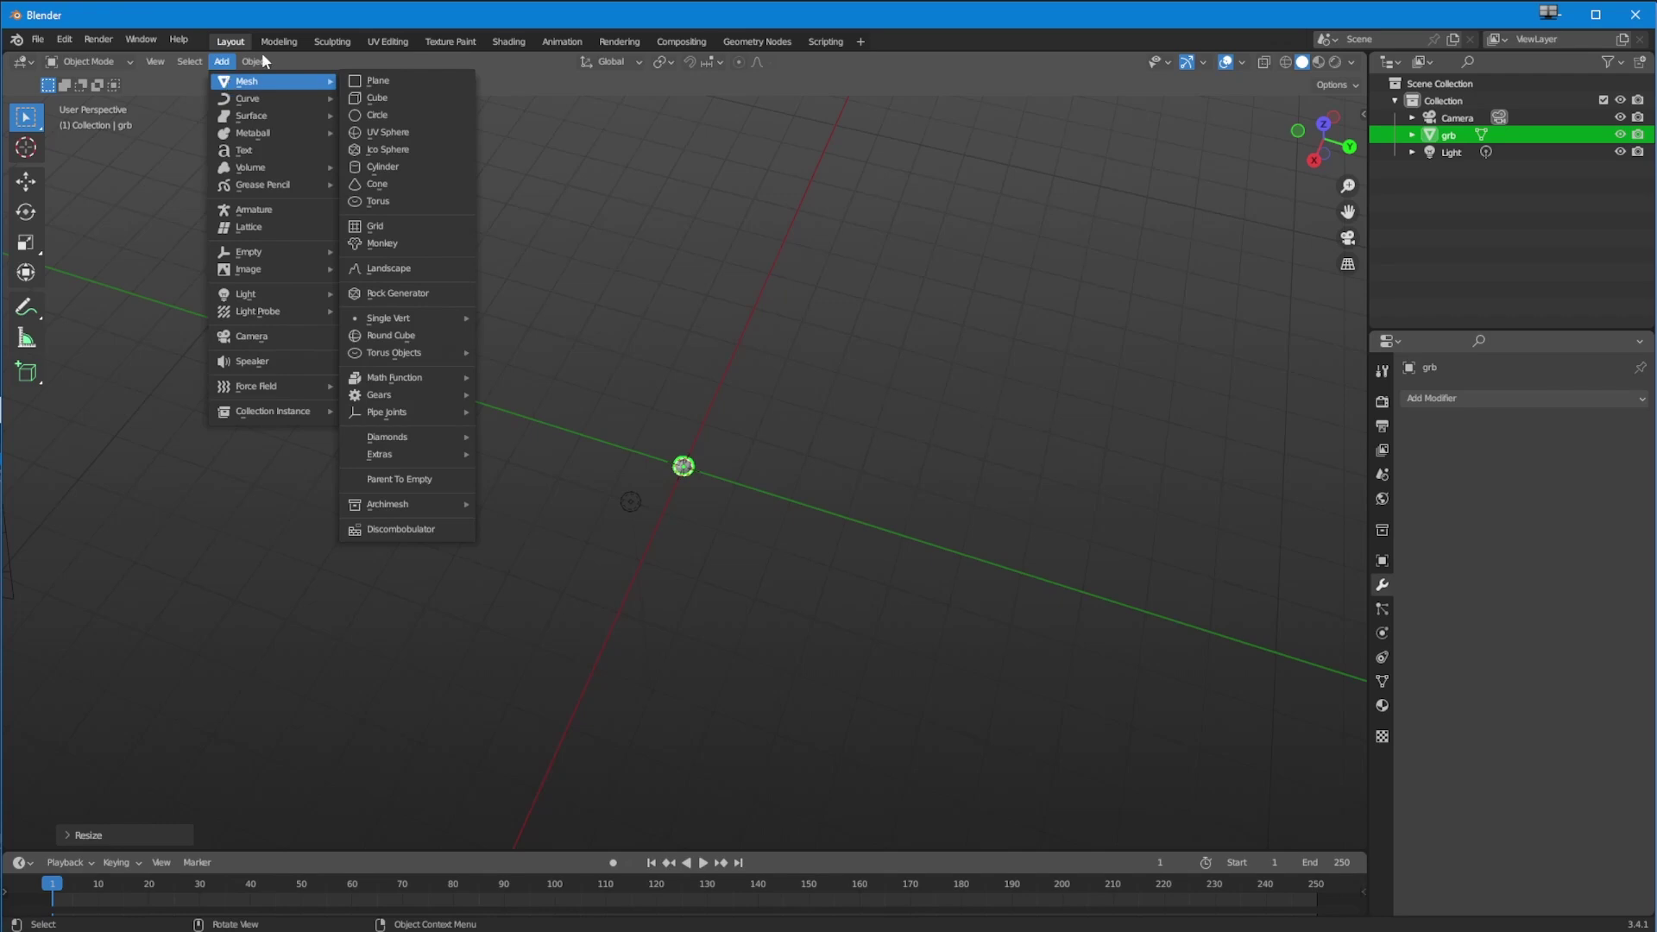
{"action": "mouse_move", "coordinate": [302, 151]}
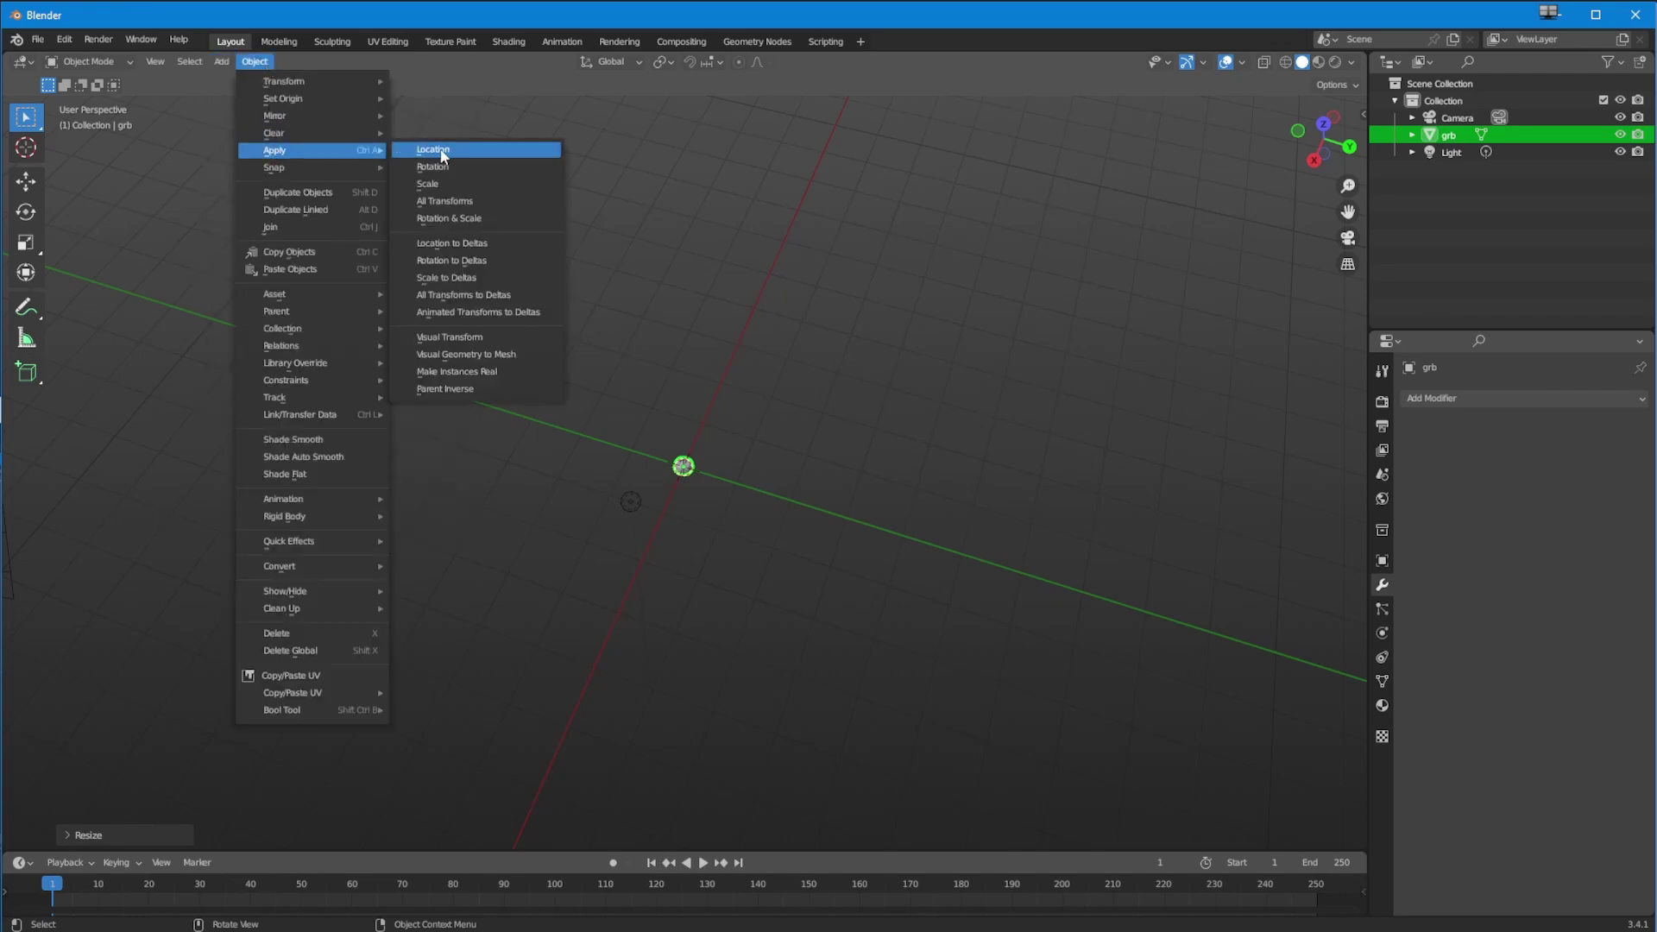
{"action": "left_click", "coordinate": [447, 217]}
{"action": "left_click", "coordinate": [25, 181]}
{"action": "left_click_drag", "start_coordinate": [755, 493], "coordinate": [284, 332]}
Step: Add a UV sphere at the origin with 16 segments and 8 rings
{"action": "middle_click_drag", "start_coordinate": [348, 500], "coordinate": [318, 438]}
{"action": "left_click", "coordinate": [221, 61]}
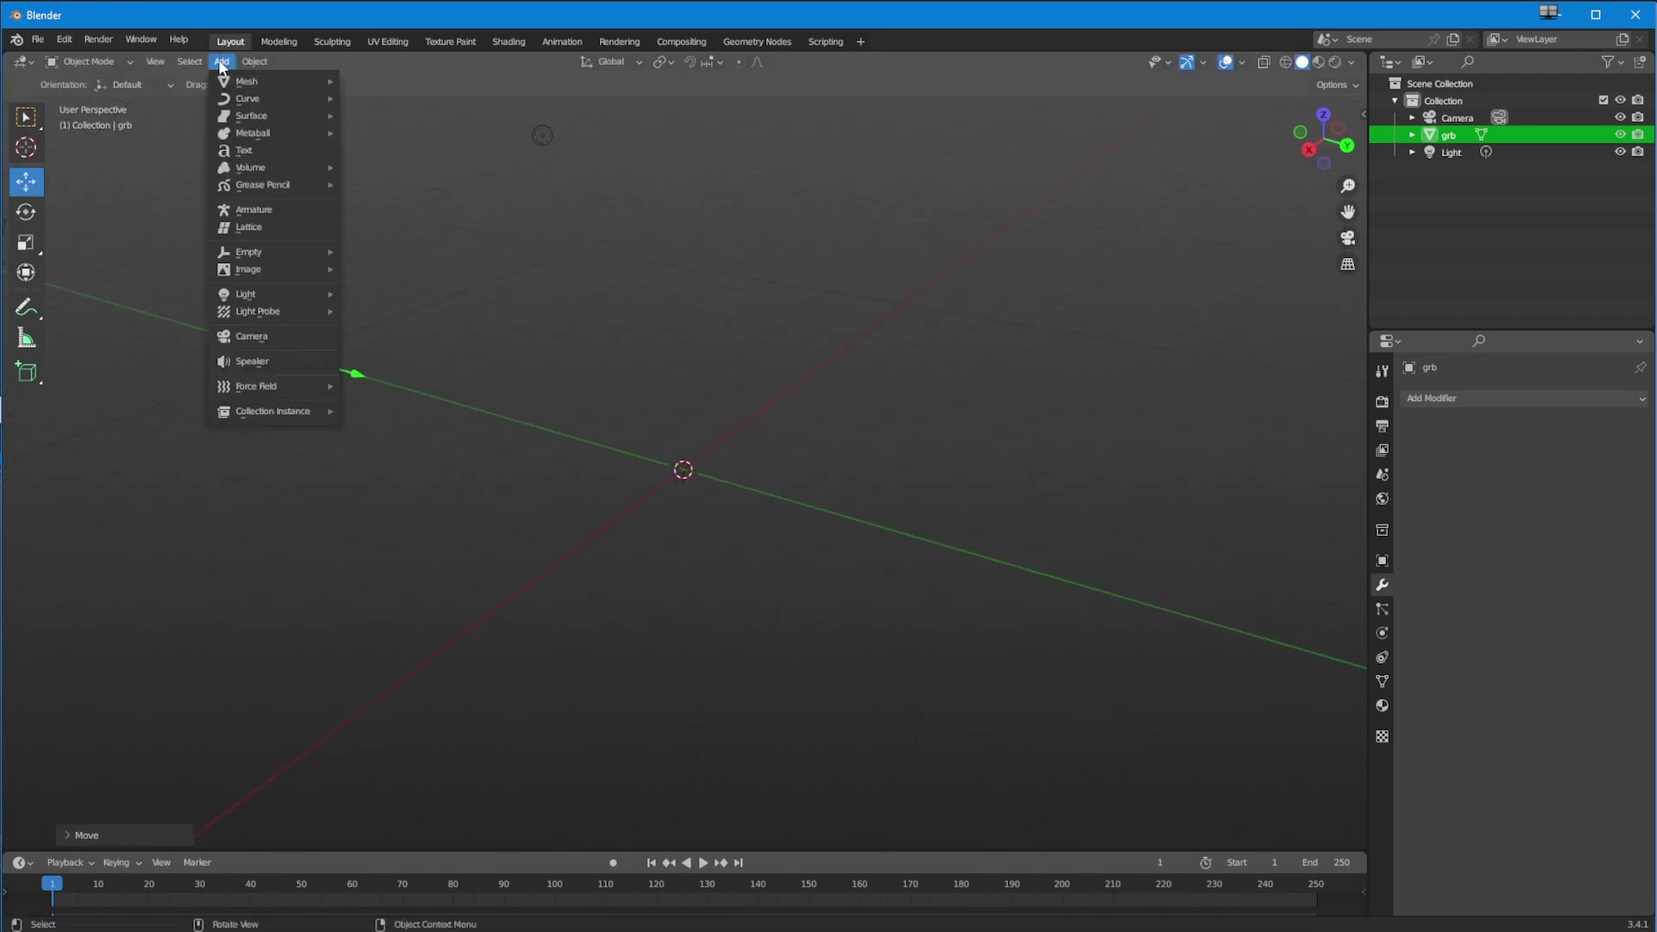
{"action": "mouse_move", "coordinate": [258, 81]}
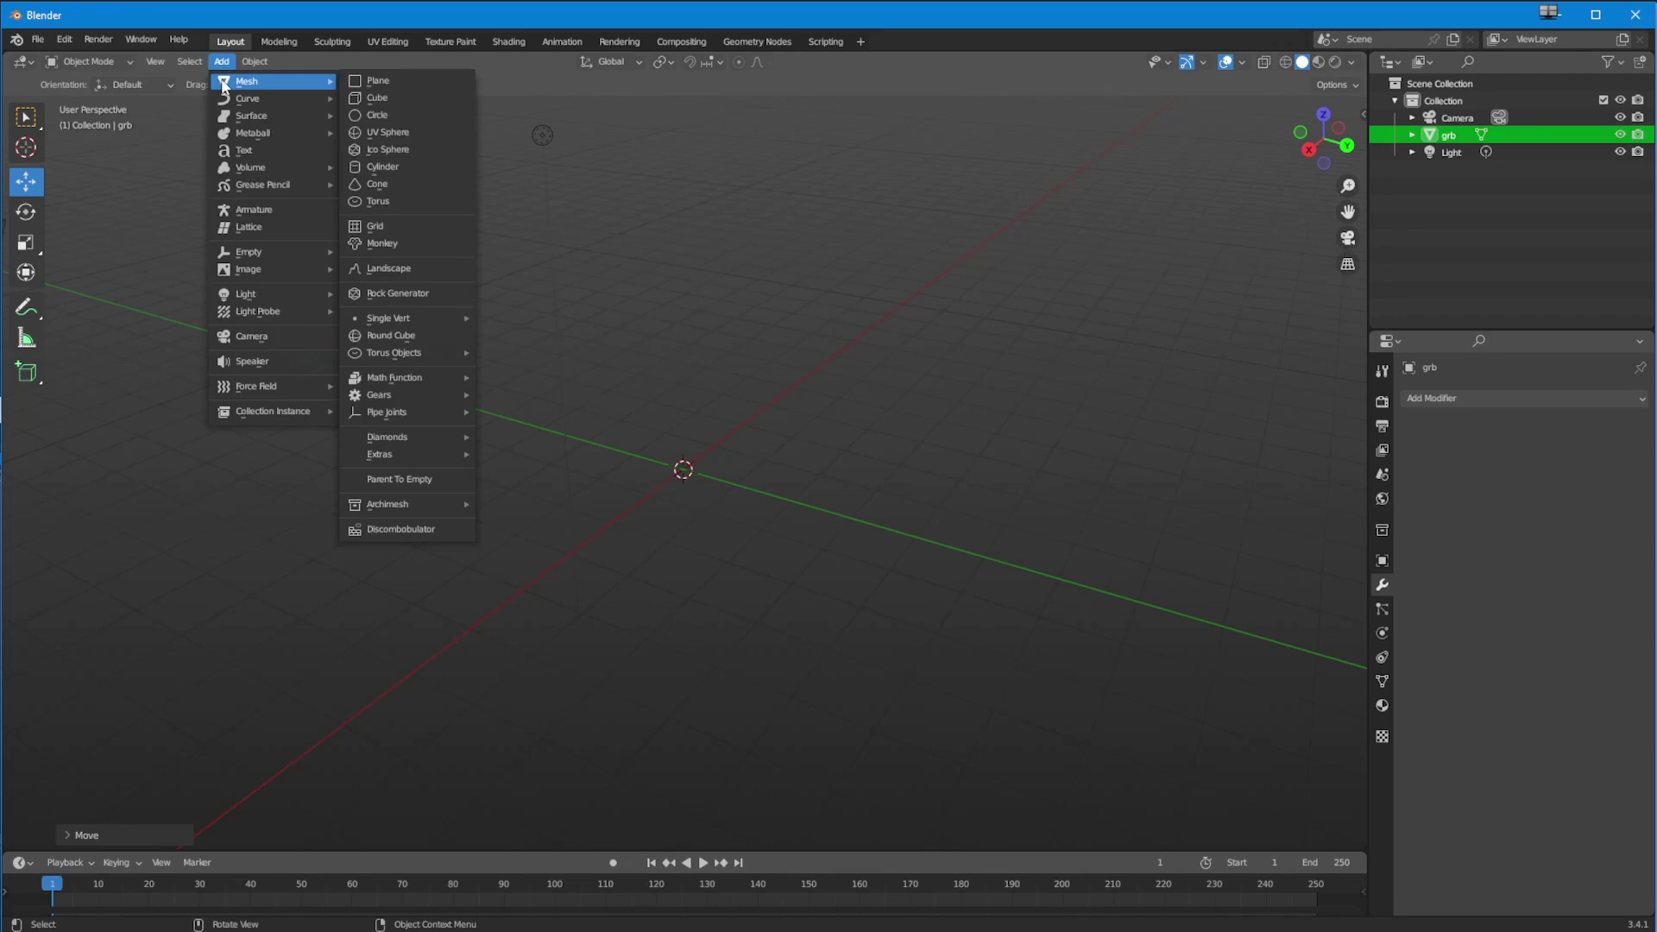
{"action": "left_click", "coordinate": [387, 134]}
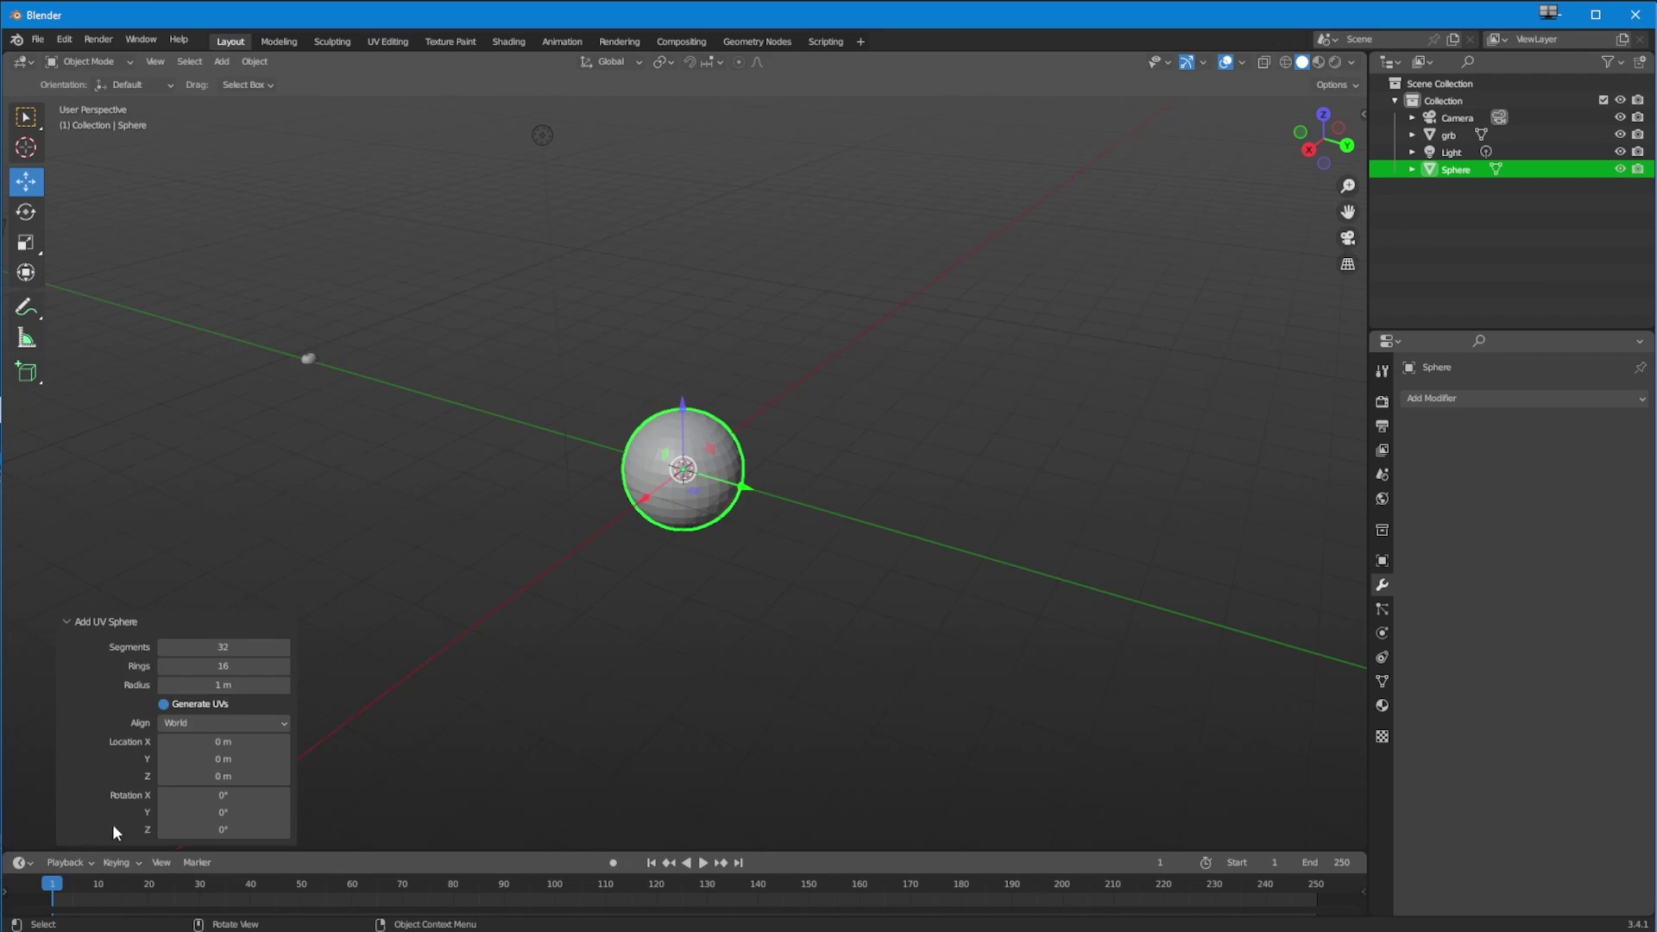
{"action": "left_click", "coordinate": [220, 649]}
{"action": "type", "text": "16"}
{"action": "key", "text": "Tab"}
{"action": "type", "text": "8"}
{"action": "key", "text": "Return"}
Step: Turn on the wireframe overlay in the viewport and inspect the UV sphere's segments and poles
{"action": "scroll", "coordinate": [472, 547], "scroll_direction": "up", "scroll_amount": 7}
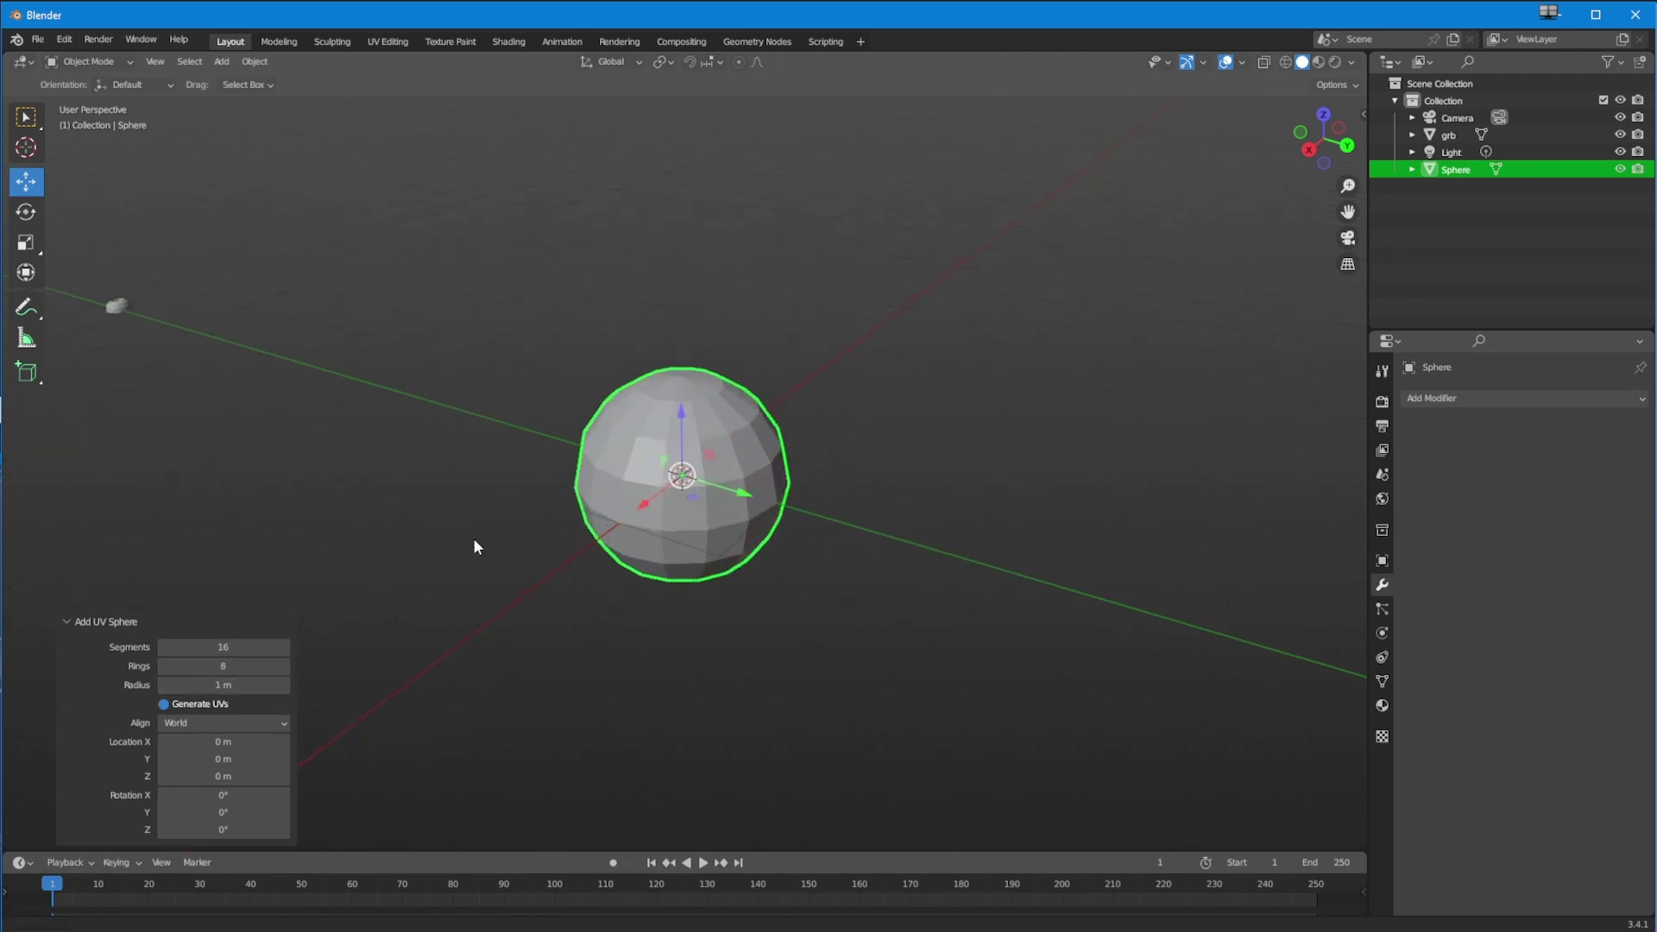
{"action": "mouse_move", "coordinate": [448, 581]}
{"action": "middle_mouse_down"}
{"action": "mouse_move", "coordinate": [422, 609]}
{"action": "mouse_move", "coordinate": [441, 570]}
{"action": "middle_mouse_up"}
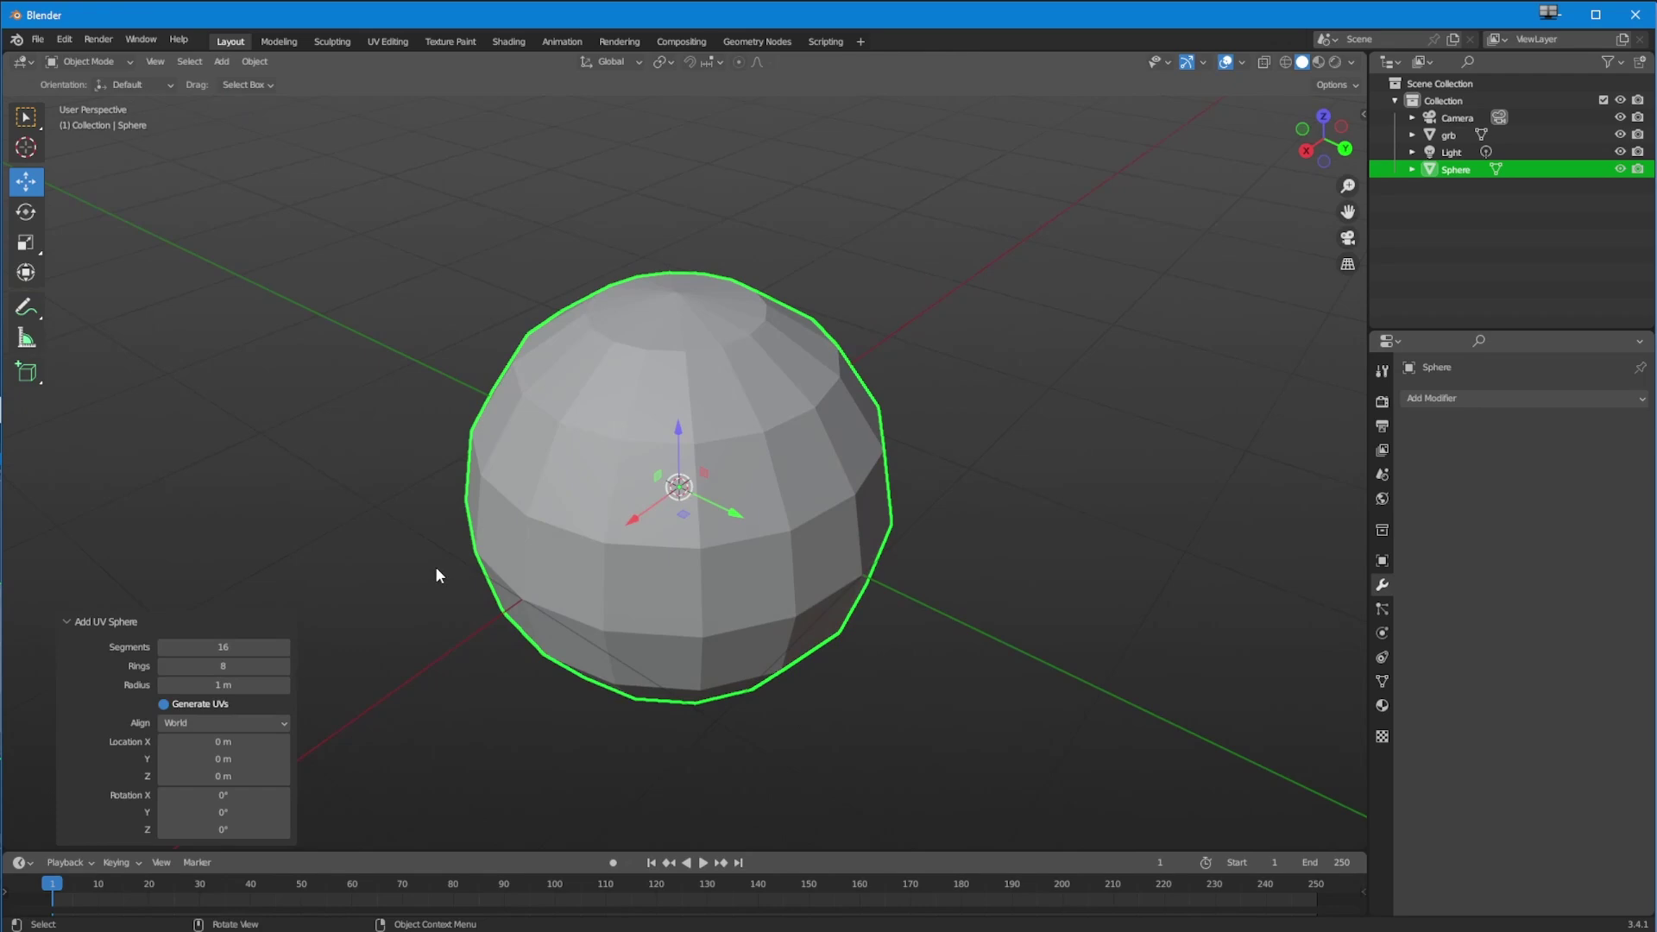
{"action": "mouse_move", "coordinate": [499, 656]}
{"action": "middle_mouse_down"}
{"action": "mouse_move", "coordinate": [497, 614]}
{"action": "mouse_move", "coordinate": [497, 630]}
{"action": "middle_mouse_up"}
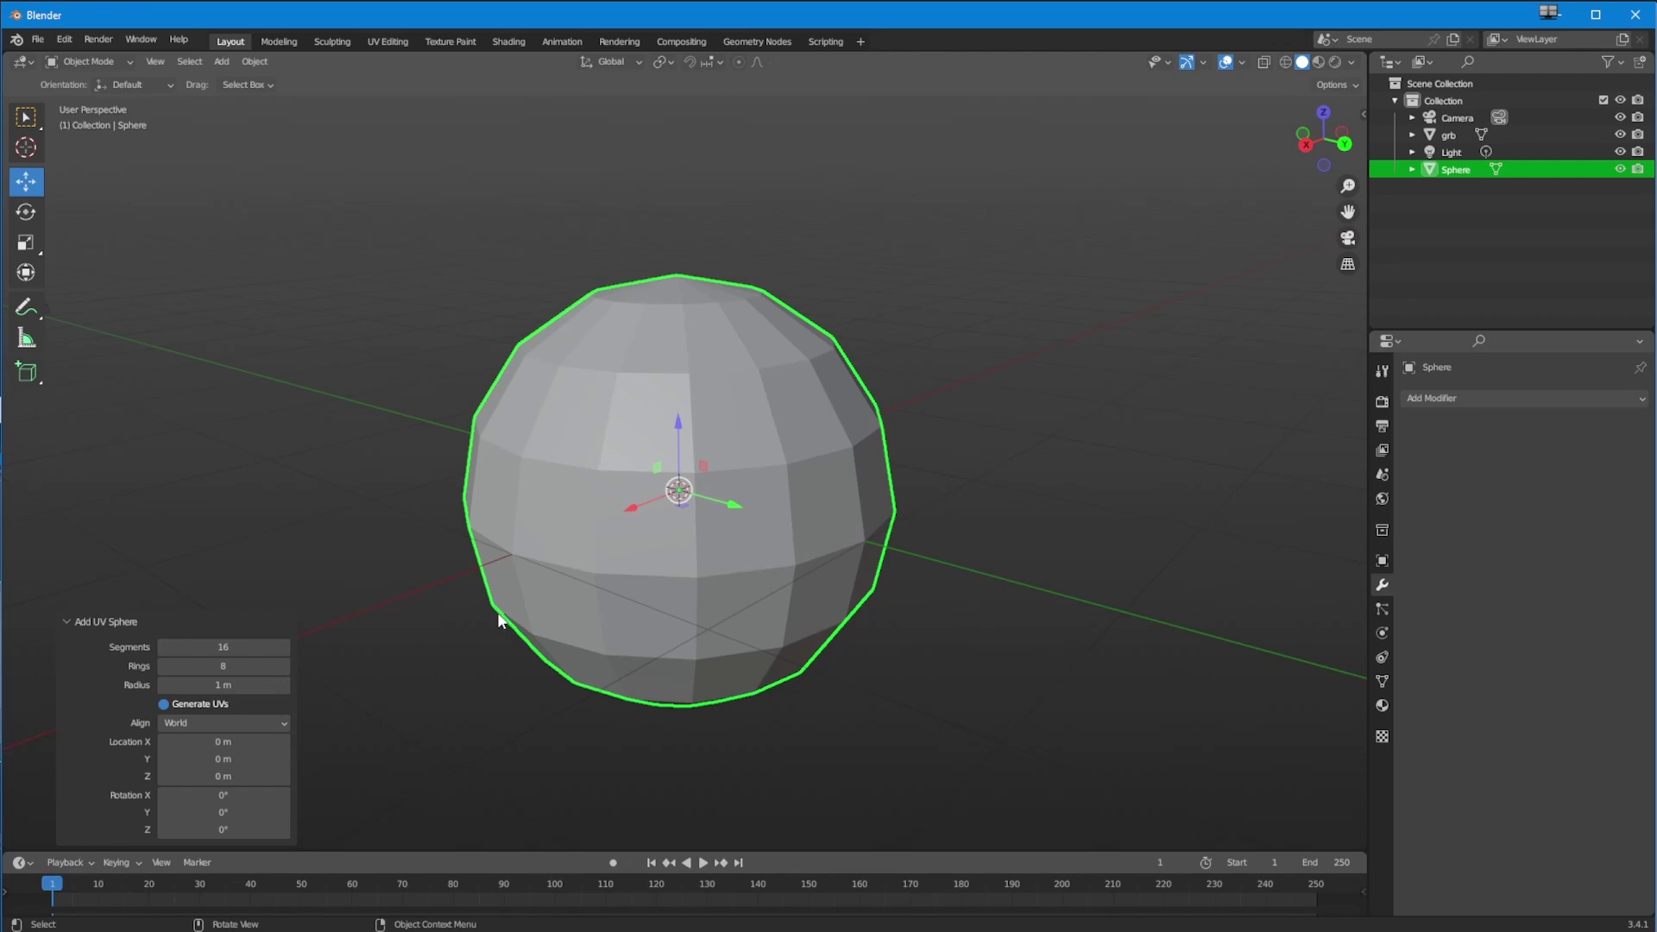
{"action": "mouse_move", "coordinate": [497, 623]}
{"action": "middle_mouse_down"}
{"action": "mouse_move", "coordinate": [469, 625]}
{"action": "mouse_move", "coordinate": [489, 621]}
{"action": "middle_mouse_up"}
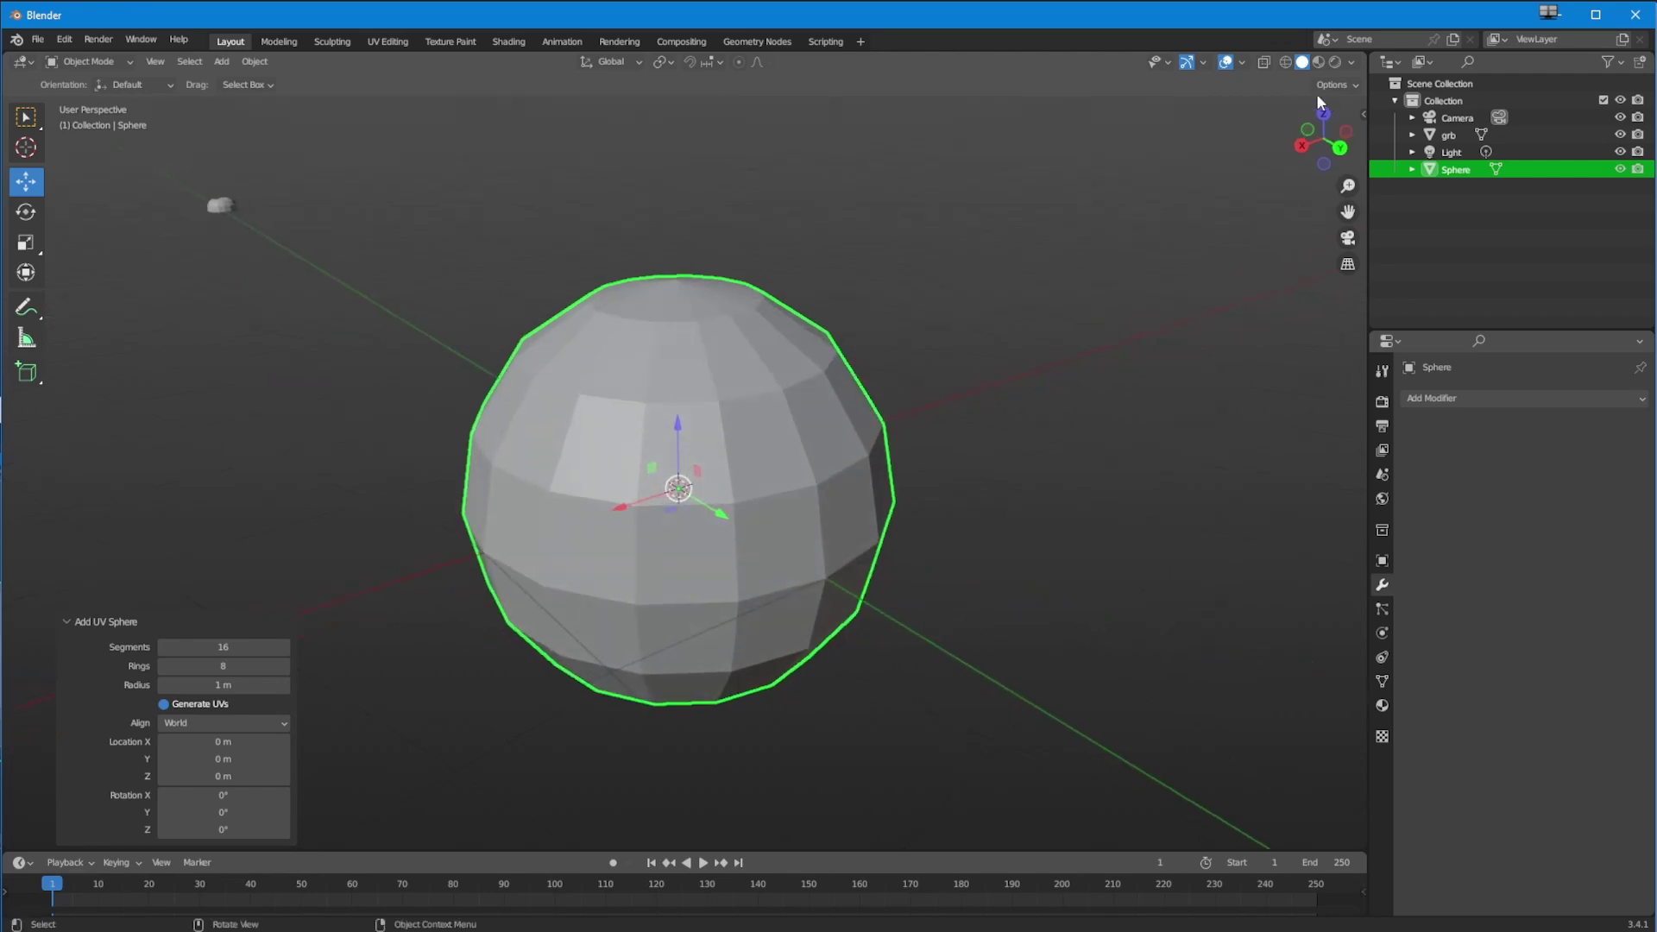
{"action": "left_click", "coordinate": [1241, 62]}
{"action": "left_click", "coordinate": [1146, 354]}
{"action": "middle_click_drag", "start_coordinate": [726, 644], "coordinate": [560, 651]}
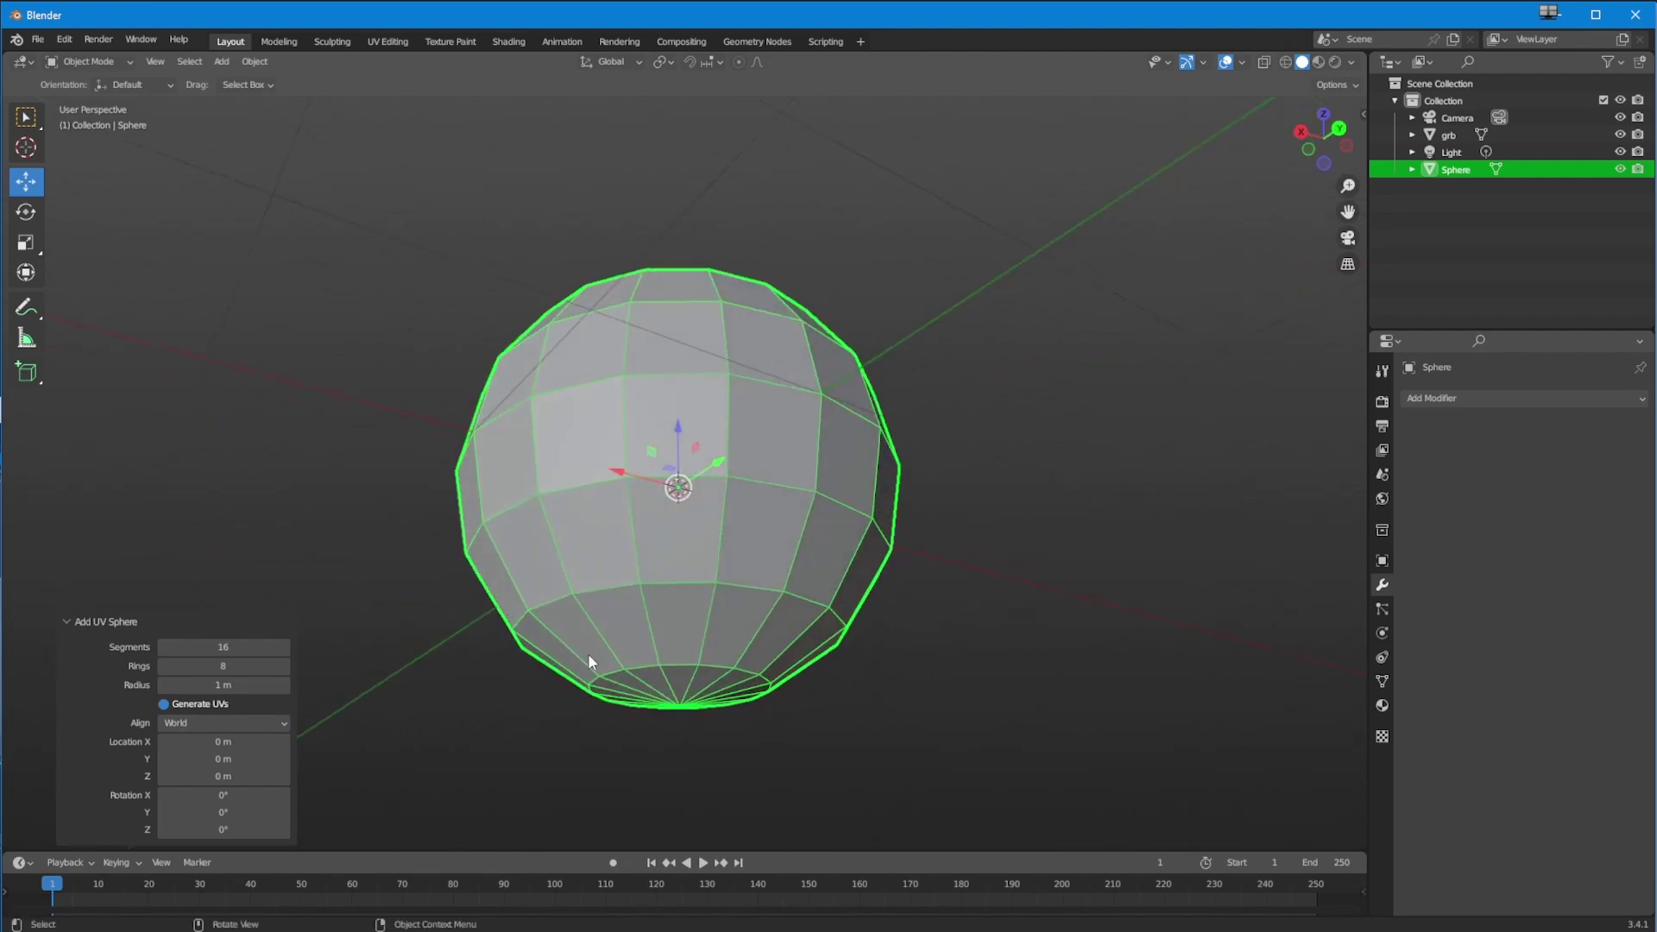
Step: Examine the sphere's segments and rings in wireframe from the right orthographic view and in Material Preview shading at an angle
{"action": "key", "text": "KP_3"}
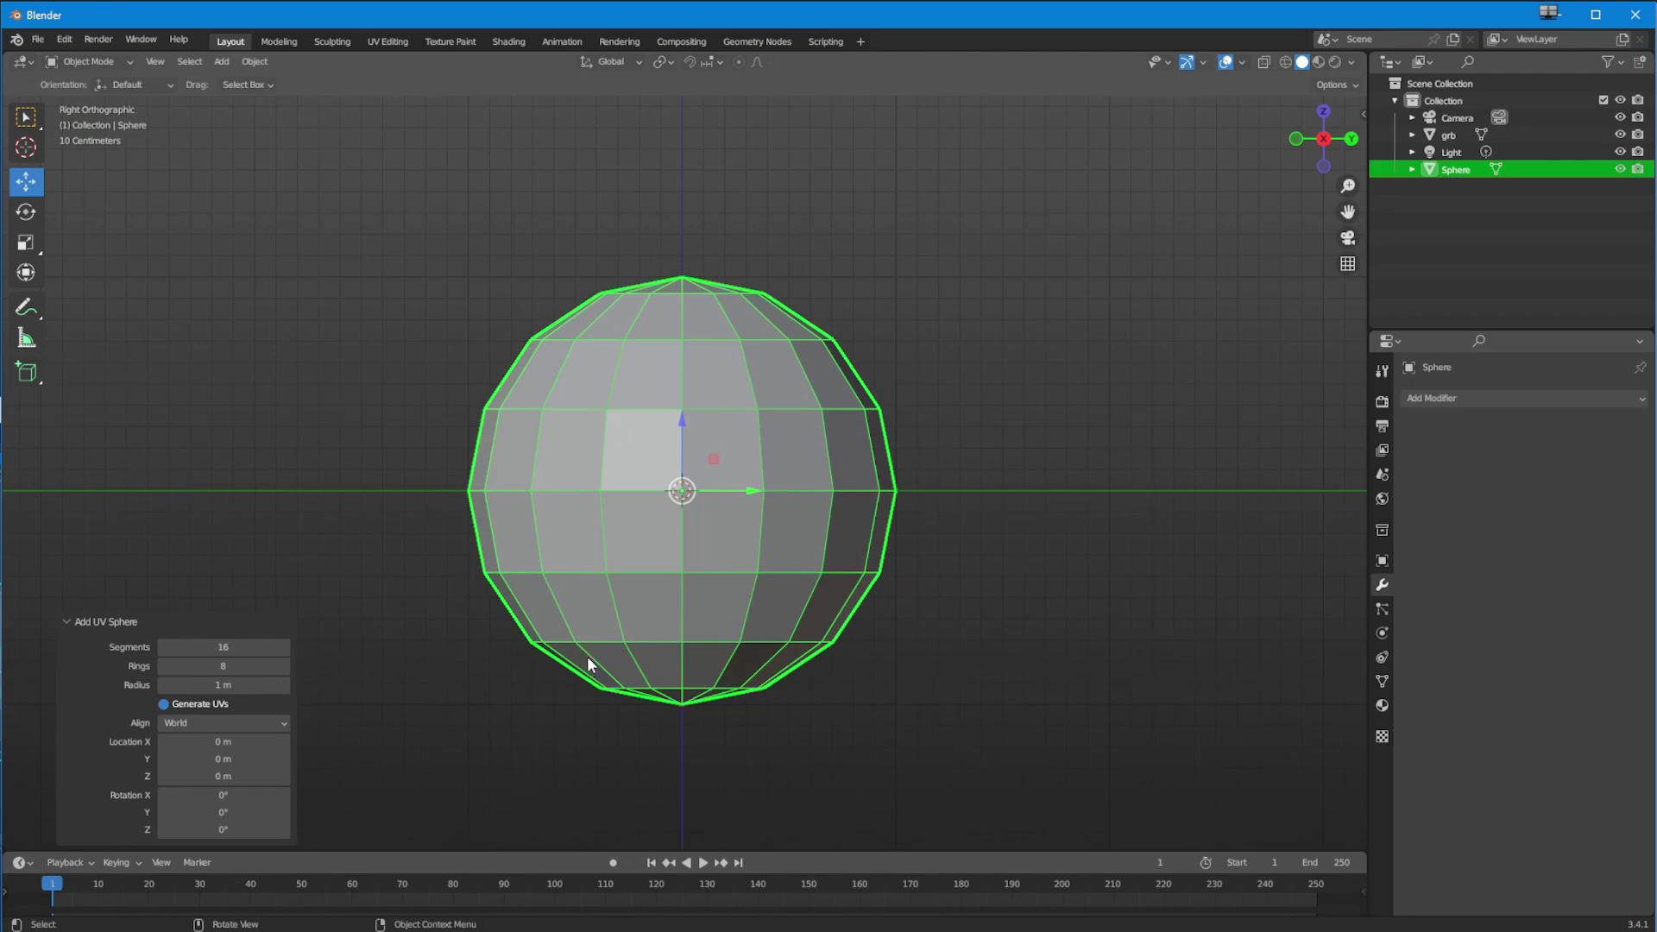
{"action": "key", "text": "z"}
{"action": "key", "text": "z"}
{"action": "left_click", "coordinate": [445, 659]}
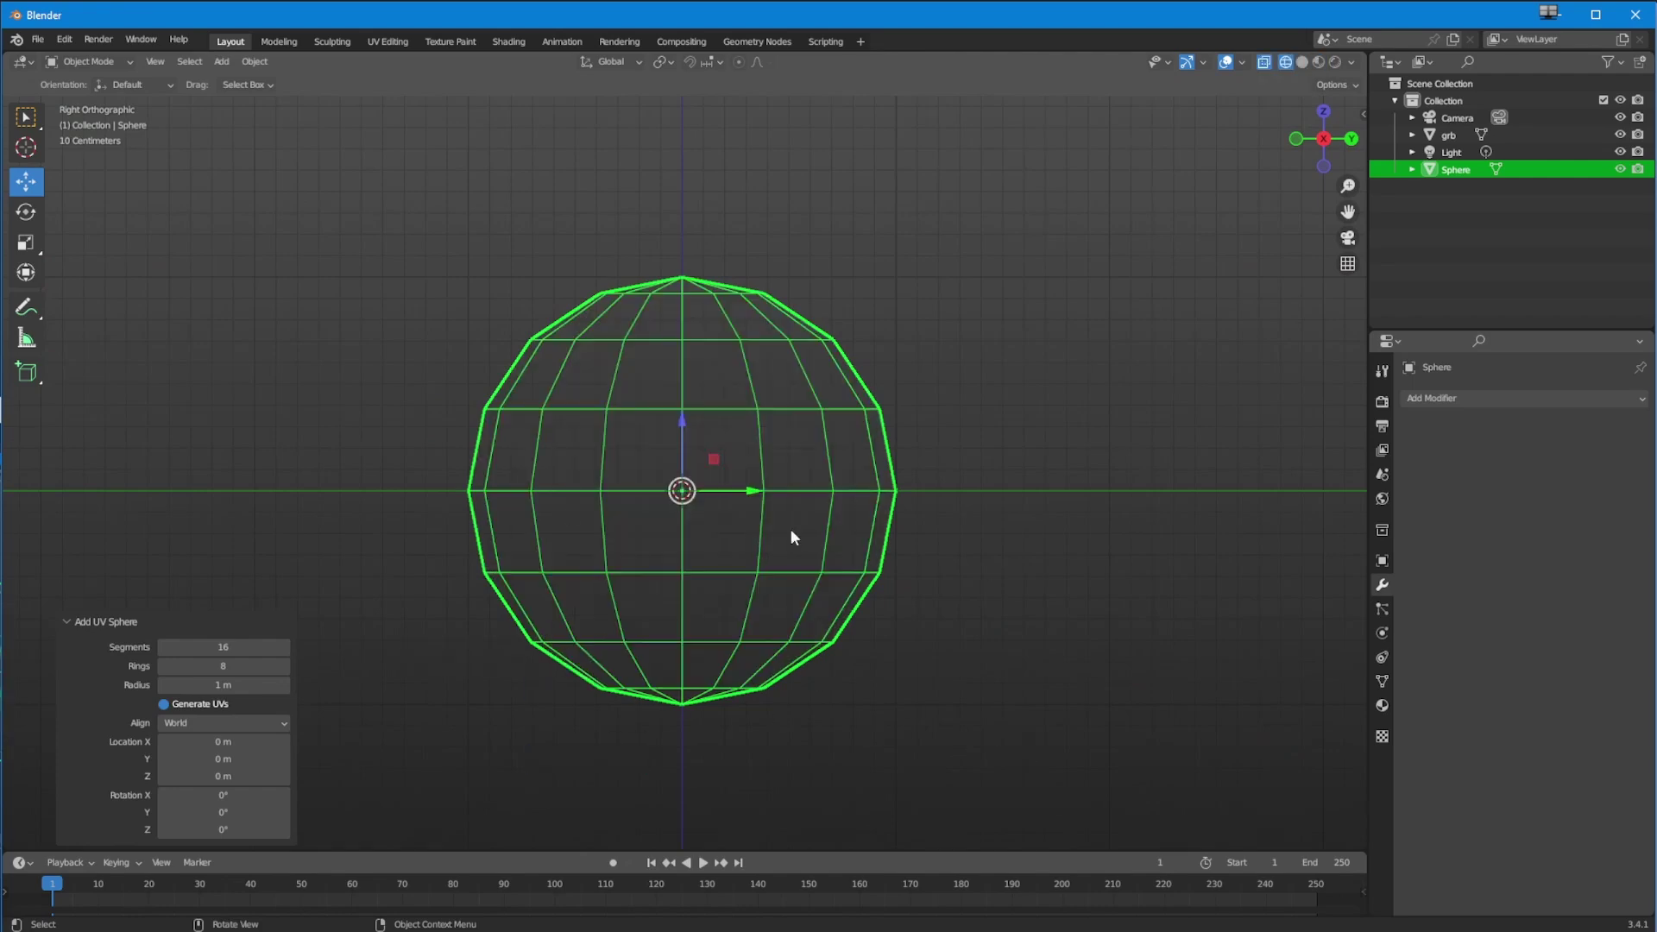
{"action": "left_click", "coordinate": [88, 62]}
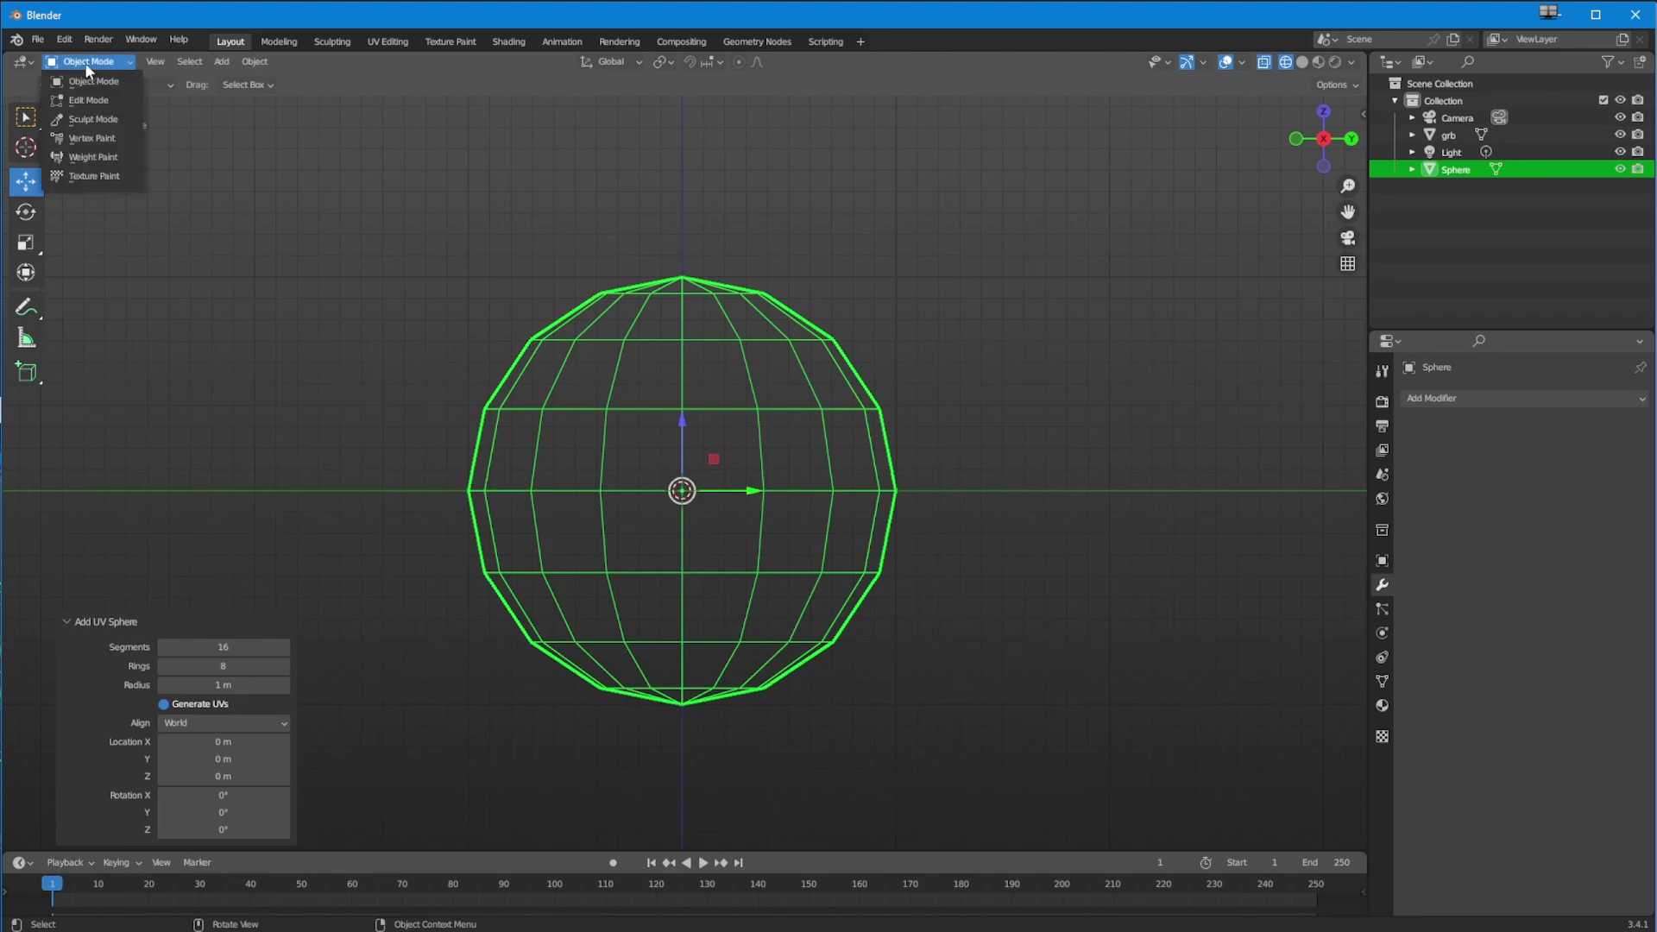
{"action": "middle_click_drag", "start_coordinate": [163, 160], "coordinate": [431, 405]}
{"action": "key", "text": "z"}
{"action": "left_click", "coordinate": [479, 458]}
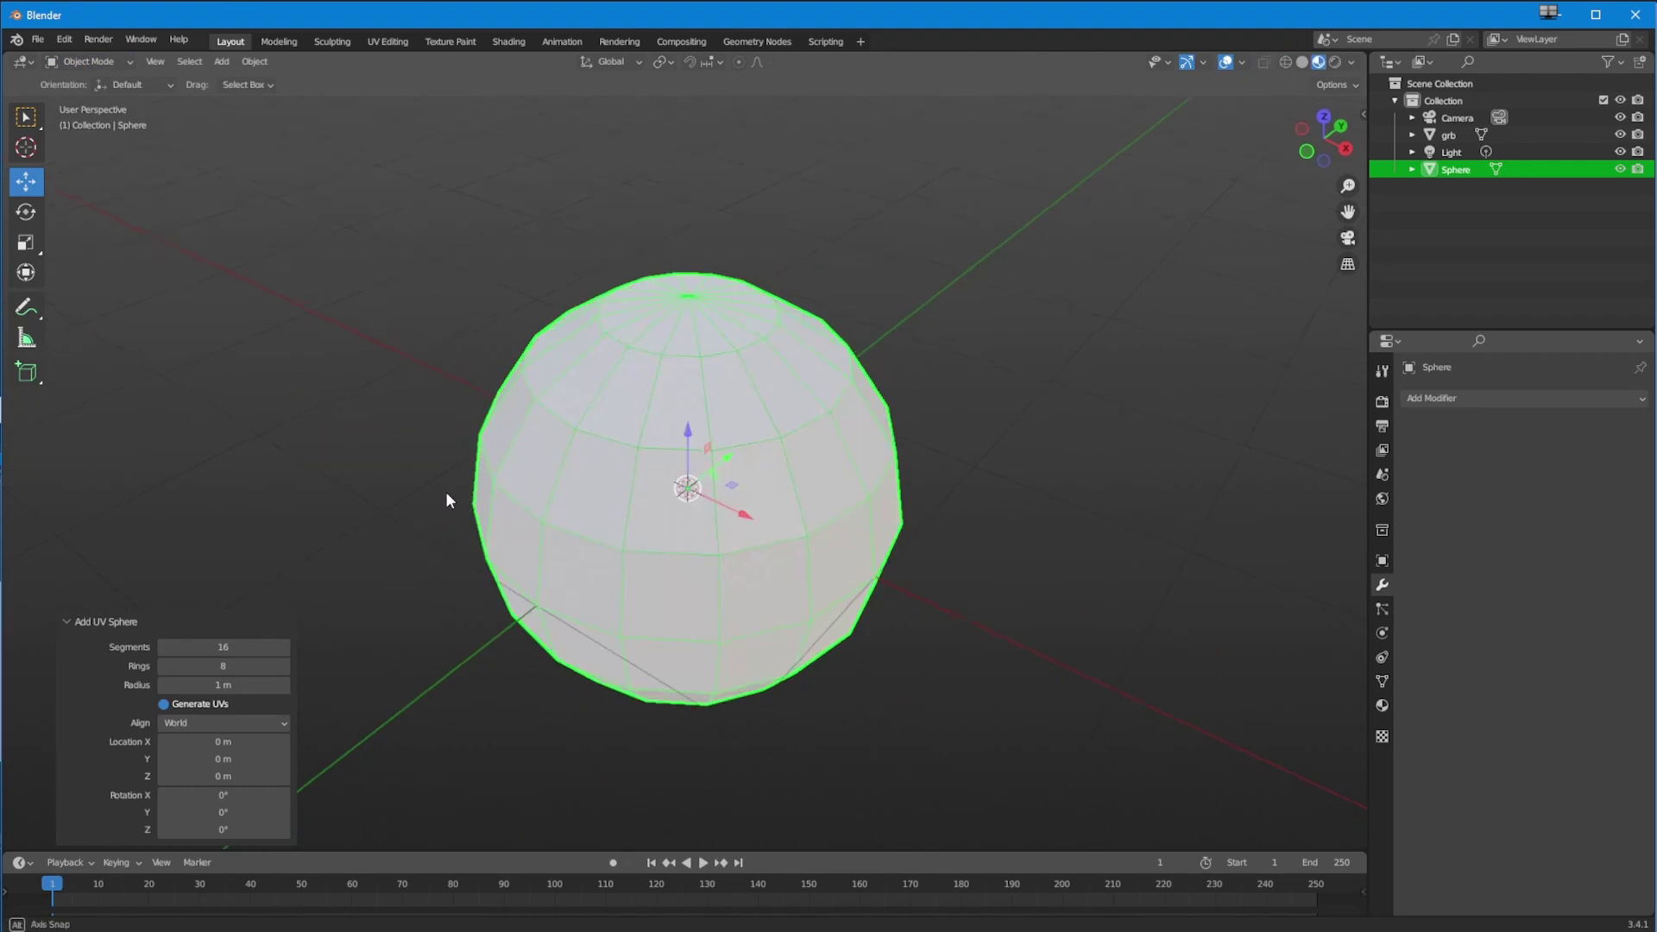
{"action": "mouse_move", "coordinate": [465, 496]}
{"action": "middle_mouse_down", "text": "ctrl"}
{"action": "mouse_move", "coordinate": [507, 555]}
{"action": "mouse_move", "coordinate": [545, 536]}
{"action": "mouse_move", "coordinate": [537, 525]}
{"action": "mouse_move", "coordinate": [530, 542]}
{"action": "middle_mouse_up", "text": "ctrl"}
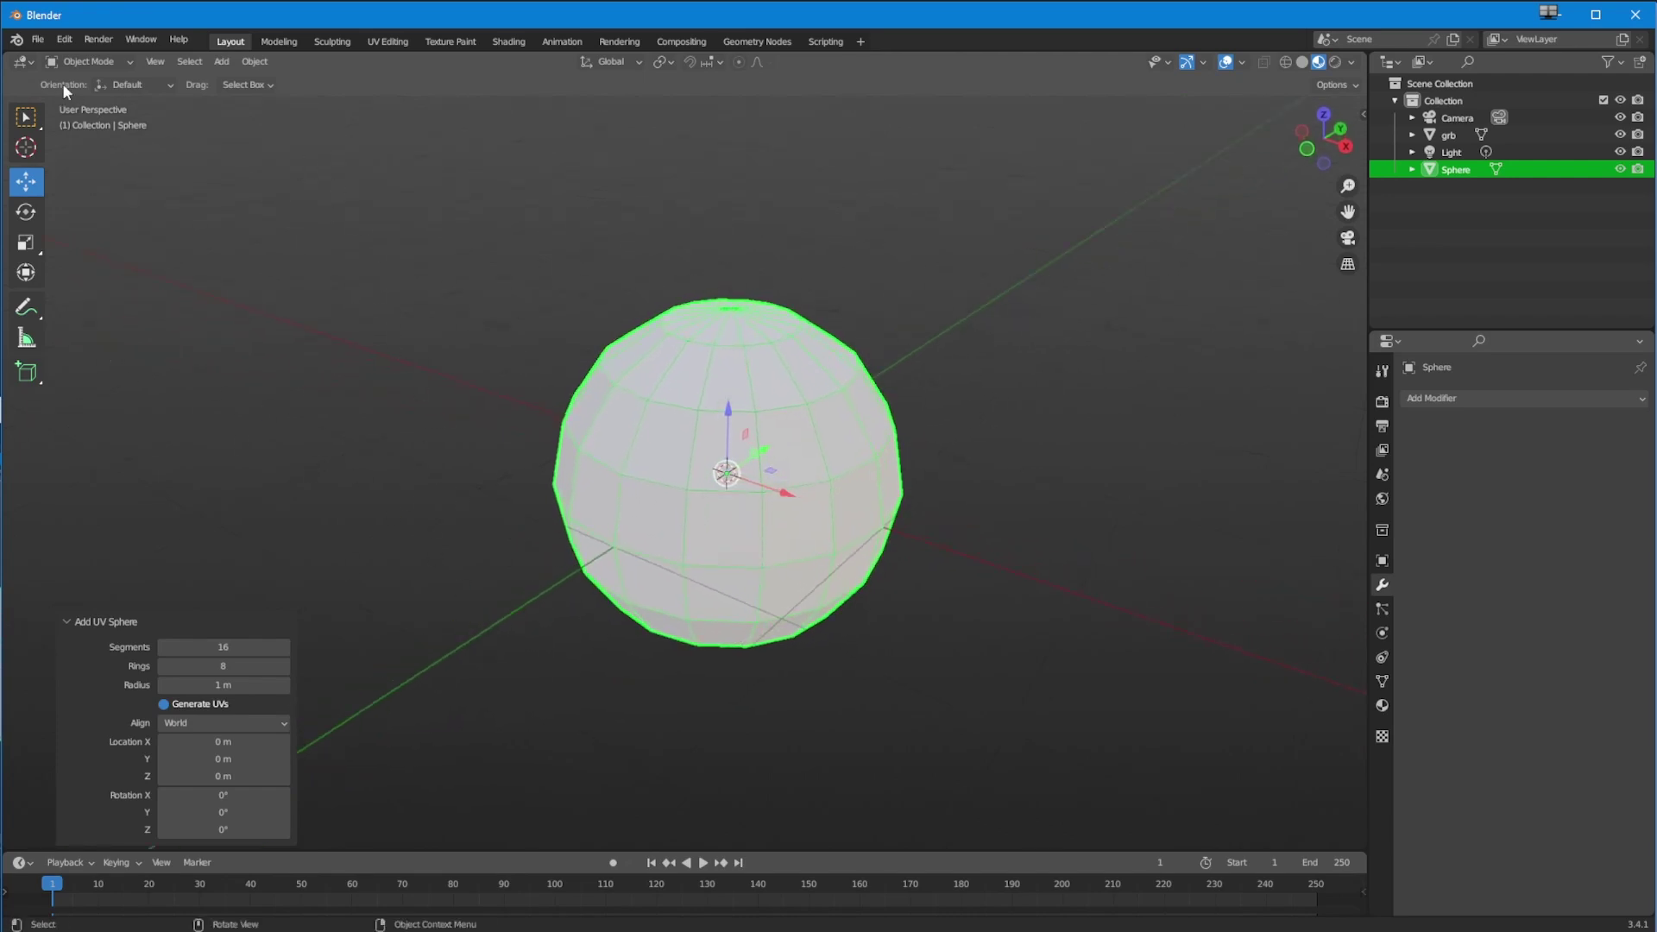
Step: Enter Edit Mode with all faces selected and deselect the ring of triangular faces around the sphere's top pole
{"action": "key", "text": "Tab"}
{"action": "middle_click_drag", "start_coordinate": [517, 573], "coordinate": [604, 483]}
{"action": "middle_click_drag", "start_coordinate": [600, 285], "coordinate": [709, 442]}
{"action": "left_click", "coordinate": [747, 389], "text": "shift"}
{"action": "left_click", "coordinate": [769, 394], "text": "shift"}
{"action": "left_click", "coordinate": [789, 405], "text": "shift"}
{"action": "left_click", "coordinate": [788, 431], "text": "shift"}
{"action": "left_click", "coordinate": [787, 459], "text": "shift"}
{"action": "left_click", "coordinate": [773, 480], "text": "shift"}
{"action": "left_click", "coordinate": [752, 499], "text": "shift"}
{"action": "left_click", "coordinate": [732, 507], "text": "shift"}
{"action": "left_click", "coordinate": [701, 500], "text": "shift"}
{"action": "left_click", "coordinate": [687, 475], "text": "shift"}
{"action": "left_click", "coordinate": [678, 456], "text": "shift"}
{"action": "left_click", "coordinate": [677, 434], "text": "shift"}
{"action": "left_click", "coordinate": [680, 412], "text": "shift"}
{"action": "left_click", "coordinate": [693, 393], "text": "shift"}
{"action": "left_click", "coordinate": [709, 376], "text": "shift"}
{"action": "left_click", "coordinate": [716, 368], "text": "shift"}
Step: Deselect the ring of triangular faces around the sphere's bottom pole, leaving only the quad faces selected
{"action": "middle_click_drag", "start_coordinate": [716, 367], "coordinate": [729, 462]}
{"action": "left_click", "coordinate": [735, 524], "text": "shift"}
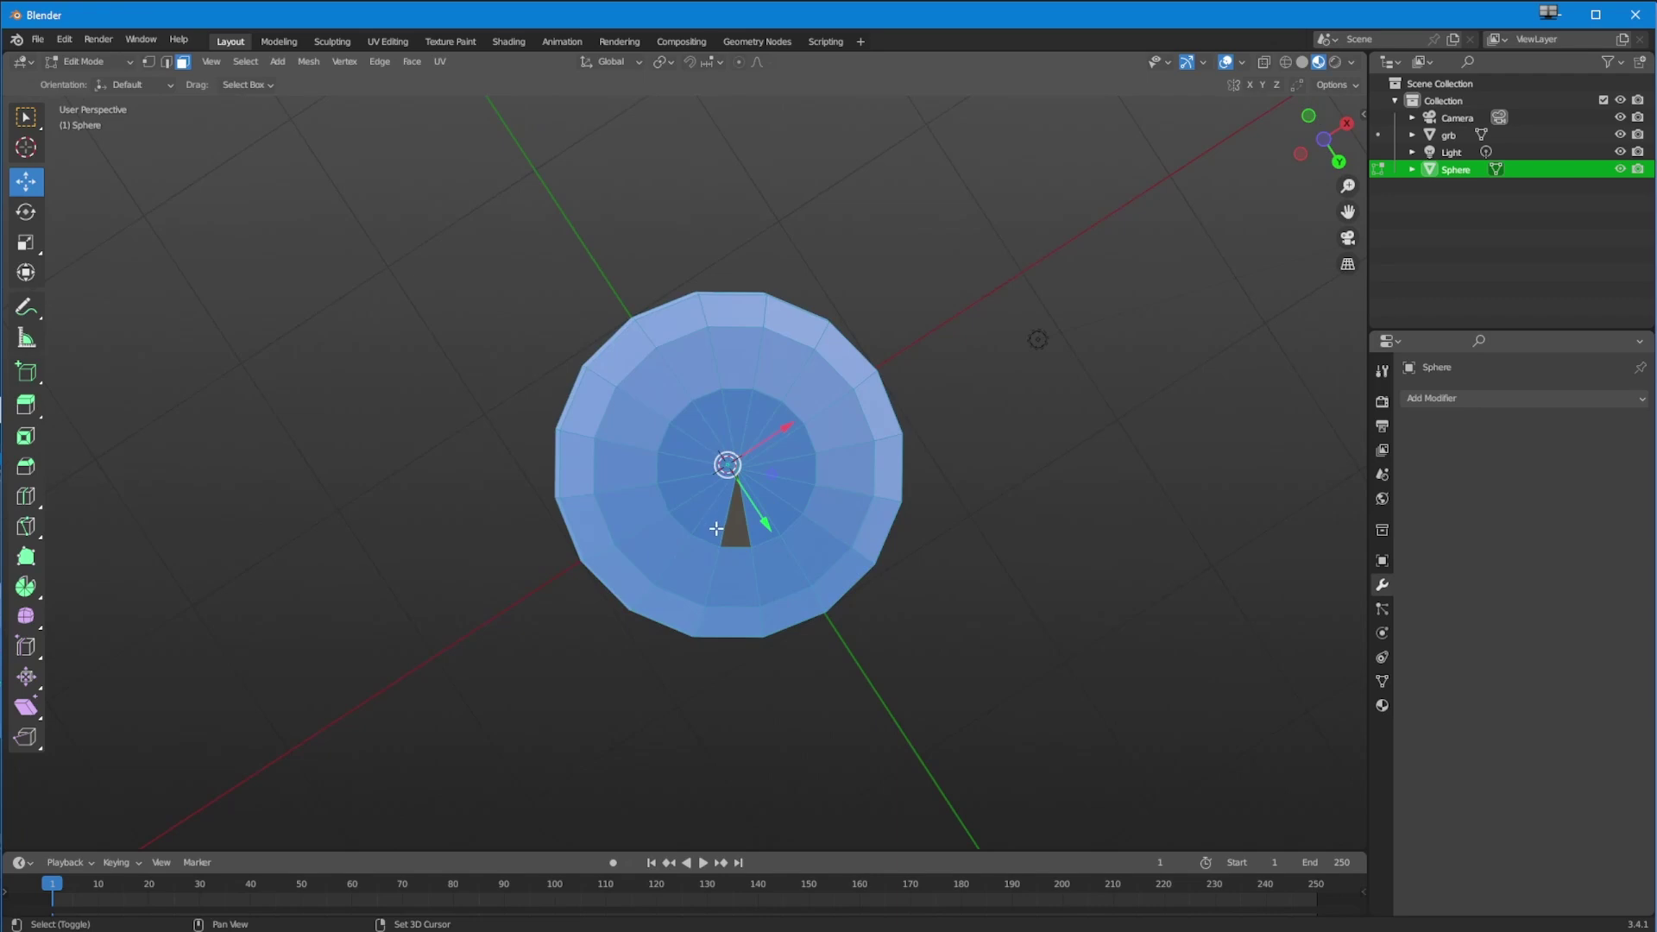
{"action": "left_click", "coordinate": [690, 514], "text": "shift"}
{"action": "left_click", "coordinate": [686, 488], "text": "shift"}
{"action": "left_click", "coordinate": [679, 468], "text": "shift"}
{"action": "left_click", "coordinate": [683, 447], "text": "shift"}
{"action": "left_click", "coordinate": [694, 431], "text": "shift"}
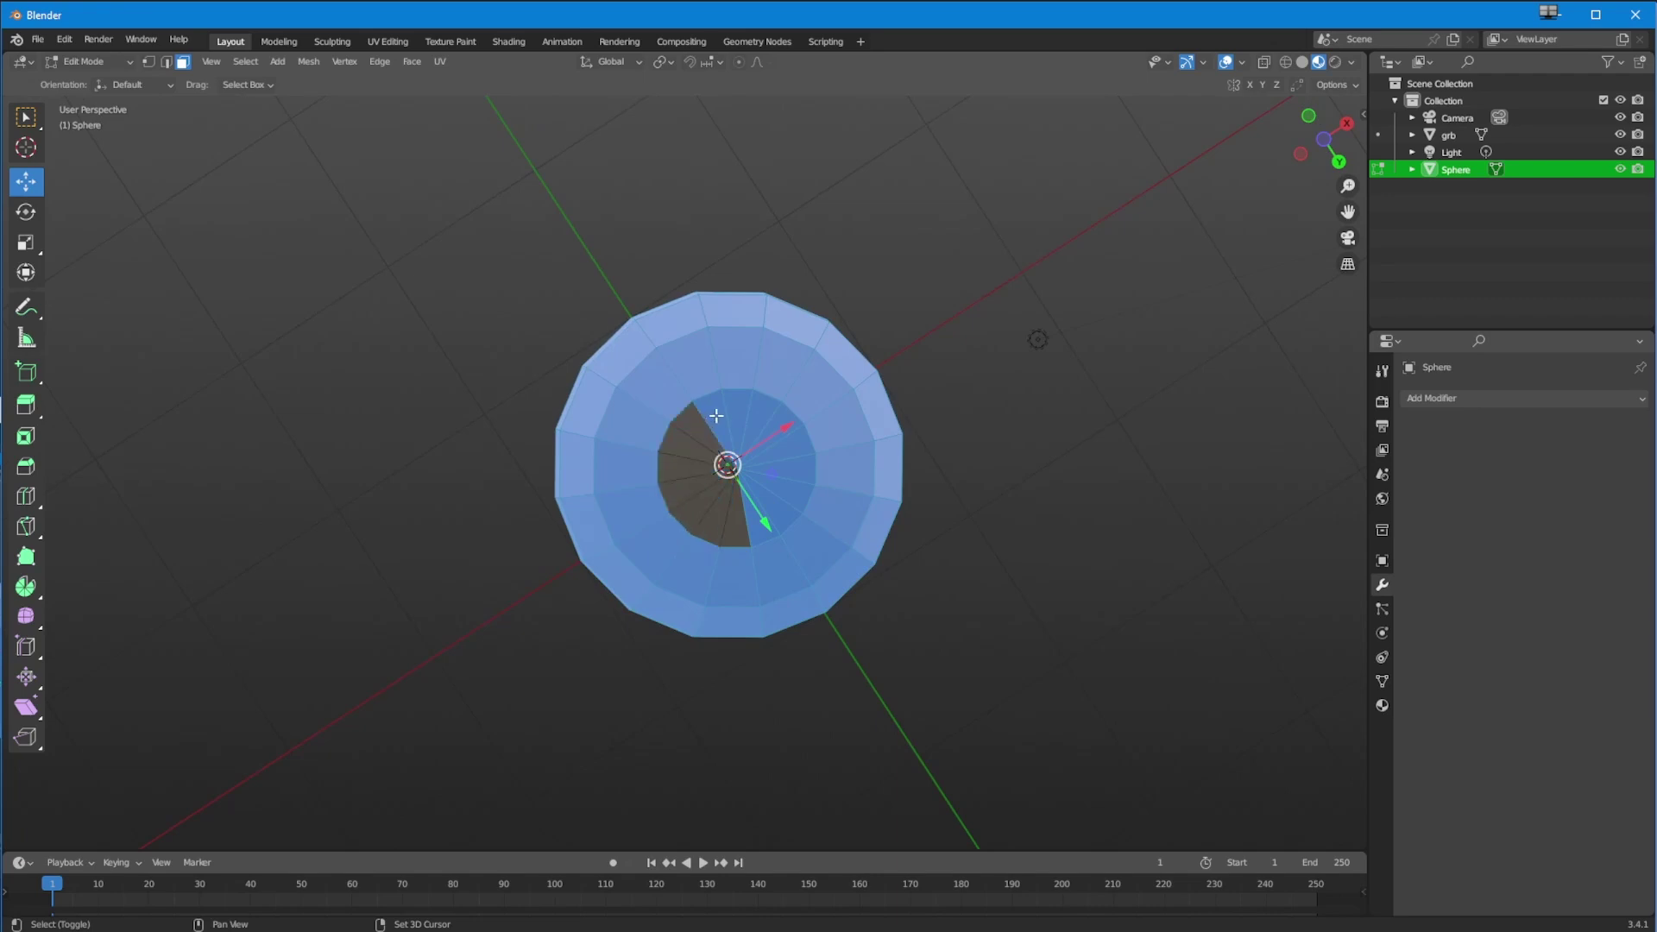
{"action": "left_click", "coordinate": [711, 417], "text": "shift"}
{"action": "left_click", "coordinate": [735, 413], "text": "shift"}
{"action": "left_click", "coordinate": [759, 409], "text": "shift"}
{"action": "left_click", "coordinate": [784, 419], "text": "shift"}
{"action": "left_click", "coordinate": [798, 448], "text": "shift"}
{"action": "left_click", "coordinate": [800, 468], "text": "shift"}
{"action": "left_click", "coordinate": [793, 491], "text": "shift"}
{"action": "left_click", "coordinate": [765, 528], "text": "shift"}
{"action": "left_click", "coordinate": [744, 537], "text": "shift"}
{"action": "middle_click_drag", "start_coordinate": [743, 536], "coordinate": [705, 648]}
{"action": "scroll", "coordinate": [634, 580], "scroll_direction": "up", "scroll_amount": 2}
{"action": "middle_click_drag", "start_coordinate": [633, 580], "coordinate": [807, 557]}
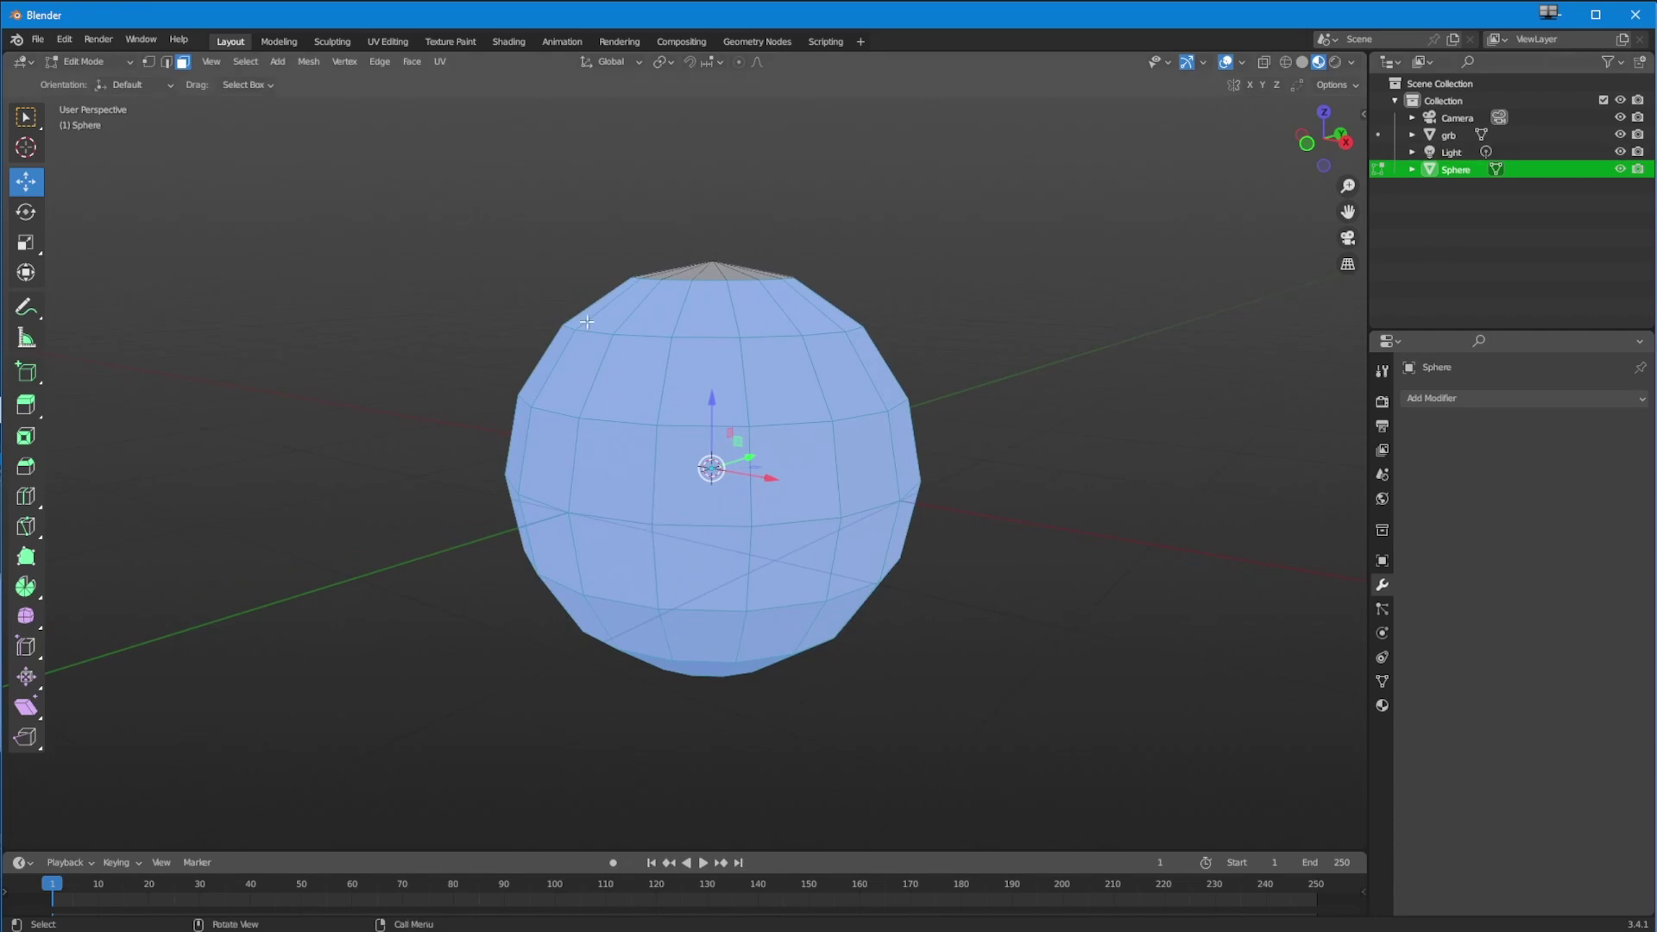
{"action": "middle_click_drag", "start_coordinate": [377, 251], "coordinate": [403, 282]}
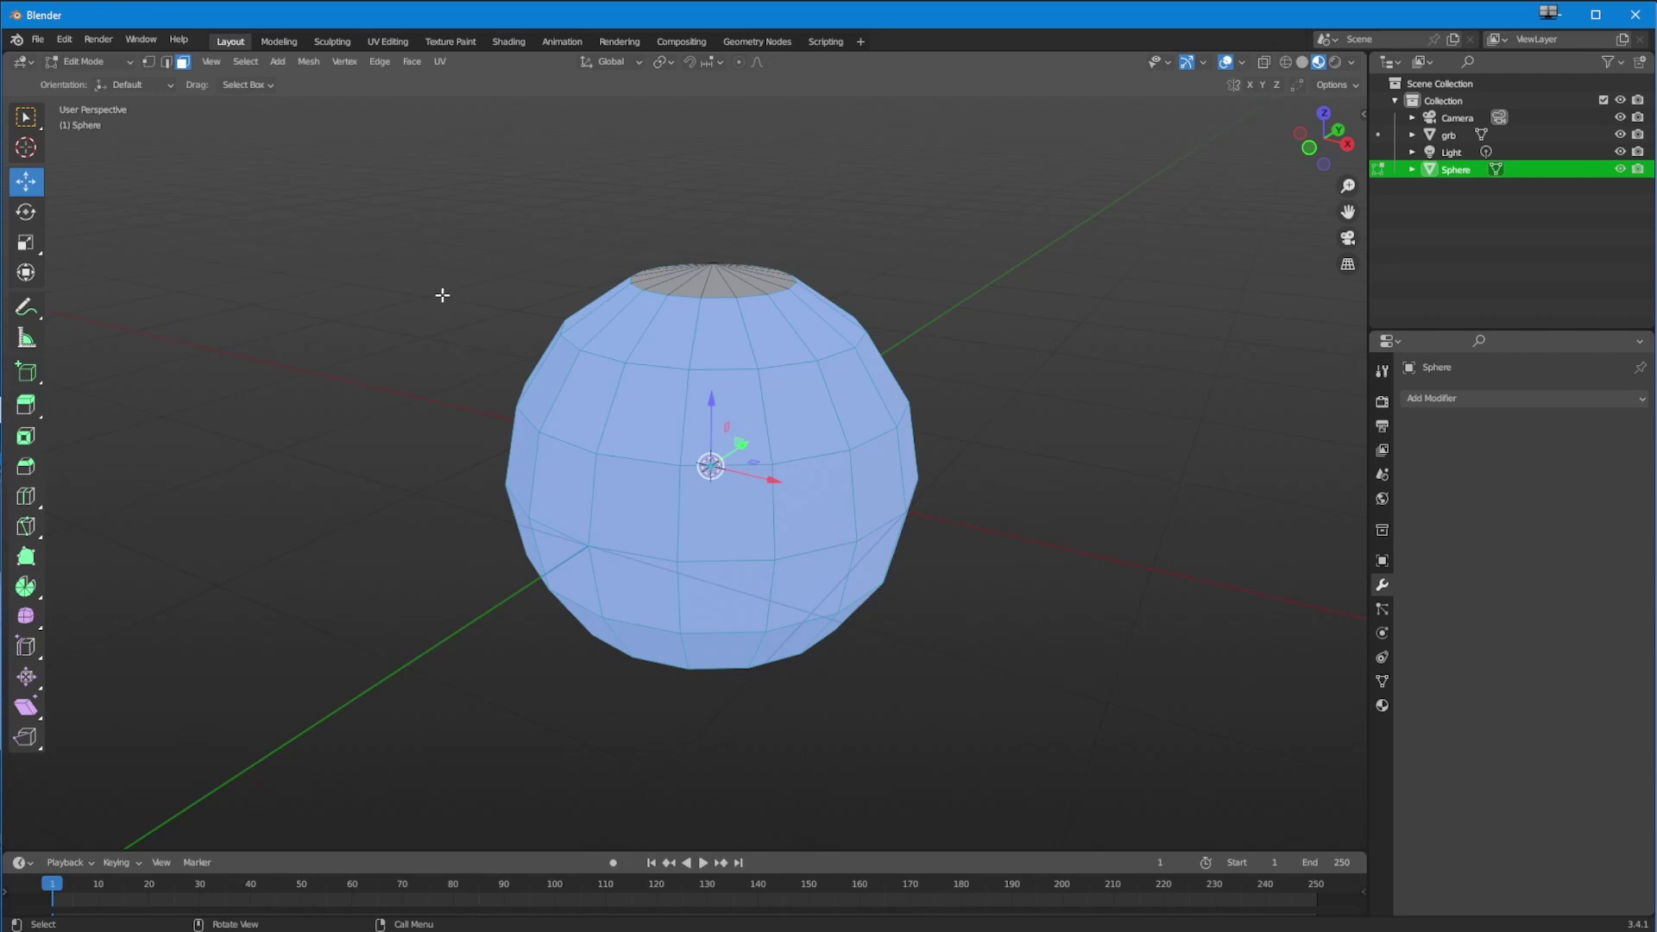
Step: Open the add-on preferences and search the list for "dis"
{"action": "left_click", "coordinate": [312, 63]}
{"action": "mouse_move", "coordinate": [277, 62]}
{"action": "left_click", "coordinate": [64, 39]}
{"action": "left_click", "coordinate": [94, 286]}
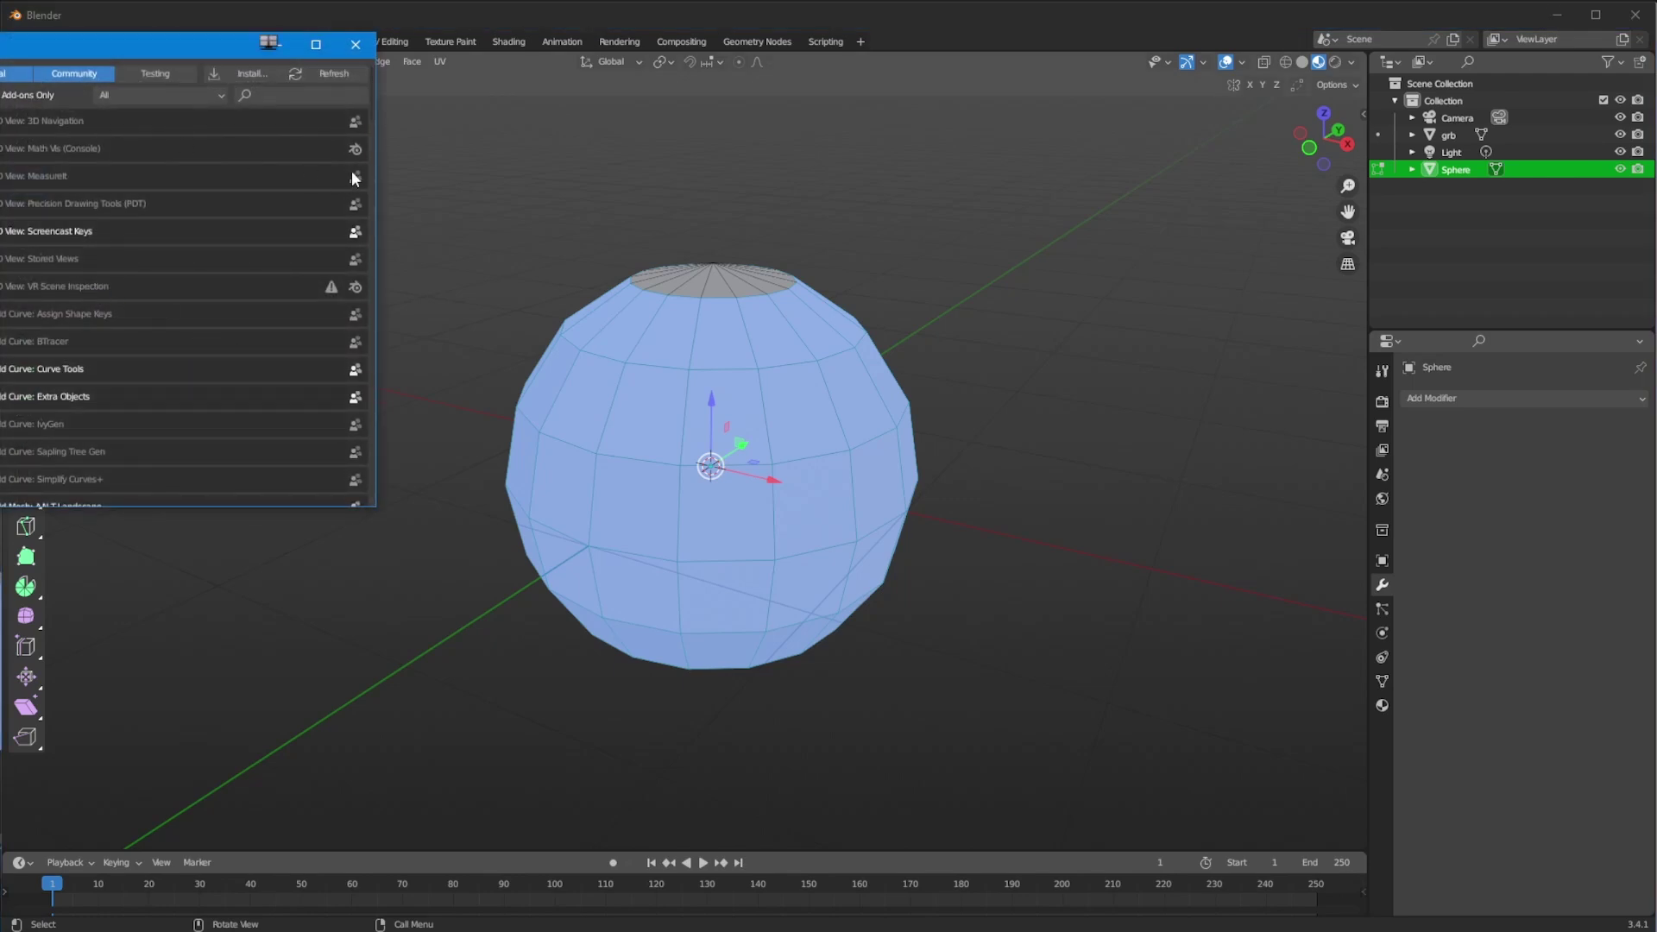
{"action": "scroll", "coordinate": [370, 115], "scroll_direction": "down", "scroll_amount": 5}
{"action": "scroll", "coordinate": [364, 105], "scroll_direction": "up", "scroll_amount": 5}
{"action": "left_click", "coordinate": [267, 95]}
{"action": "type", "text": "d"}
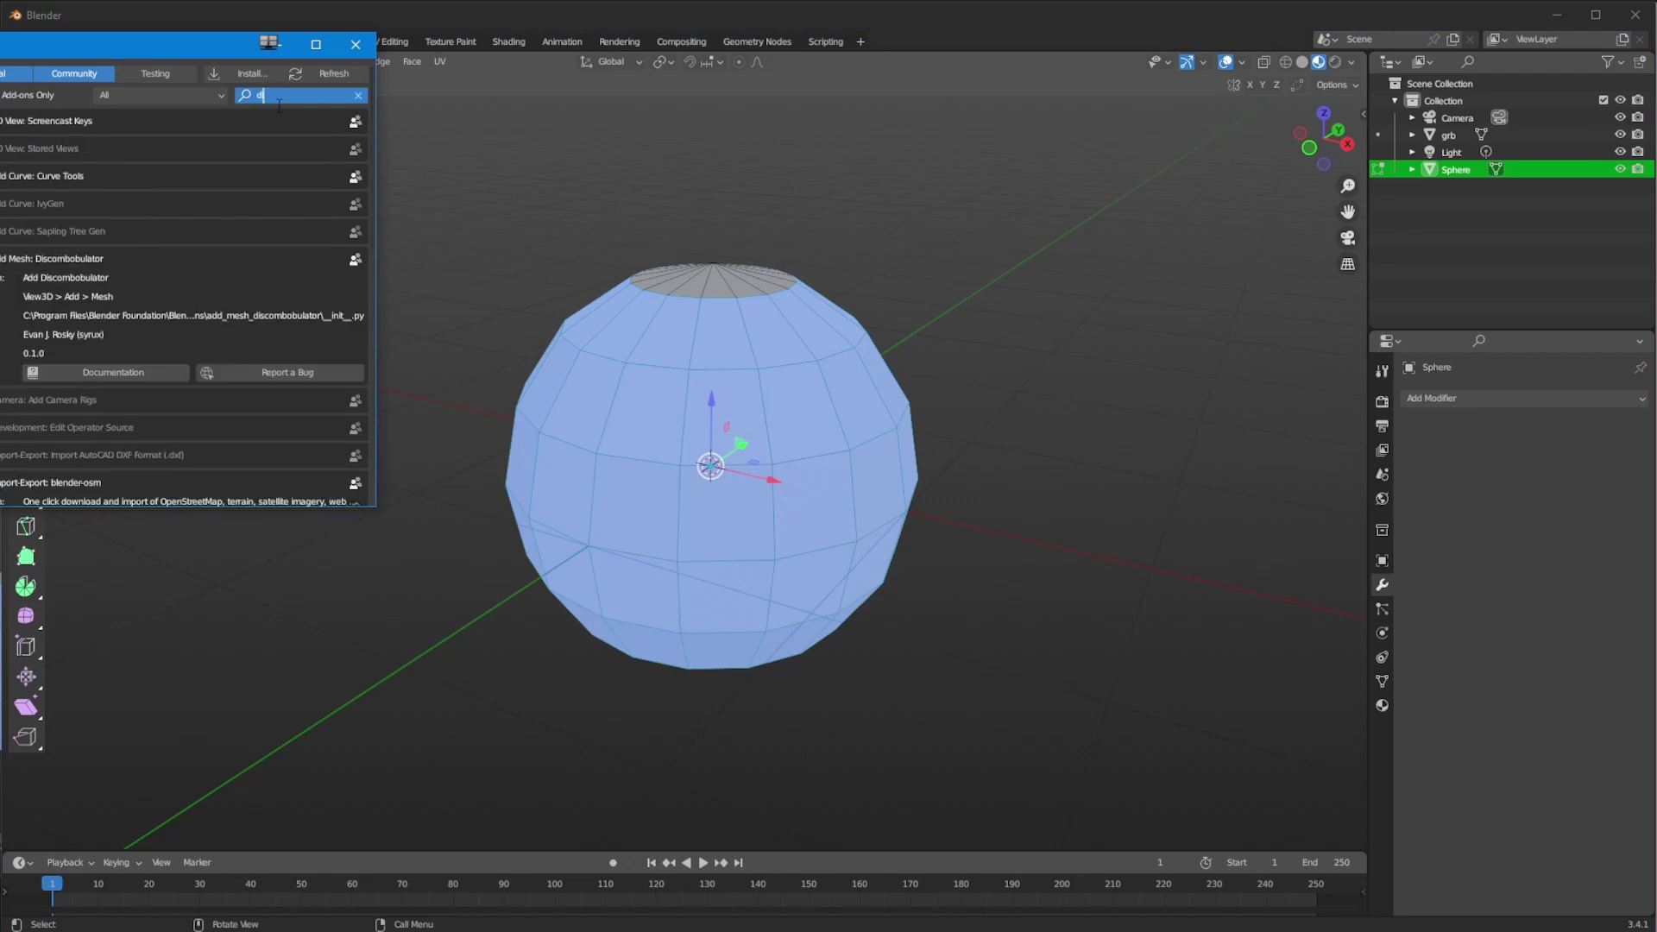
{"action": "type", "text": "is"}
{"action": "key", "text": "Return"}
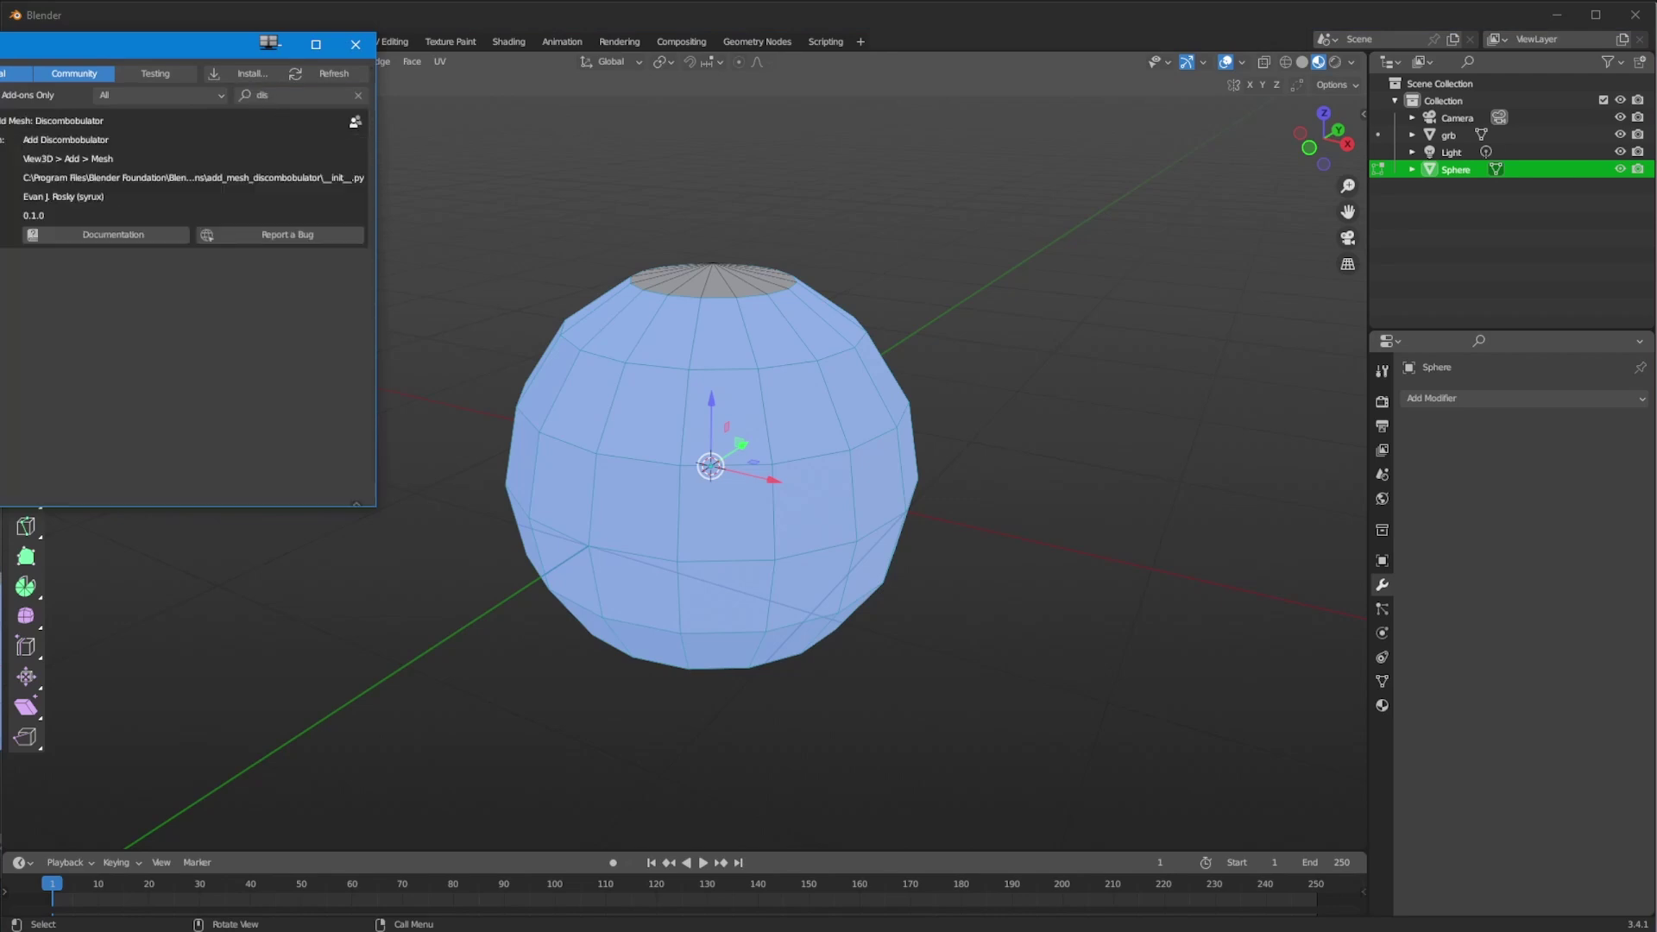
Step: Review the details of the Add Mesh: Discombobulator add-on and close the preferences
{"action": "left_click", "coordinate": [31, 131]}
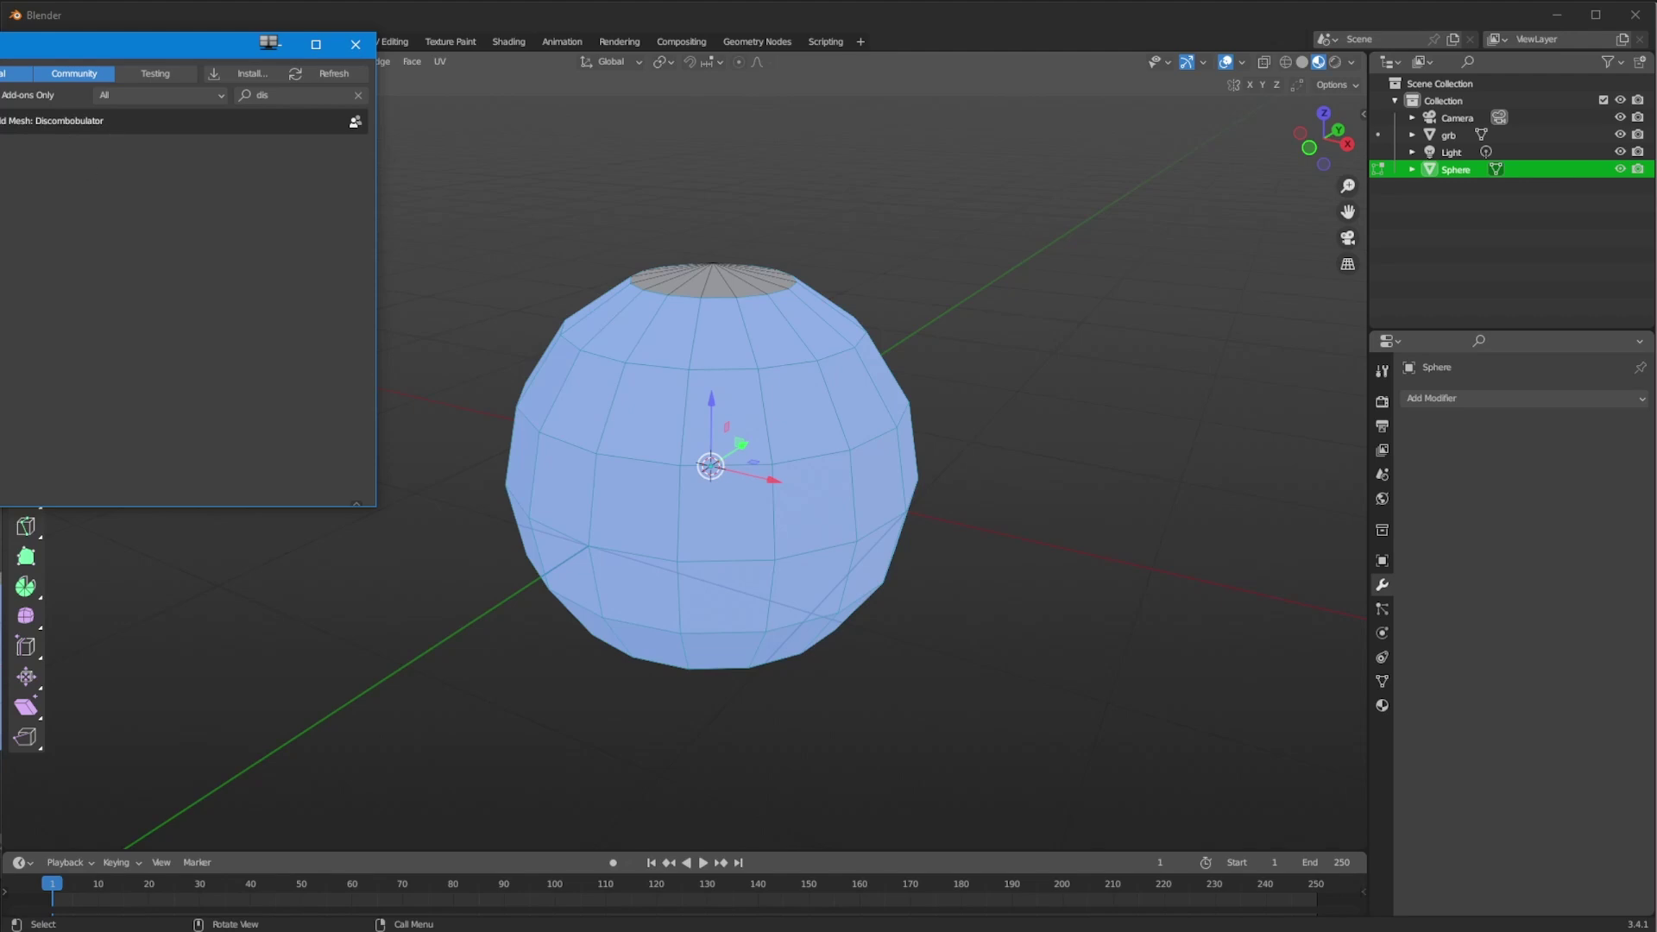
{"action": "left_click", "coordinate": [34, 121]}
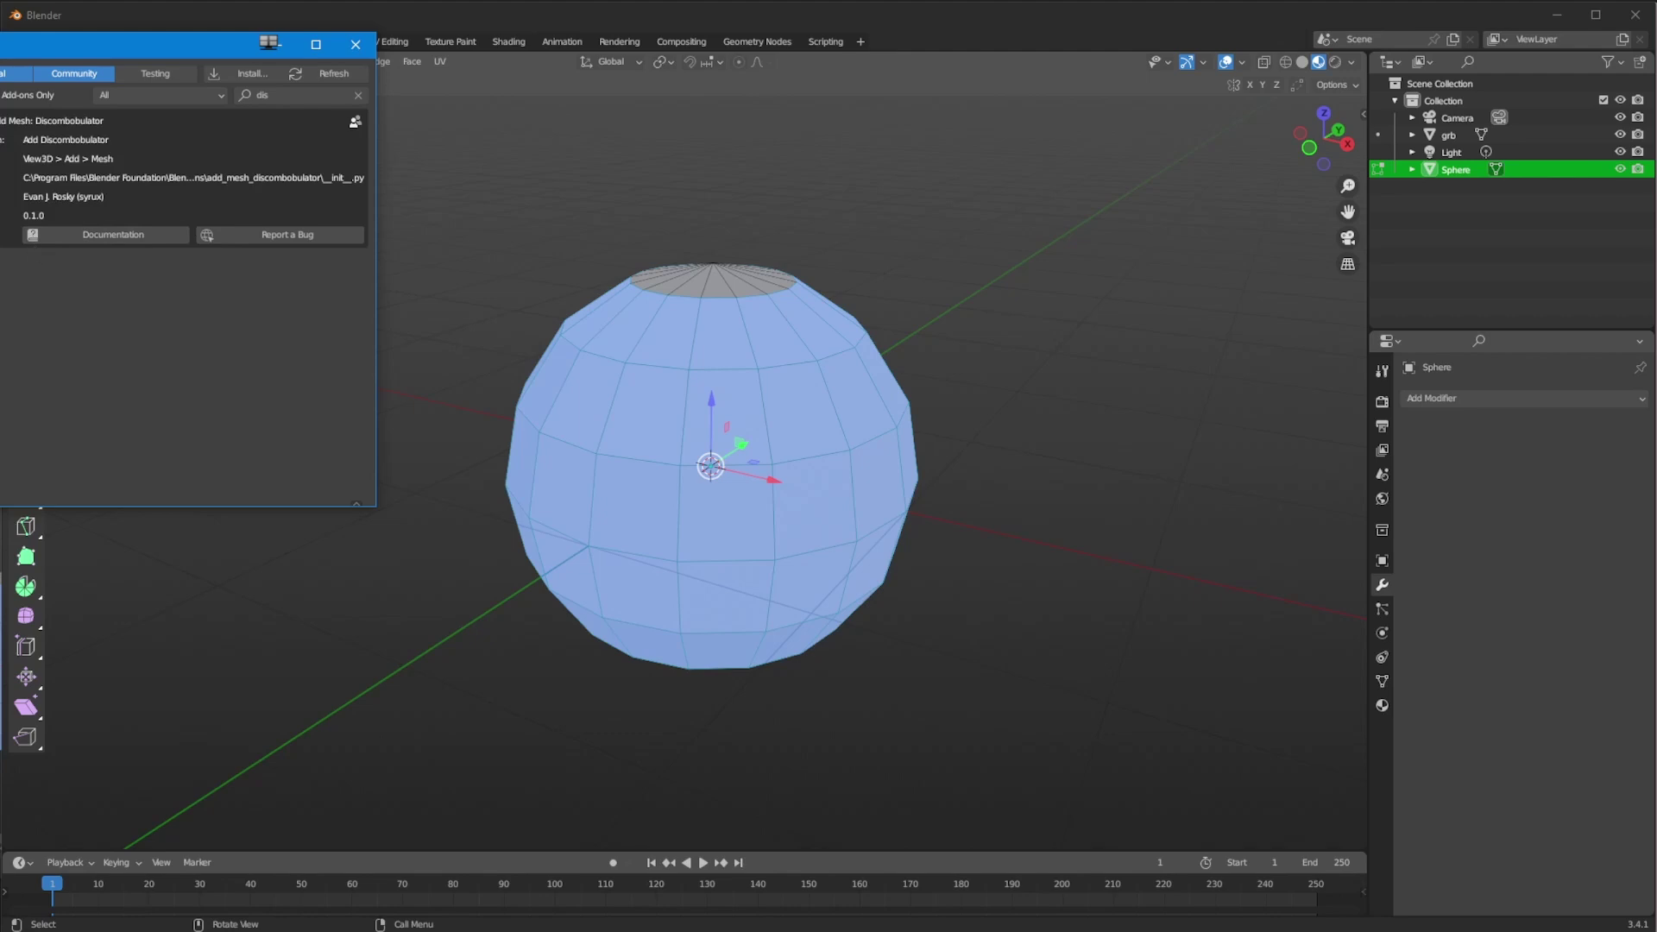
{"action": "left_click_drag", "start_coordinate": [129, 44], "coordinate": [328, 131]}
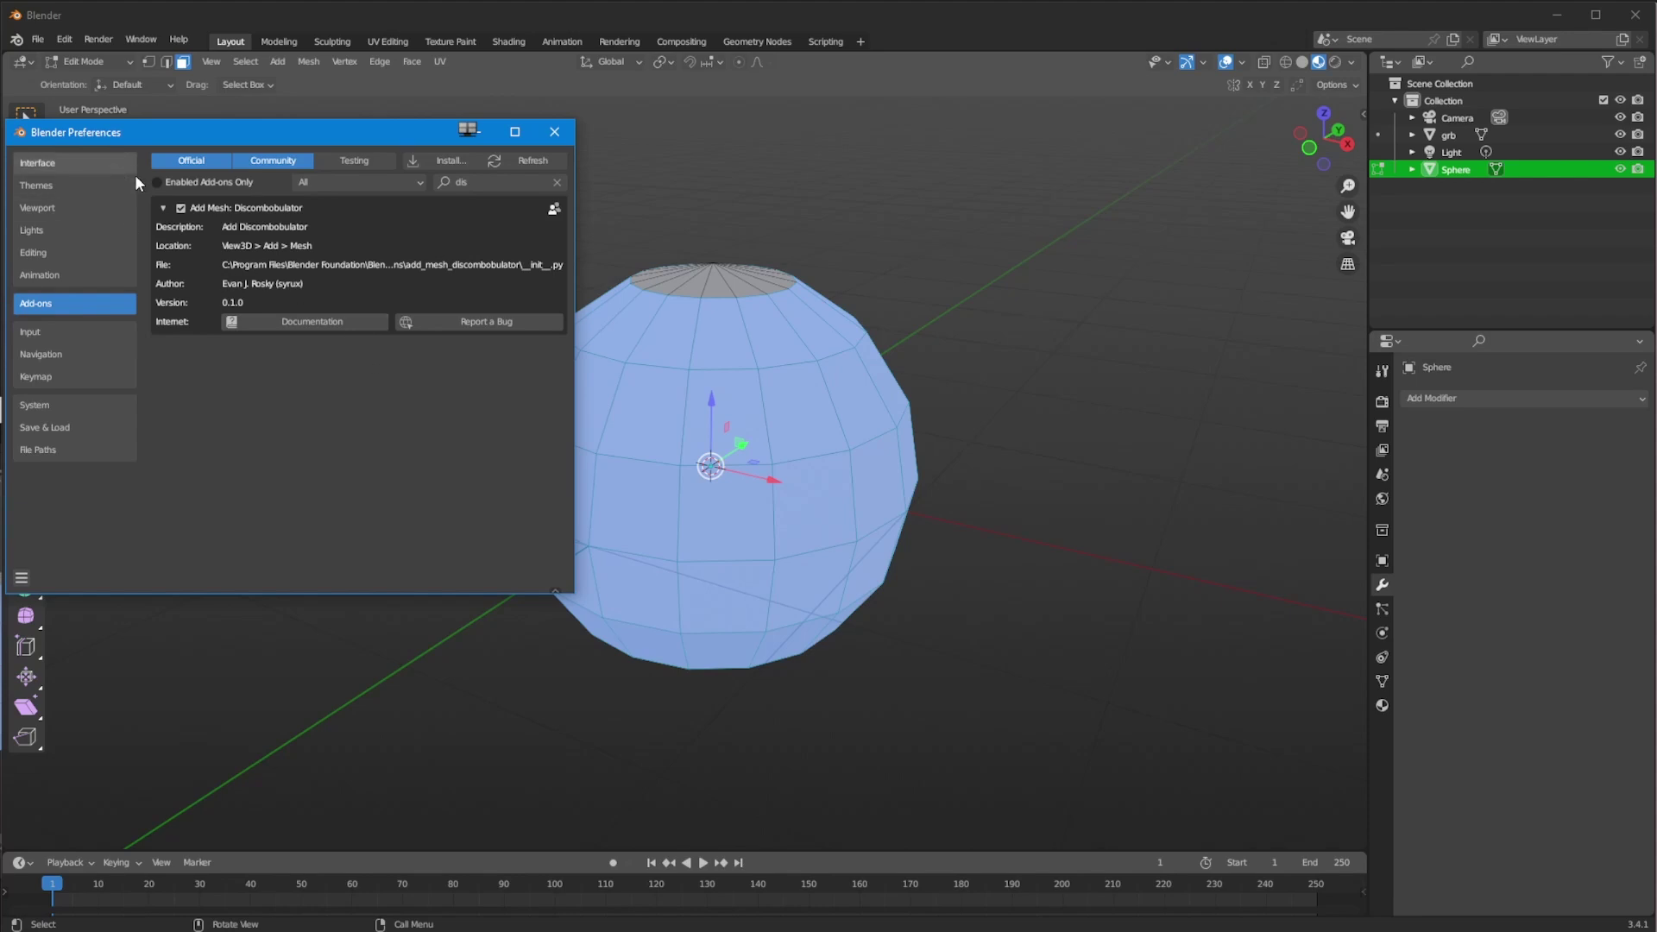
{"action": "left_click", "coordinate": [554, 132]}
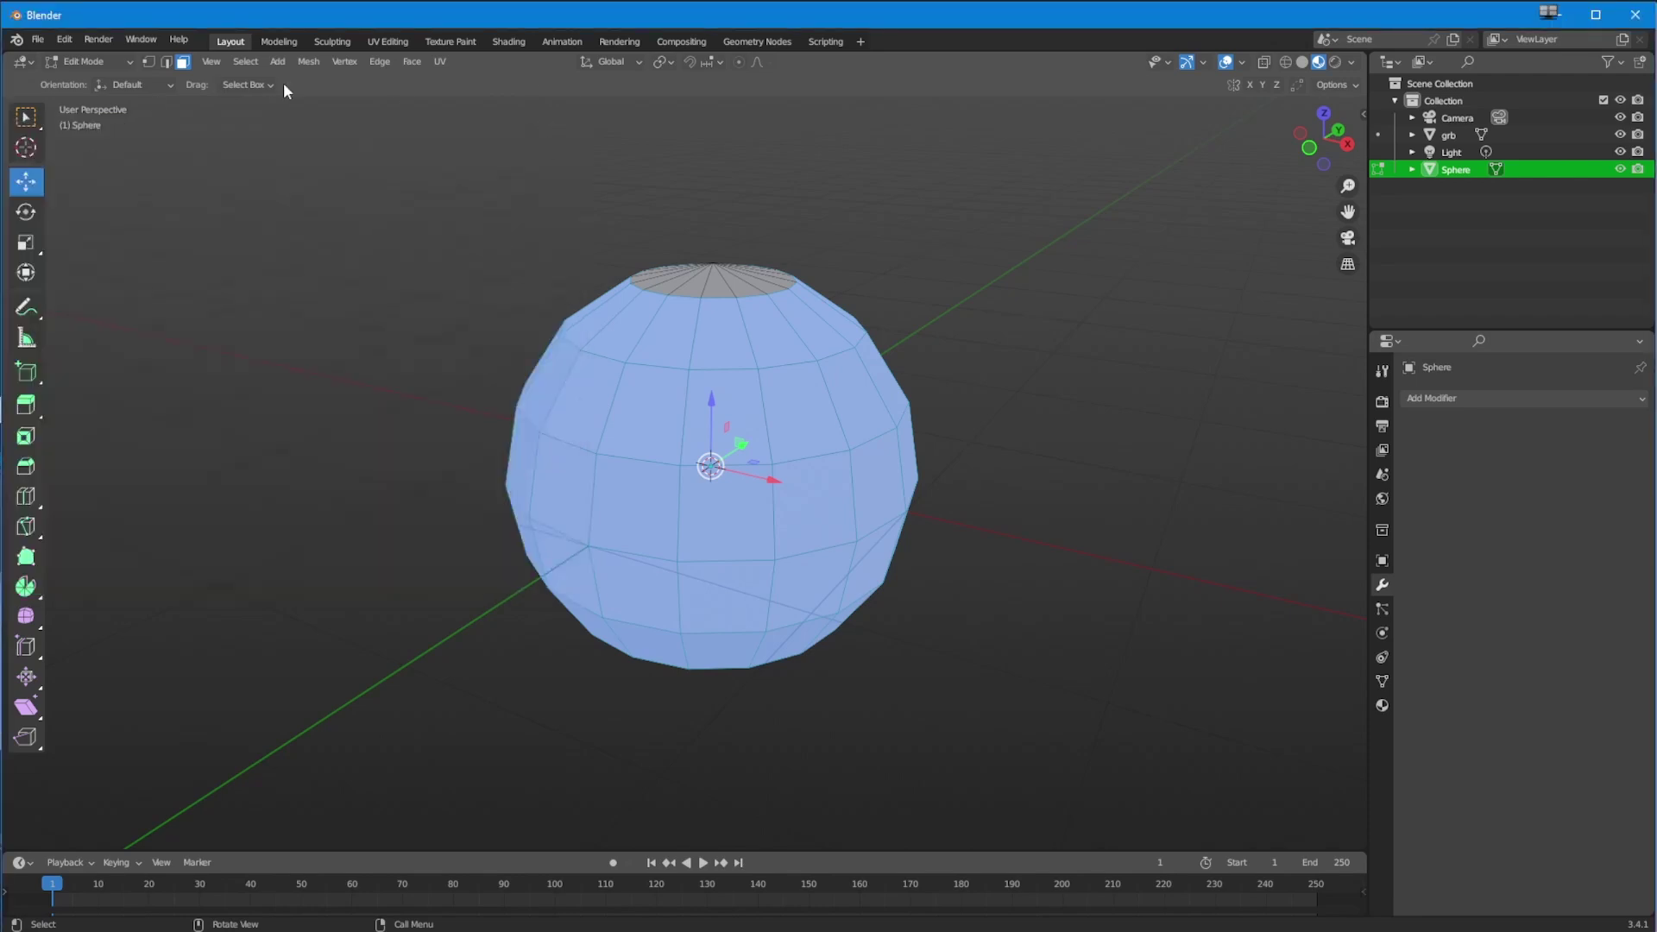
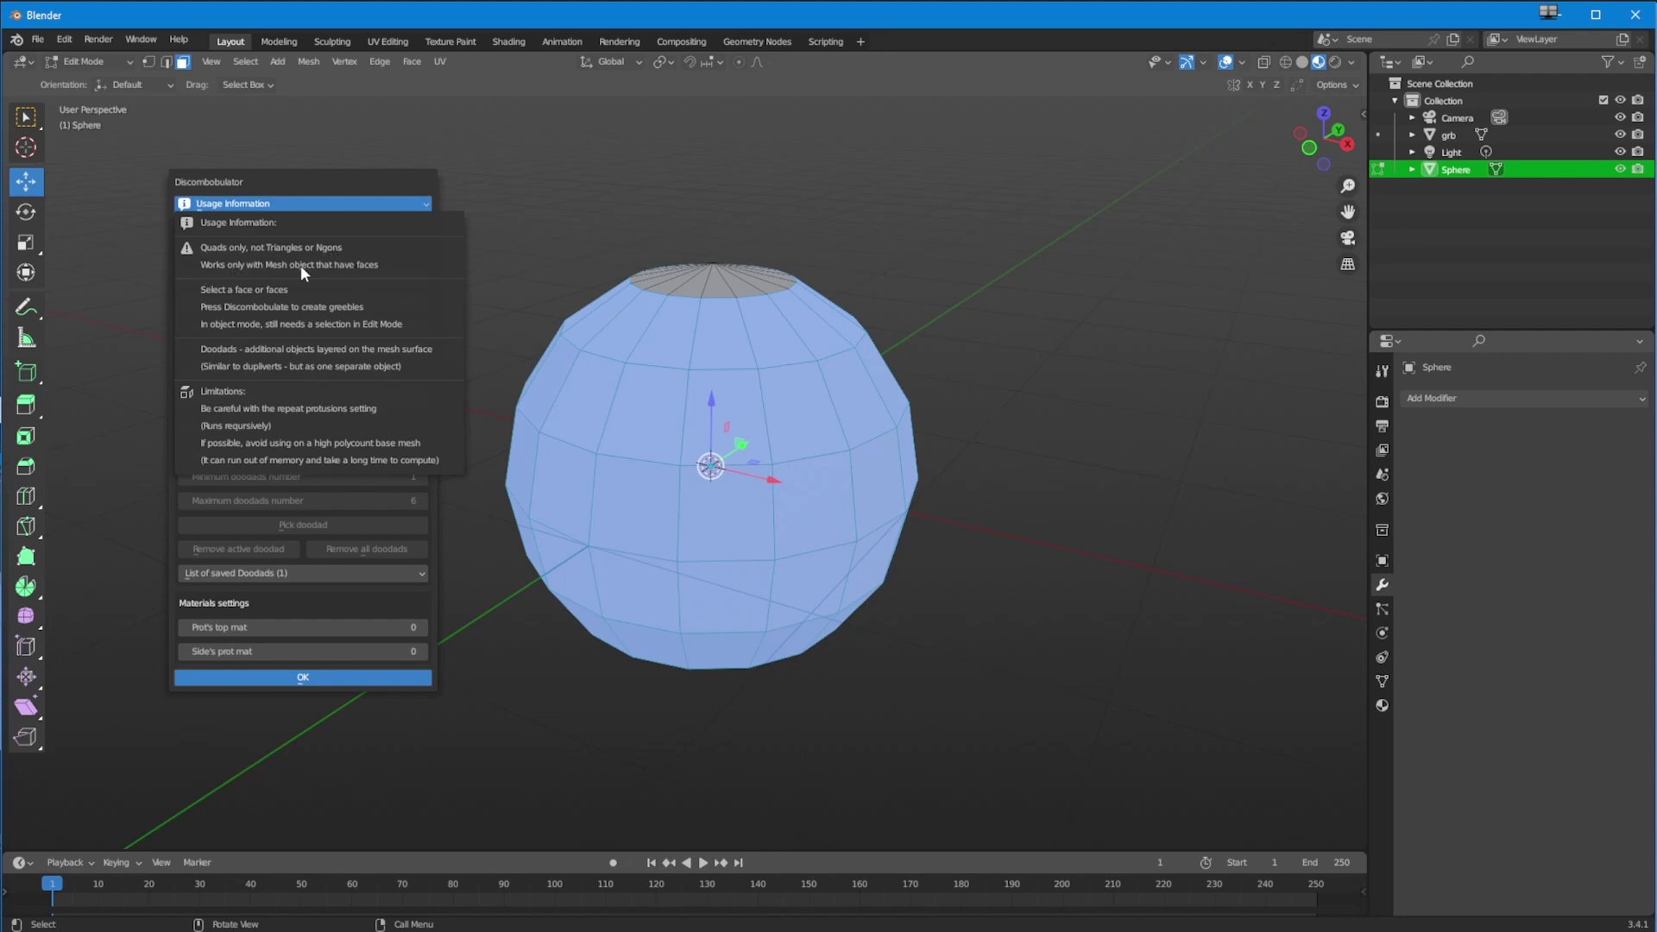
Step: Run Discombobulator on the selected faces with heights 0.20 to 0.40, tapers 0.15% to 0.35%, all four protrusion types and one repeat
{"action": "left_click", "coordinate": [278, 188]}
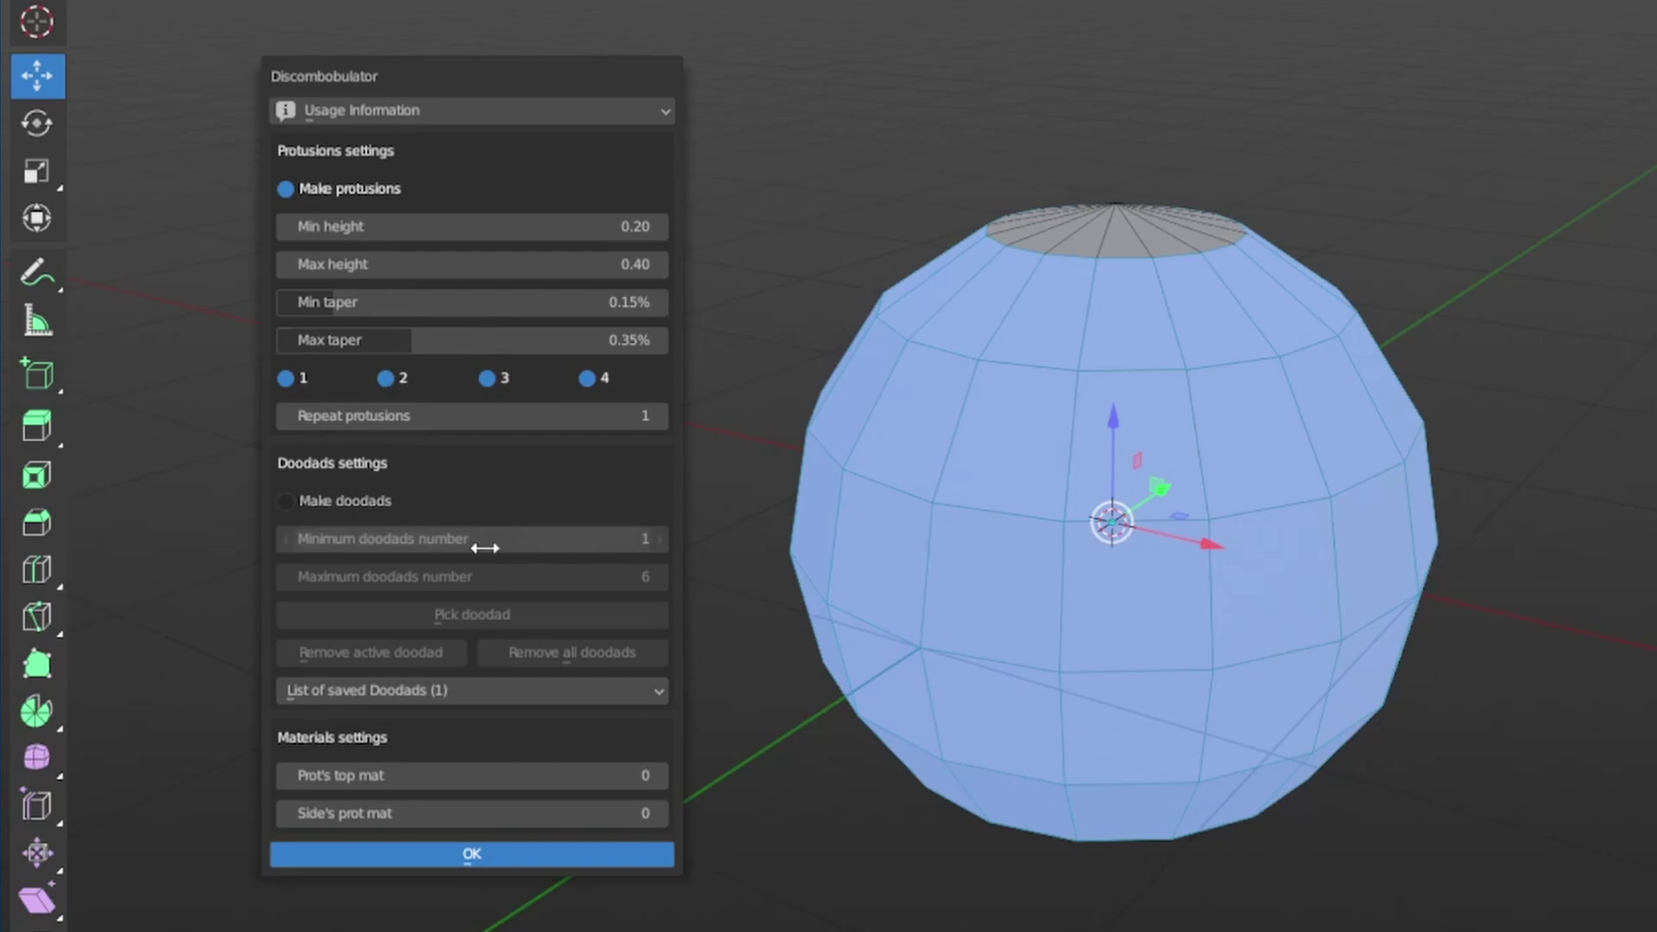
{"action": "left_click", "coordinate": [384, 226]}
{"action": "key", "text": "Escape"}
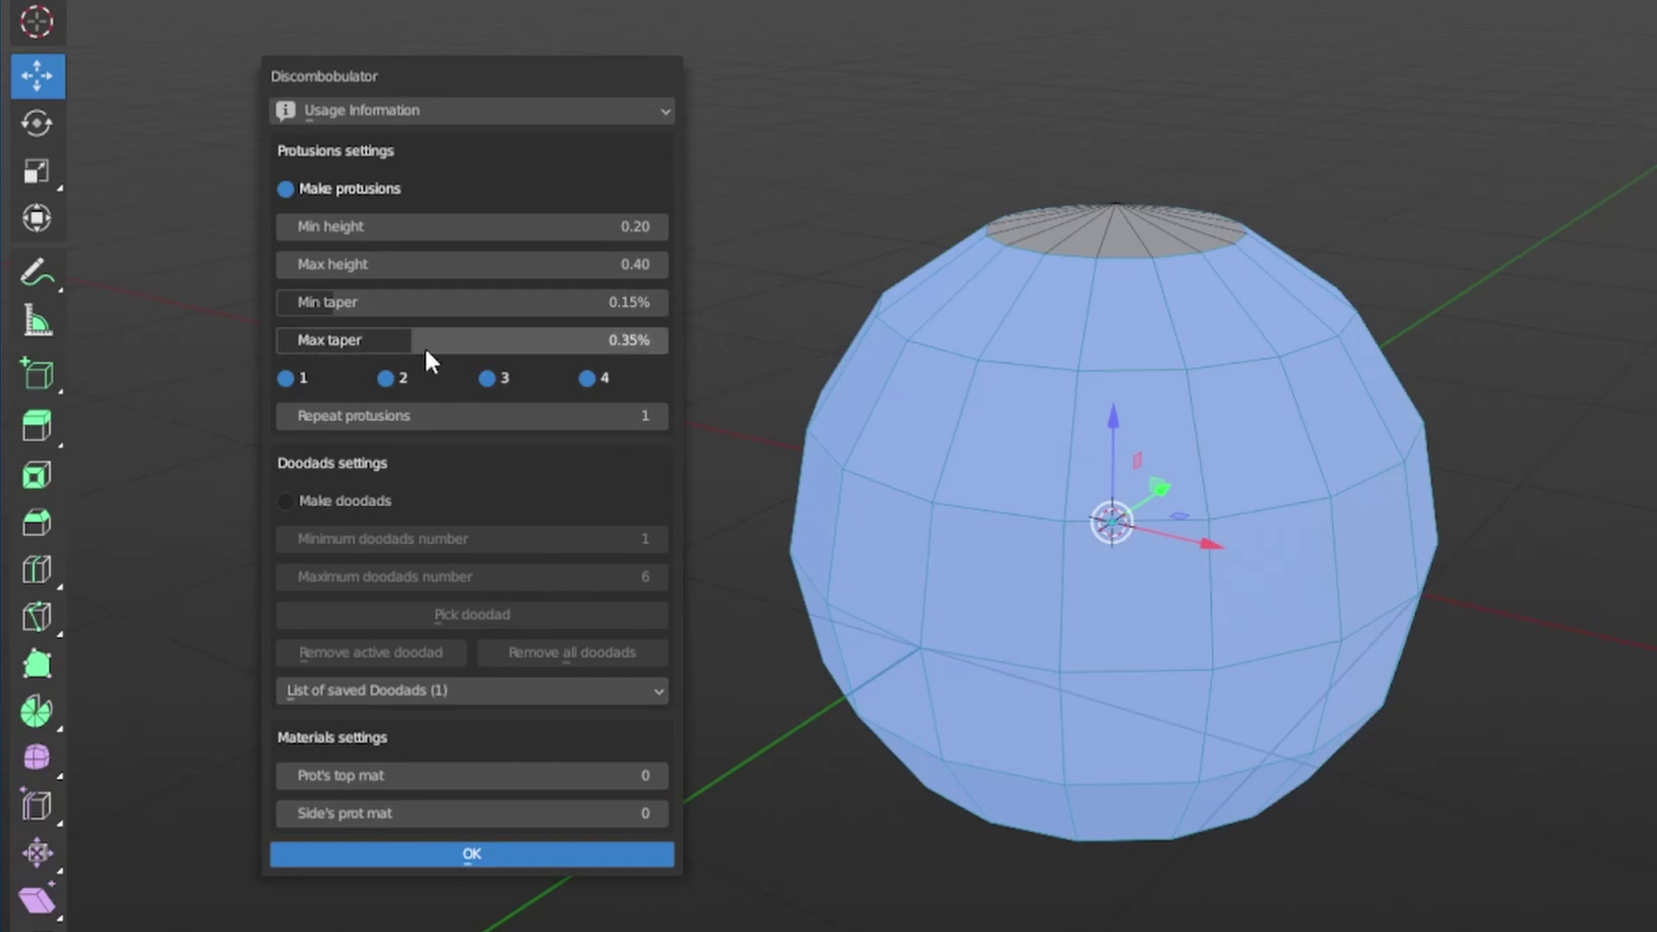
{"action": "left_click", "coordinate": [374, 299]}
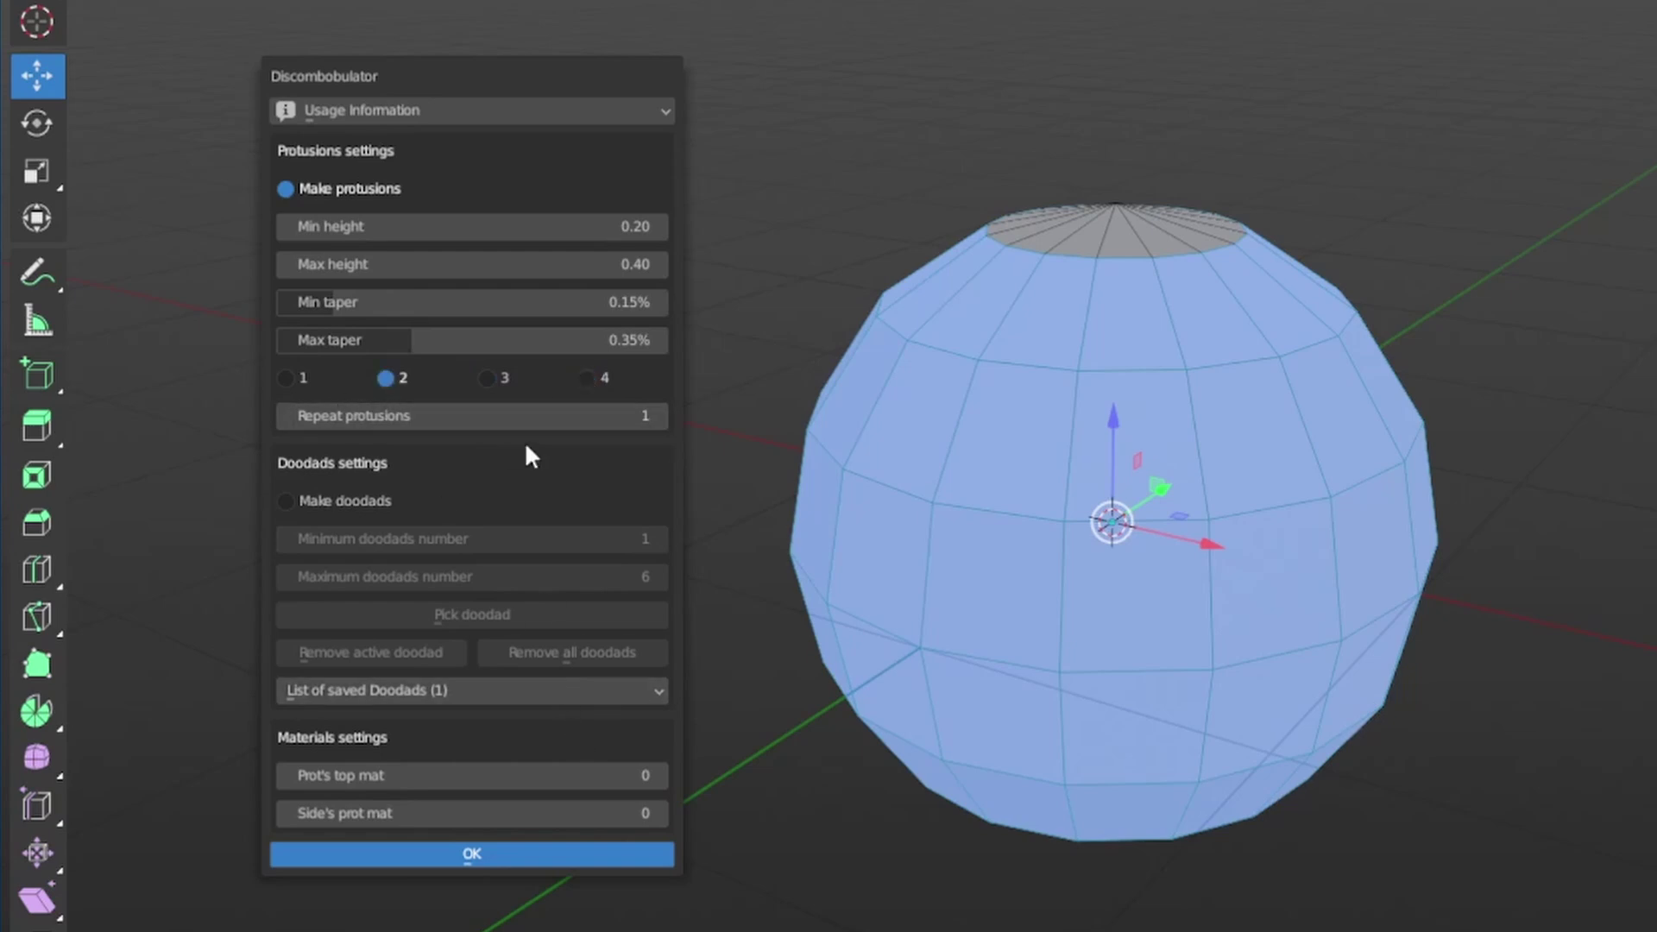
{"action": "left_click", "coordinate": [587, 377]}
{"action": "left_click", "coordinate": [286, 380]}
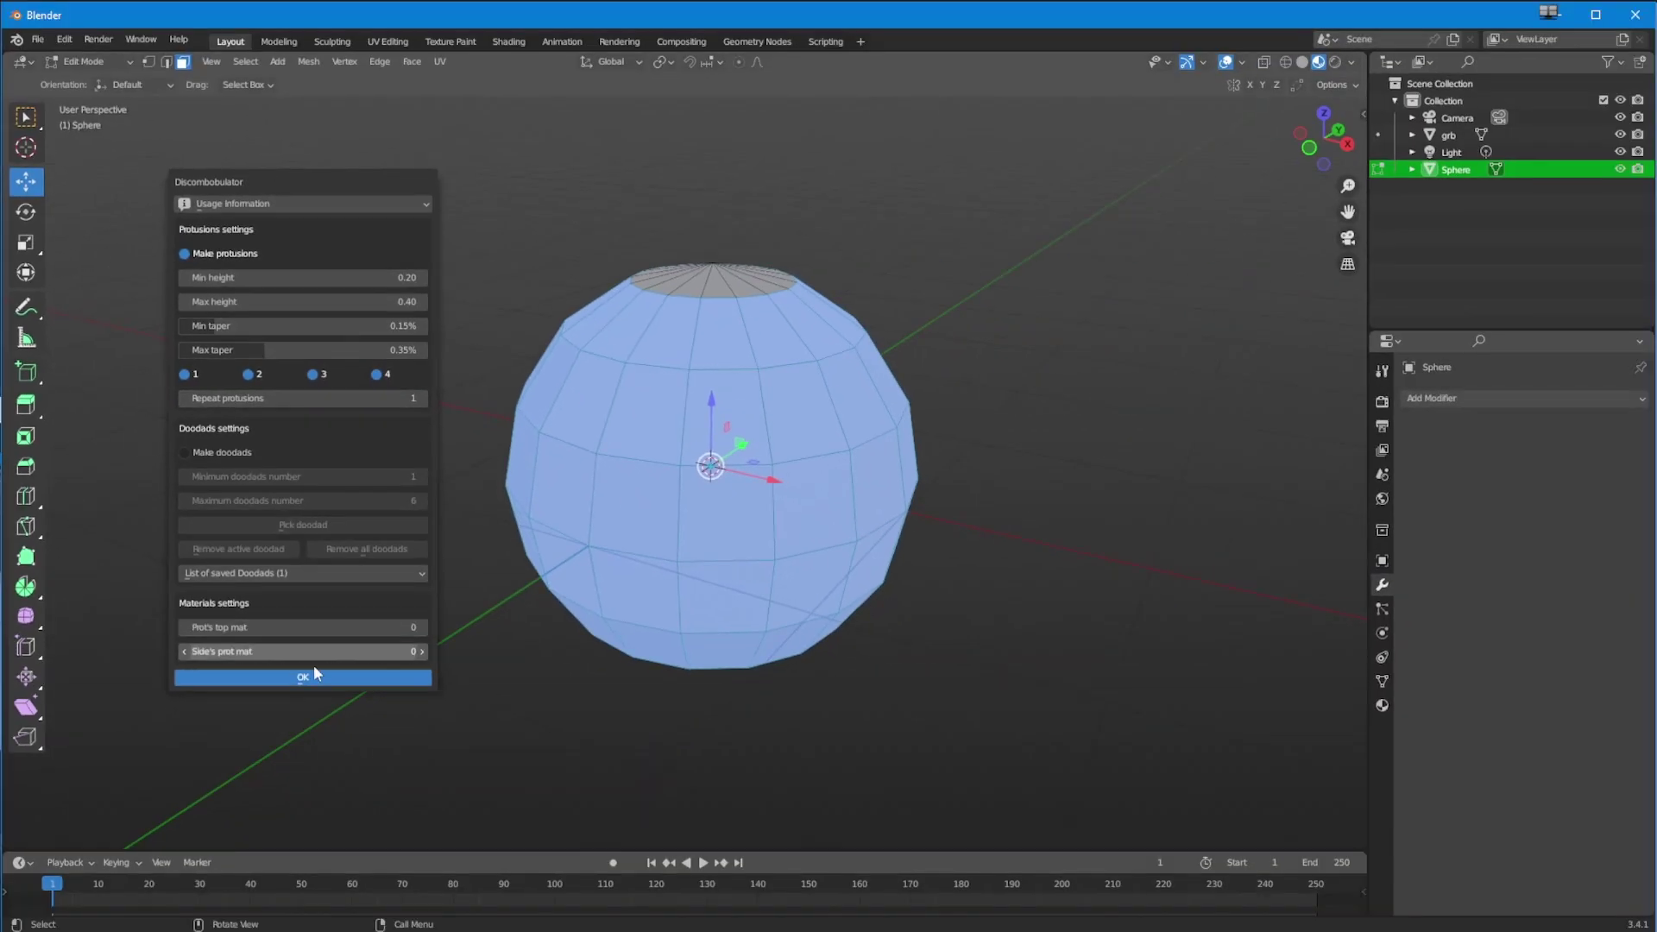
{"action": "left_click", "coordinate": [380, 747]}
{"action": "middle_click_drag", "start_coordinate": [308, 681], "coordinate": [514, 661]}
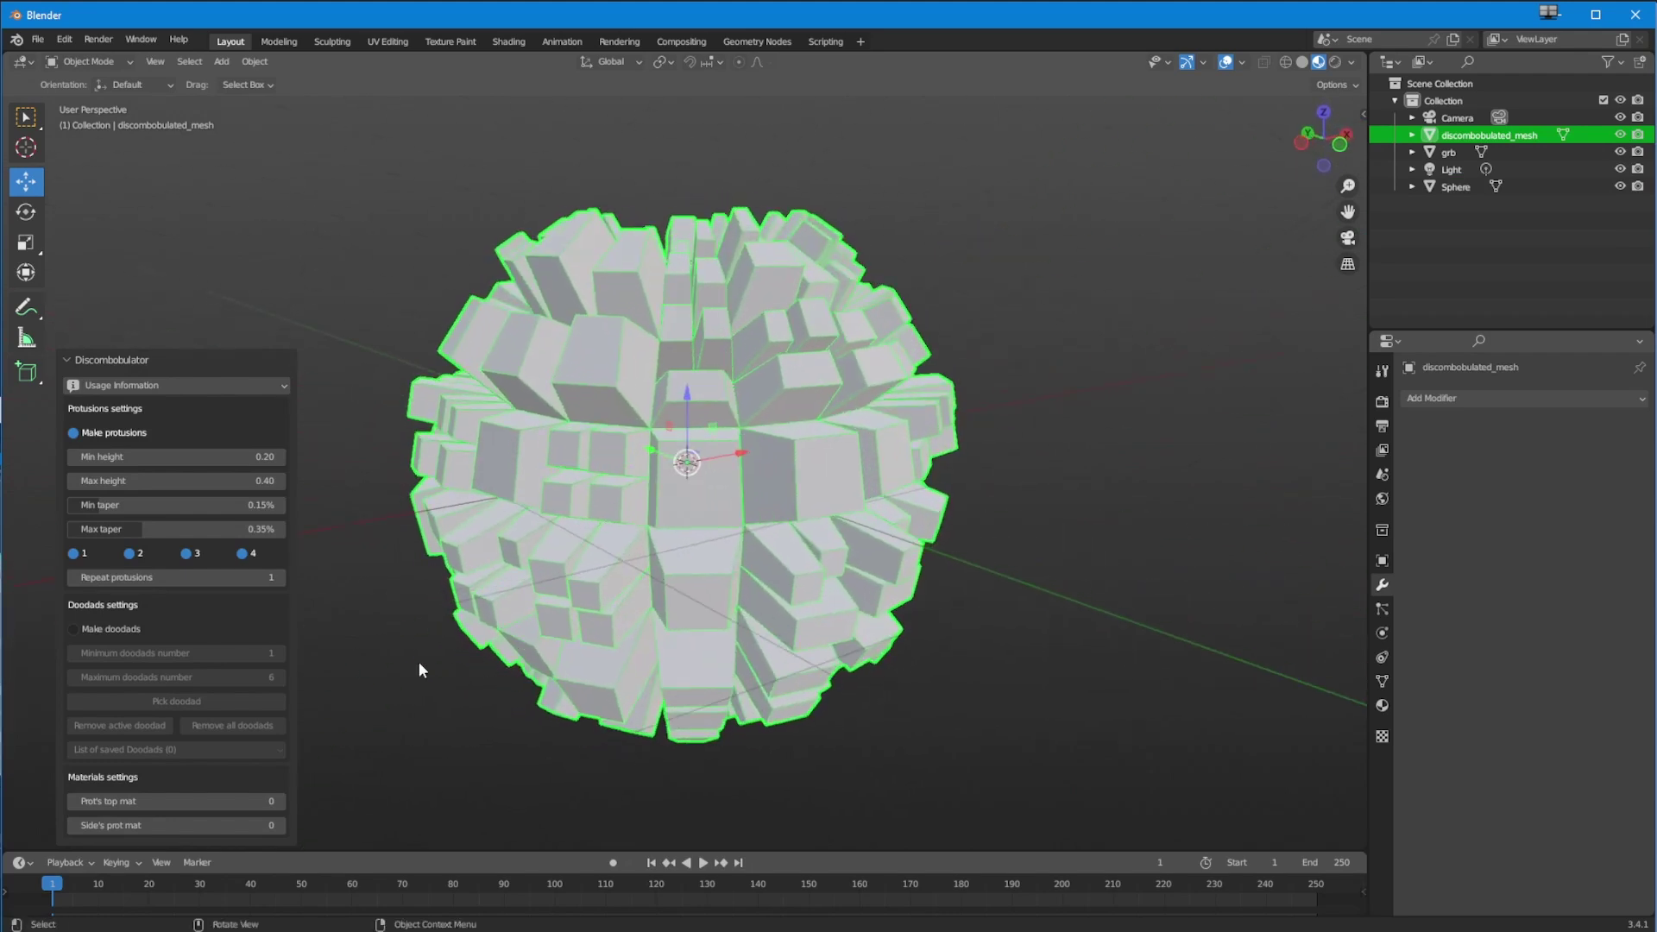
Step: Set the Discombobulator protrusions' maximum height to 0.04 and minimum height to 0.01
{"action": "left_click_drag", "start_coordinate": [201, 483], "coordinate": [189, 481]}
{"action": "left_click", "coordinate": [165, 460]}
{"action": "type", "text": "0"}
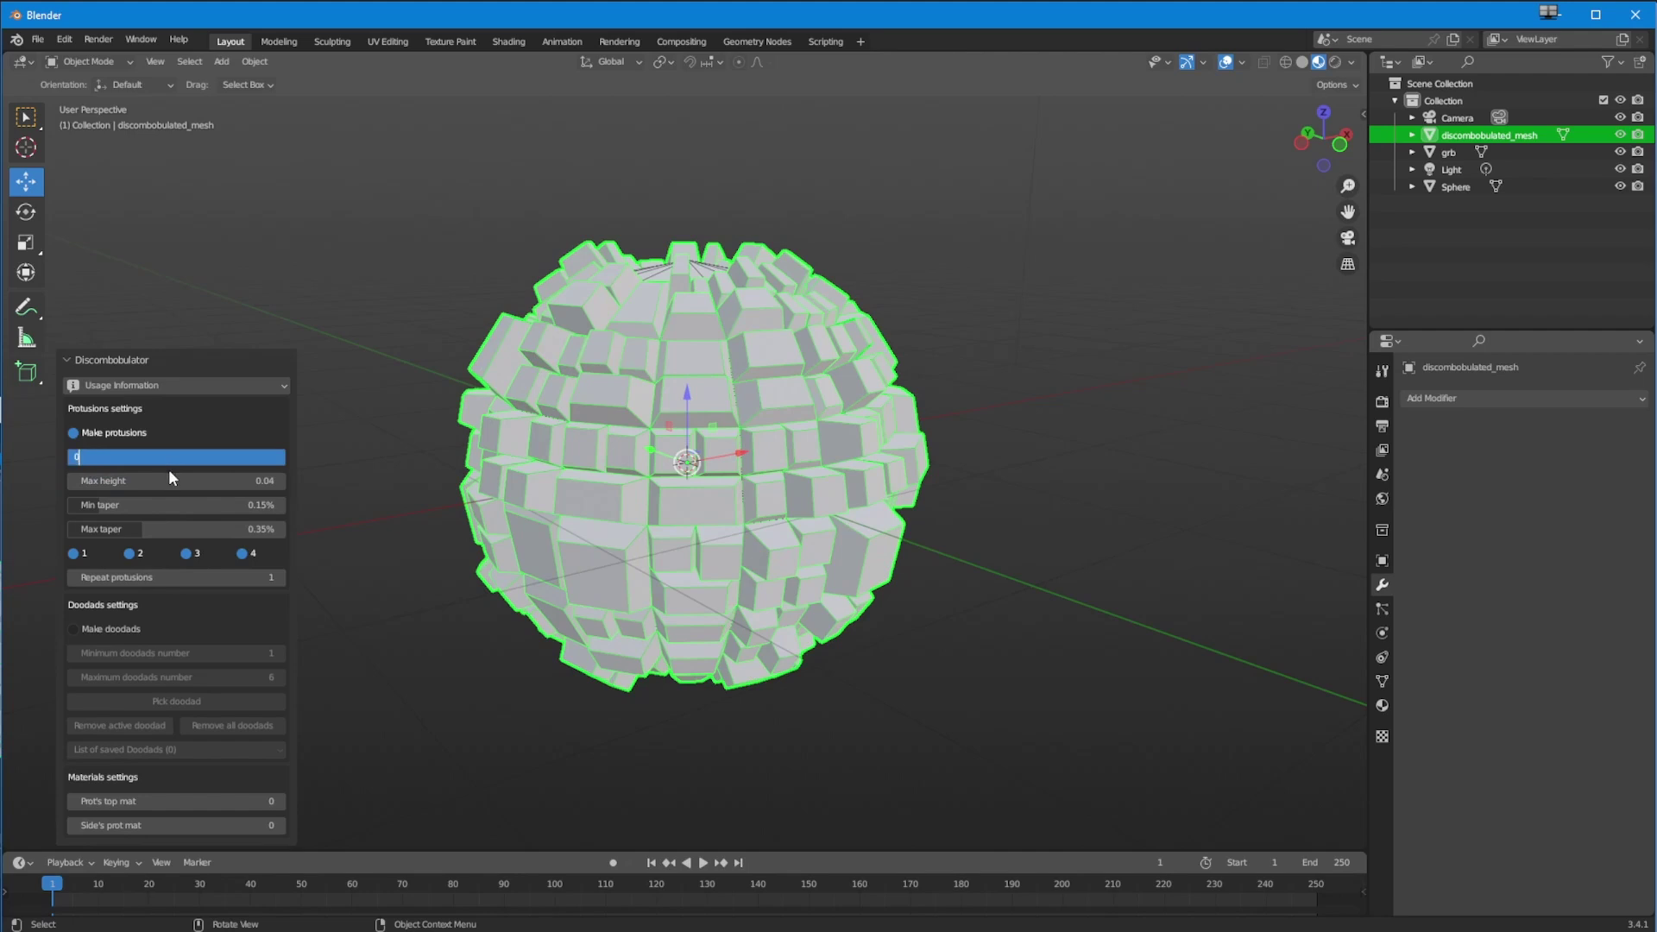
{"action": "key", "text": "Return"}
{"action": "left_click", "coordinate": [161, 458]}
{"action": "type", "text": "0.0"}
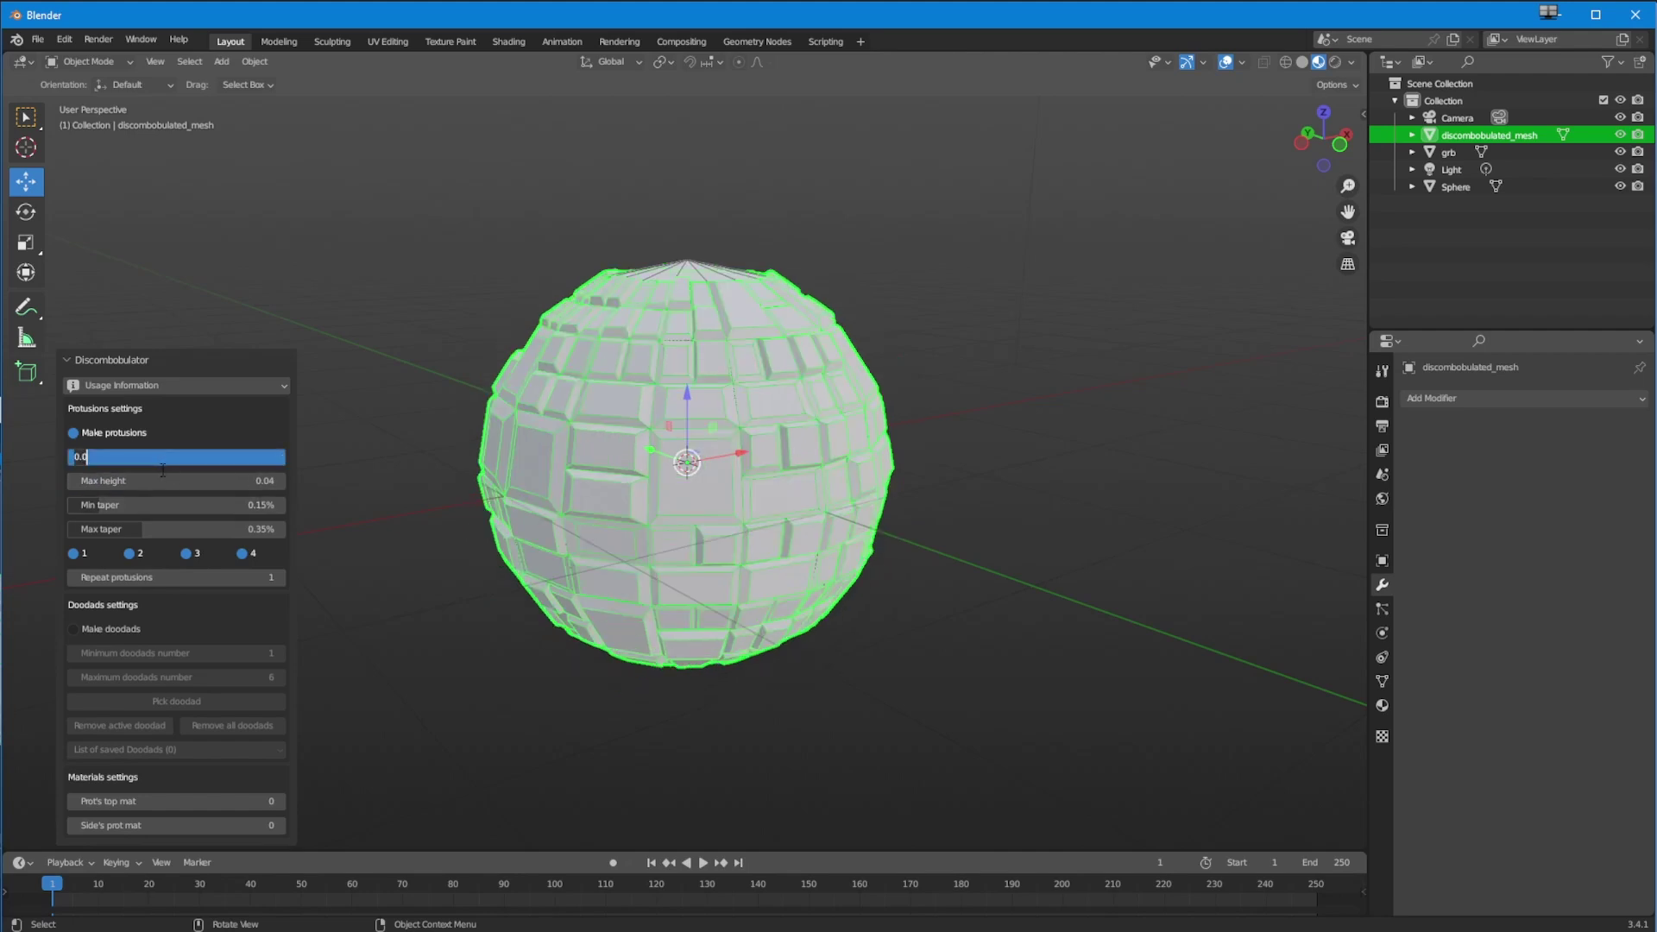
{"action": "type", "text": "1"}
{"action": "key", "text": "Return"}
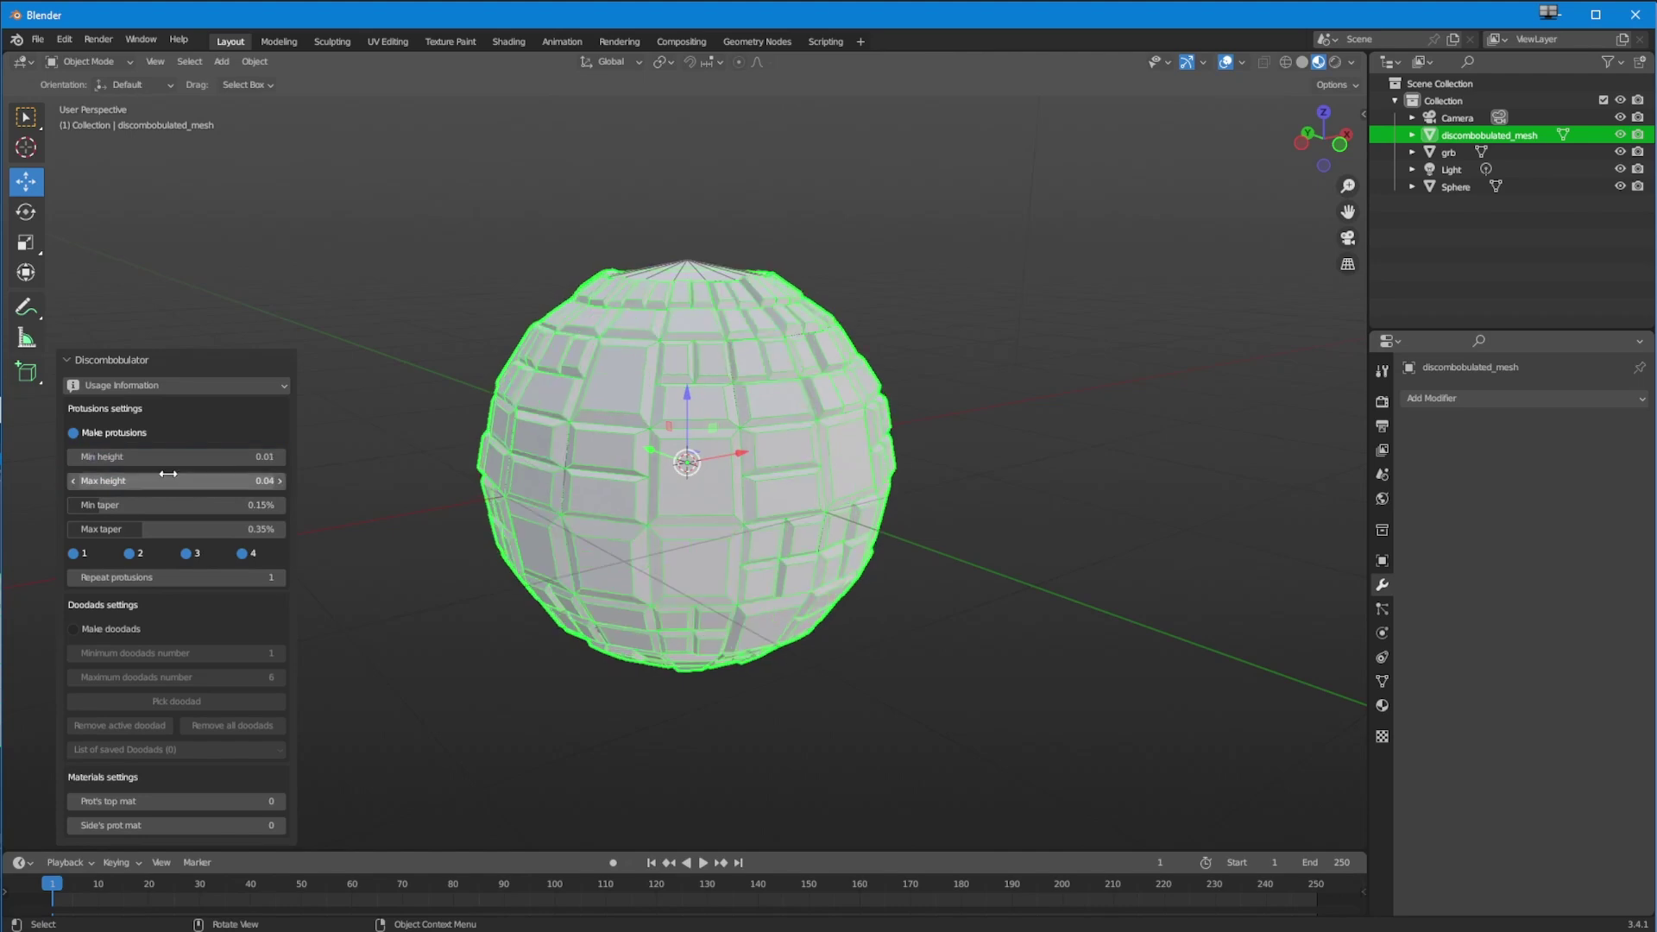
Step: Examine the low protrusions on the discombobulated mesh up close and from several angles
{"action": "middle_click_drag", "start_coordinate": [389, 587], "coordinate": [532, 665]}
{"action": "scroll", "coordinate": [555, 573], "scroll_direction": "up", "scroll_amount": 3}
{"action": "middle_click_drag", "start_coordinate": [554, 573], "coordinate": [450, 616]}
{"action": "middle_click_drag", "start_coordinate": [583, 504], "coordinate": [573, 542]}
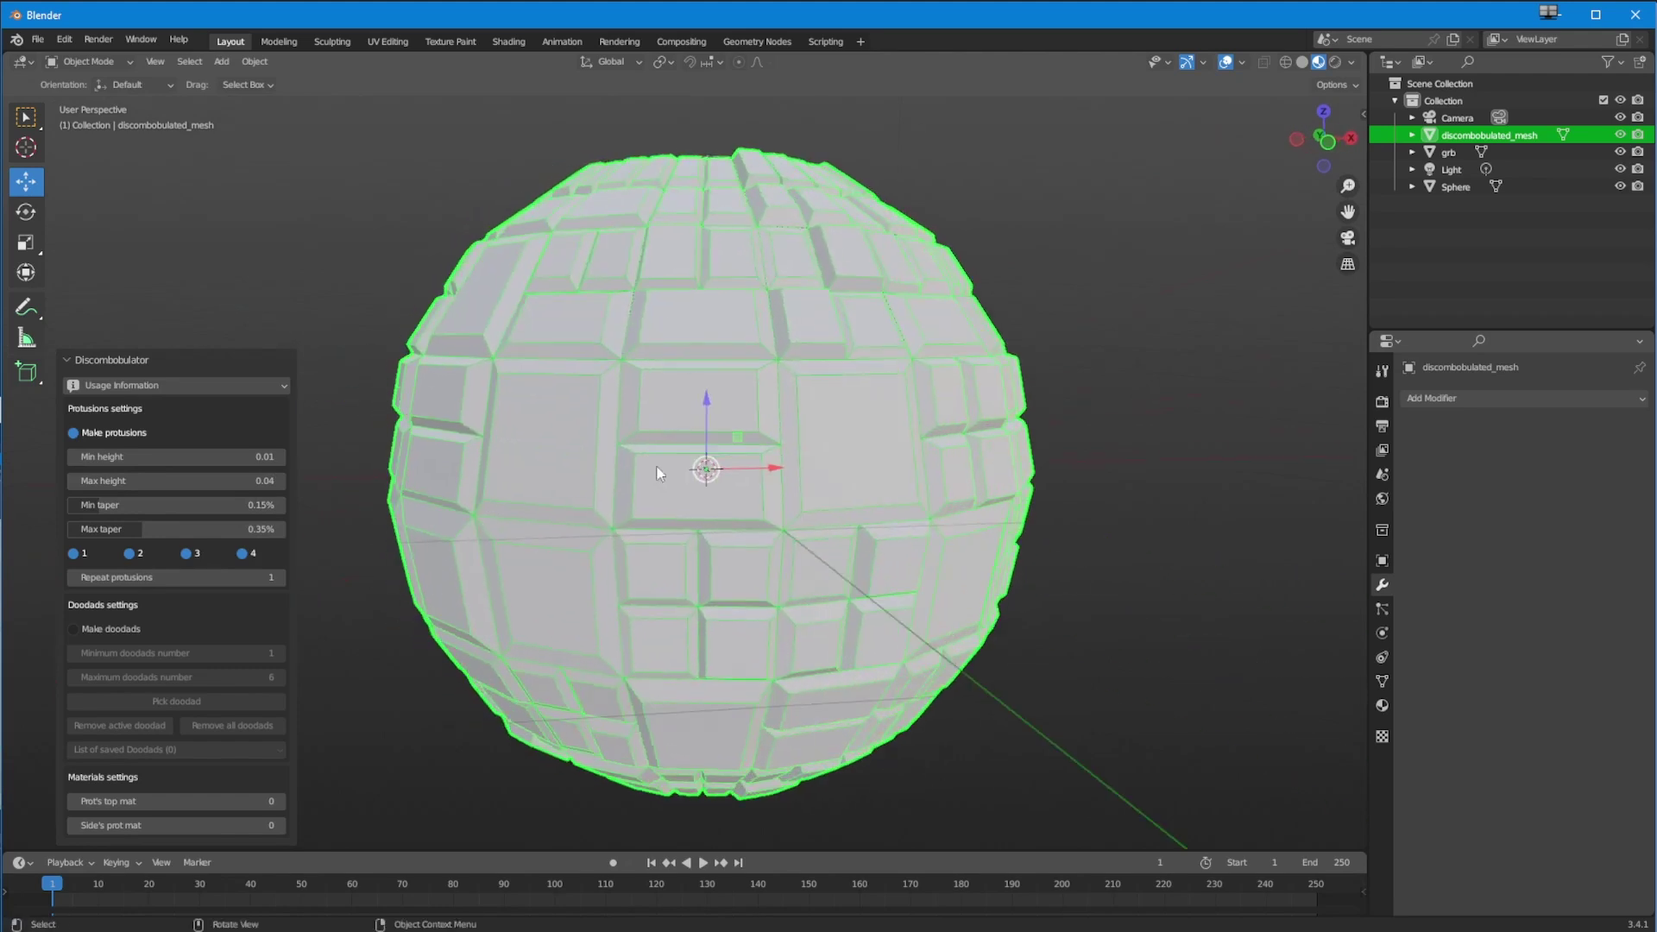
{"action": "middle_click_drag", "start_coordinate": [725, 489], "coordinate": [687, 540]}
{"action": "middle_click_drag", "start_coordinate": [597, 583], "coordinate": [655, 701]}
{"action": "scroll", "coordinate": [673, 695], "scroll_direction": "down", "scroll_amount": 2}
{"action": "scroll", "coordinate": [674, 696], "scroll_direction": "down", "scroll_amount": 2}
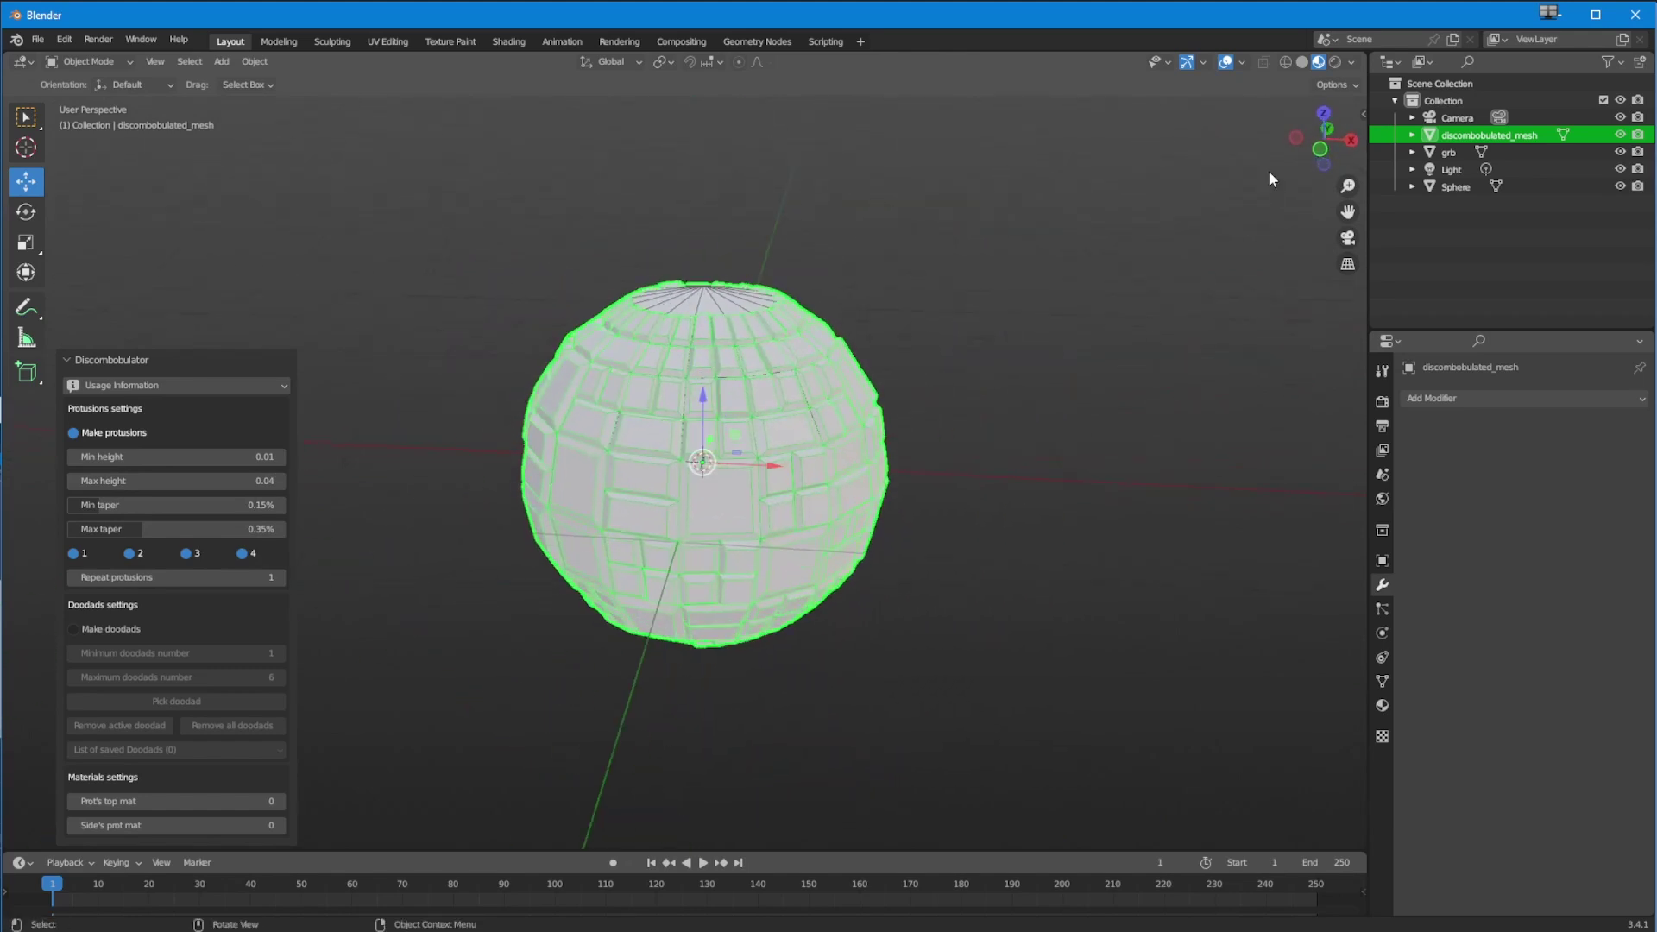
Step: Switch the viewport to Solid shading and enable Cavity with its type set to Both
{"action": "left_click", "coordinate": [1348, 61]}
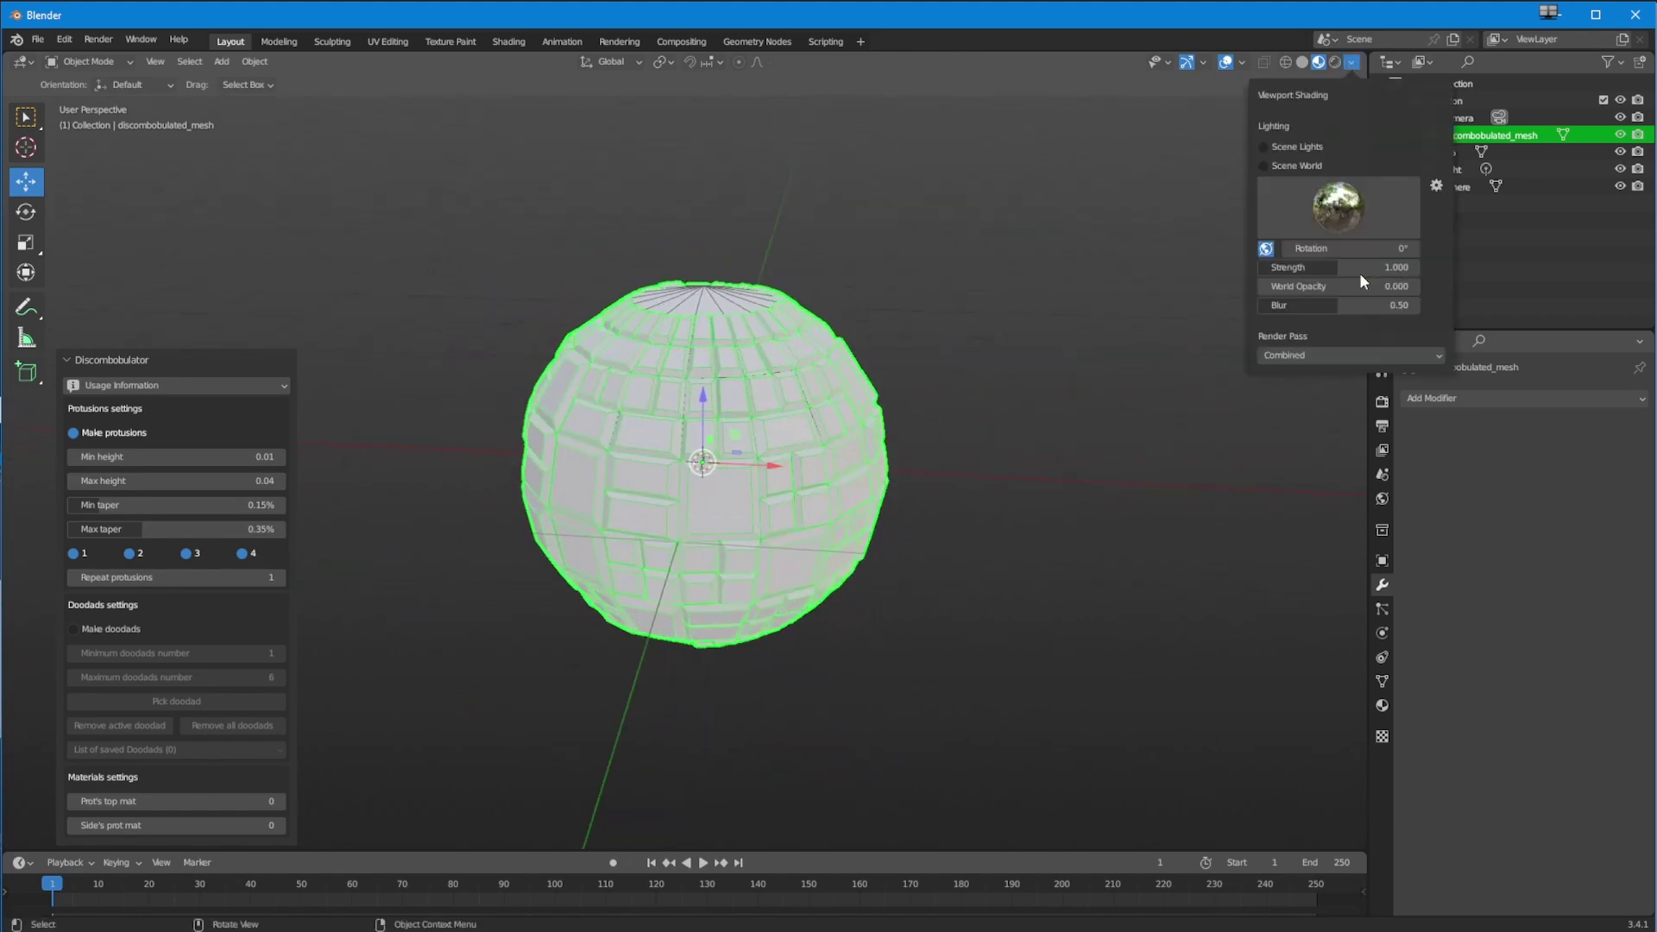
{"action": "left_click", "coordinate": [1302, 62]}
{"action": "left_click", "coordinate": [1352, 63]}
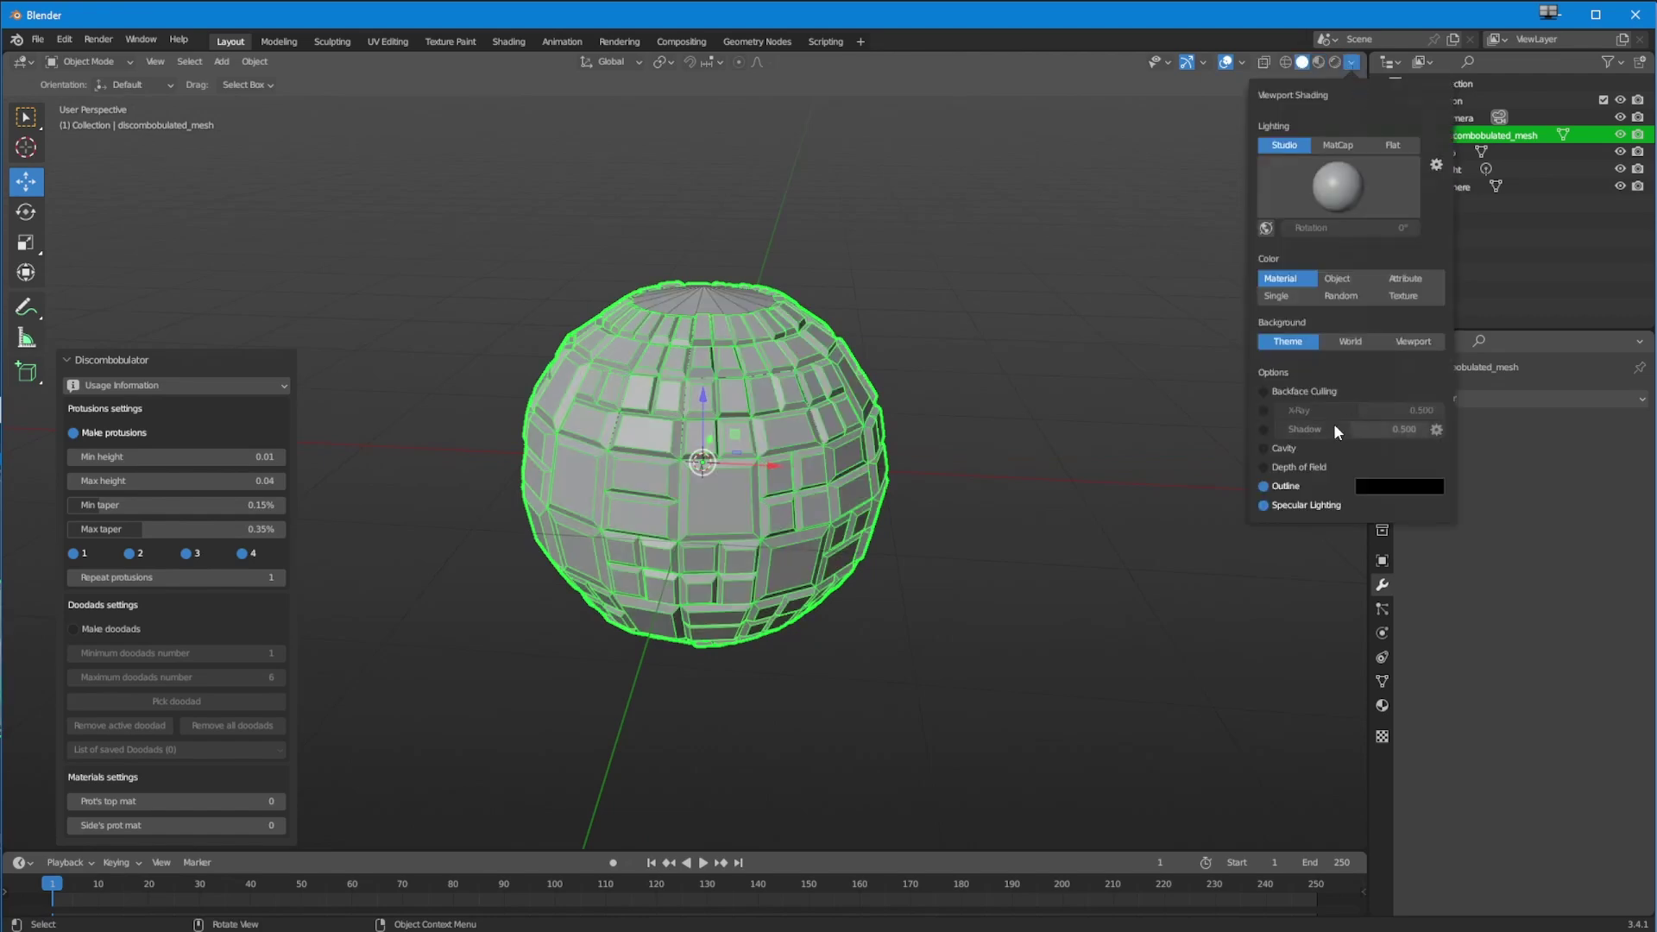
{"action": "left_click", "coordinate": [1264, 449]}
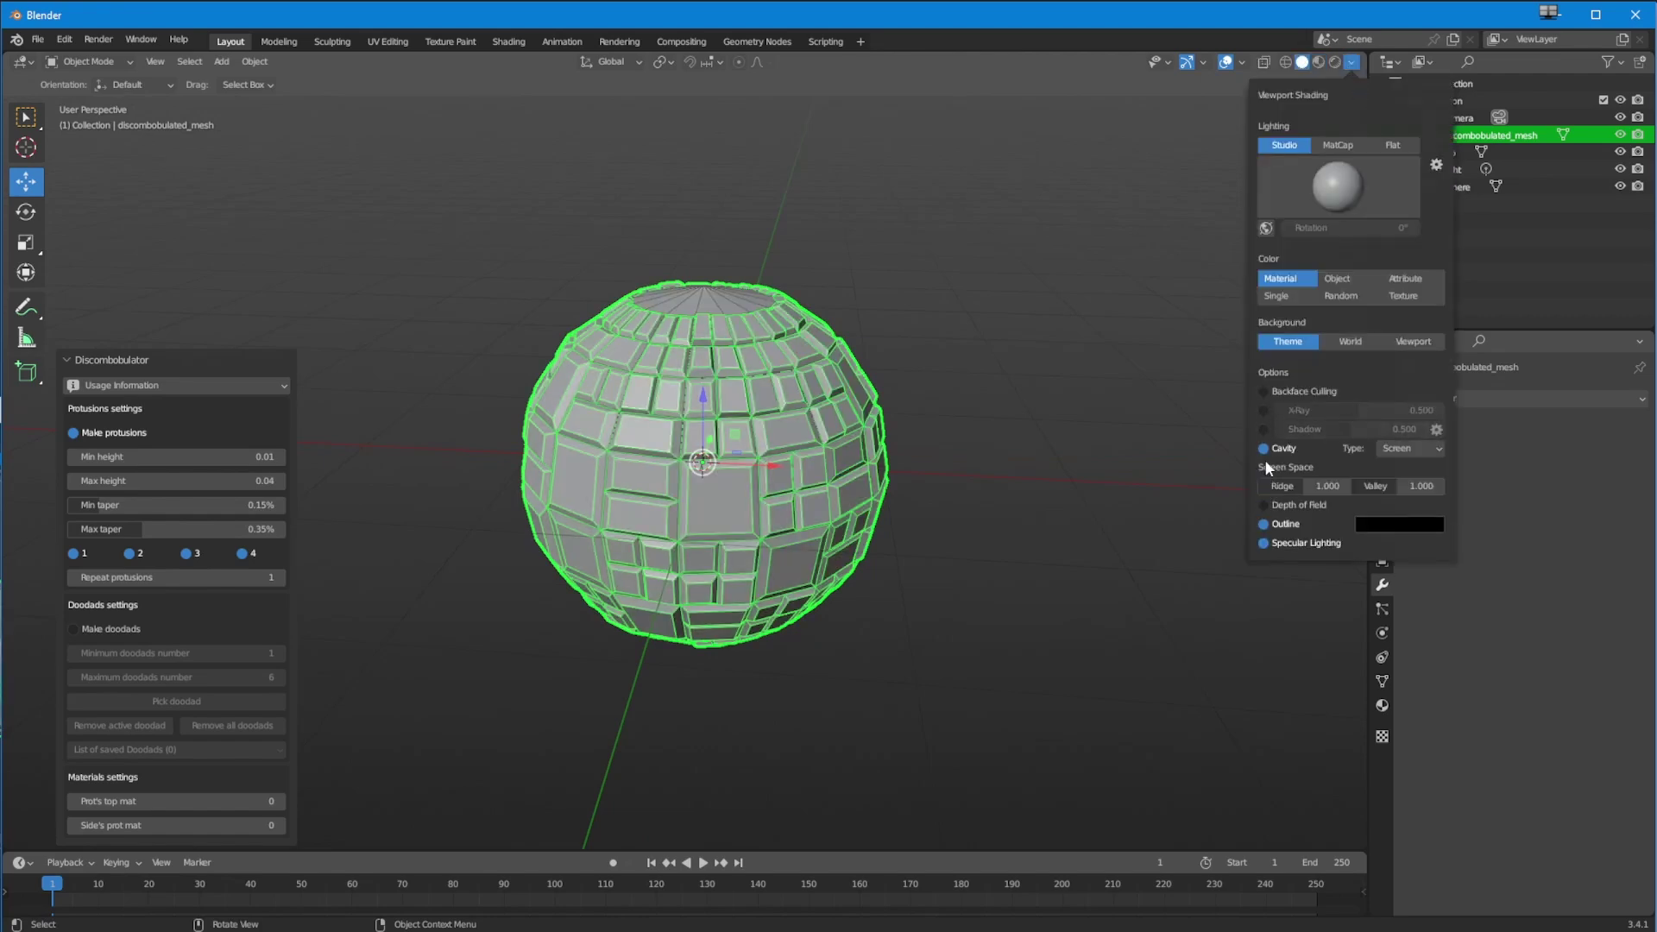
{"action": "left_click", "coordinate": [1387, 448]}
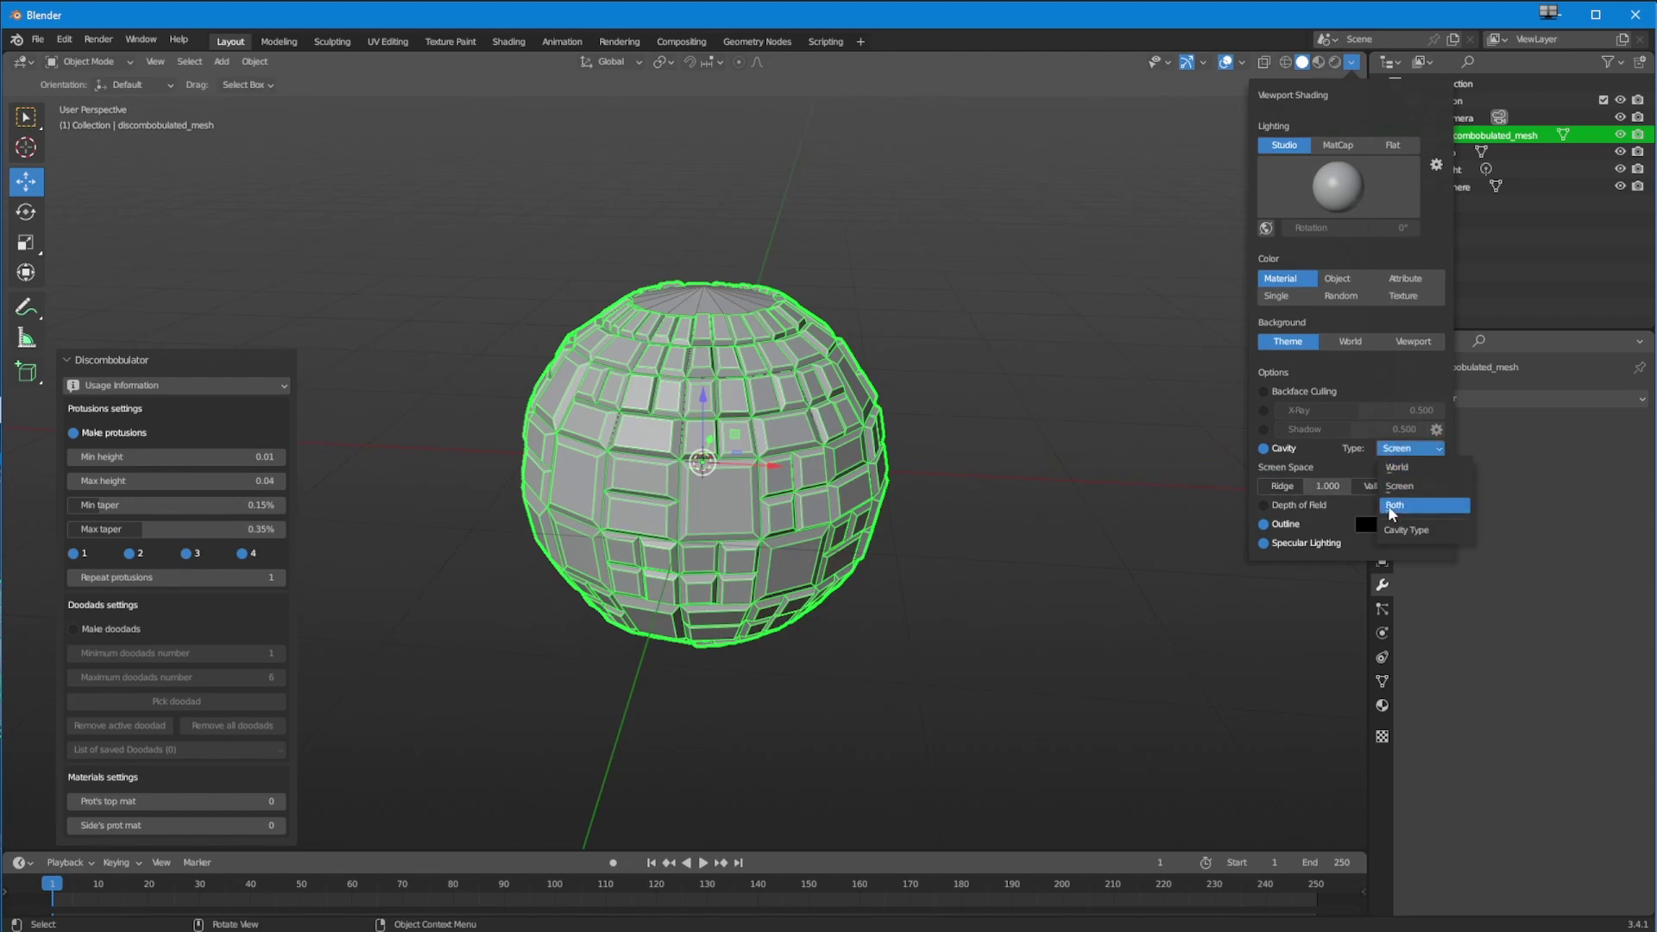
{"action": "left_click", "coordinate": [1392, 505]}
{"action": "mouse_move", "coordinate": [1364, 538]}
{"action": "left_mouse_down"}
{"action": "mouse_move", "coordinate": [1411, 509]}
{"action": "mouse_move", "coordinate": [1479, 511]}
{"action": "left_mouse_up"}
Step: Check the panel detail with cavity shading, and undo the Discombobulator operation to return to the sphere in Edit Mode
{"action": "mouse_move", "coordinate": [639, 604]}
{"action": "middle_mouse_down"}
{"action": "mouse_move", "coordinate": [692, 585]}
{"action": "mouse_move", "coordinate": [676, 679]}
{"action": "mouse_move", "coordinate": [636, 665]}
{"action": "mouse_move", "coordinate": [659, 577]}
{"action": "mouse_move", "coordinate": [617, 599]}
{"action": "mouse_move", "coordinate": [723, 610]}
{"action": "mouse_move", "coordinate": [680, 530]}
{"action": "mouse_move", "coordinate": [775, 660]}
{"action": "mouse_move", "coordinate": [660, 675]}
{"action": "middle_mouse_up"}
{"action": "left_click", "coordinate": [676, 680]}
{"action": "scroll", "coordinate": [659, 576], "scroll_direction": "up", "scroll_amount": 3}
{"action": "scroll", "coordinate": [660, 569], "scroll_direction": "up", "scroll_amount": 2}
{"action": "left_click", "coordinate": [652, 680]}
{"action": "key", "text": "ctrl+z"}
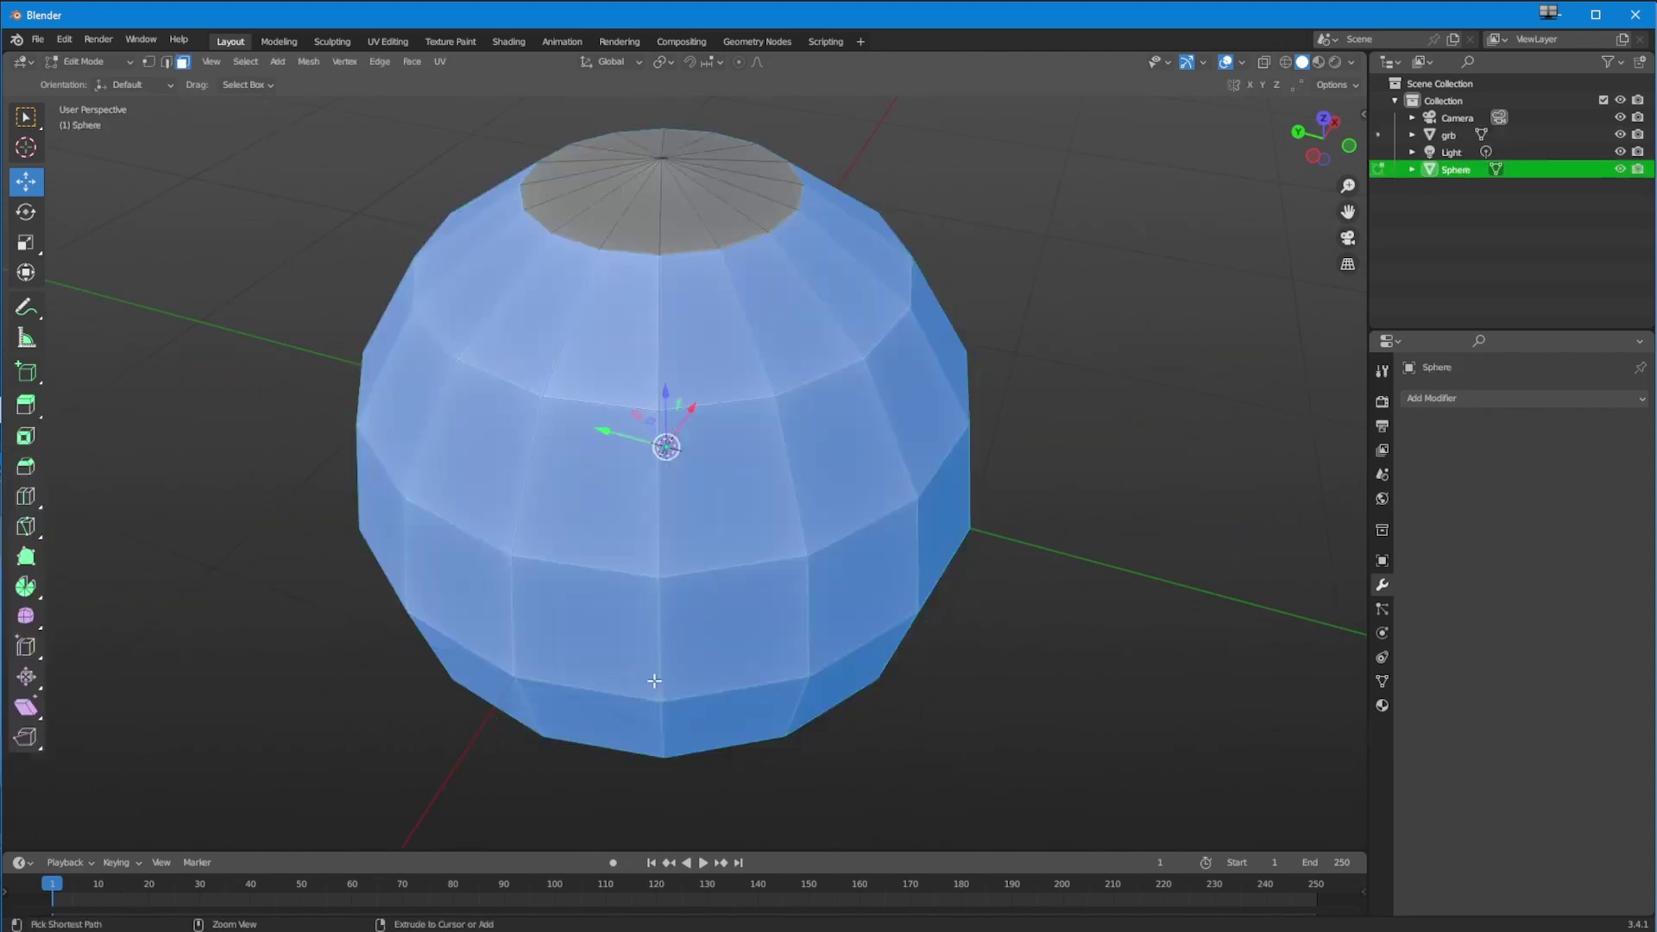
Step: Start Discombobulator on the sphere's selected quad faces with division option 3 disabled and Repeat protrusions set to 2
{"action": "left_click", "coordinate": [277, 62]}
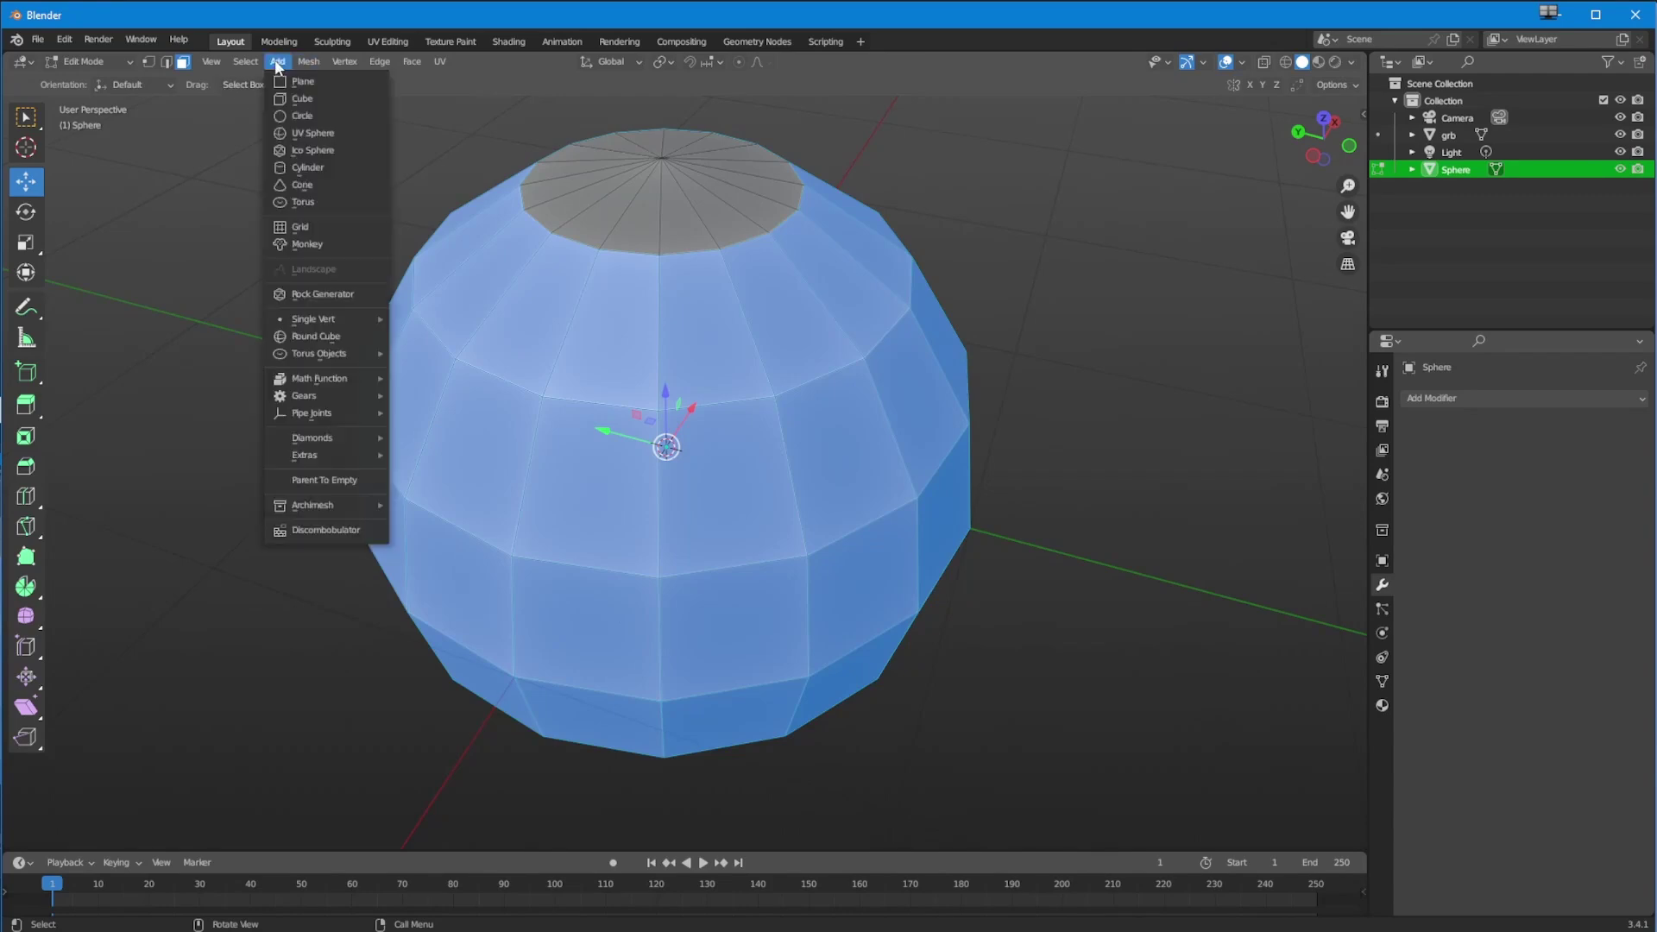
{"action": "left_click", "coordinate": [321, 529]}
{"action": "left_click_drag", "start_coordinate": [233, 421], "coordinate": [177, 174]}
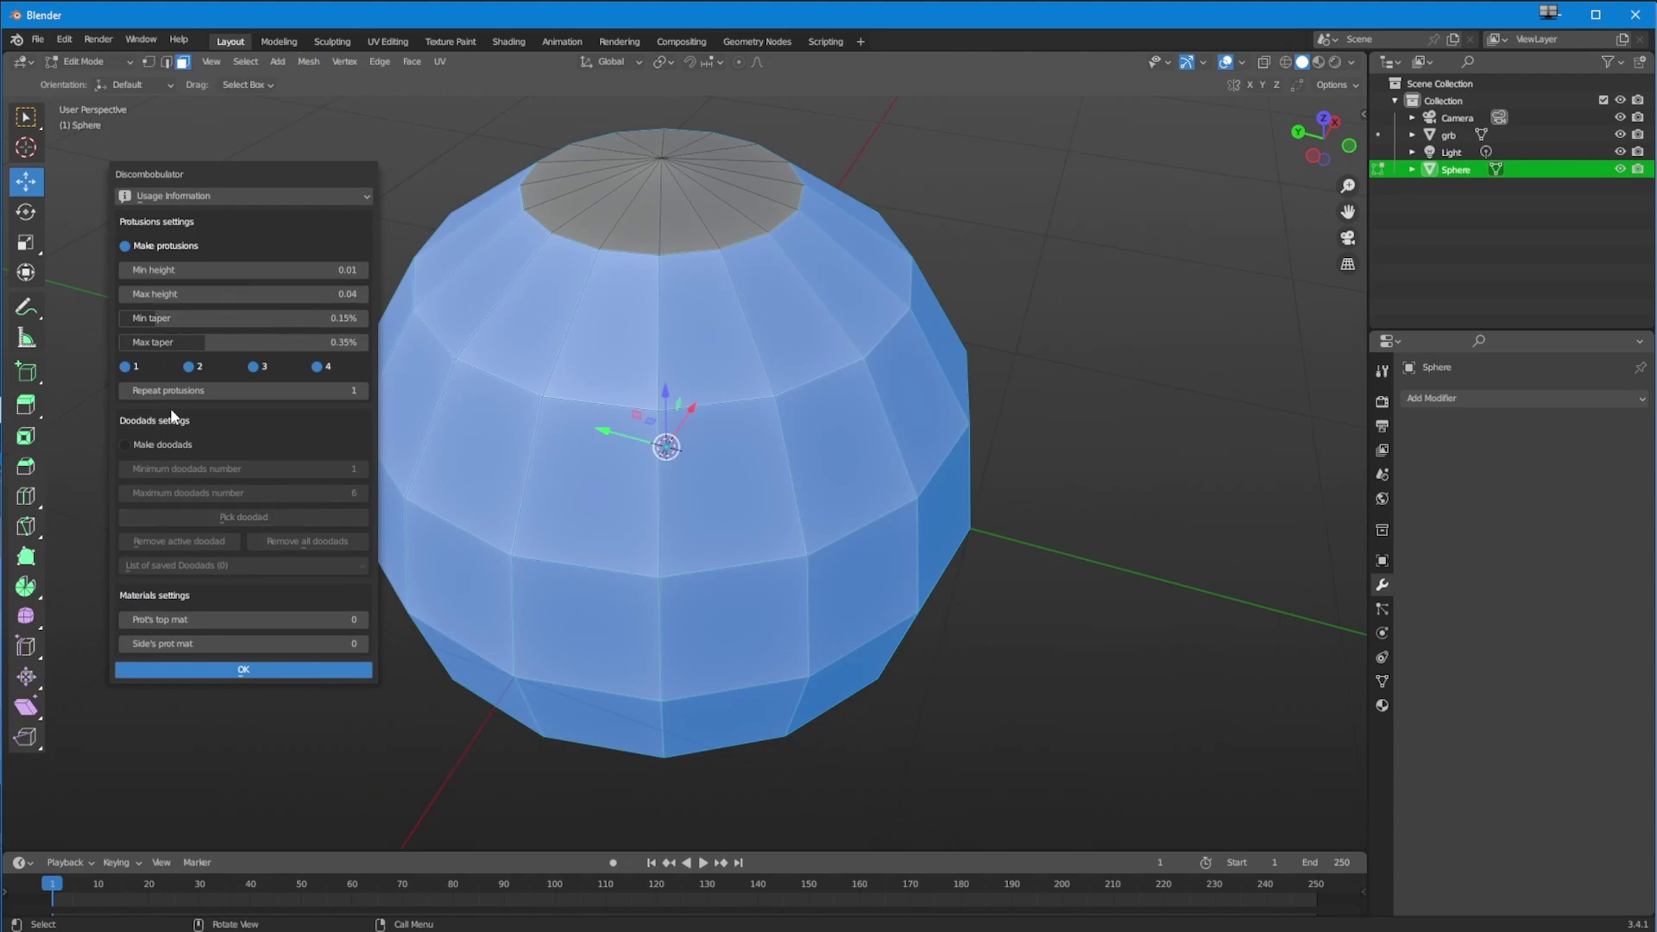
{"action": "left_click", "coordinate": [253, 367]}
{"action": "left_click", "coordinate": [363, 391]}
Step: Set the protrusions' maximum taper to 0.10% and minimum taper to 0.05%, and generate the discombobulated mesh
{"action": "left_click", "coordinate": [200, 346]}
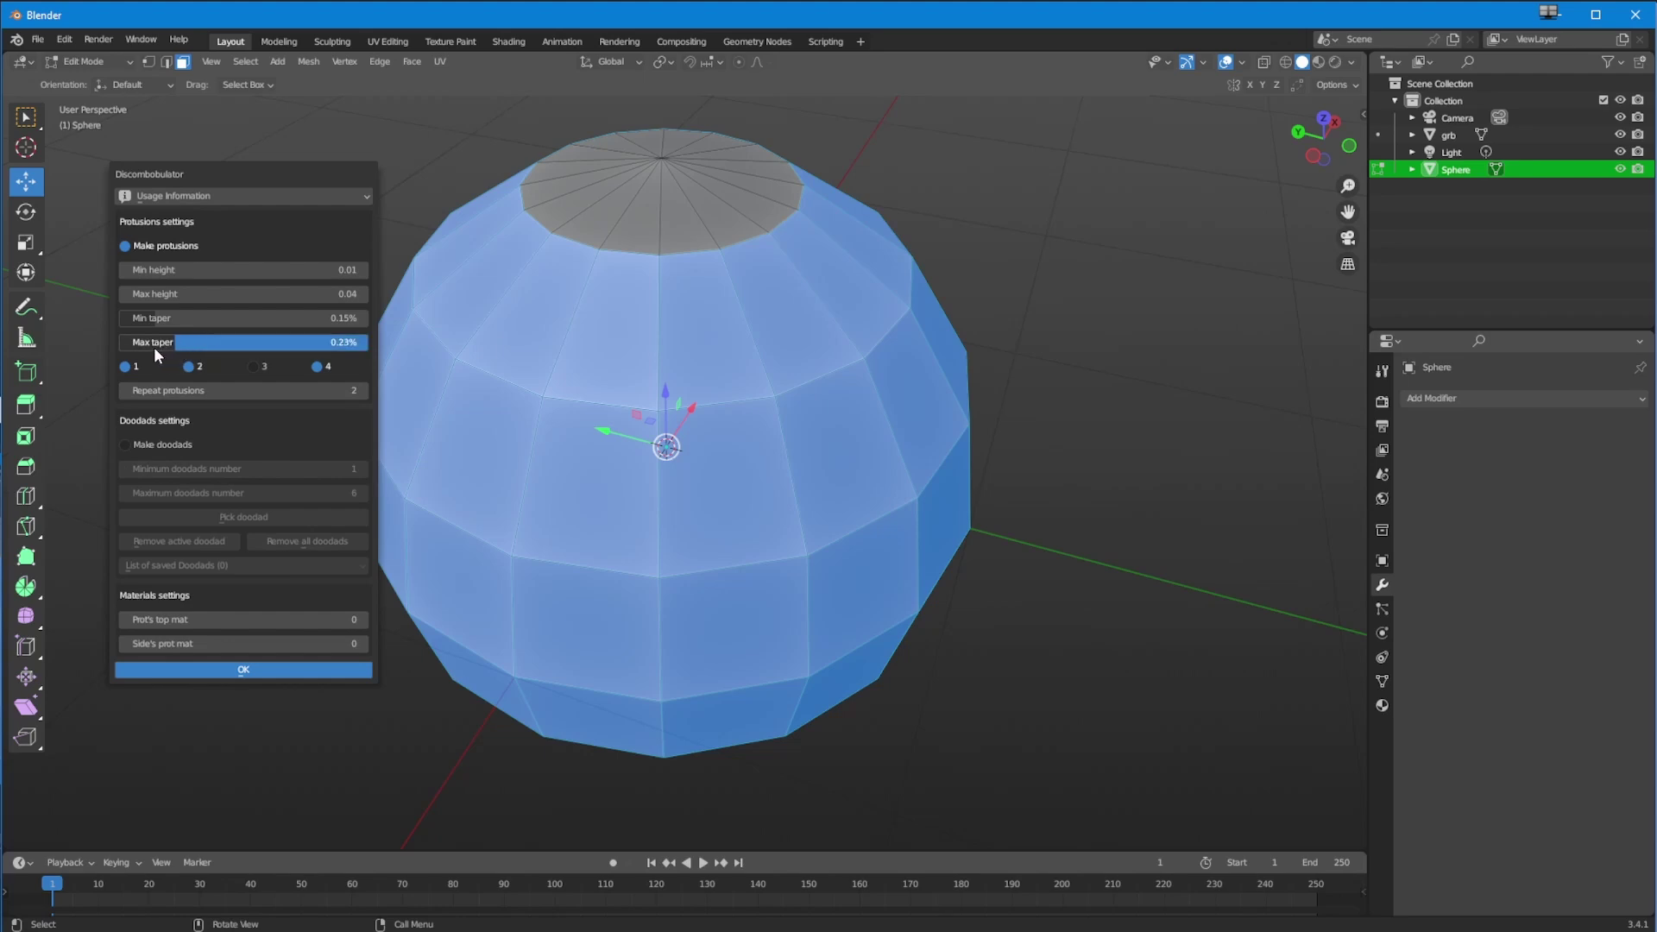
{"action": "left_click_drag", "start_coordinate": [142, 346], "coordinate": [121, 319]}
{"action": "left_click", "coordinate": [301, 346]}
{"action": "type", "text": ".1"}
{"action": "key", "text": "Return"}
{"action": "left_click", "coordinate": [293, 319]}
{"action": "type", "text": ".0"}
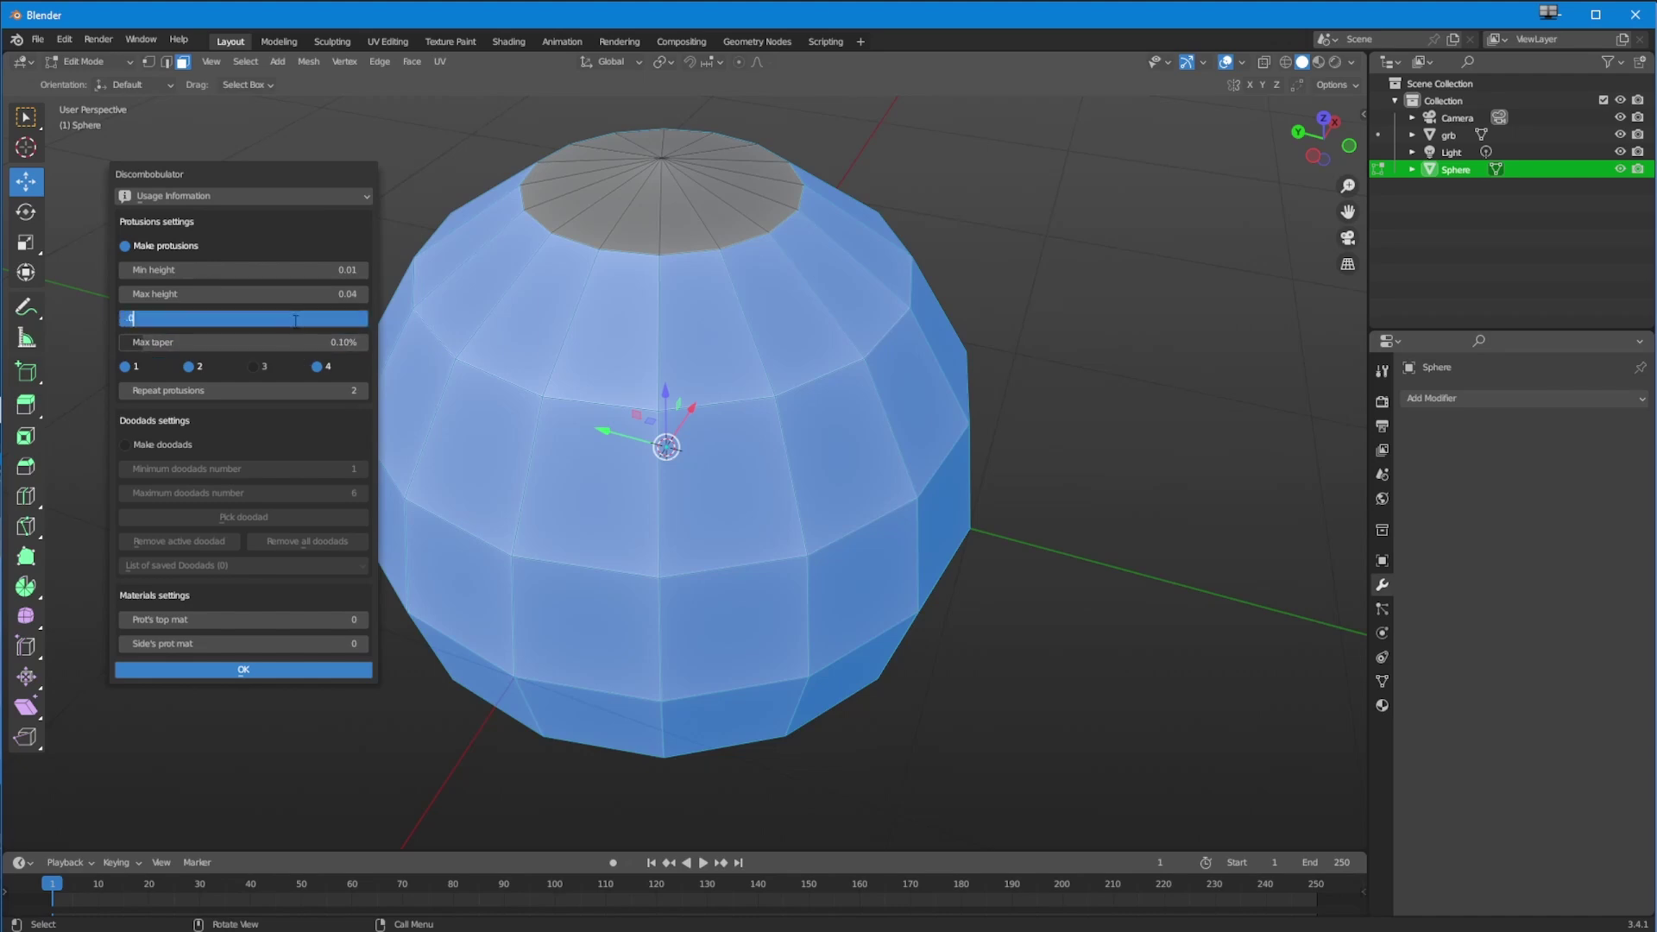
{"action": "type", "text": "5"}
{"action": "key", "text": "Return"}
{"action": "left_click", "coordinate": [200, 298]}
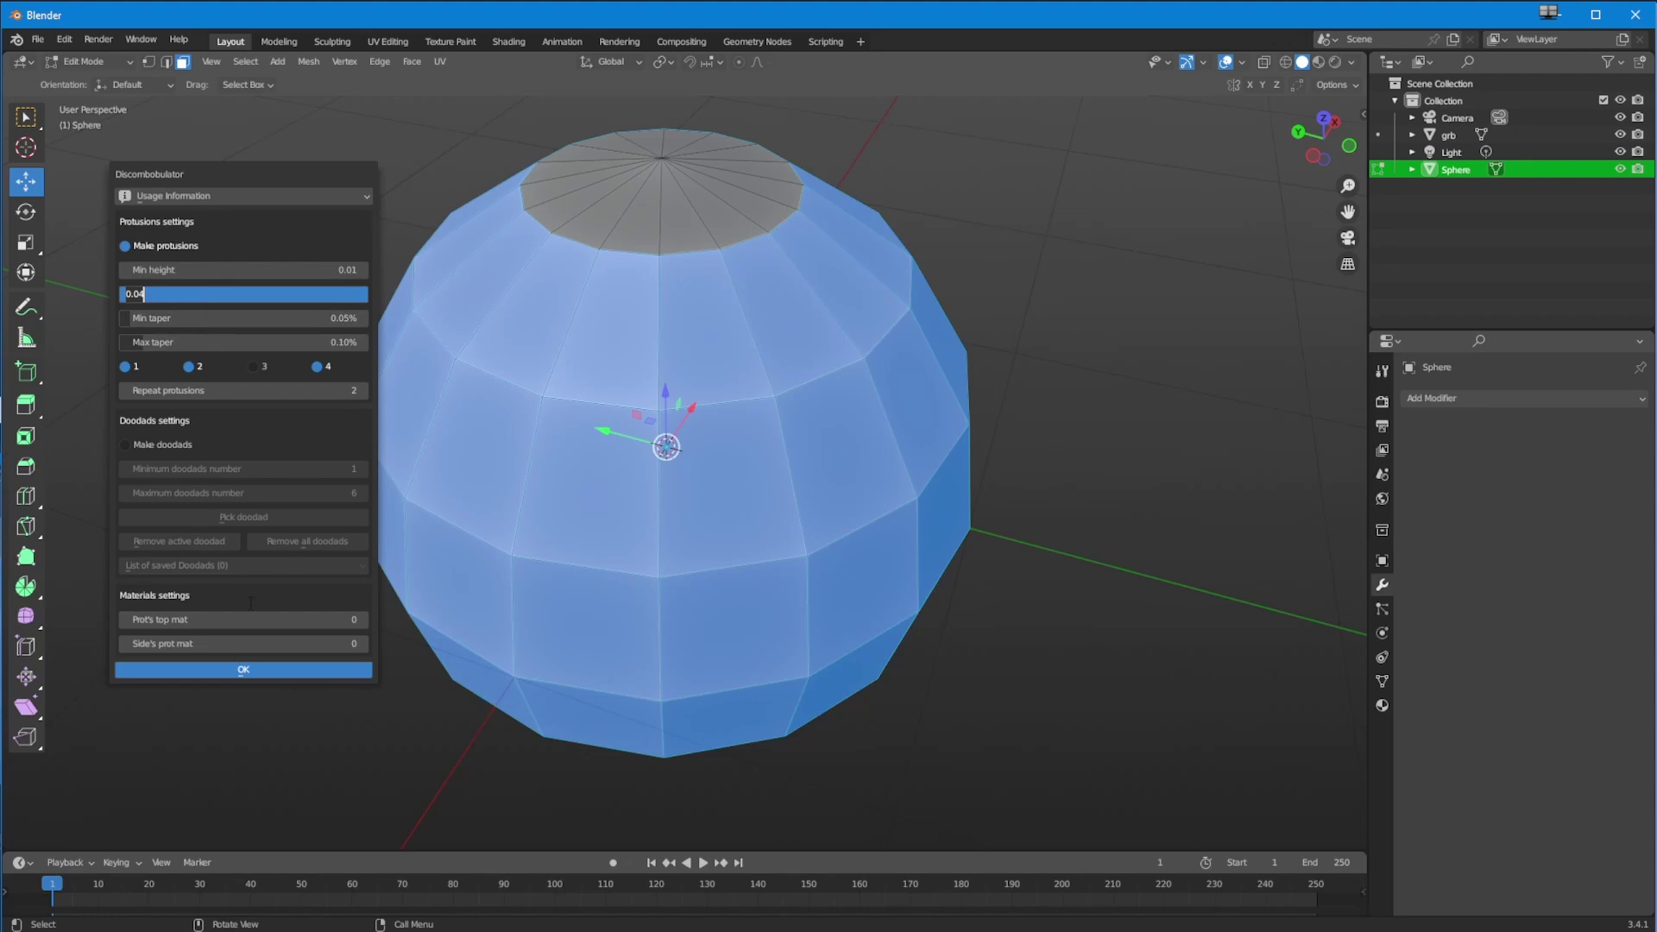
{"action": "key", "text": "Return"}
{"action": "left_click", "coordinate": [254, 669]}
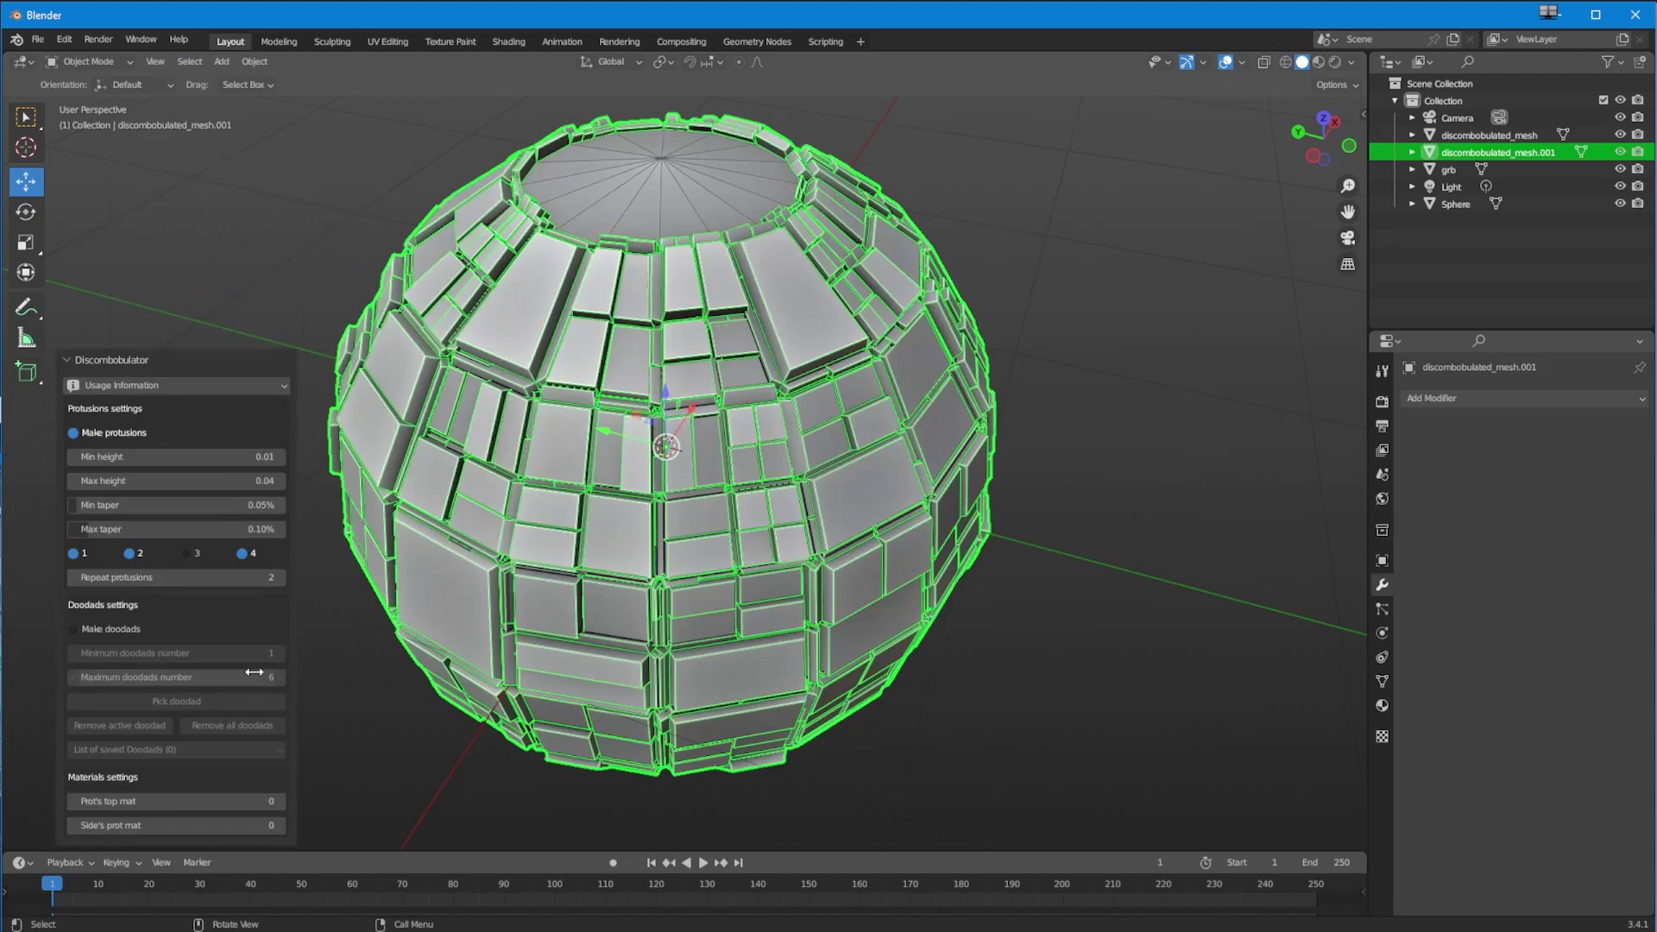
Step: Examine the repeated panel layers on the discombobulated mesh from several angles and distances
{"action": "middle_click_drag", "start_coordinate": [338, 675], "coordinate": [457, 632]}
{"action": "middle_click_drag", "start_coordinate": [452, 644], "coordinate": [594, 698], "text": "ctrl"}
{"action": "scroll", "coordinate": [593, 697], "scroll_direction": "down", "scroll_amount": 5}
{"action": "scroll", "coordinate": [561, 755], "scroll_direction": "down", "scroll_amount": 3}
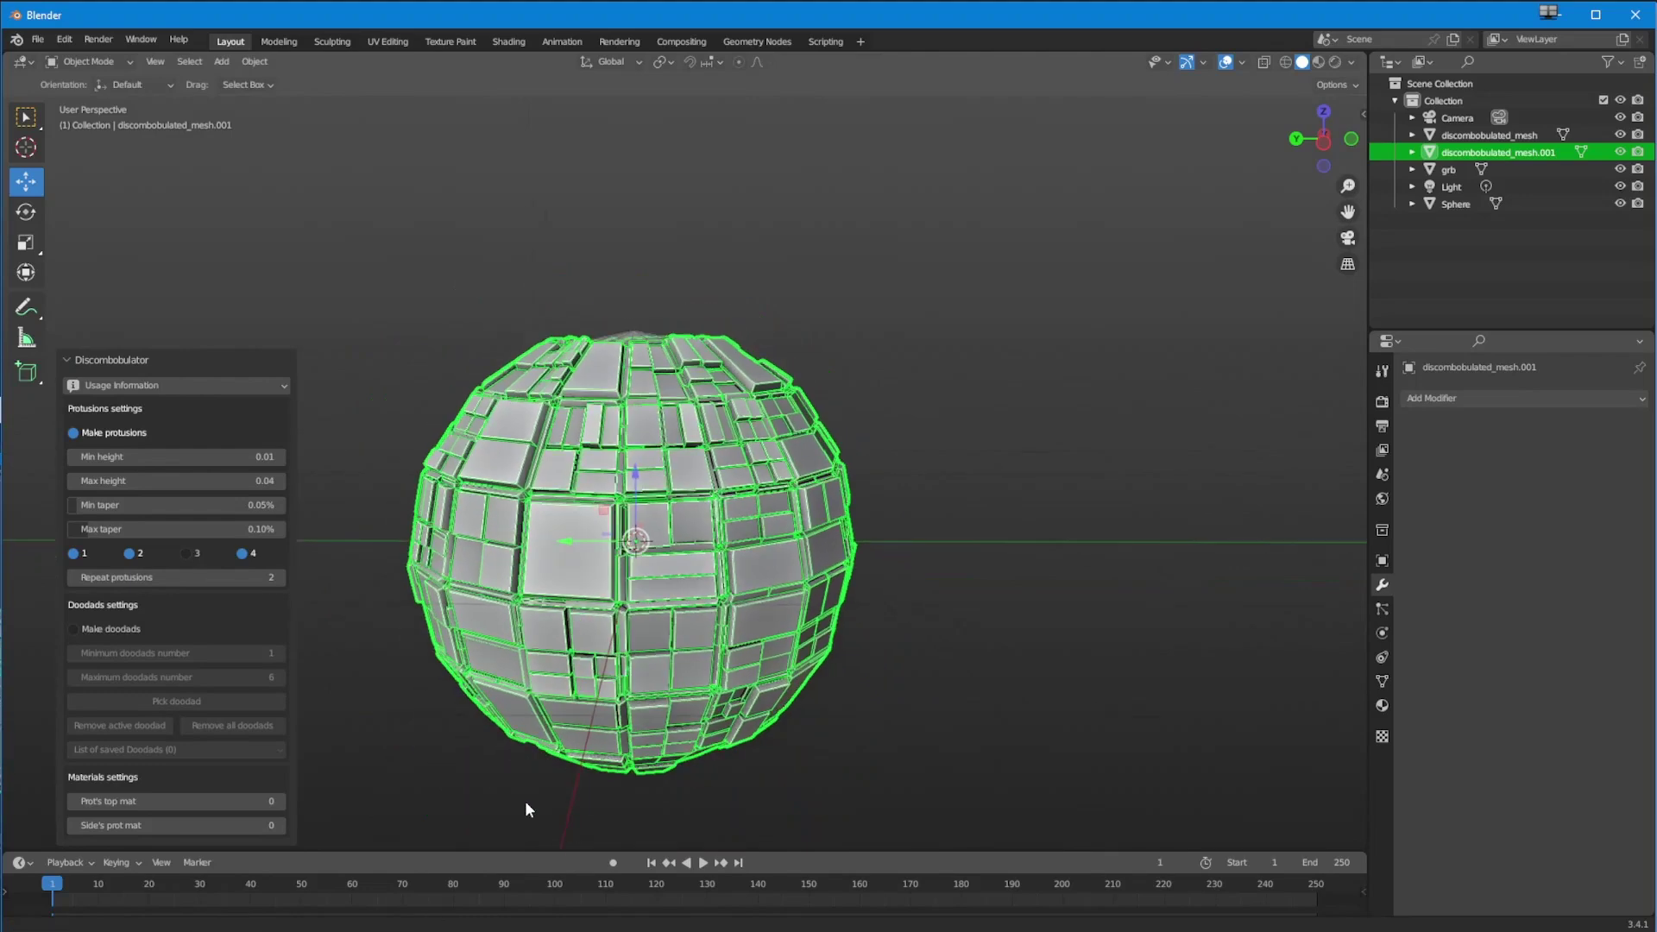
{"action": "left_click", "coordinate": [422, 391]}
{"action": "middle_click_drag", "start_coordinate": [422, 391], "coordinate": [546, 670]}
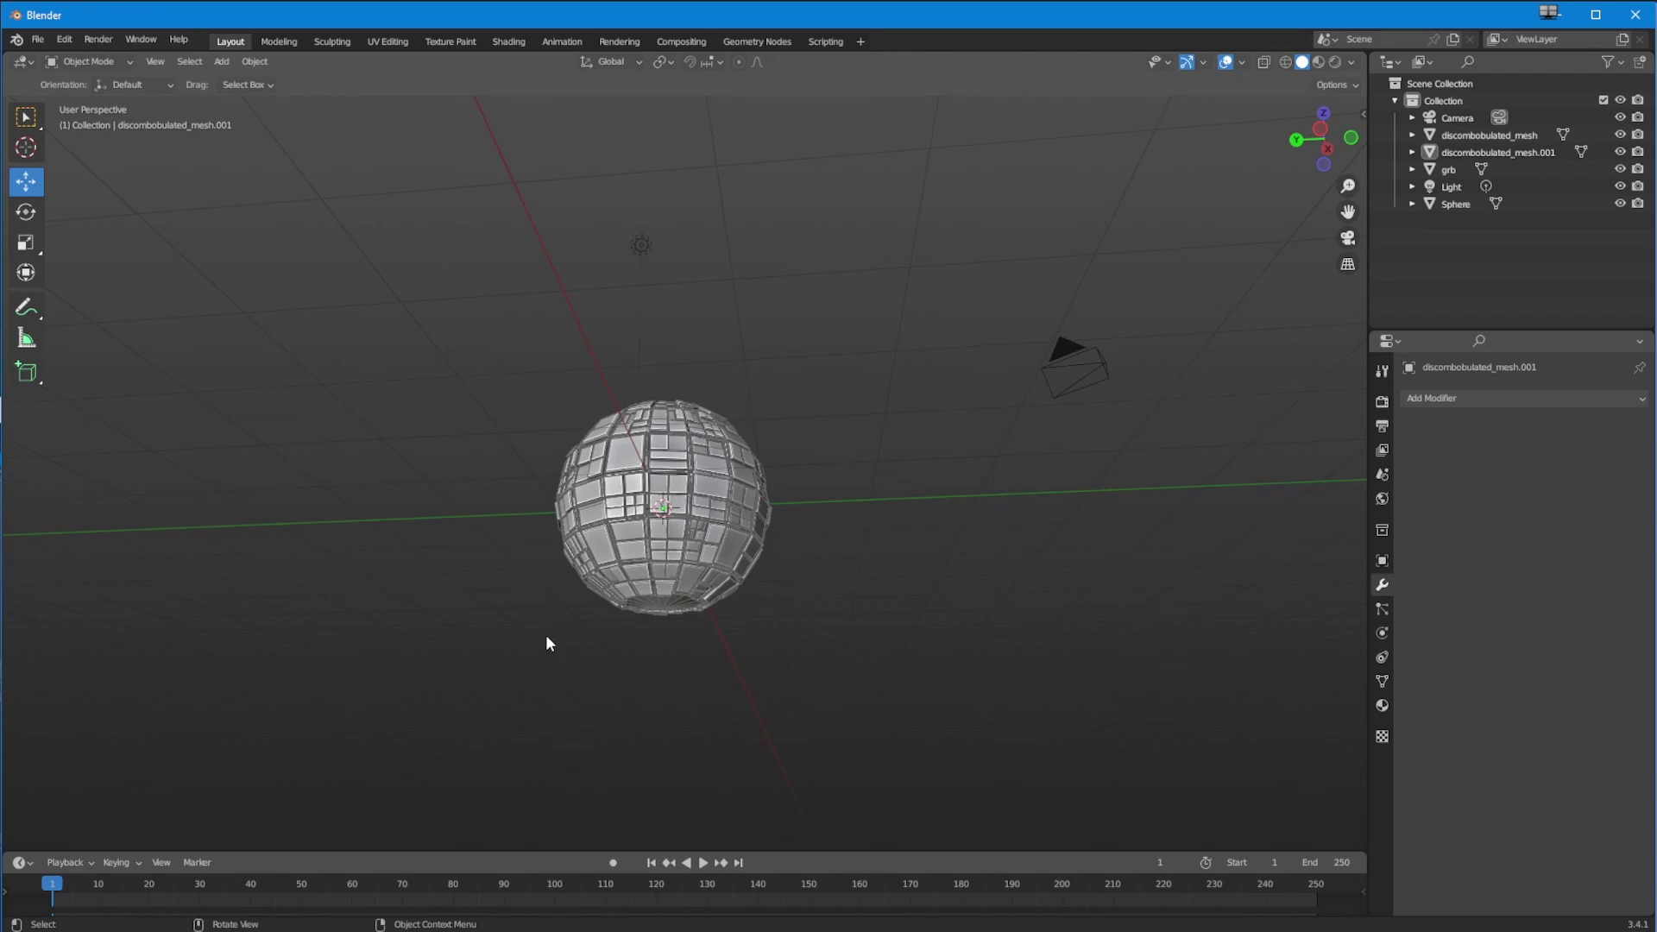
{"action": "middle_click_drag", "start_coordinate": [508, 581], "coordinate": [521, 489]}
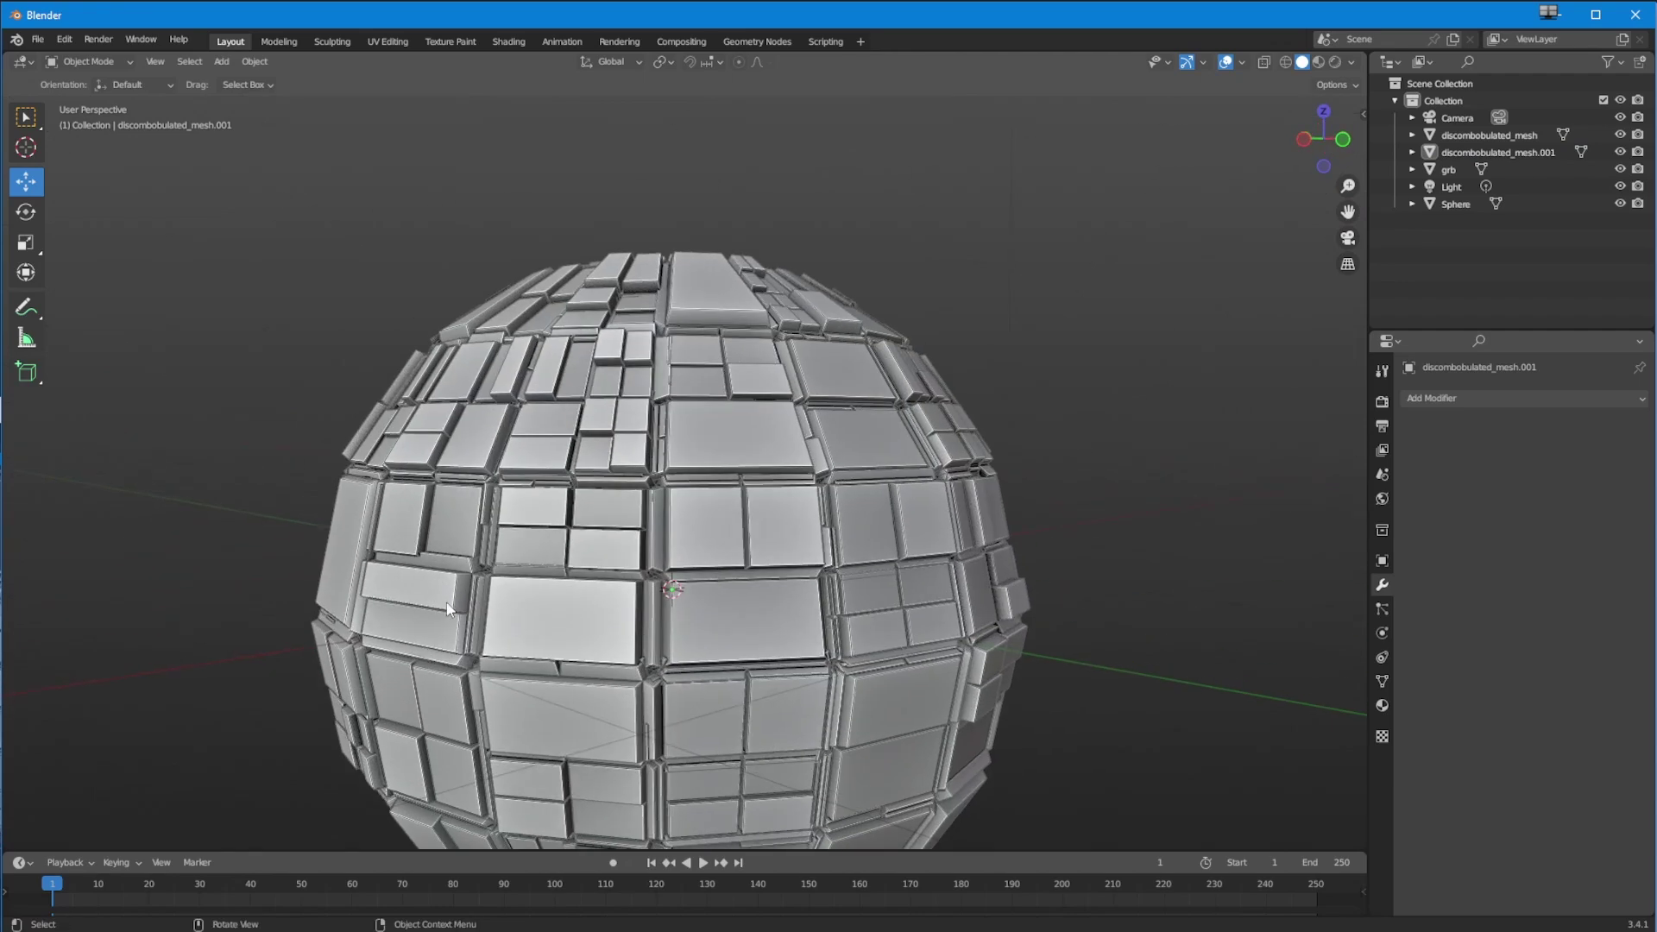
Step: Undo the Discombobulator operation to return to the sphere in Edit Mode
{"action": "key", "text": "ctrl+z"}
{"action": "key", "text": "ctrl+z"}
{"action": "middle_click_drag", "start_coordinate": [446, 603], "coordinate": [492, 595]}
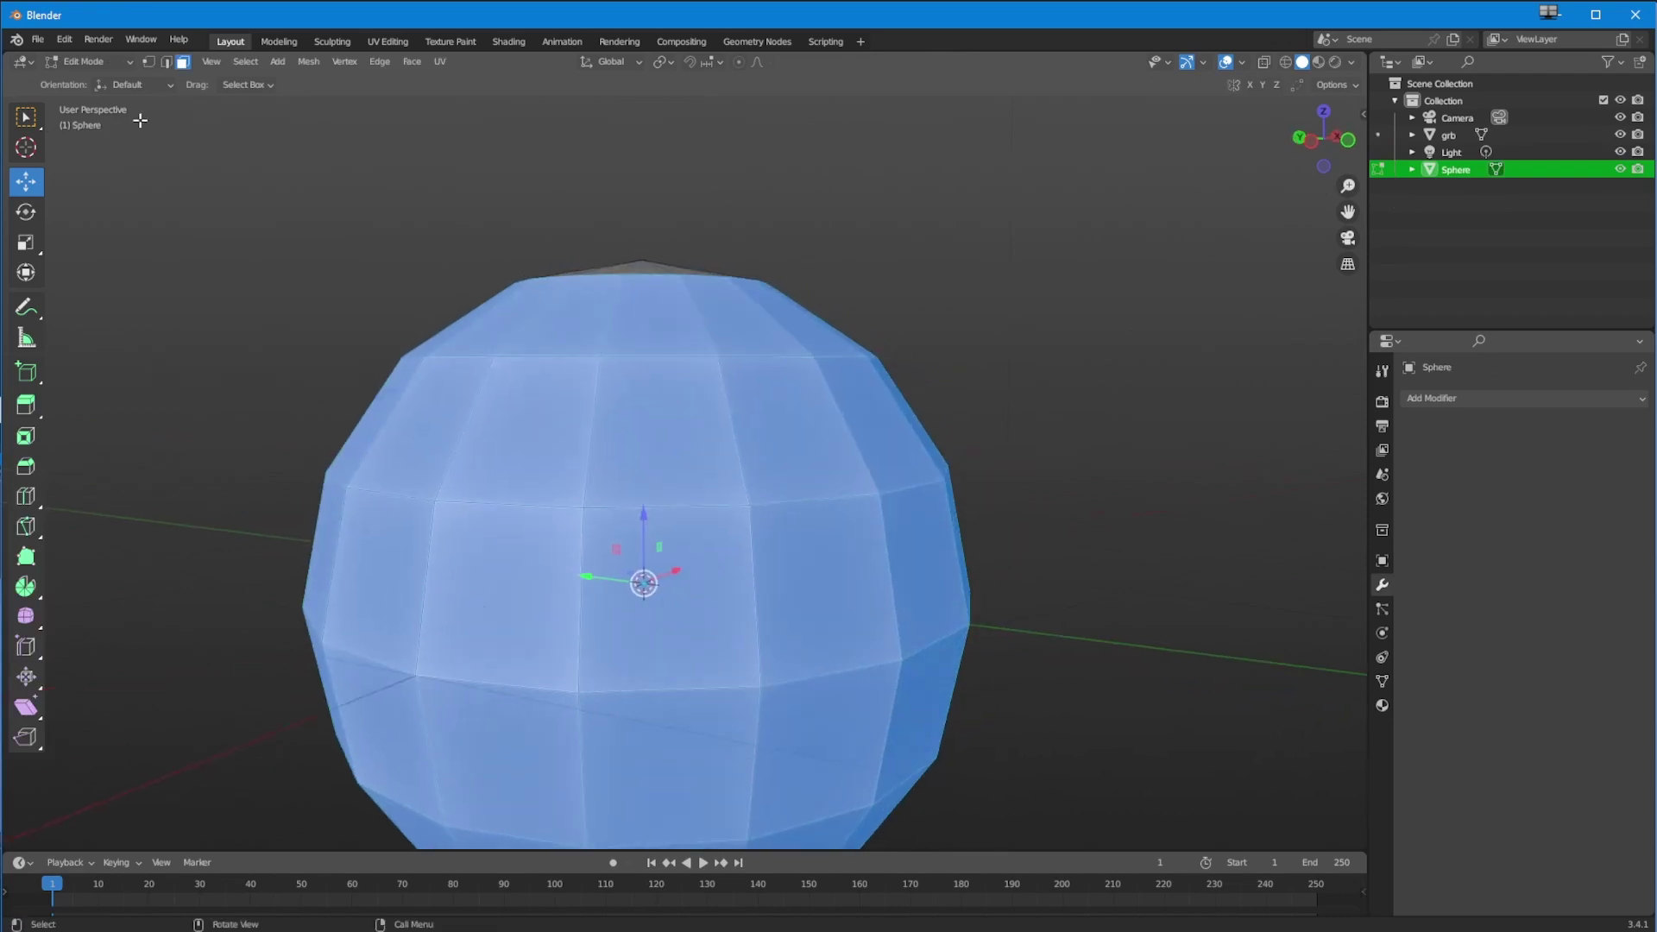
Step: Run Discombobulator on the selected faces again with minimum height -0.01 and maximum height 0.02
{"action": "left_click", "coordinate": [276, 62]}
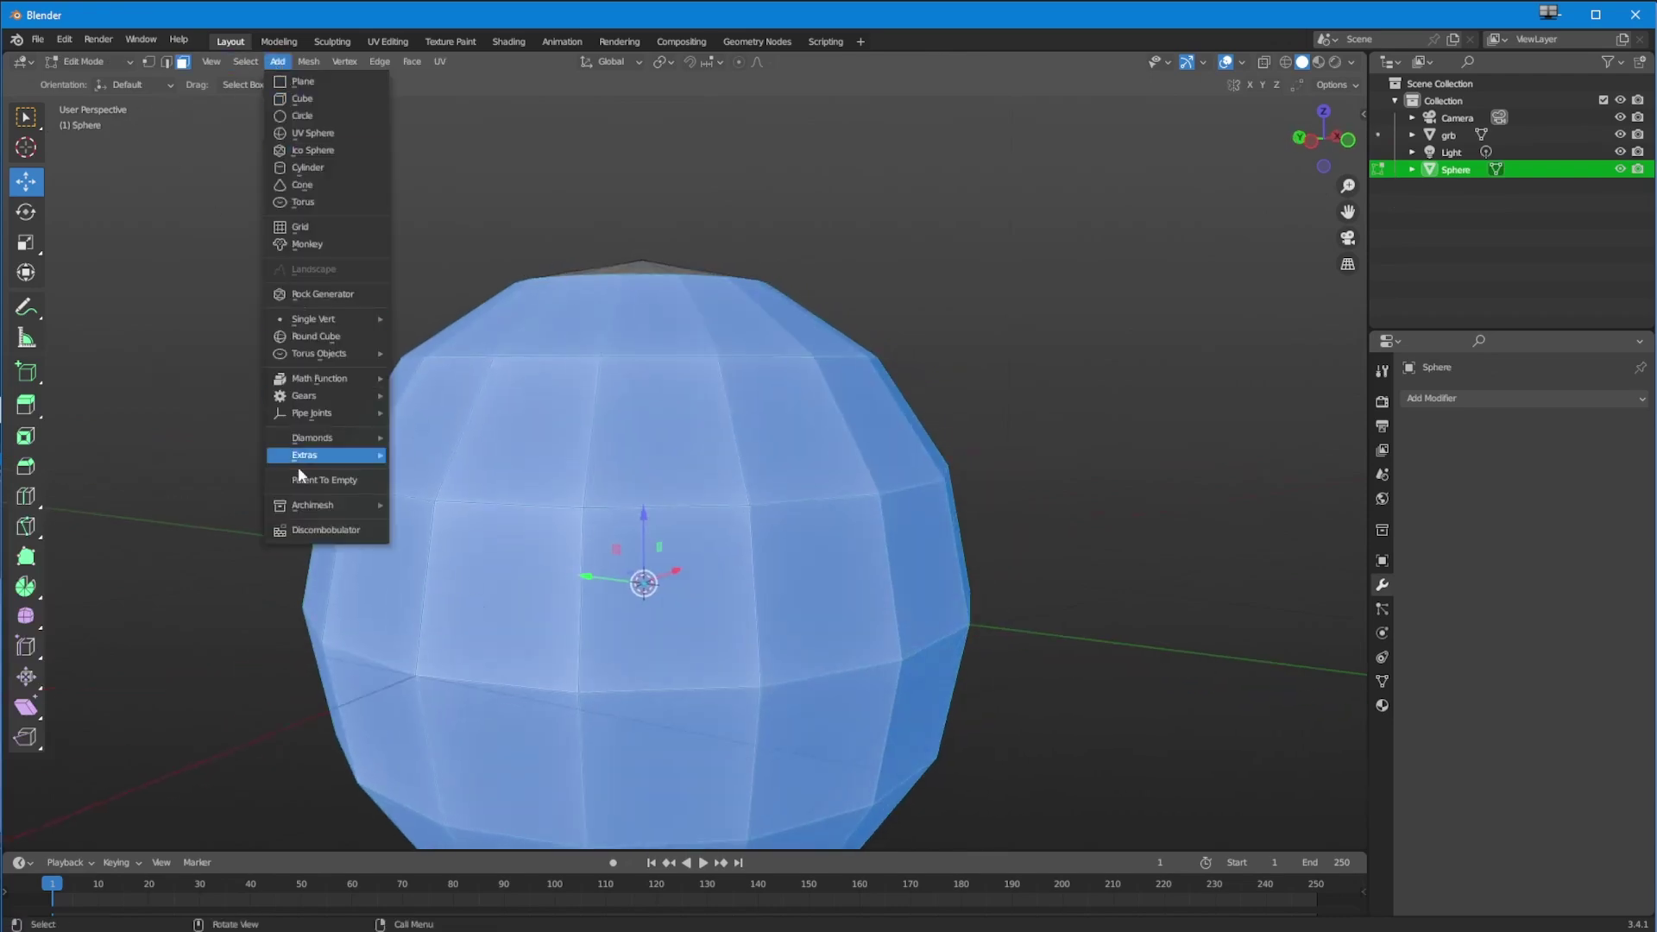
{"action": "left_click", "coordinate": [293, 532]}
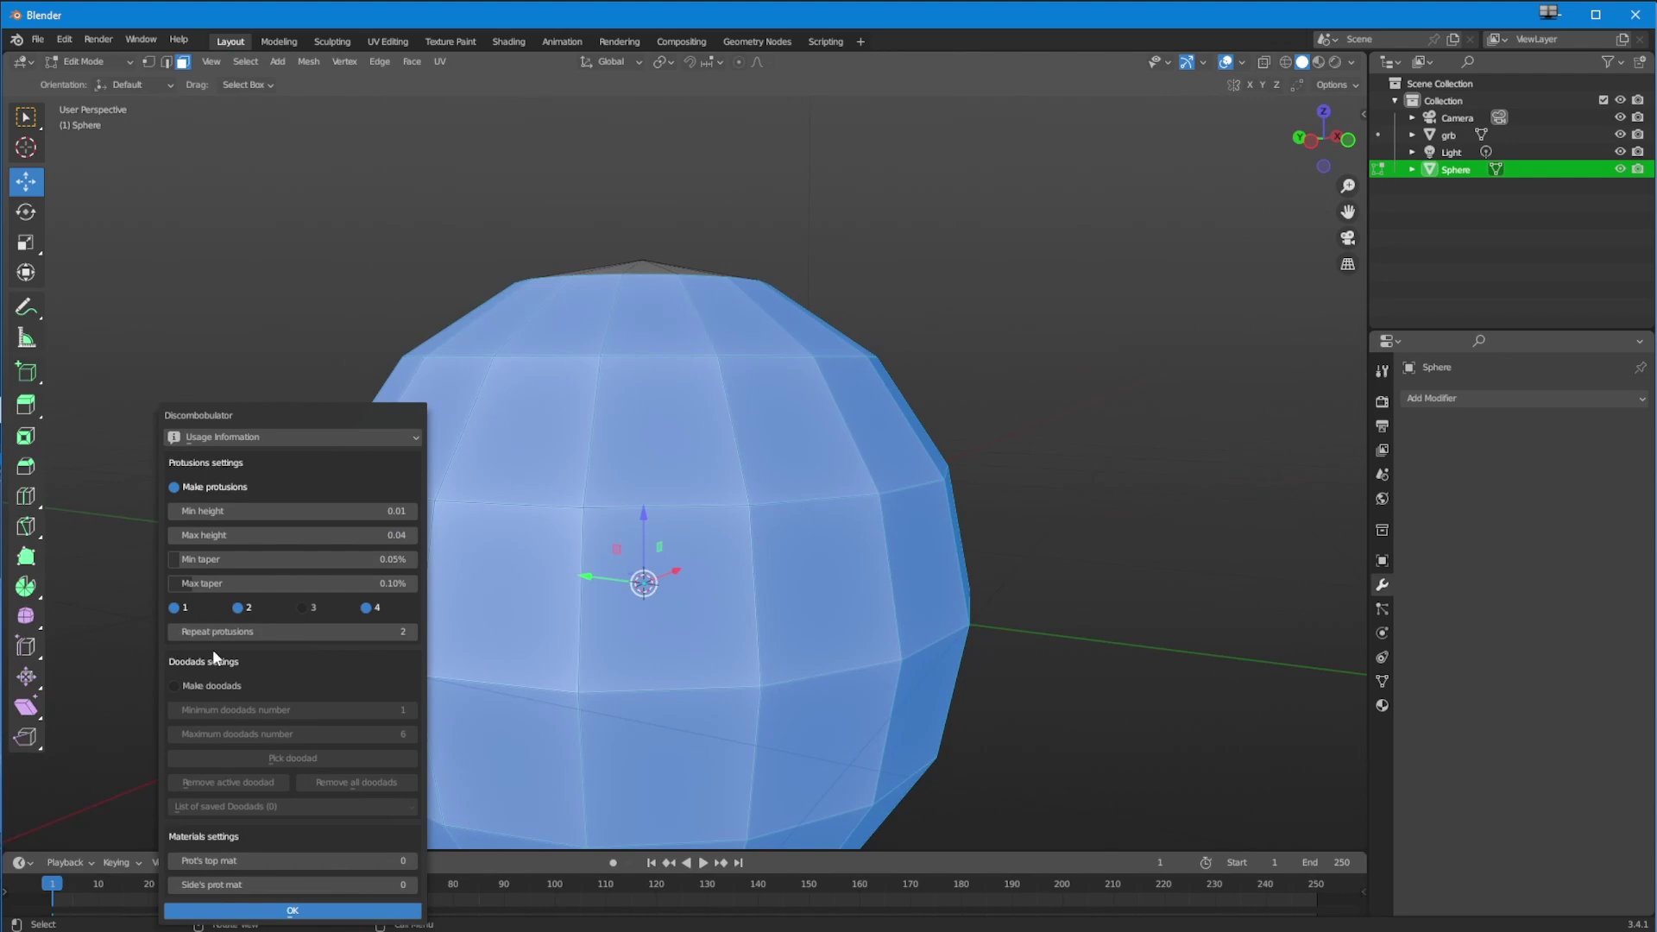
{"action": "left_click", "coordinate": [342, 514]}
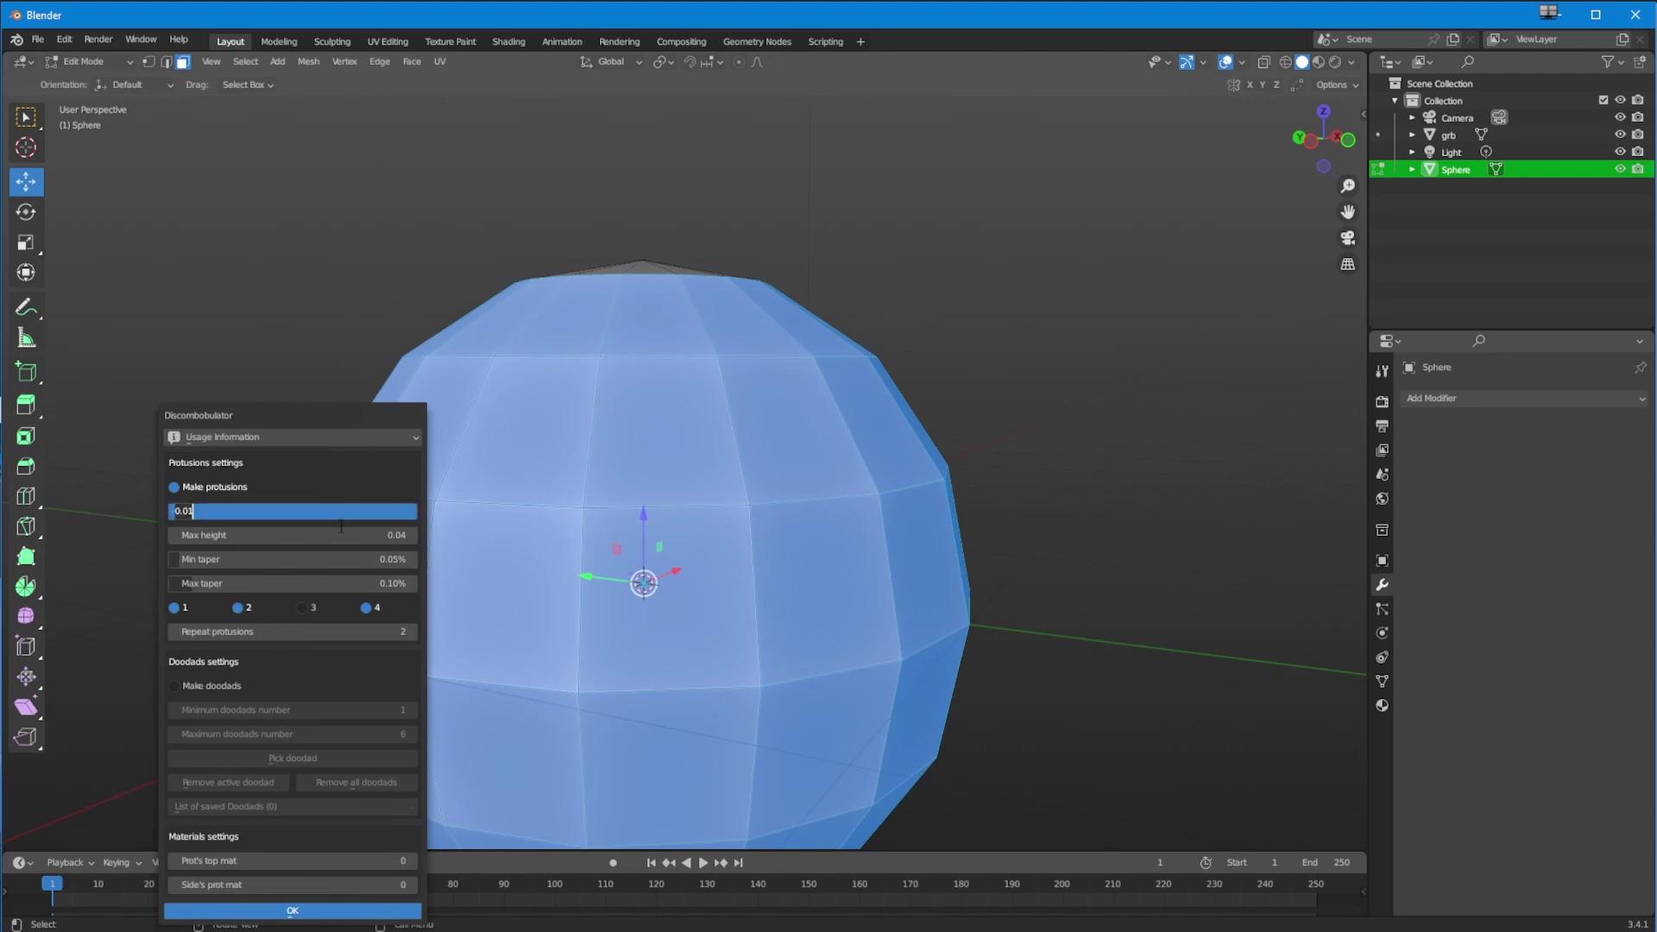
{"action": "key", "text": "BackSpace"}
{"action": "type", "text": "-0.01"}
{"action": "key", "text": "Return"}
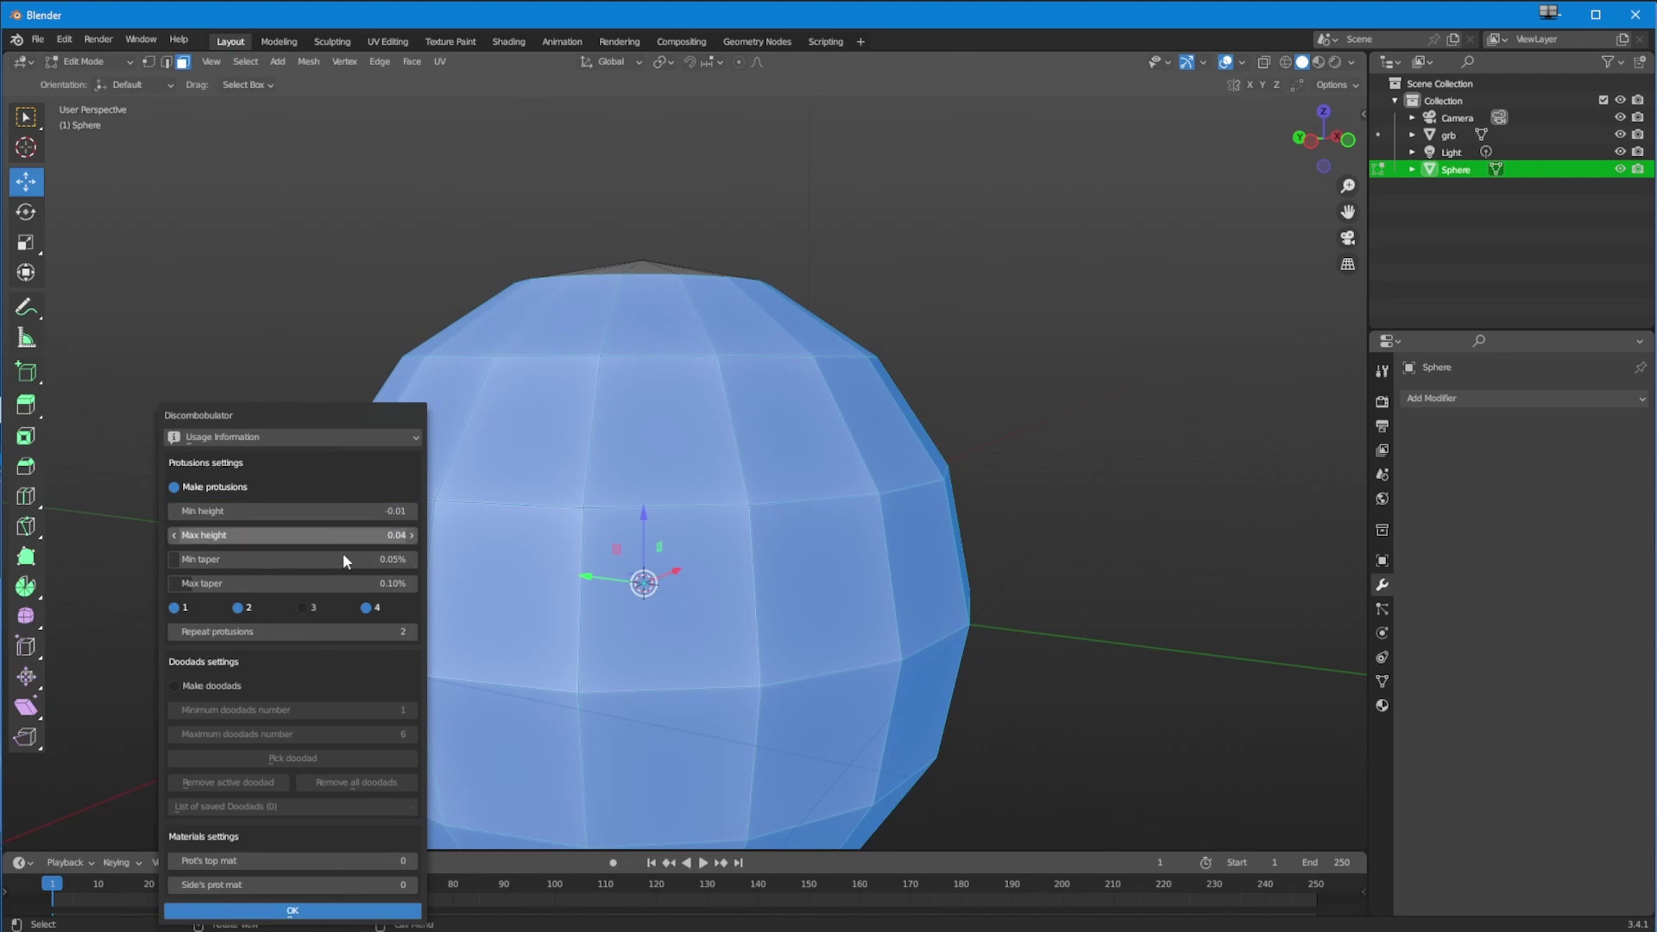
{"action": "left_click", "coordinate": [314, 535]}
{"action": "type", "text": ".02"}
{"action": "key", "text": "Return"}
Step: Set the protrusions' minimum taper to 0.01% and maximum taper to 0.05%
{"action": "left_click", "coordinate": [262, 563]}
{"action": "type", "text": ".01"}
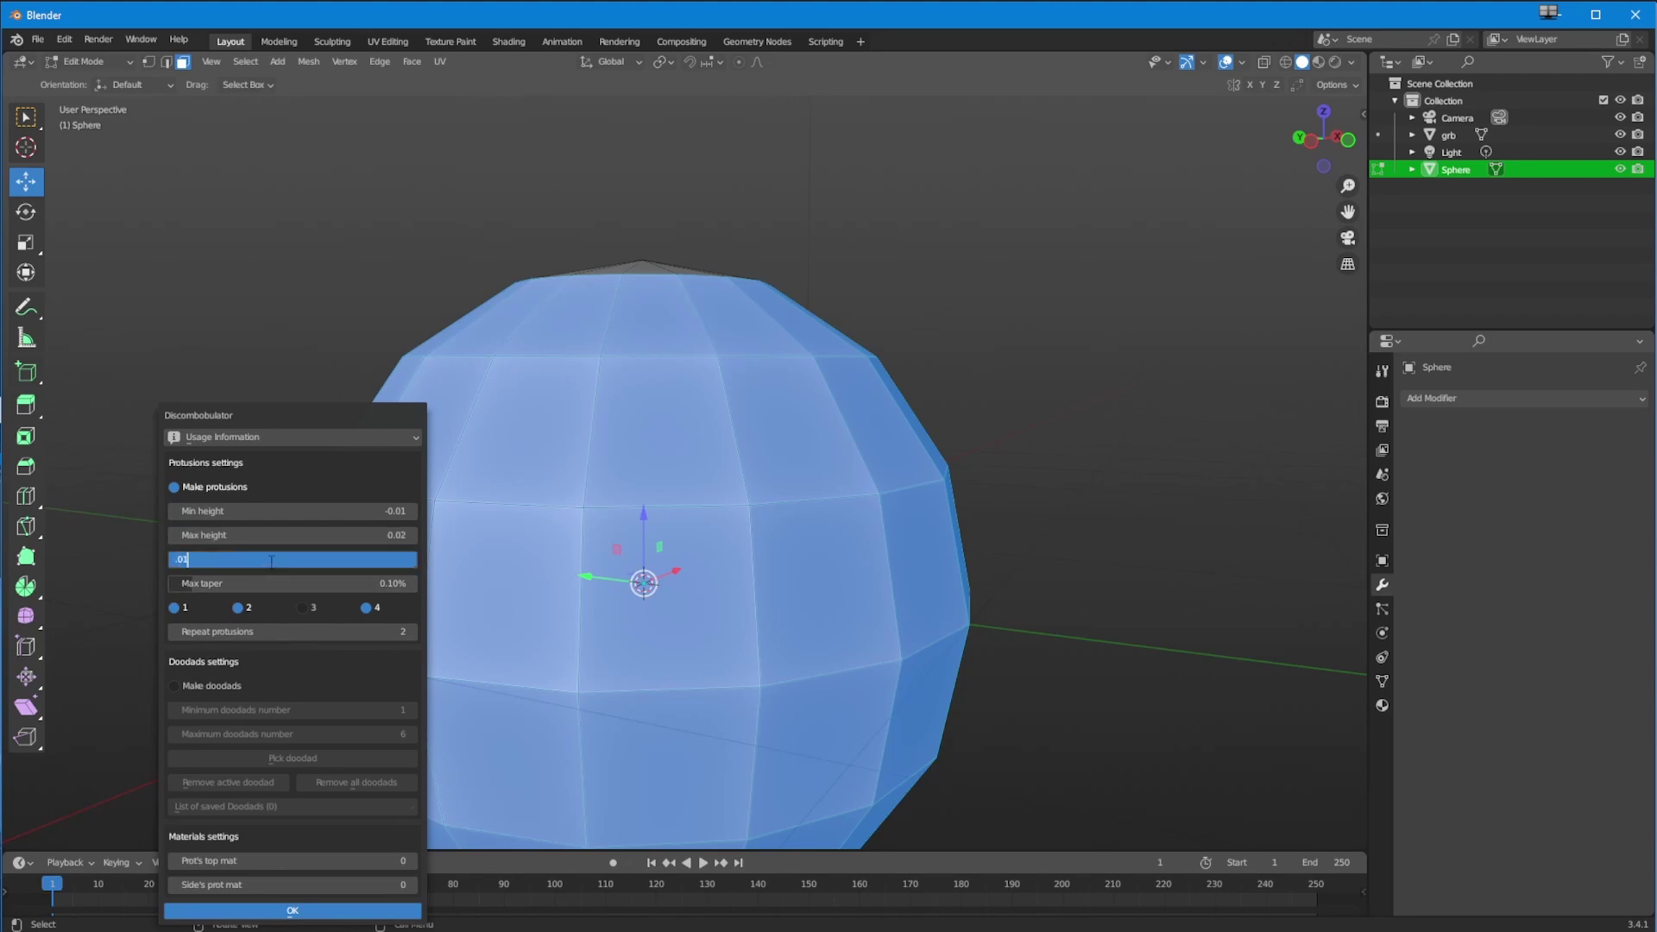
{"action": "key", "text": "Return"}
{"action": "left_click", "coordinate": [290, 585]}
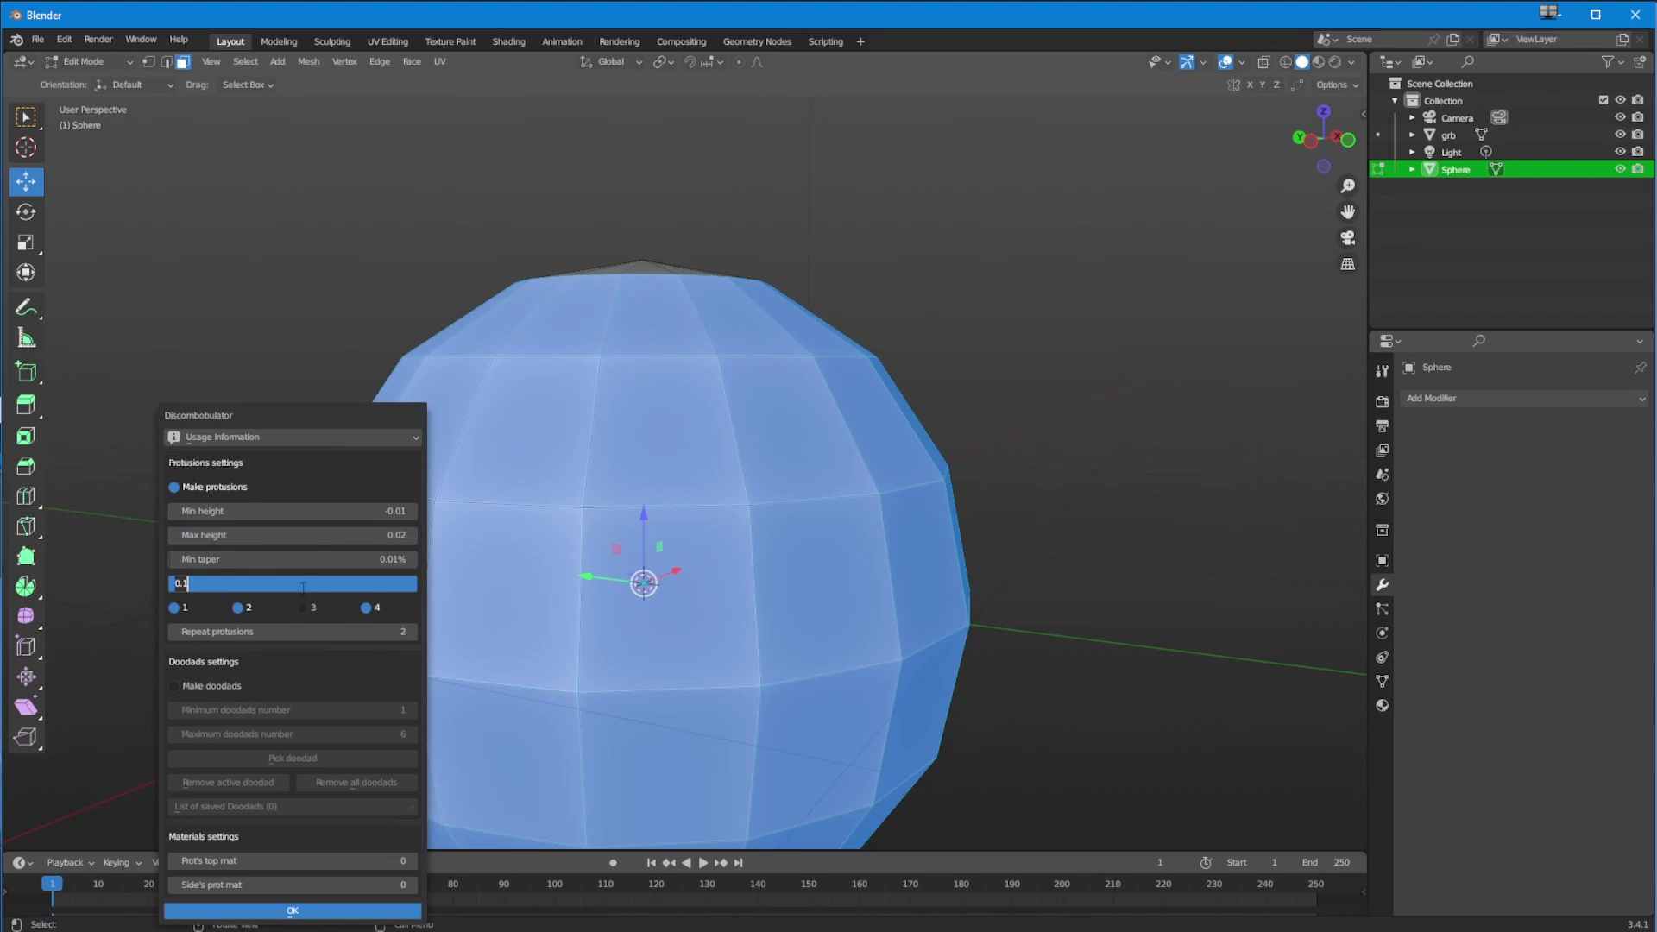
{"action": "key", "text": "BackSpace"}
{"action": "type", "text": ".05"}
{"action": "key", "text": "Return"}
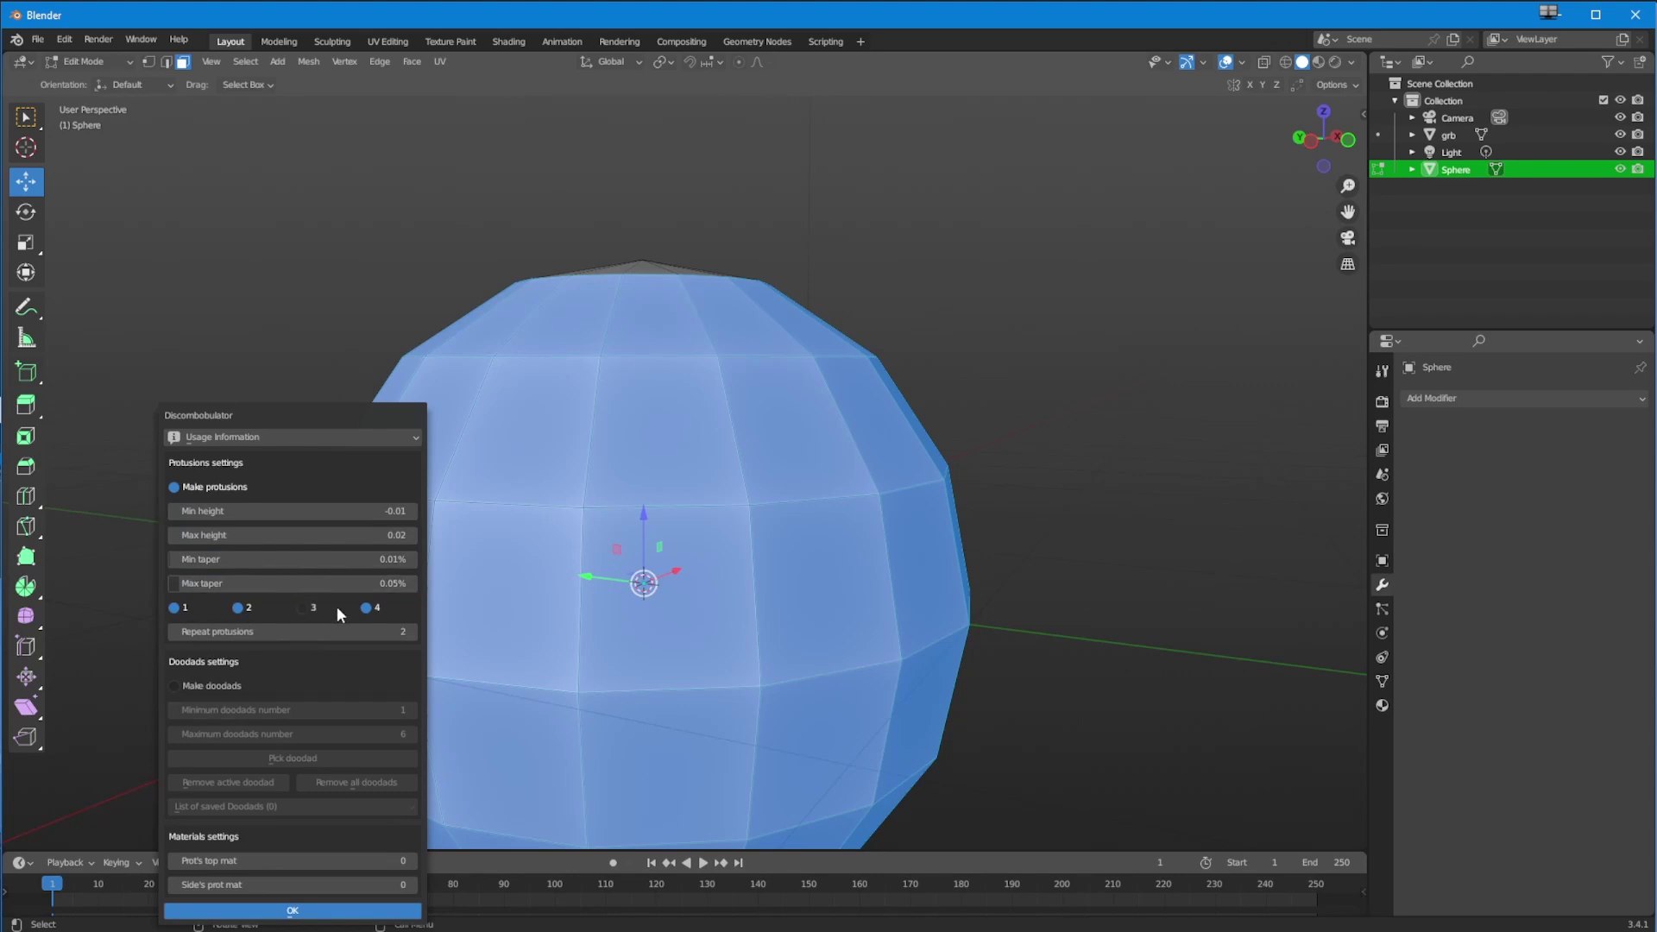
Step: Reduce Repeat protrusions to 1 and generate the discombobulated mesh from the sphere
{"action": "left_click", "coordinate": [172, 630]}
{"action": "left_click", "coordinate": [270, 911]}
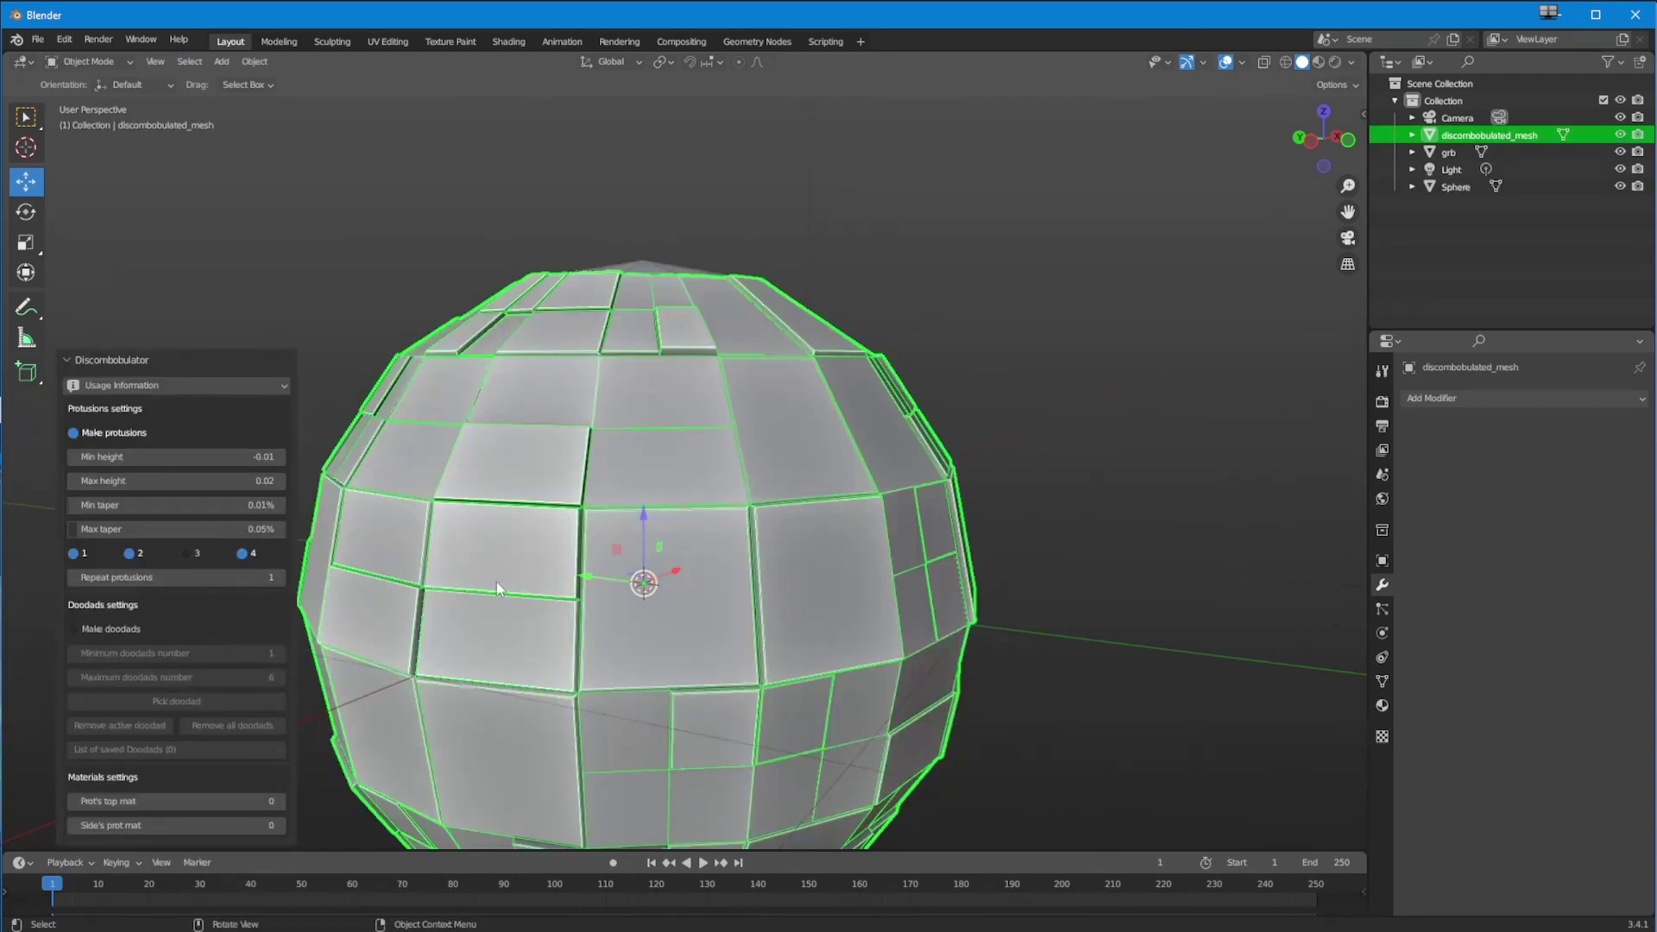
{"action": "scroll", "coordinate": [497, 588], "scroll_direction": "down", "scroll_amount": 4}
{"action": "left_click", "coordinate": [437, 469]}
{"action": "middle_click_drag", "start_coordinate": [437, 470], "coordinate": [858, 558]}
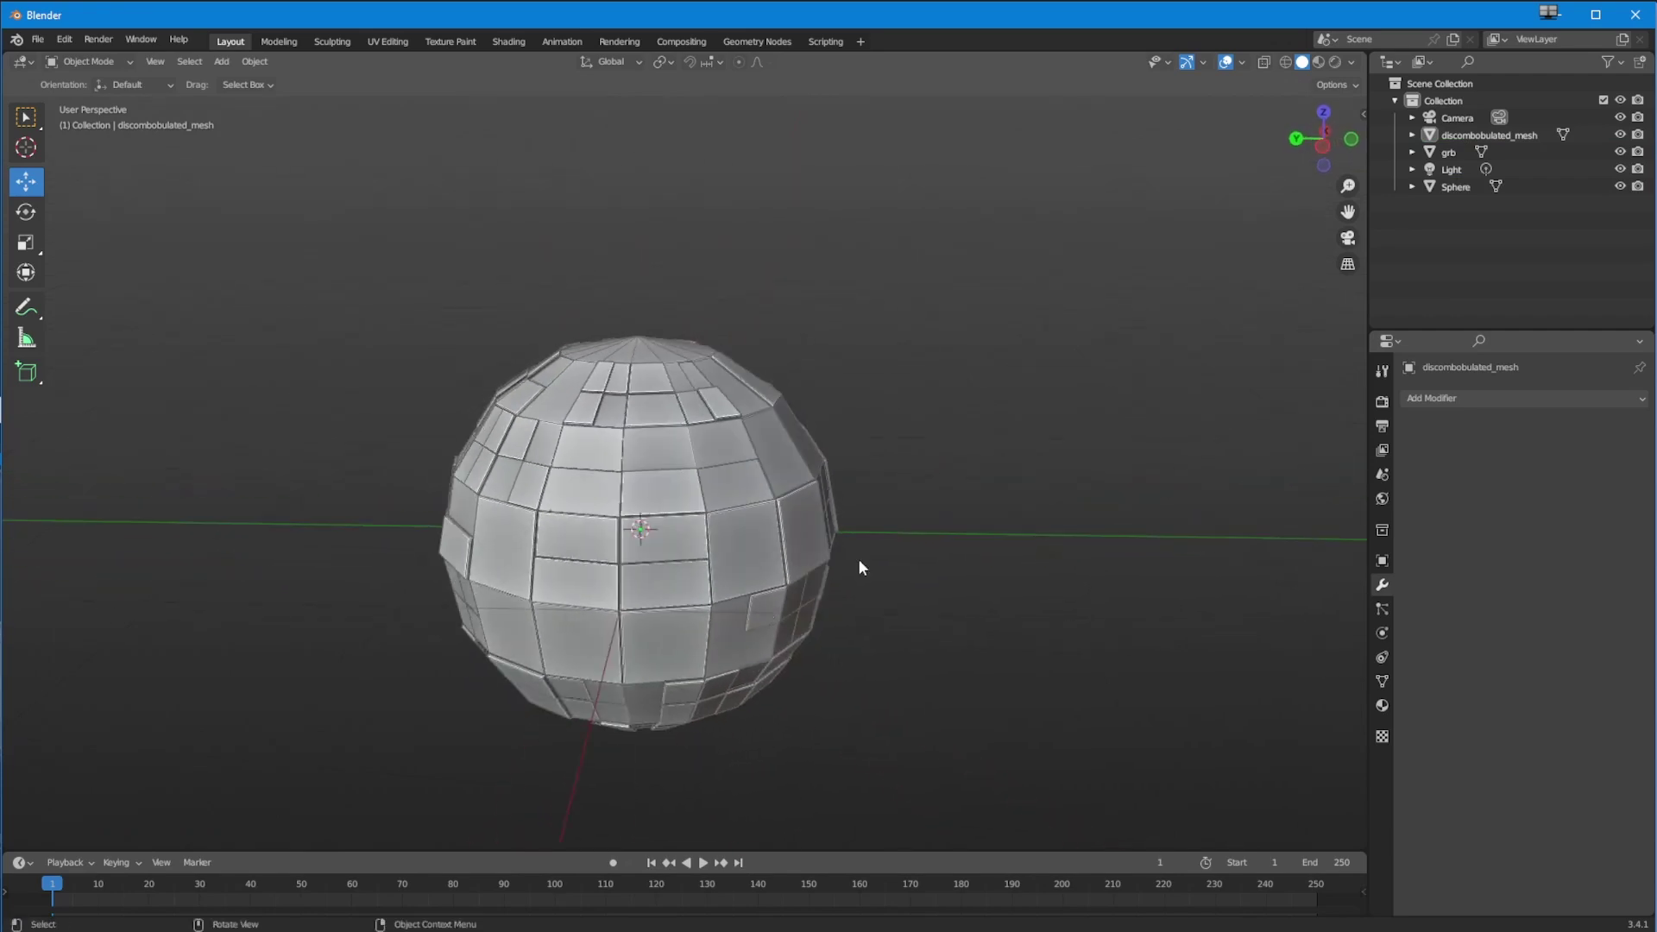
Step: Hide the original Sphere and examine the shallow panels of the discombobulated mesh from all around
{"action": "left_click", "coordinate": [1462, 137]}
{"action": "left_click", "coordinate": [1456, 187]}
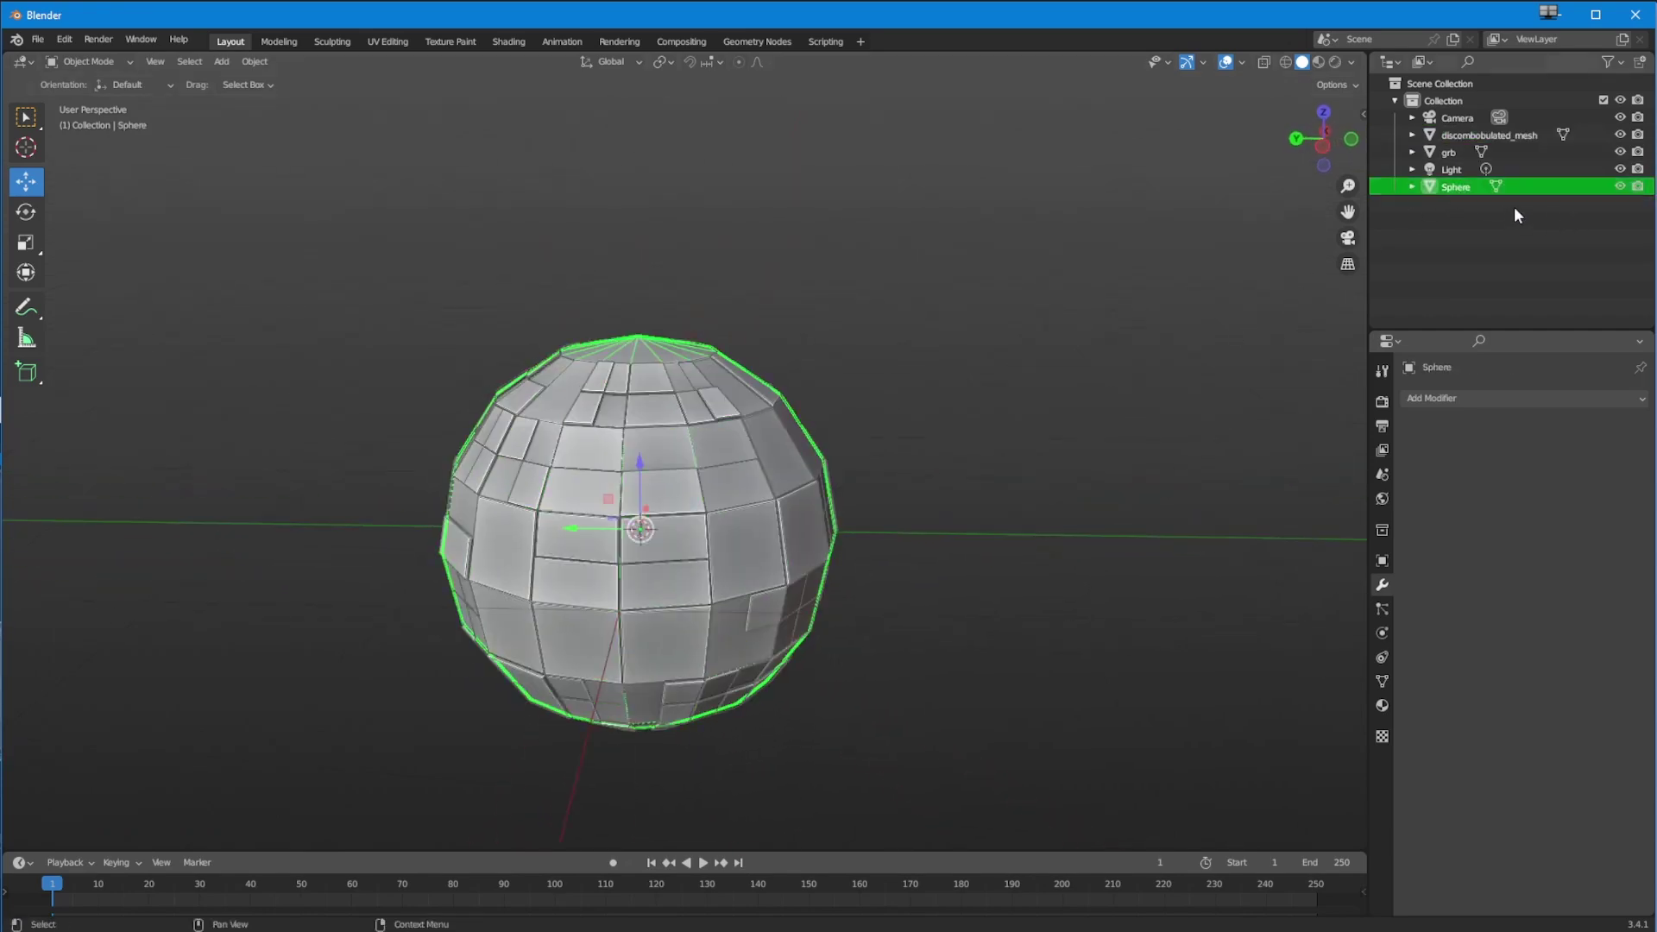
{"action": "left_click", "coordinate": [1619, 187]}
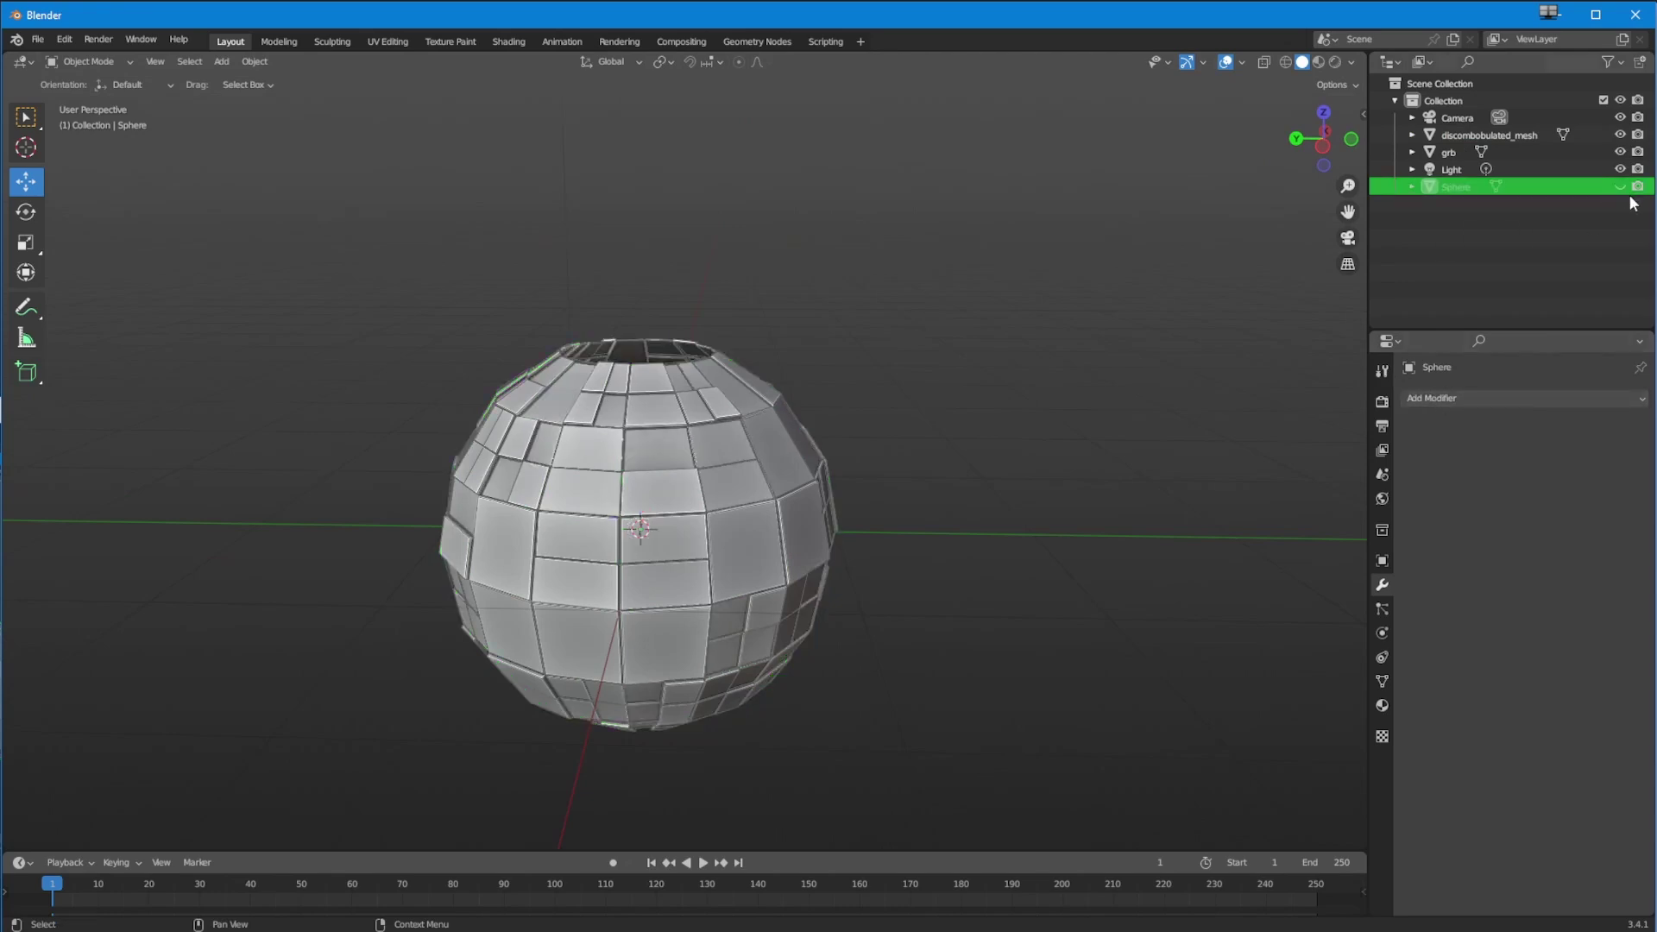
{"action": "middle_click_drag", "start_coordinate": [578, 677], "coordinate": [507, 552]}
{"action": "scroll", "coordinate": [644, 509], "scroll_direction": "down", "scroll_amount": 6}
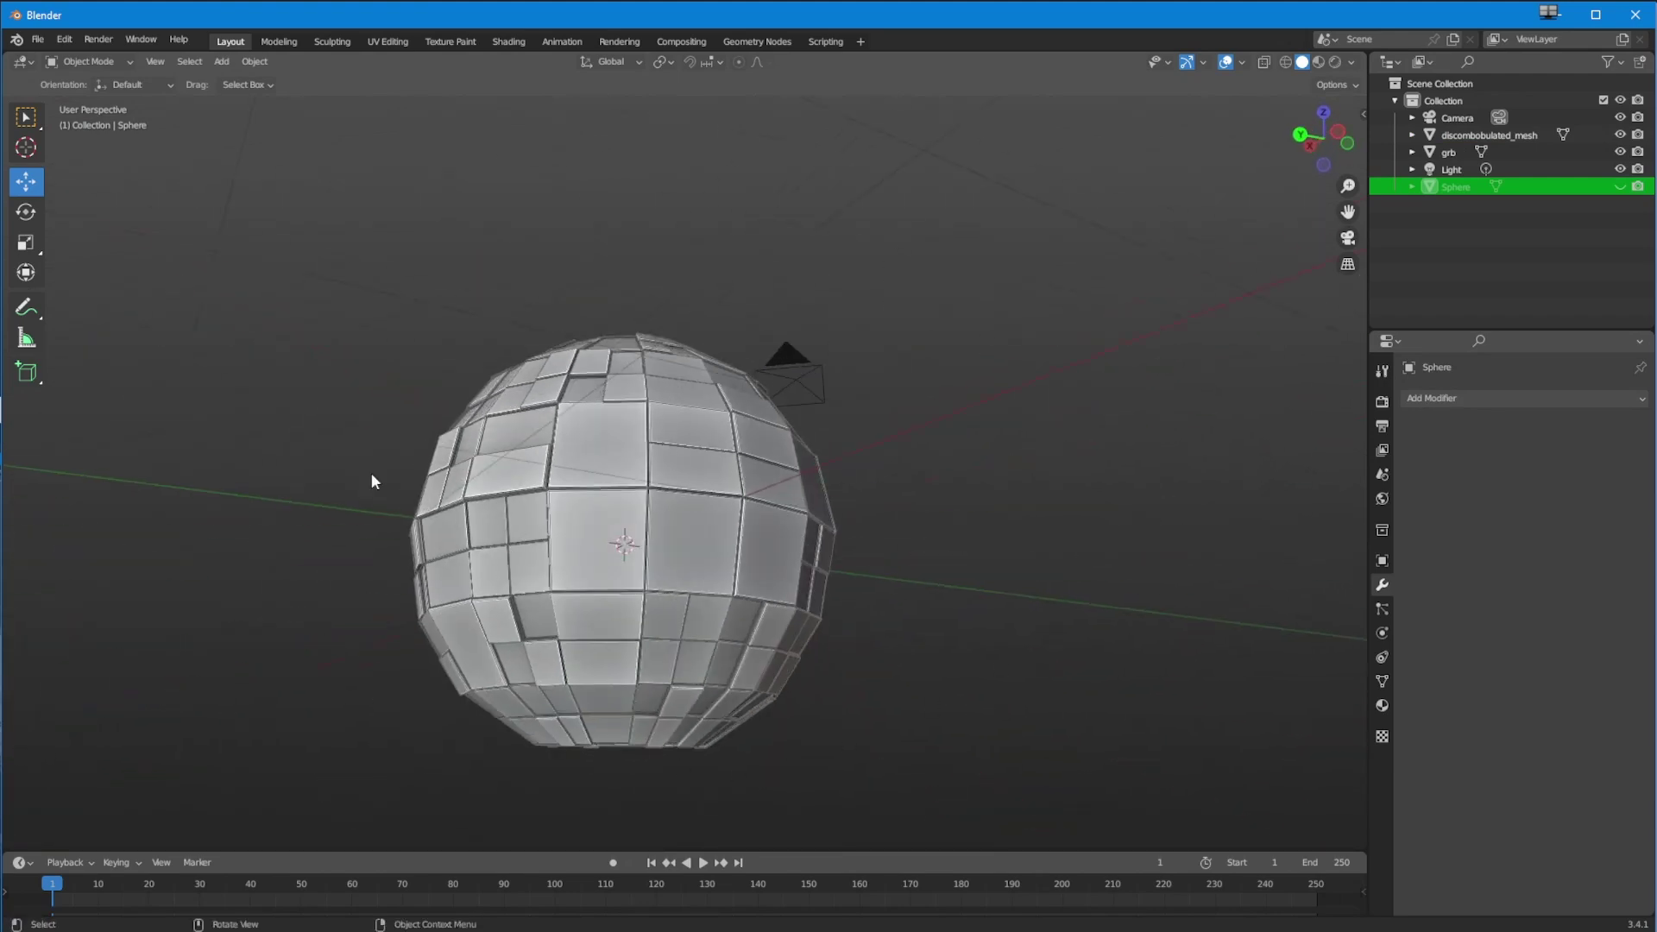
{"action": "middle_click_drag", "start_coordinate": [162, 432], "coordinate": [607, 546]}
{"action": "scroll", "coordinate": [452, 680], "scroll_direction": "down", "scroll_amount": 6}
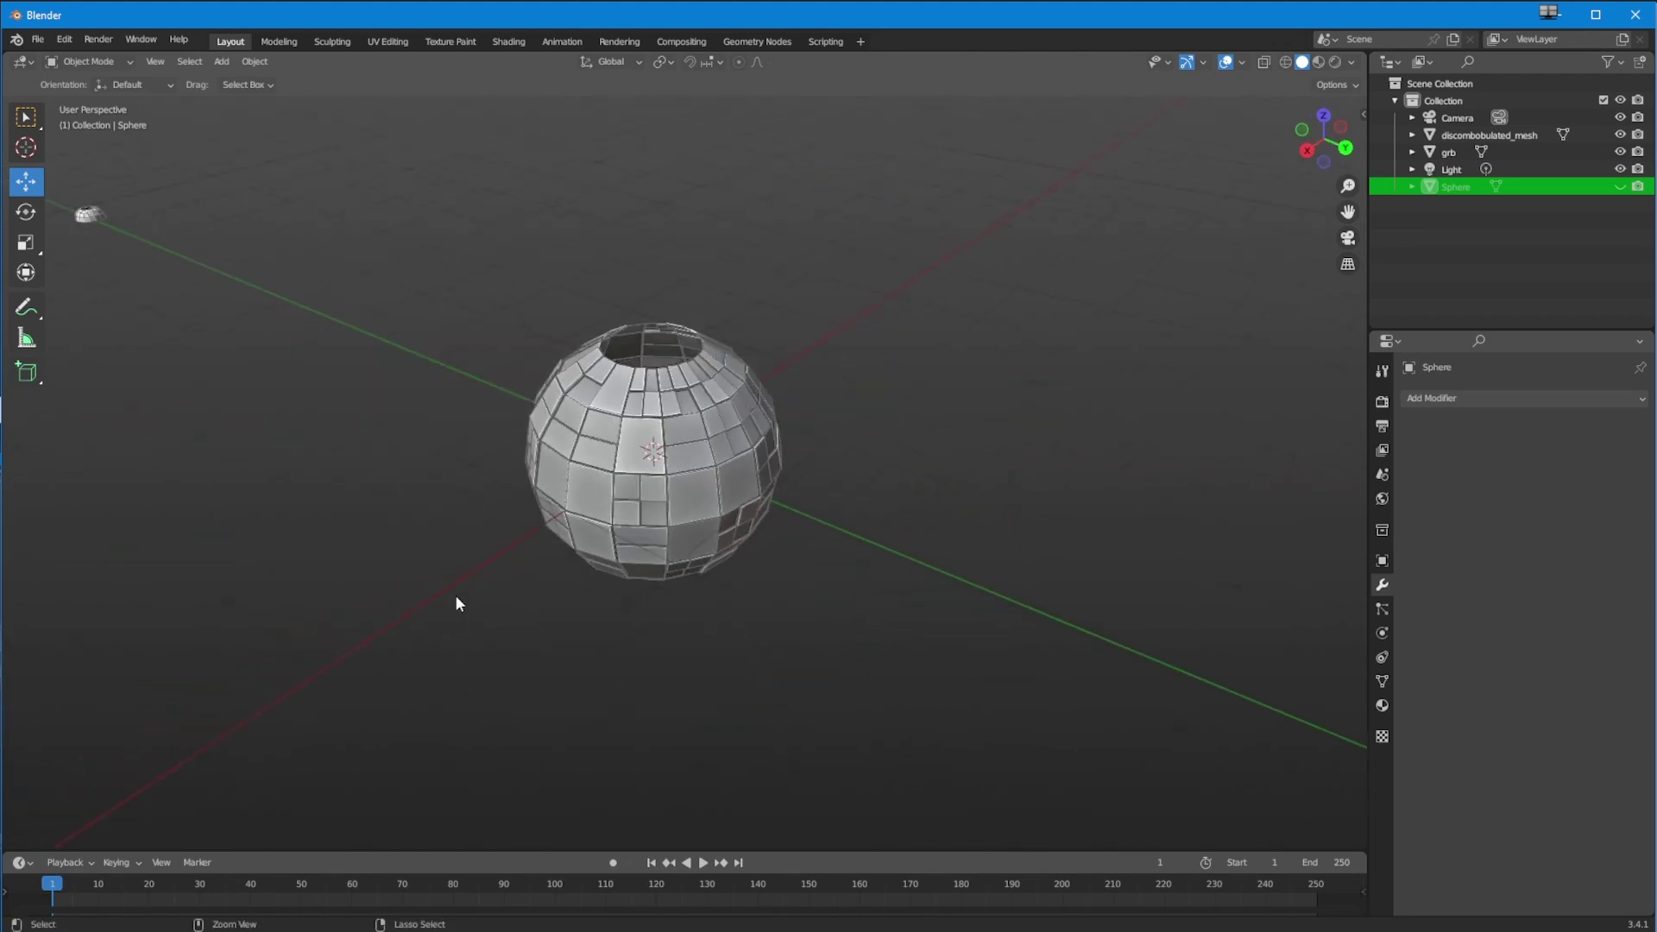
Step: Move the small grb object about 7.39 m along Y, closer to the large sphere
{"action": "middle_click_drag", "start_coordinate": [469, 637], "coordinate": [490, 629]}
{"action": "left_click", "coordinate": [161, 267]}
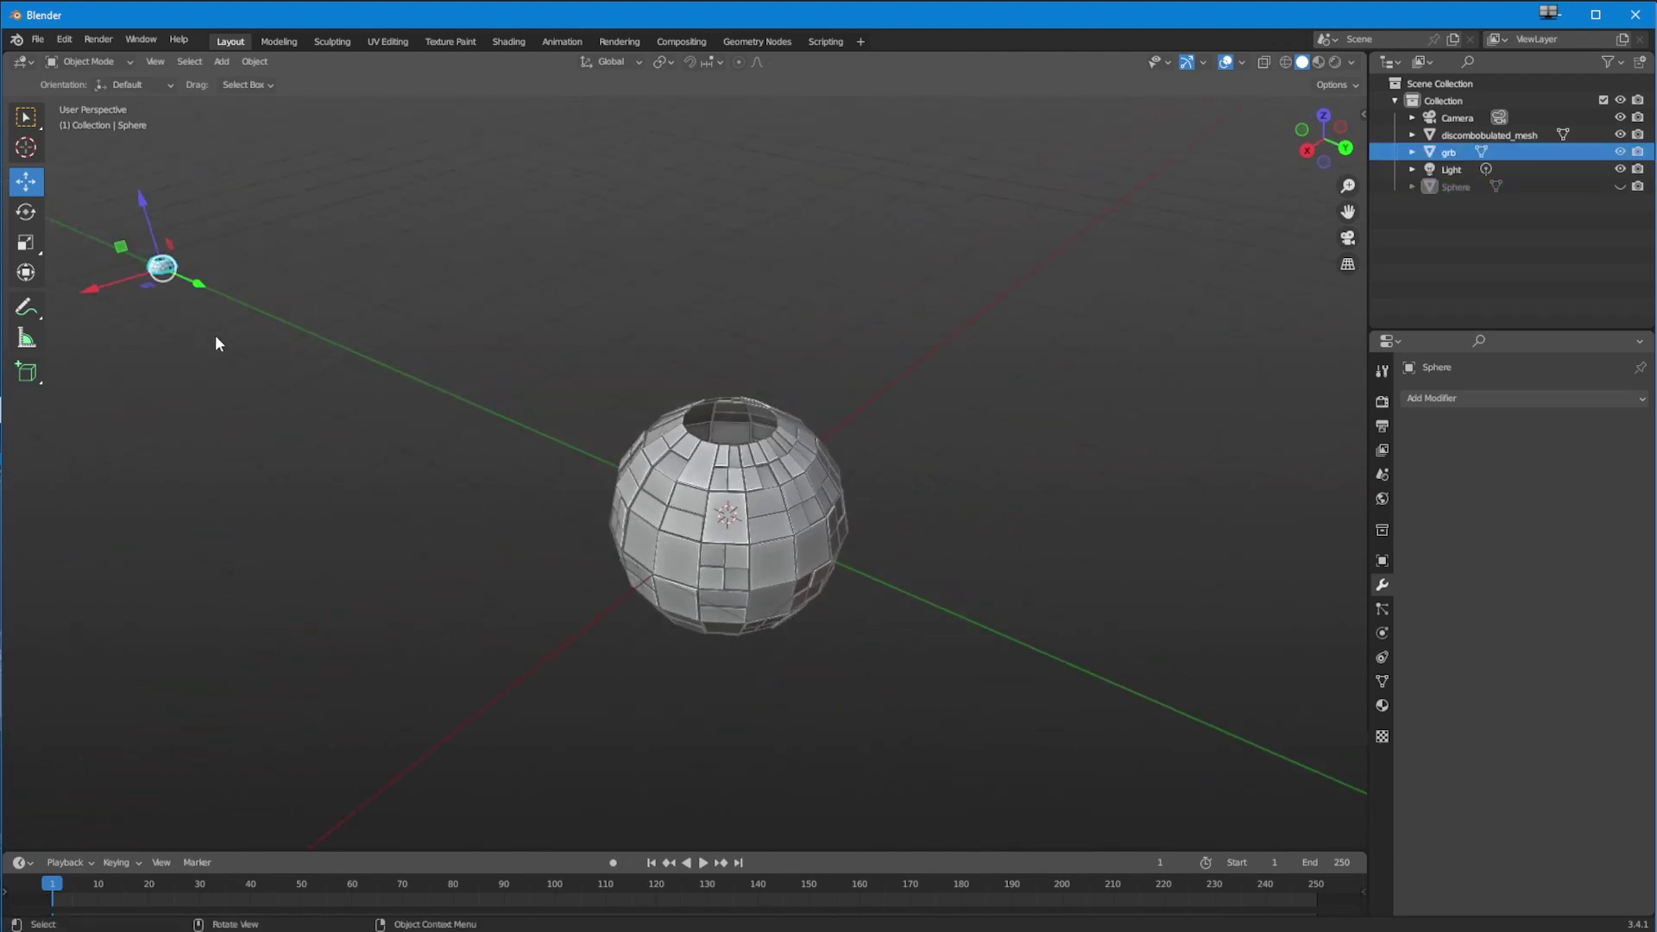
{"action": "middle_click_drag", "start_coordinate": [198, 272], "coordinate": [258, 322]}
{"action": "left_click_drag", "start_coordinate": [259, 322], "coordinate": [559, 518]}
{"action": "mouse_move", "coordinate": [559, 518]}
{"action": "middle_mouse_down"}
{"action": "mouse_move", "coordinate": [555, 558]}
{"action": "mouse_move", "coordinate": [602, 500]}
{"action": "mouse_move", "coordinate": [569, 525]}
{"action": "middle_mouse_up"}
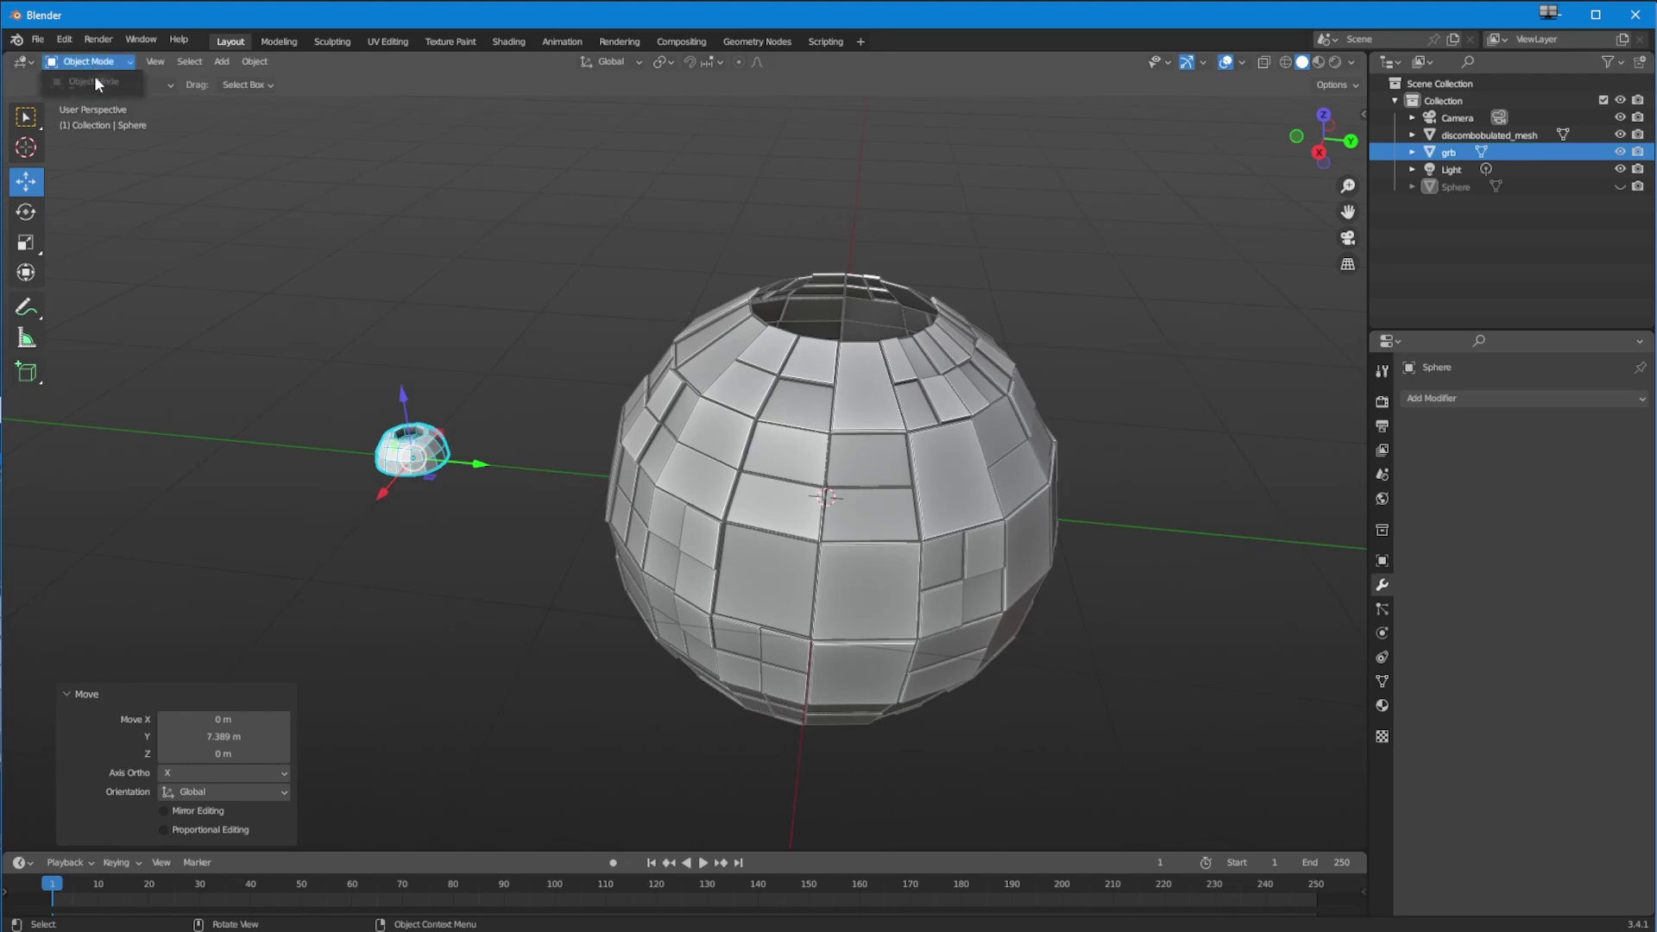
Step: Scale all of the grb object's geometry down to about 0.37 in Edit Mode
{"action": "left_click", "coordinate": [182, 302]}
{"action": "left_click", "coordinate": [388, 464]}
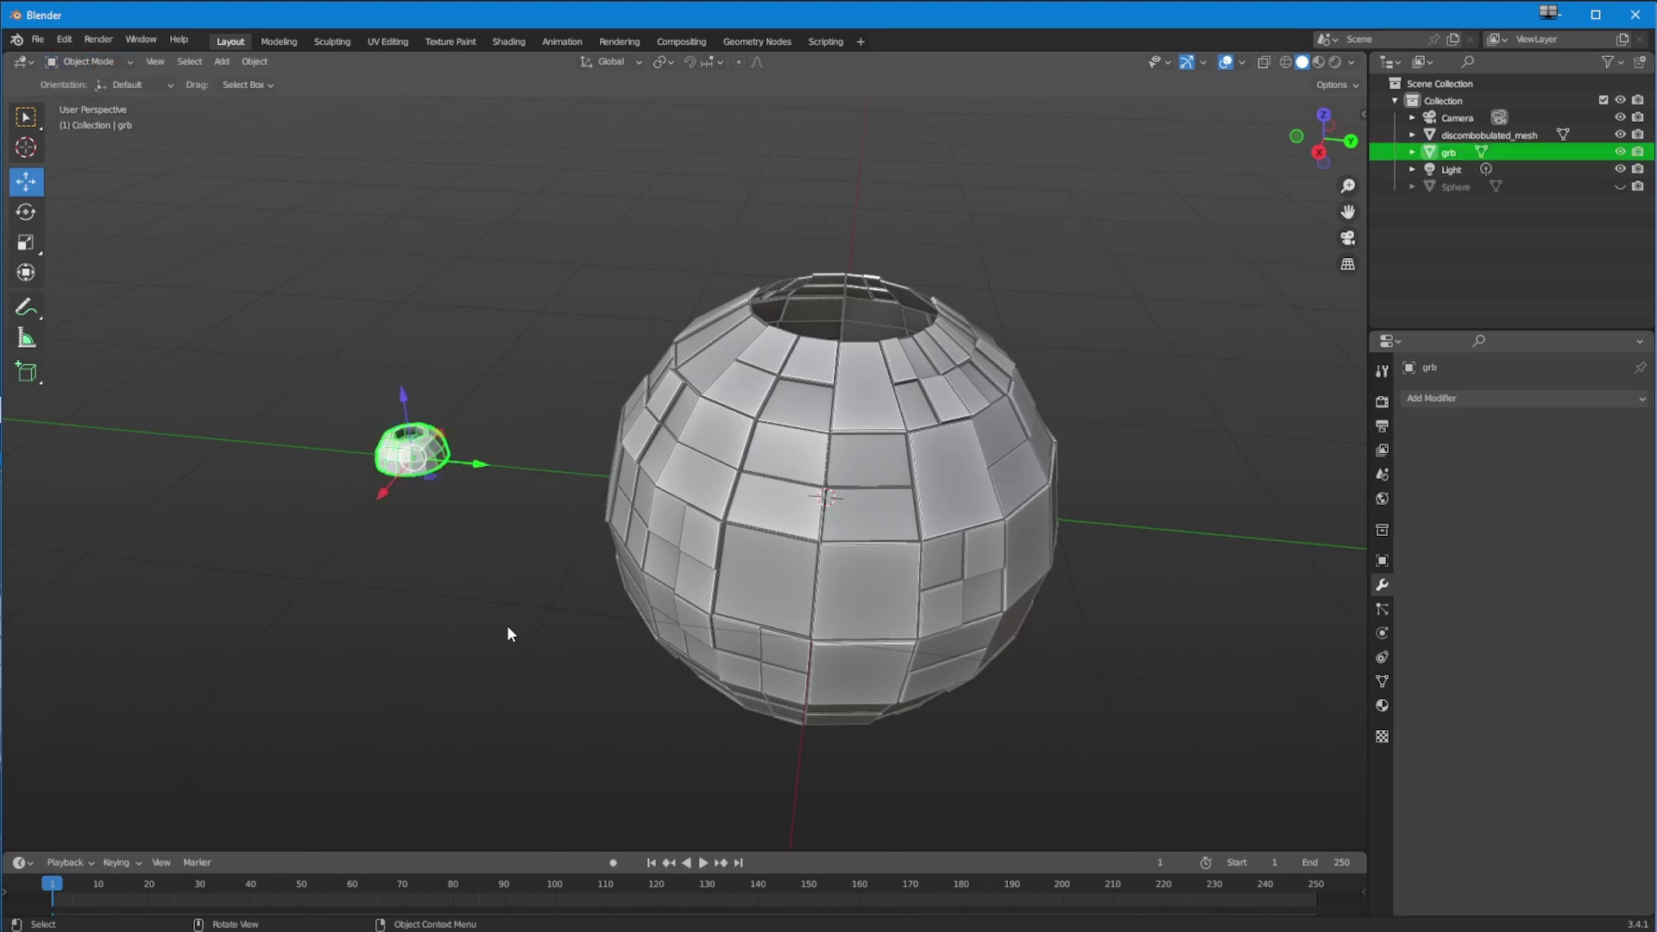
{"action": "key", "text": "Tab"}
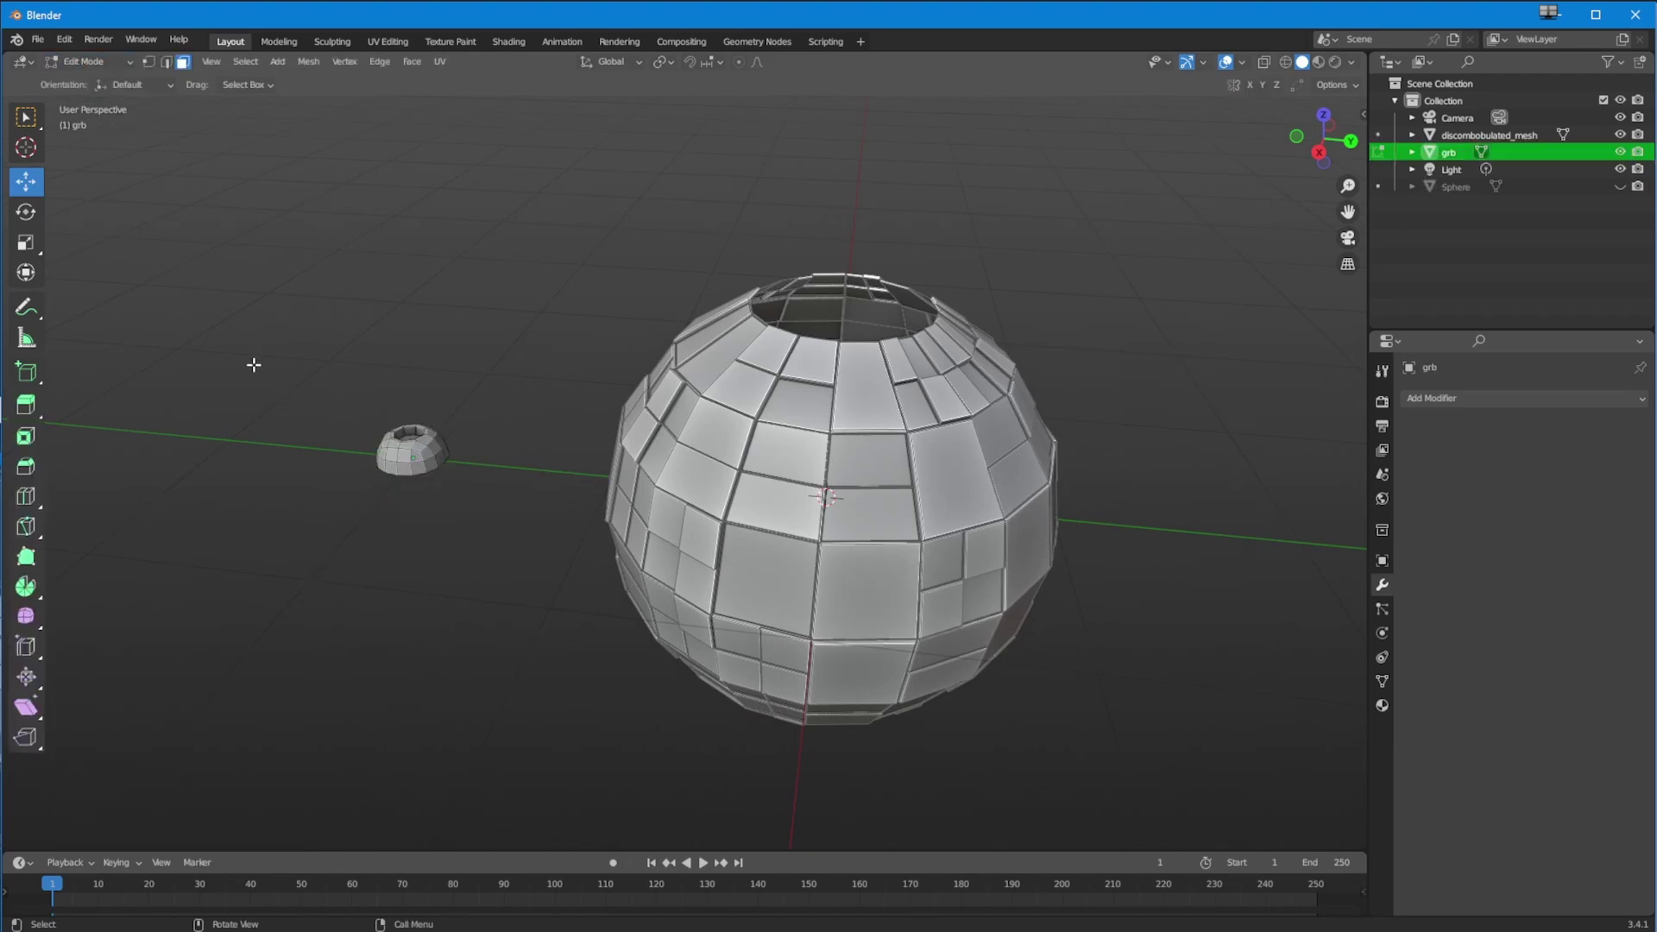
{"action": "key", "text": "a"}
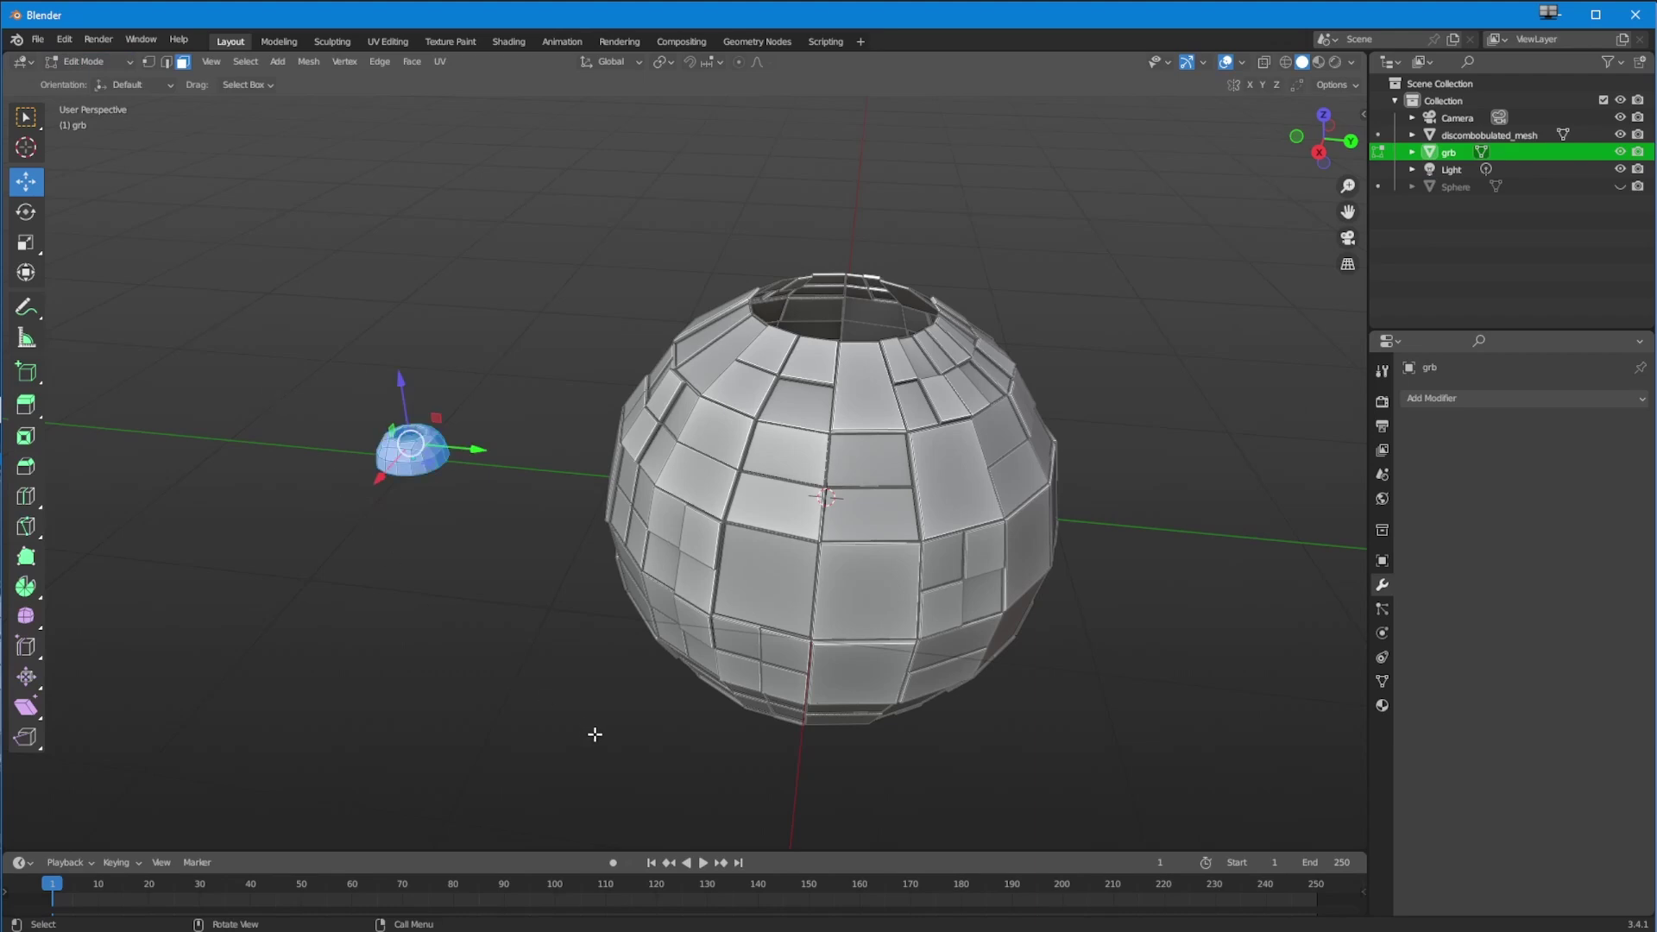
{"action": "key", "text": "s"}
{"action": "left_click", "coordinate": [458, 577]}
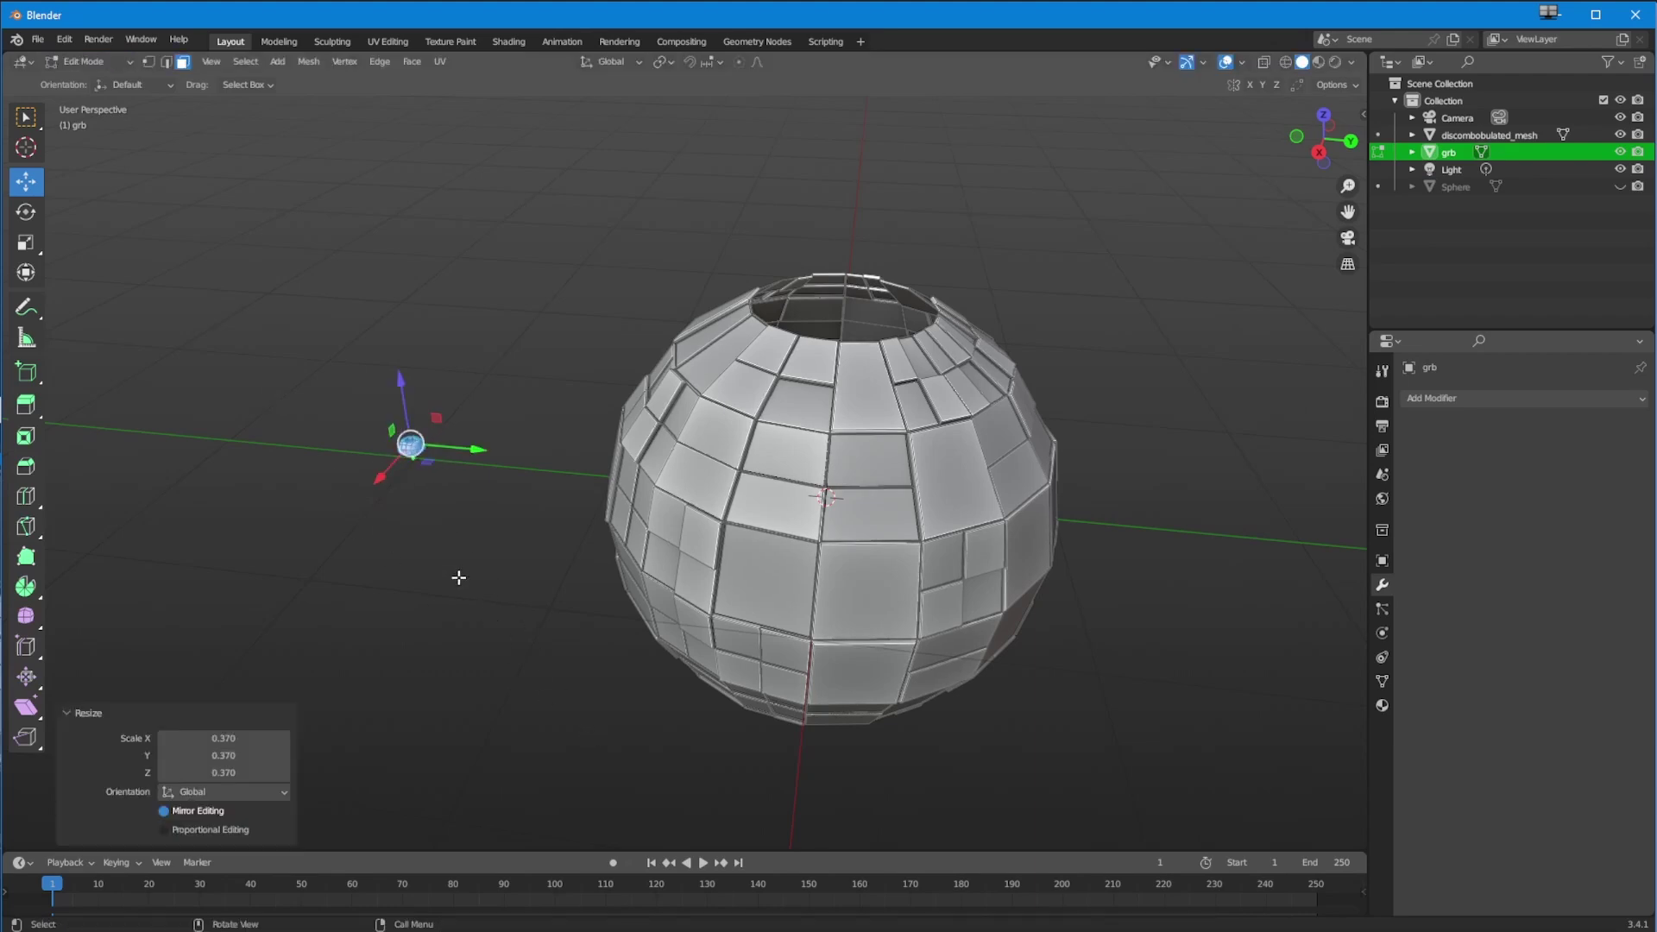
Step: Lower the grb geometry about 0.05 m along Z in the right view, and return to Object Mode
{"action": "key", "text": "KP_3"}
{"action": "left_click_drag", "start_coordinate": [358, 425], "coordinate": [361, 450]}
{"action": "left_click", "coordinate": [86, 61]}
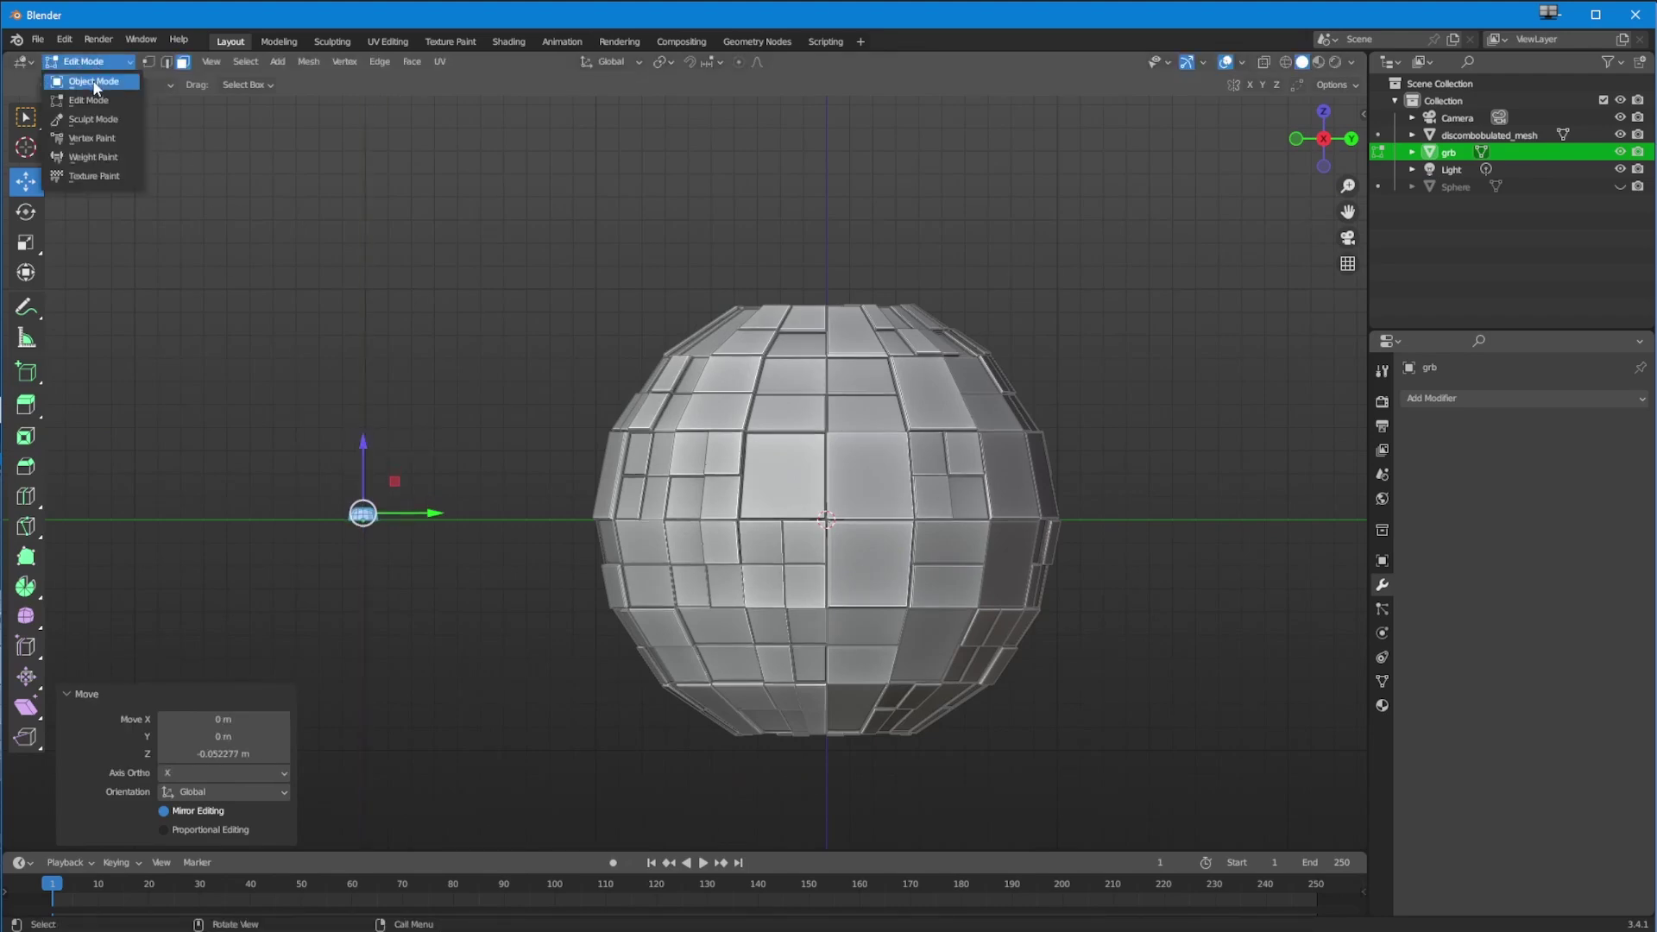
{"action": "left_click", "coordinate": [86, 75]}
Step: Delete the discombobulated mesh and make the original Sphere visible again
{"action": "middle_click_drag", "start_coordinate": [401, 547], "coordinate": [655, 541]}
{"action": "left_click", "coordinate": [849, 609]}
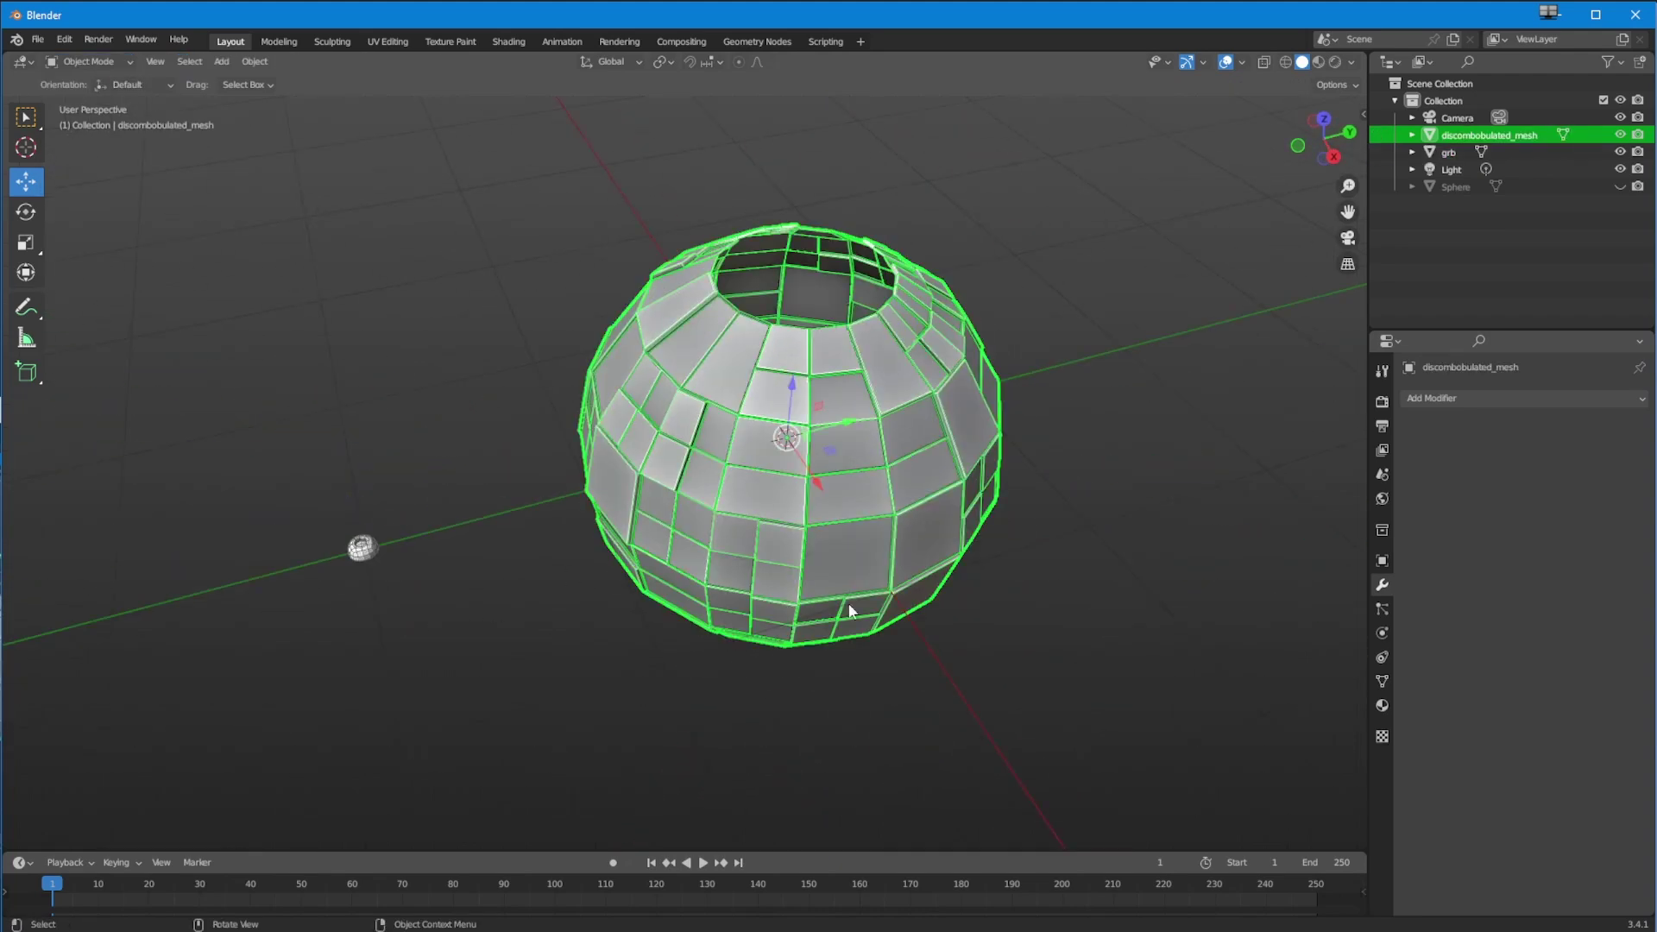
{"action": "key", "text": "Delete"}
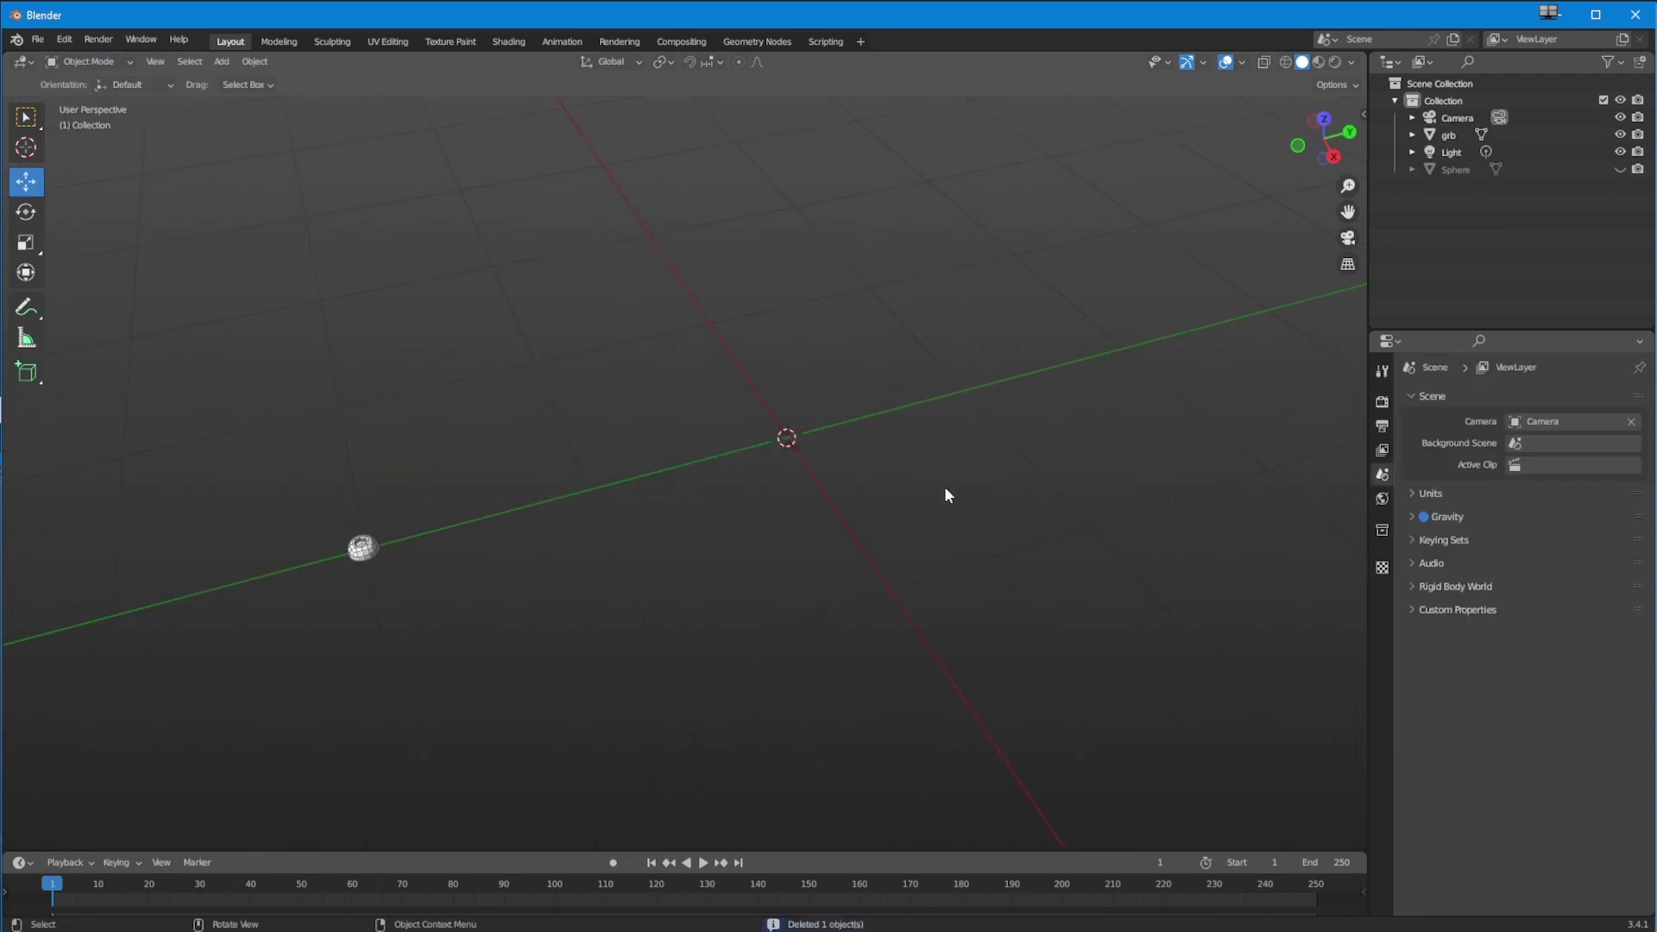
{"action": "left_click", "coordinate": [1619, 169]}
Step: Add a Subdivision Surface modifier to the grb object, and deselect it
{"action": "scroll", "coordinate": [397, 636], "scroll_direction": "up", "scroll_amount": 3}
{"action": "middle_click_drag", "start_coordinate": [383, 597], "coordinate": [518, 483], "text": "shift"}
{"action": "scroll", "coordinate": [319, 569], "scroll_direction": "up", "scroll_amount": 3}
{"action": "middle_click_drag", "start_coordinate": [623, 580], "coordinate": [532, 592]}
{"action": "left_click", "coordinate": [492, 649]}
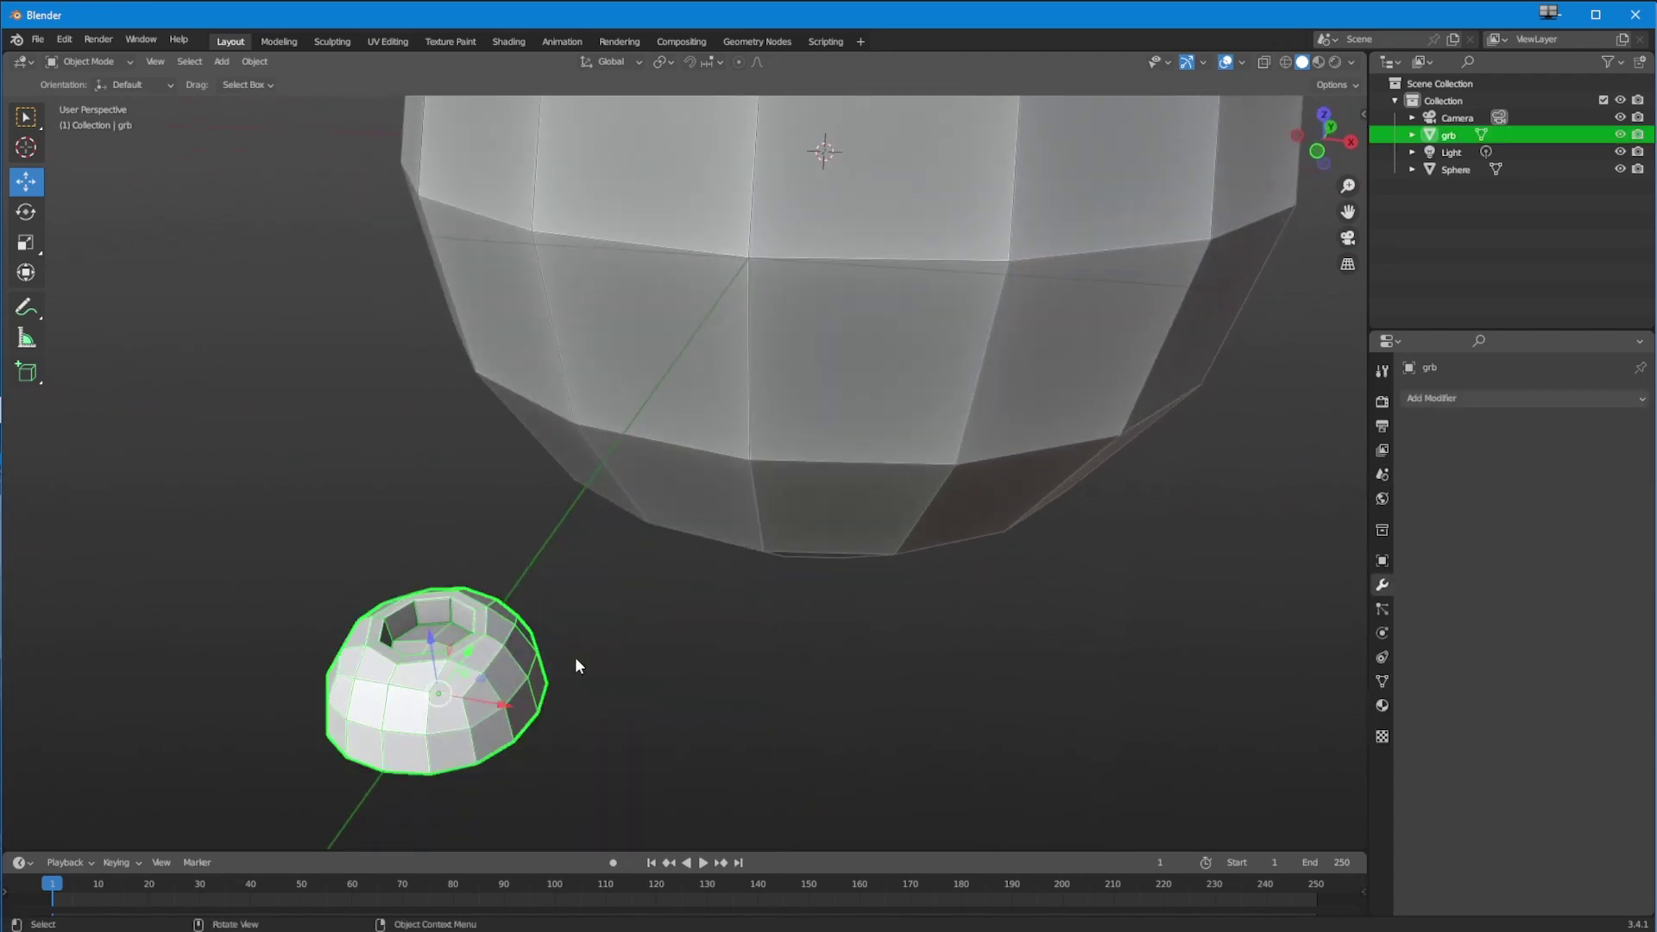
{"action": "left_click", "coordinate": [1439, 399]}
{"action": "left_click", "coordinate": [1342, 712]}
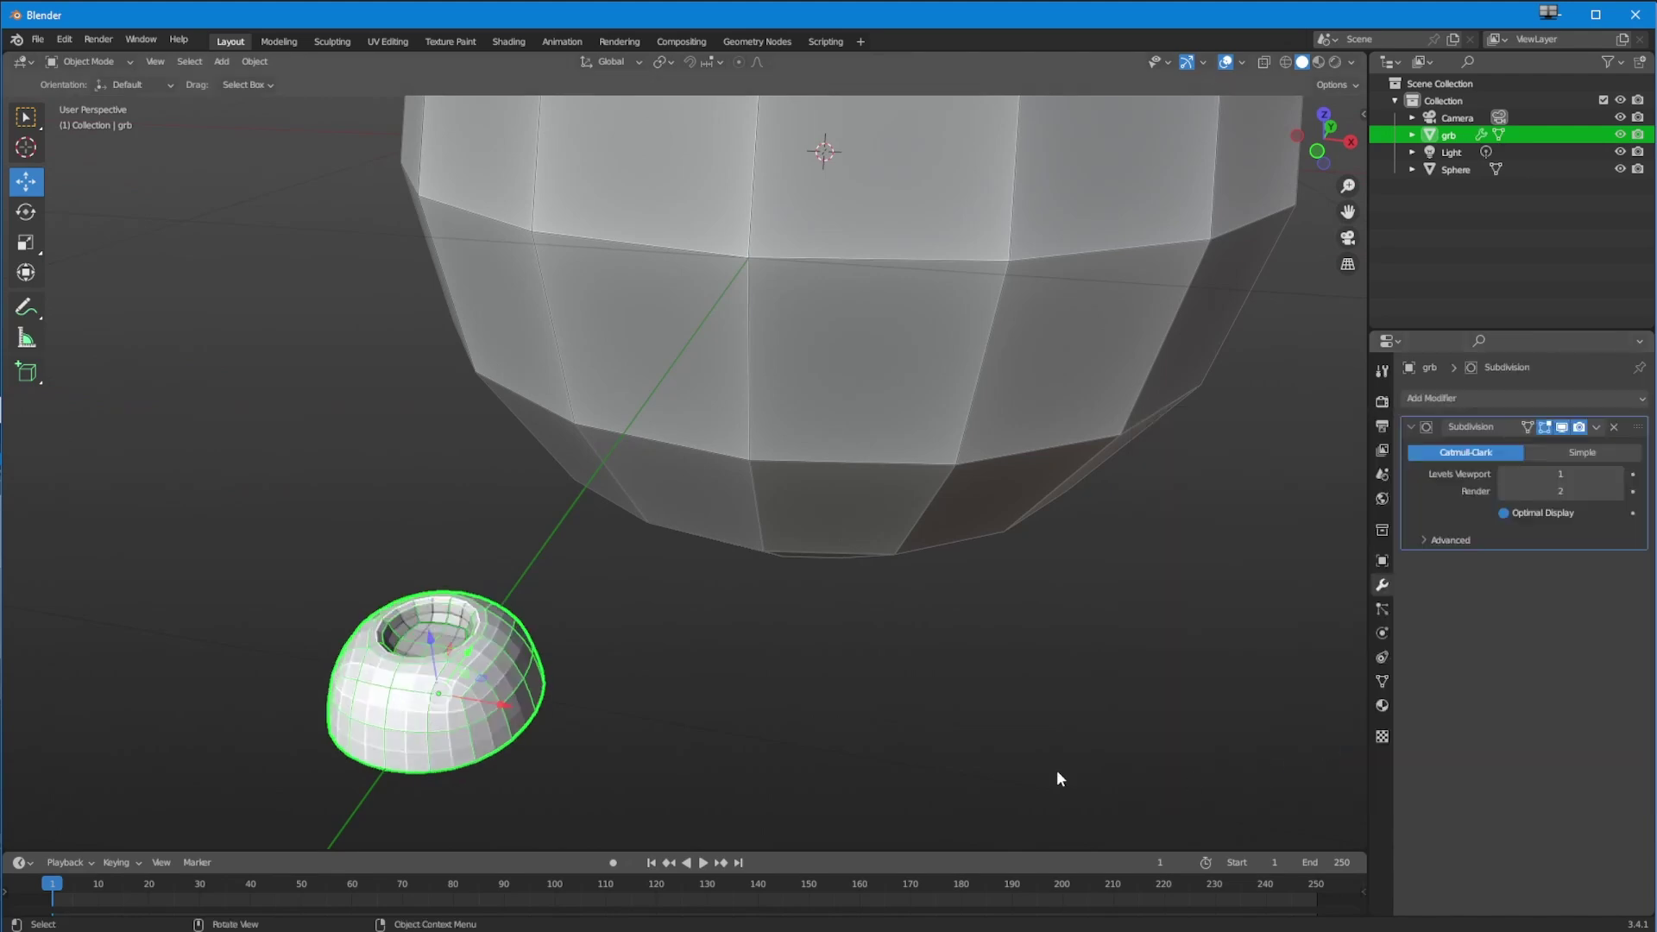
{"action": "left_click", "coordinate": [637, 775]}
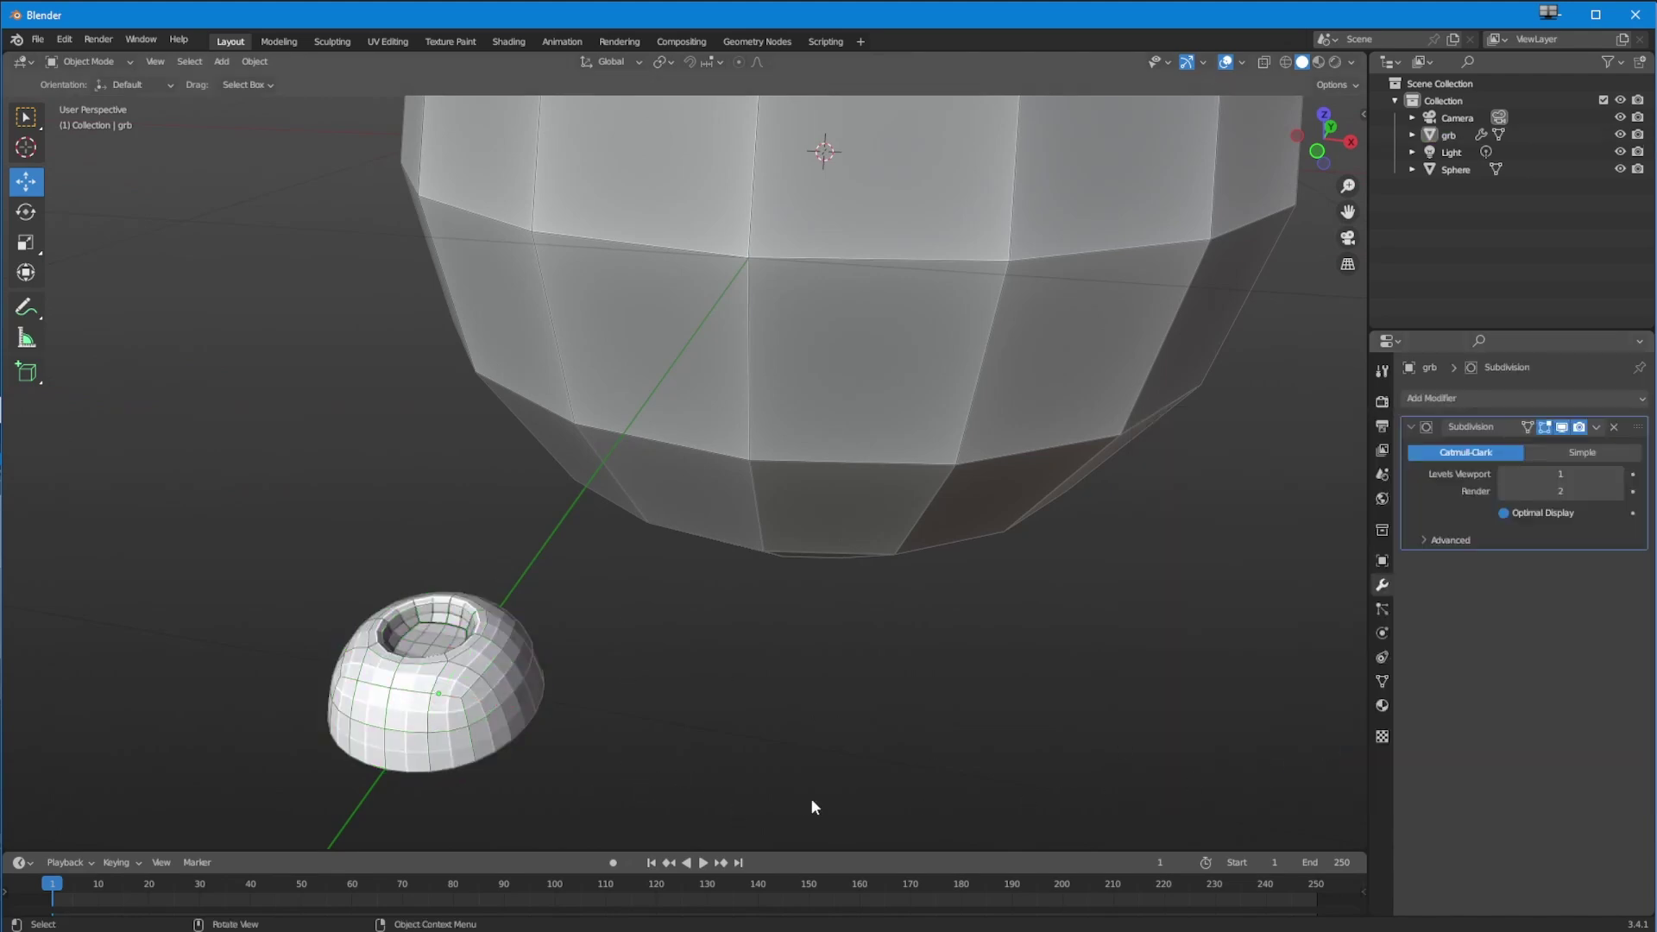
Step: Remove the Subdivision Surface modifier from the grb object
{"action": "left_click", "coordinate": [1612, 427]}
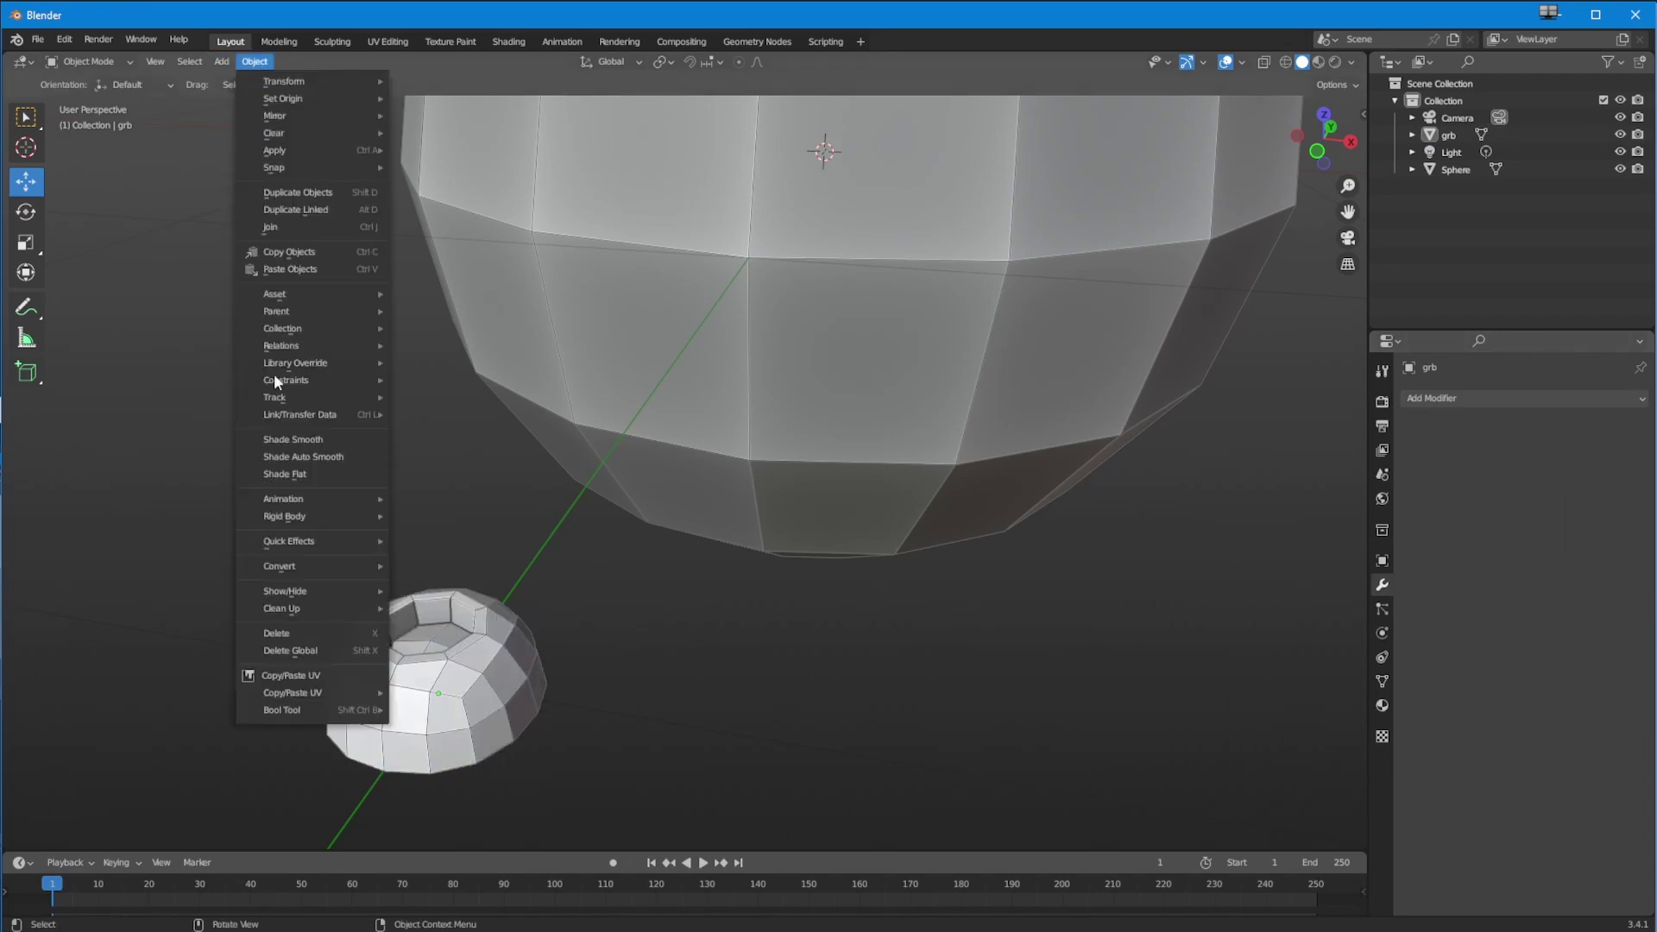
{"action": "middle_click_drag", "start_coordinate": [484, 576], "coordinate": [457, 570]}
{"action": "scroll", "coordinate": [455, 570], "scroll_direction": "down", "scroll_amount": 6}
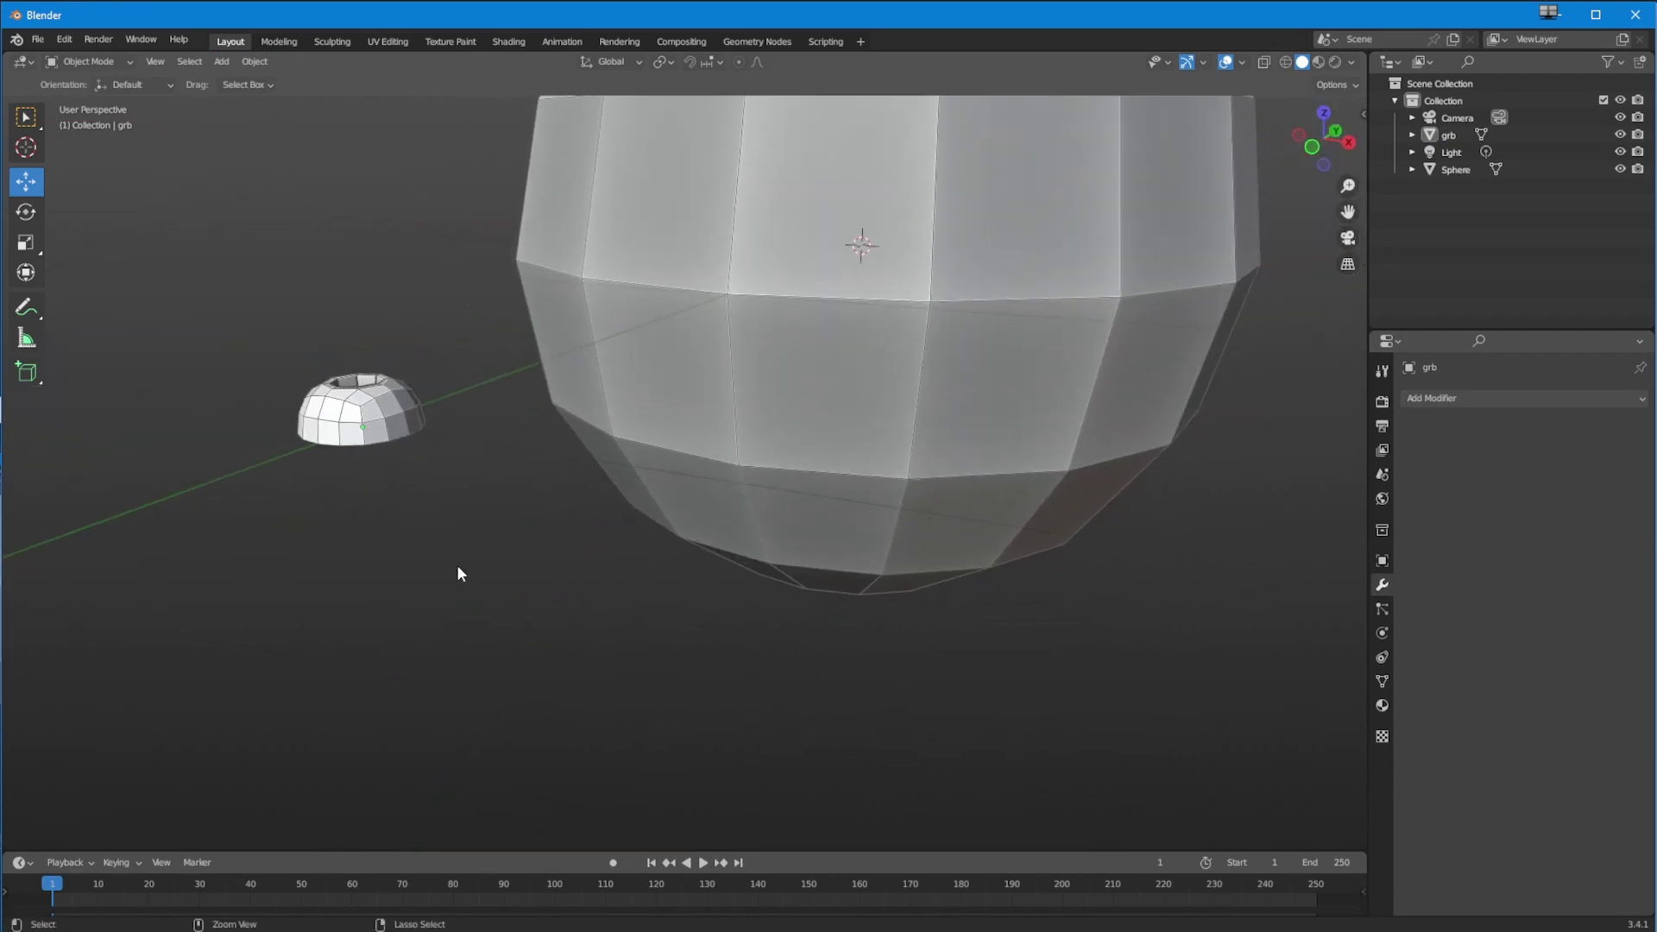
{"action": "middle_click_drag", "start_coordinate": [371, 681], "coordinate": [362, 658]}
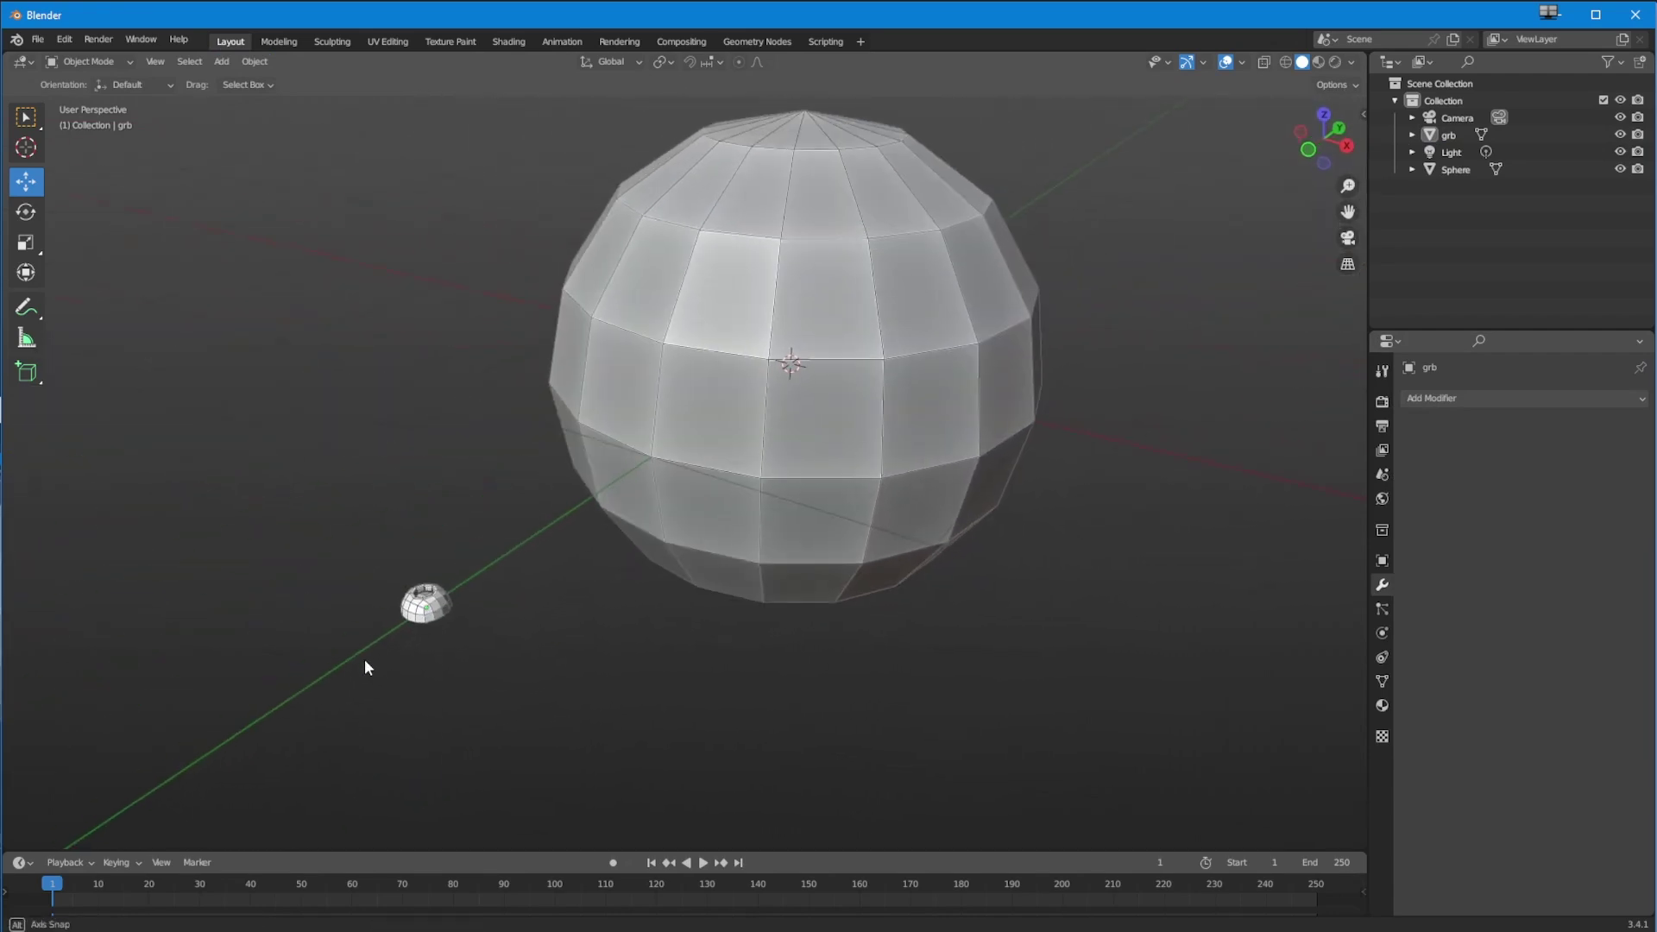
Step: Register the grb object as a doodad in the Discombobulator settings, and close the settings
{"action": "left_click", "coordinate": [421, 600]}
{"action": "middle_click_drag", "start_coordinate": [483, 746], "coordinate": [481, 673]}
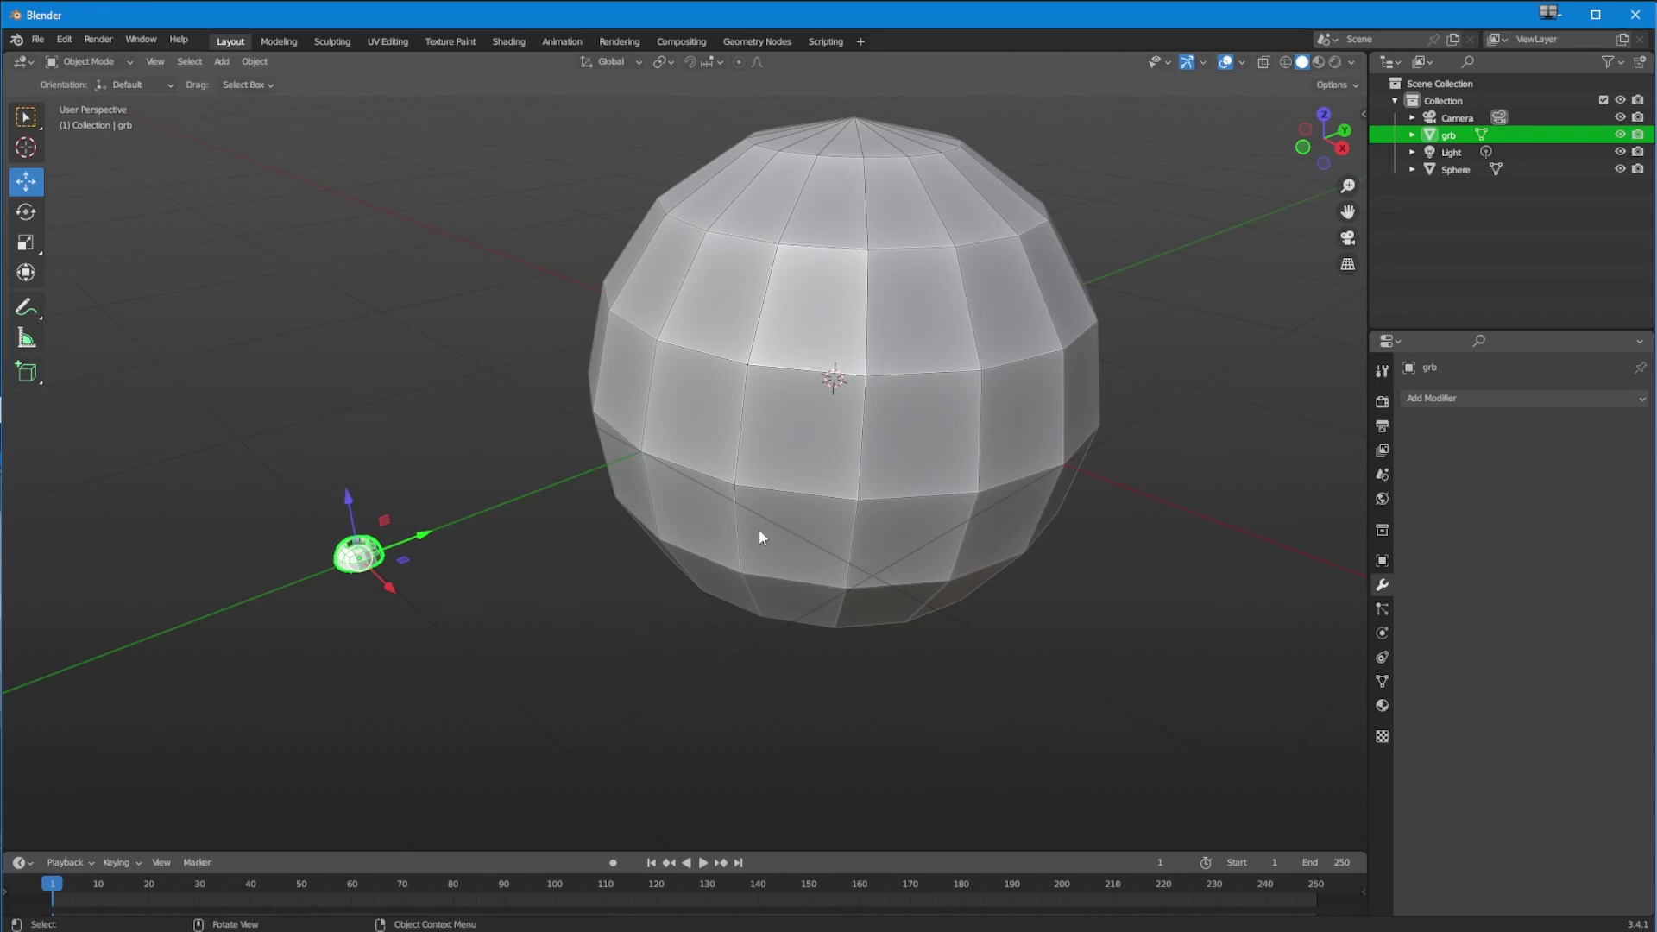
{"action": "left_click", "coordinate": [758, 437]}
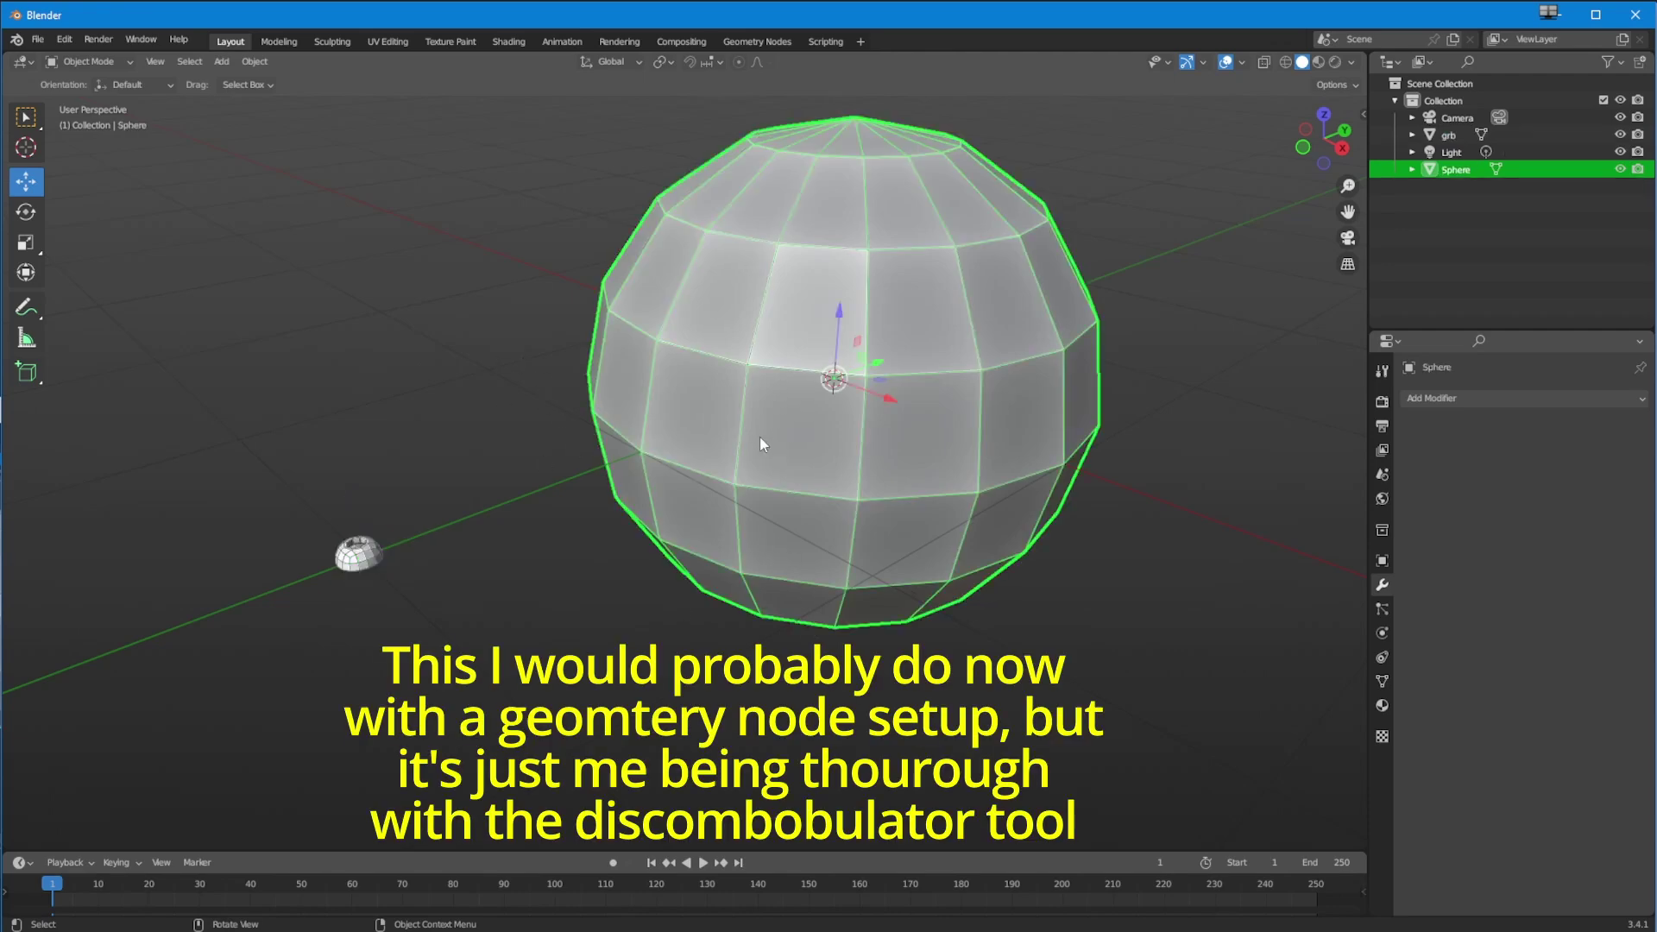
{"action": "left_click", "coordinate": [377, 562]}
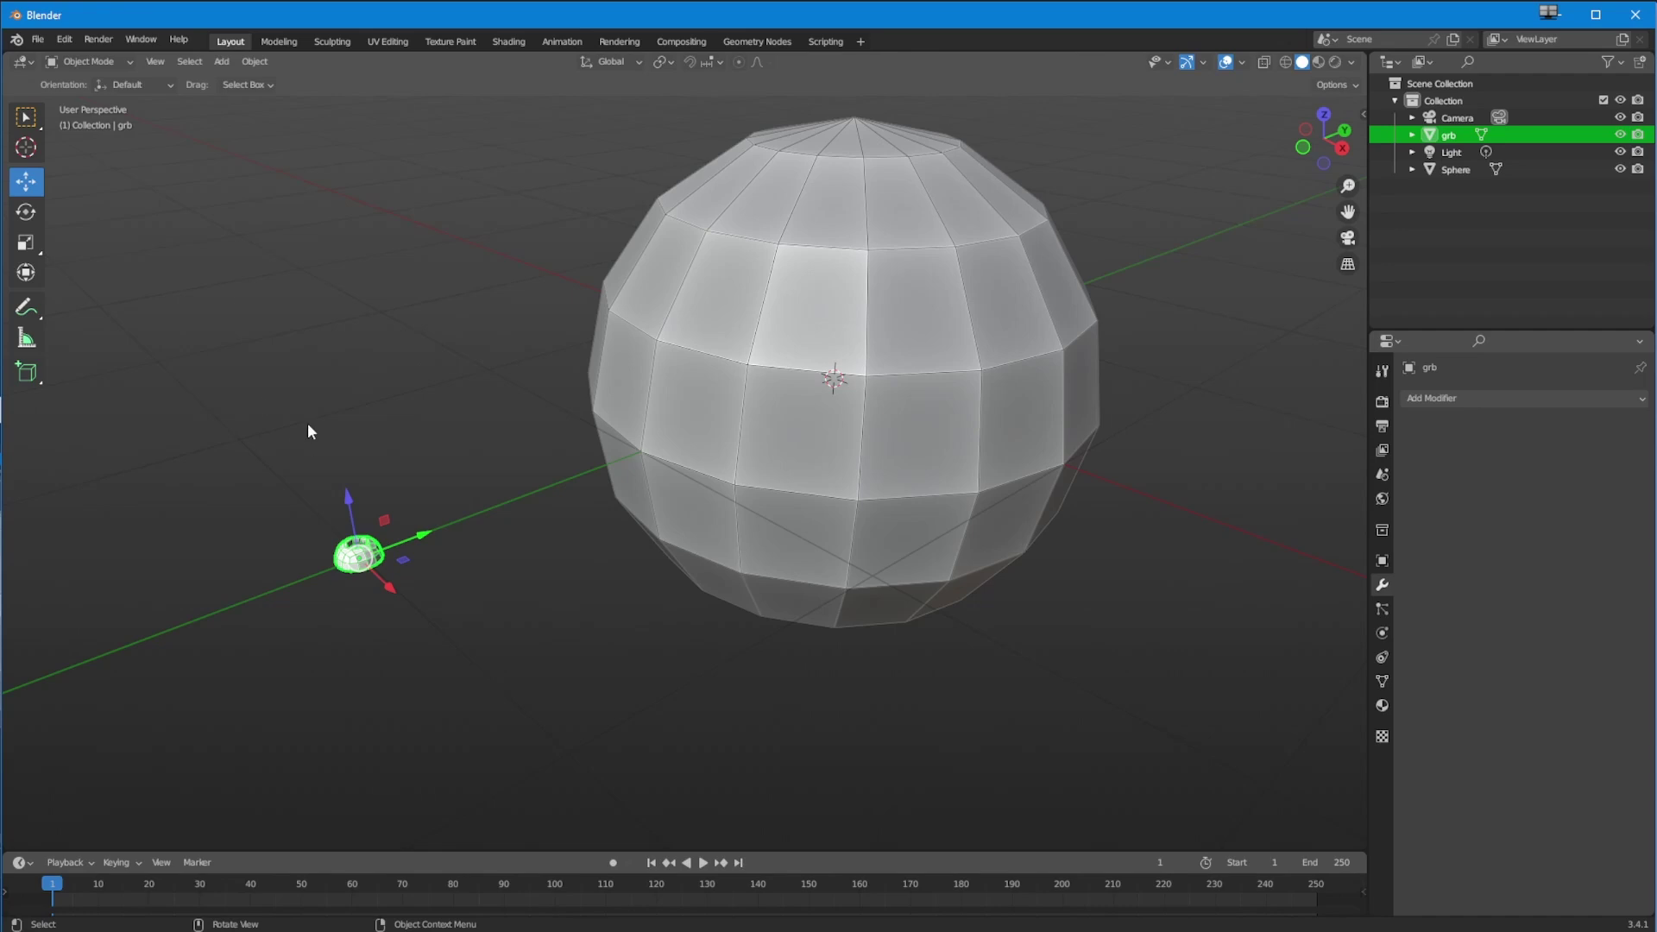
{"action": "left_click", "coordinate": [255, 63]}
{"action": "mouse_move", "coordinate": [222, 62]}
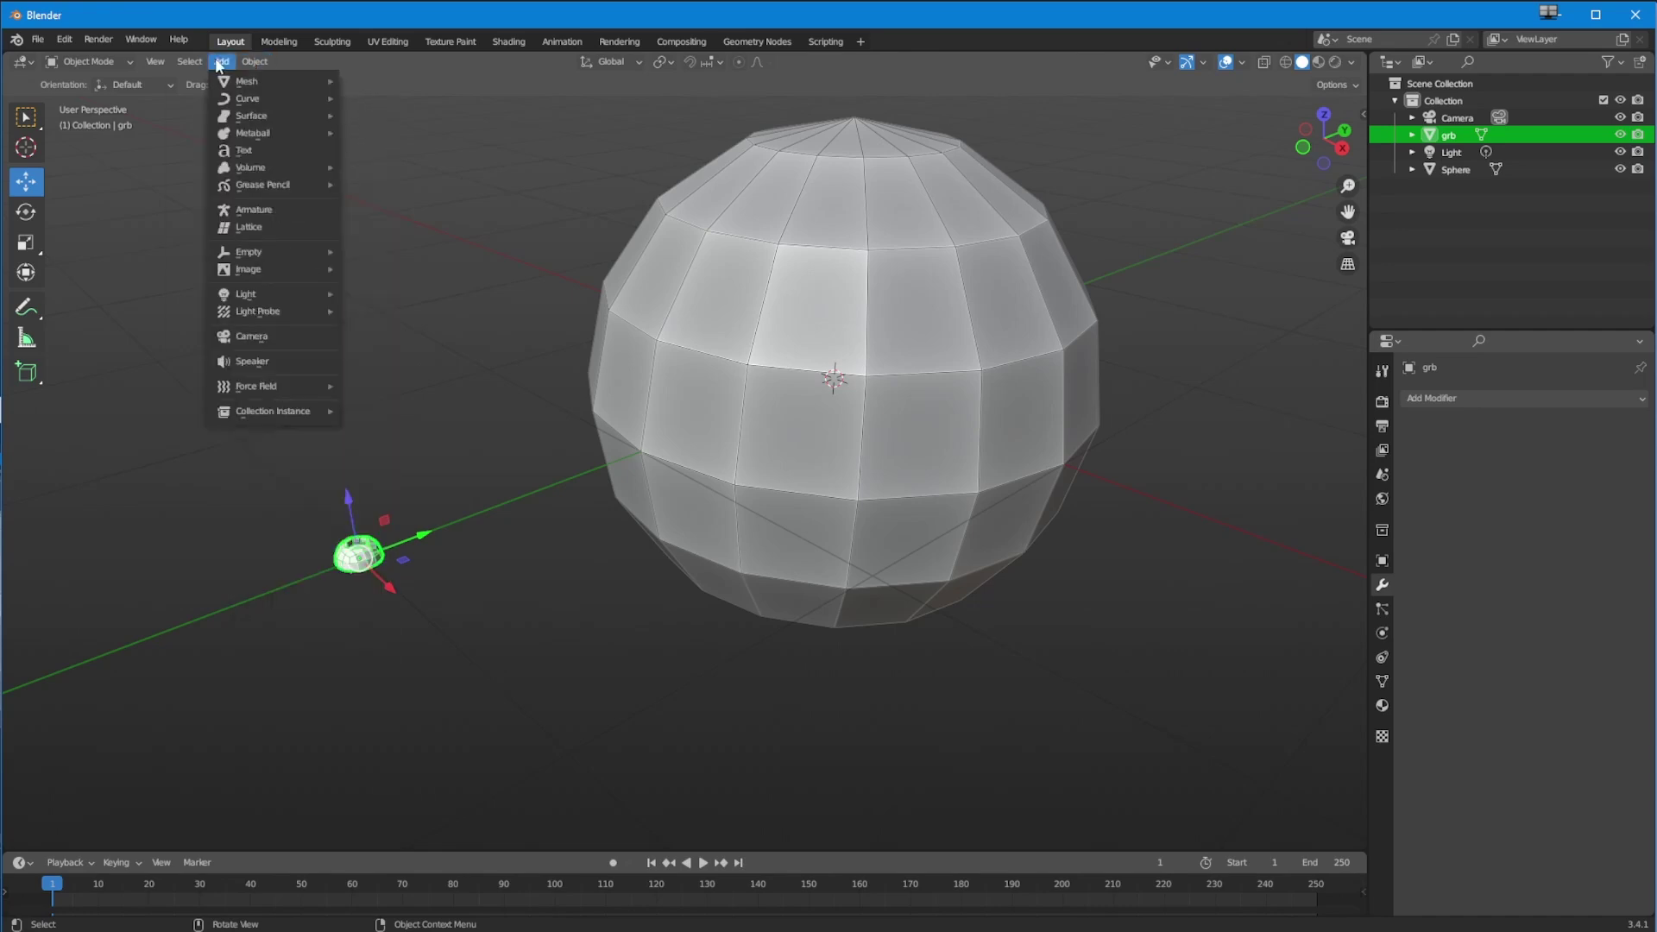
{"action": "mouse_move", "coordinate": [259, 81]}
{"action": "left_click", "coordinate": [385, 529]}
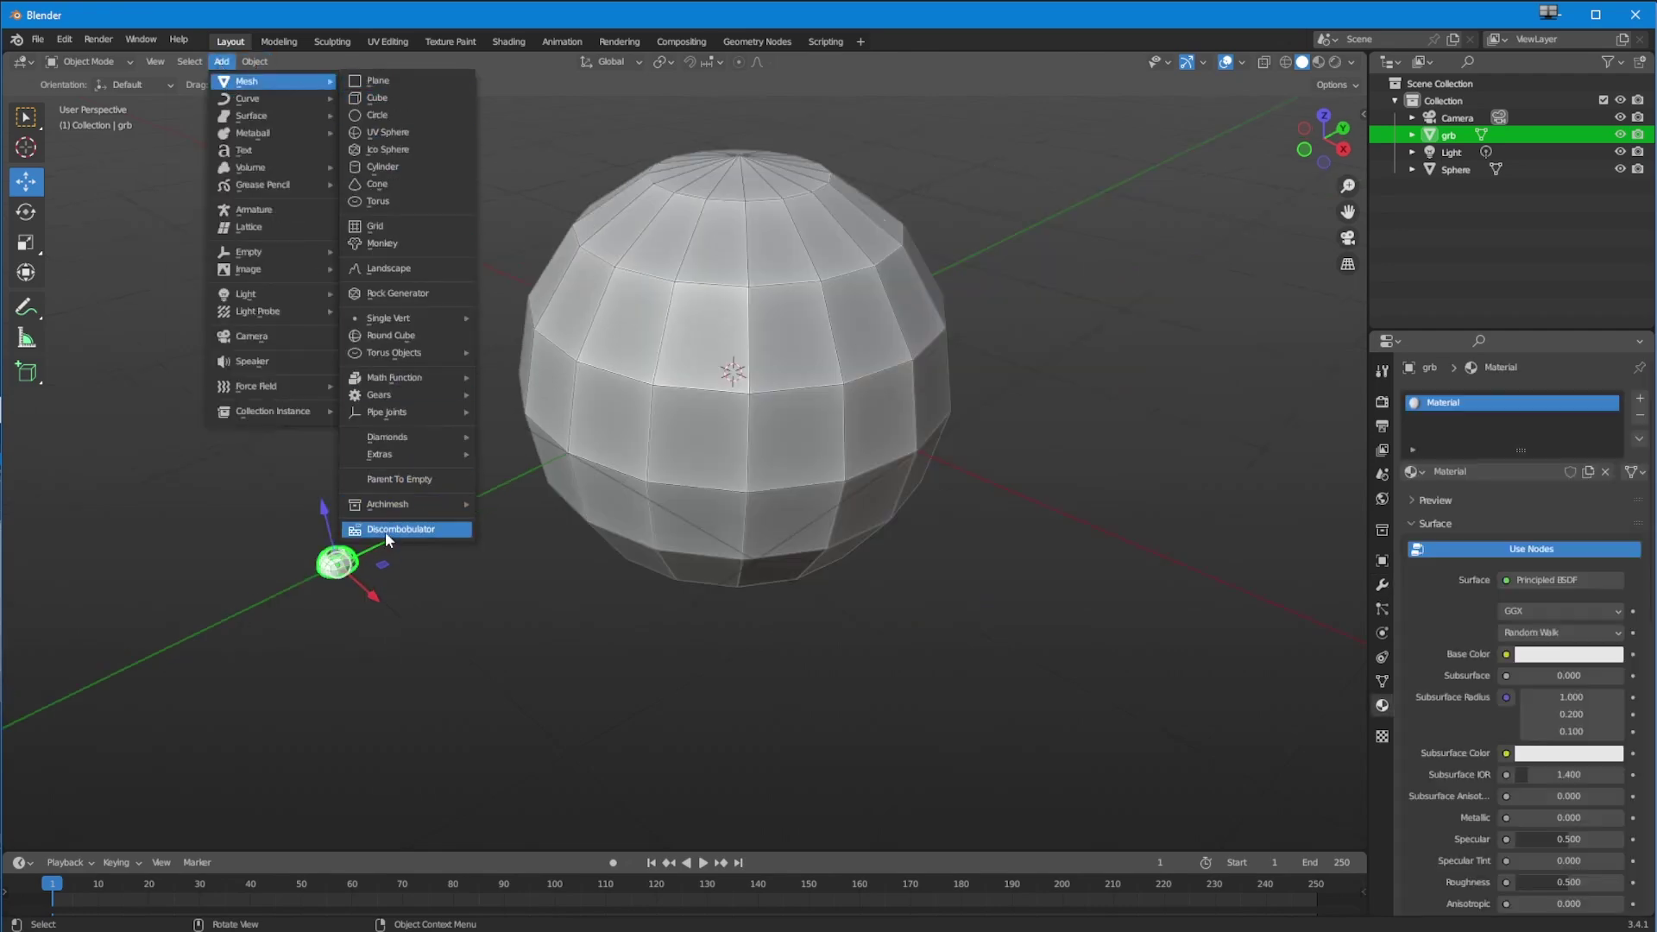
{"action": "left_click_drag", "start_coordinate": [349, 418], "coordinate": [139, 153]}
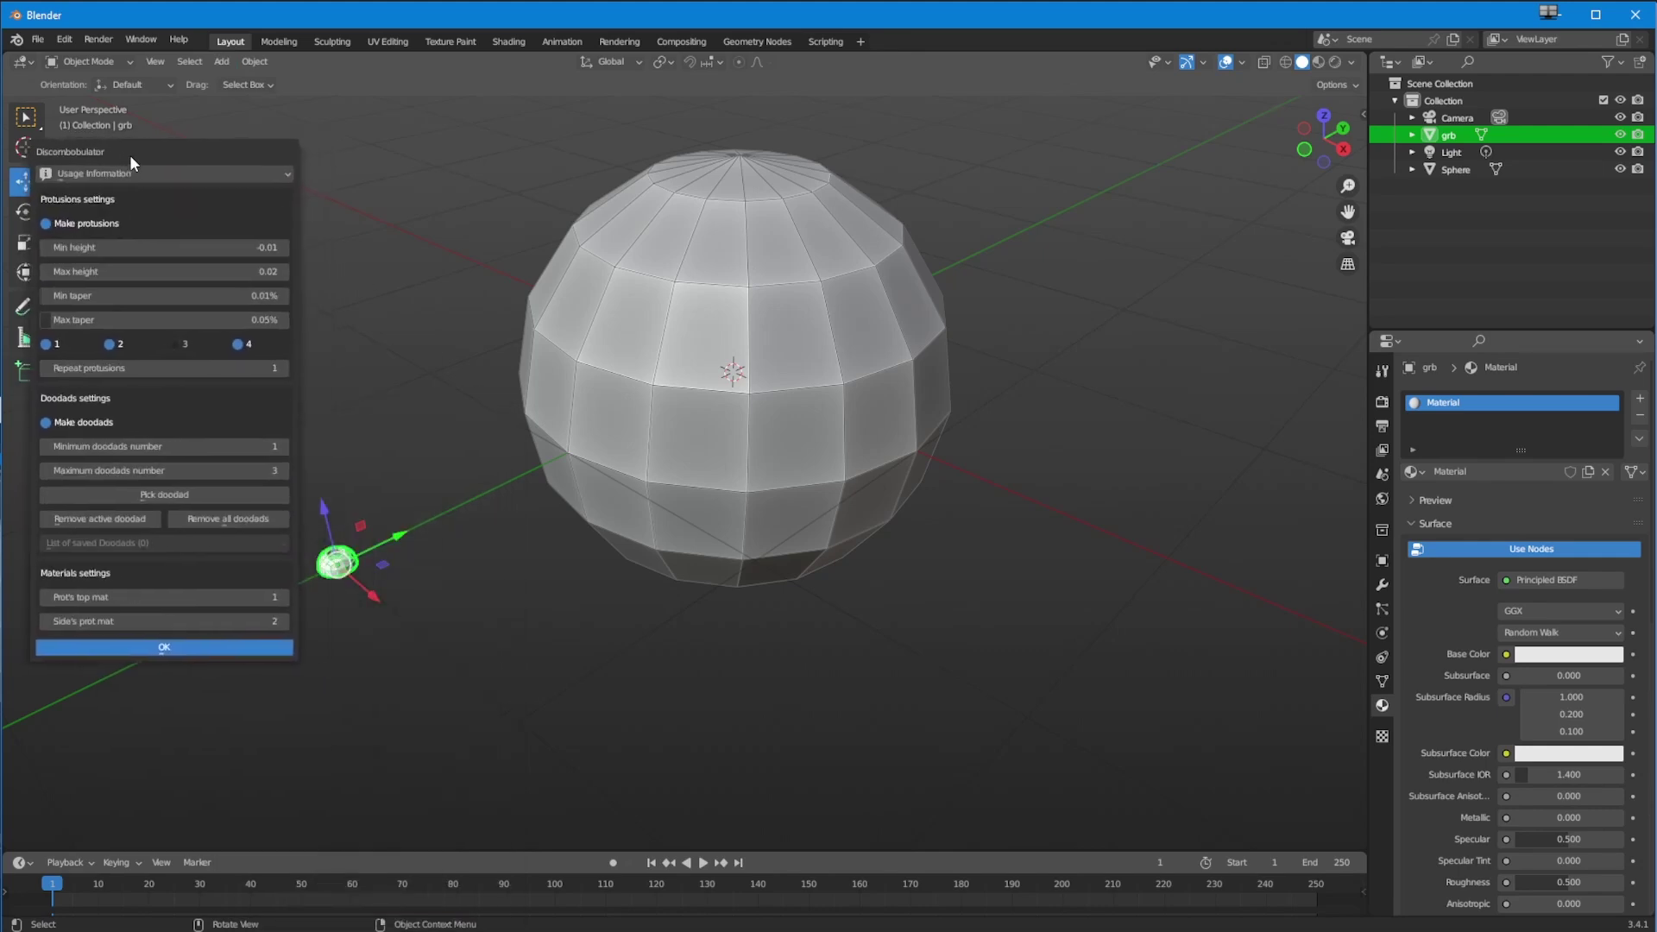
{"action": "left_click", "coordinate": [167, 493]}
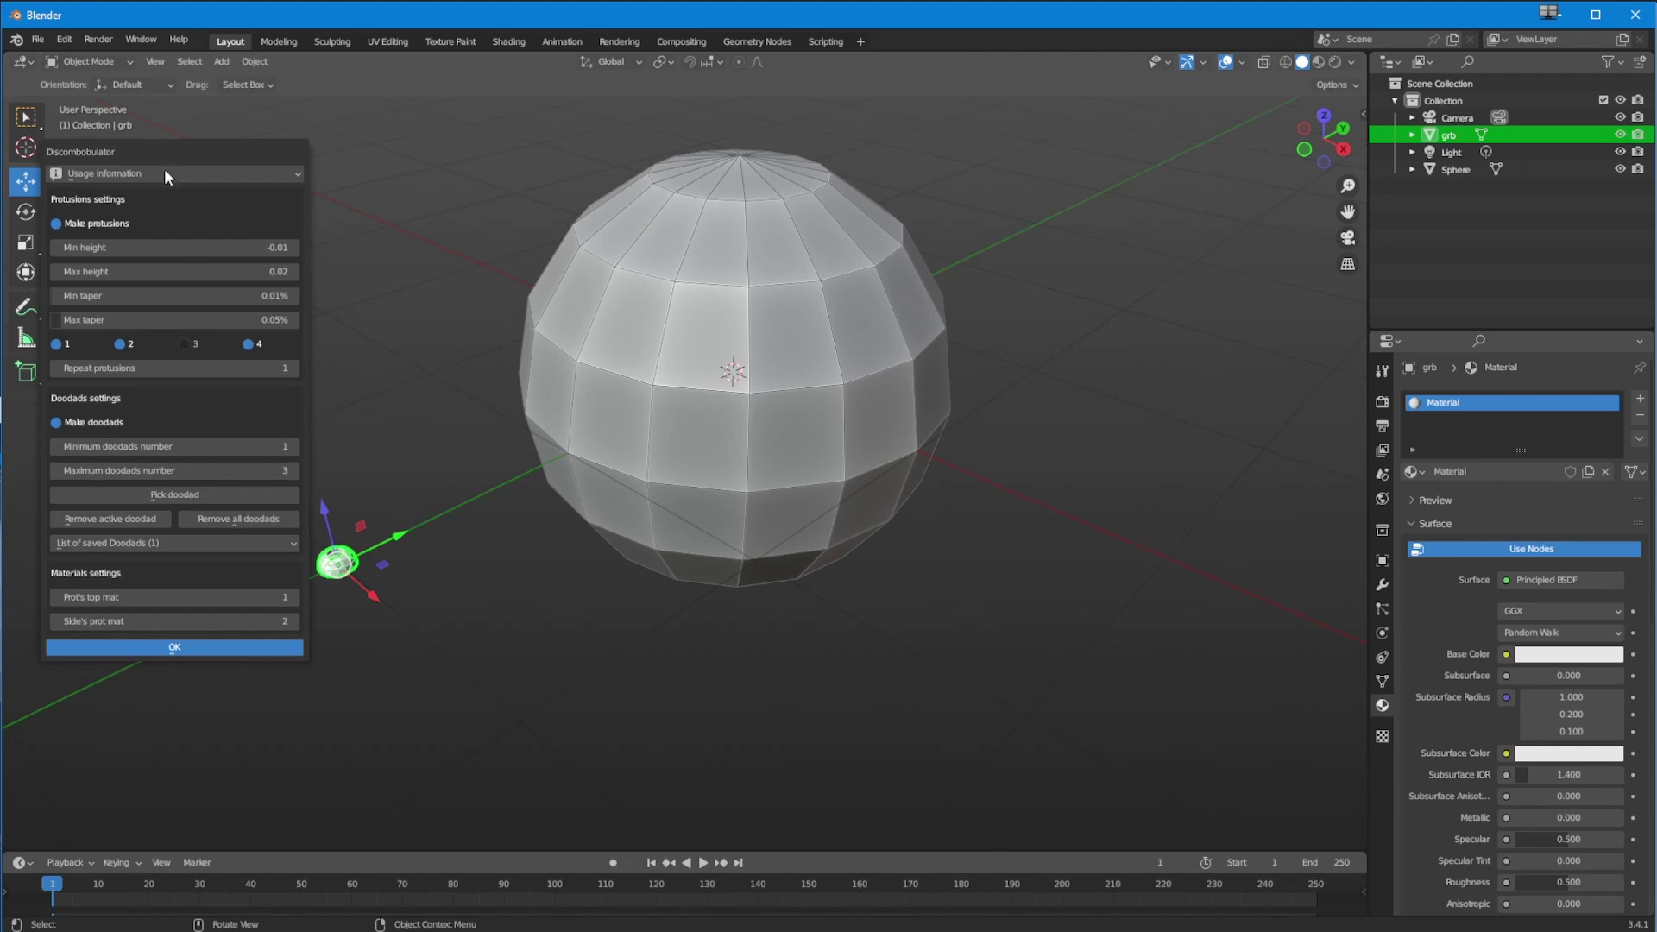
{"action": "left_click_drag", "start_coordinate": [164, 168], "coordinate": [164, 226]}
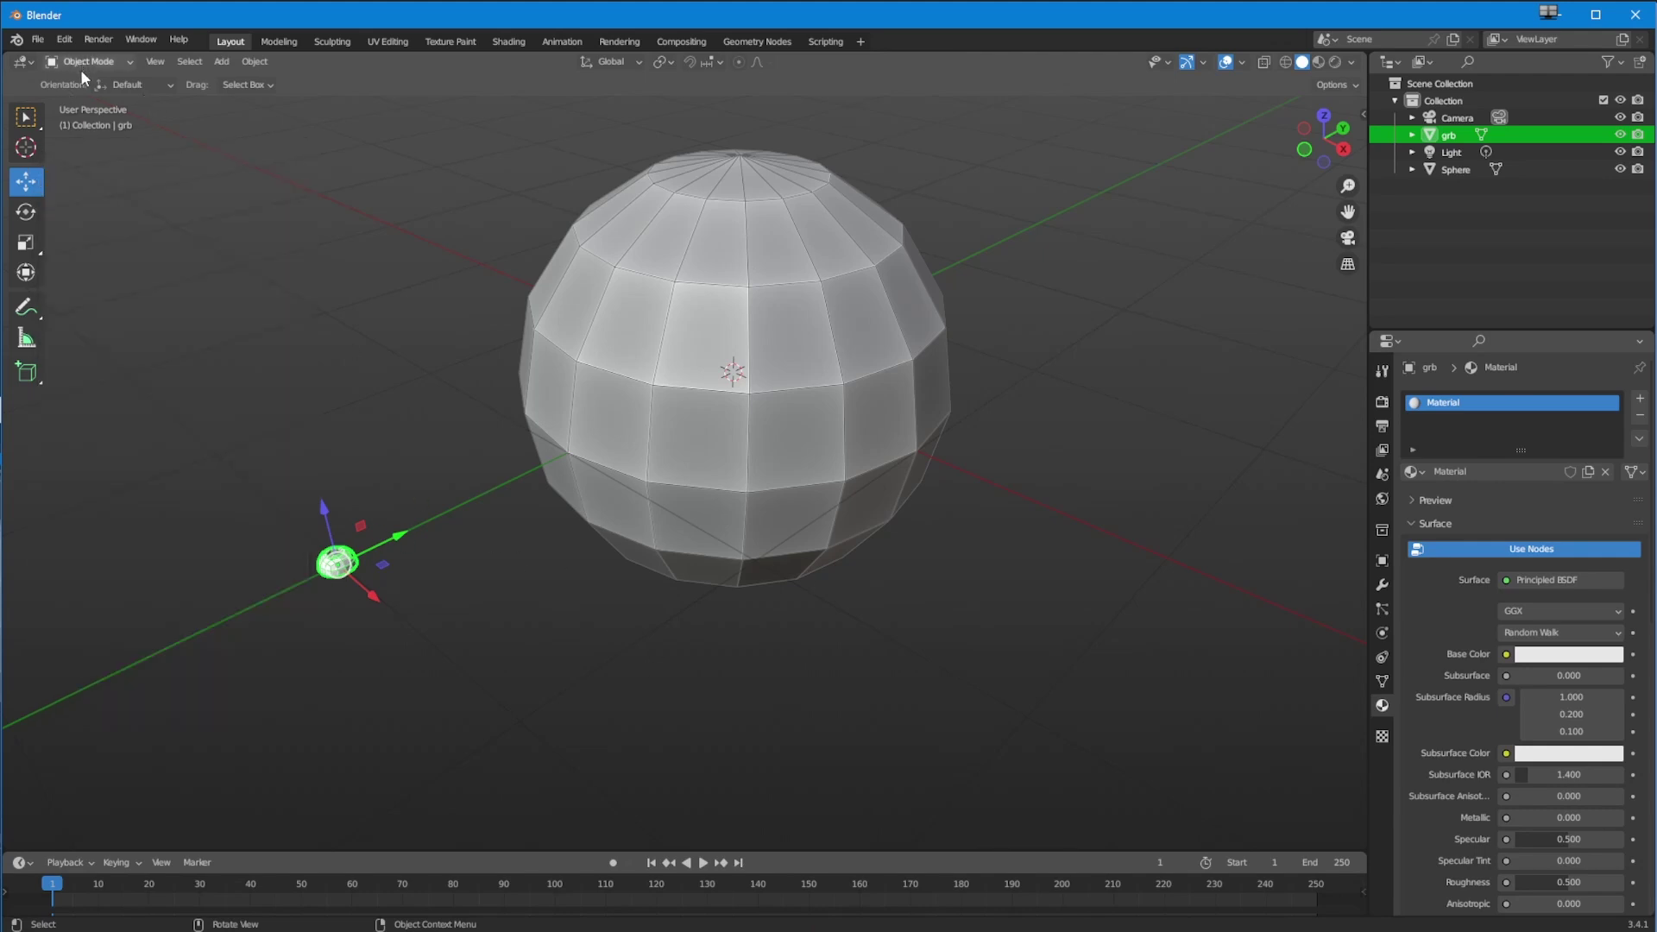
{"action": "left_click", "coordinate": [142, 179]}
Step: Put the large Sphere in Edit Mode and check Discombobulator's list of saved doodads
{"action": "left_click", "coordinate": [676, 403]}
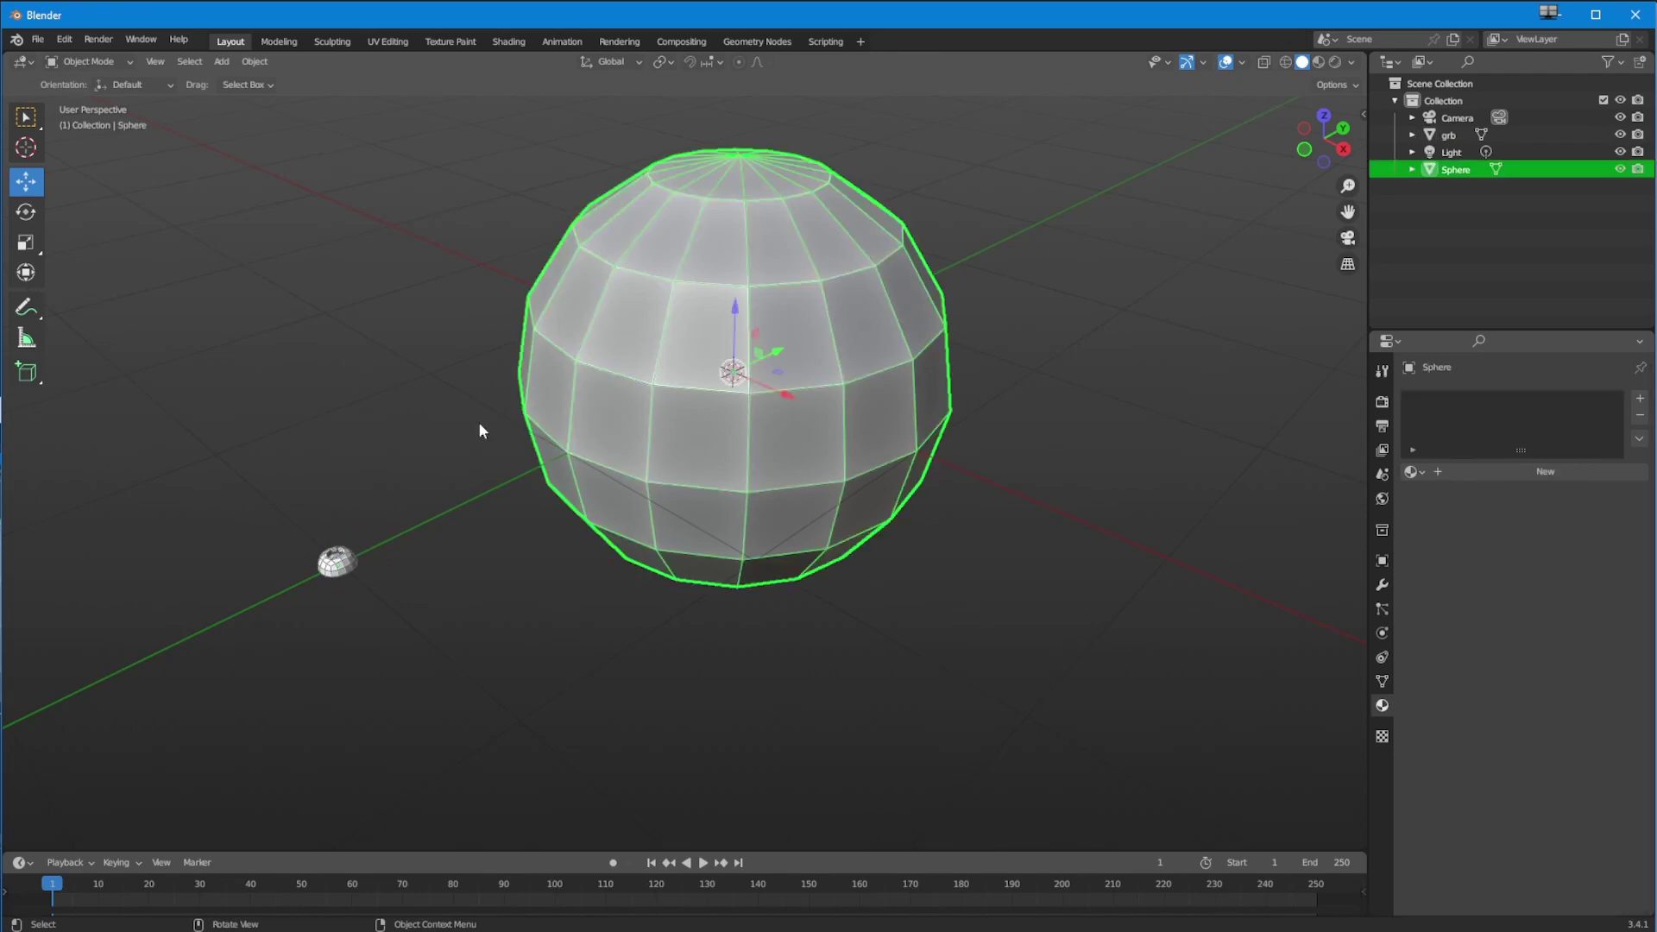
{"action": "left_click", "coordinate": [90, 65]}
{"action": "left_click", "coordinate": [90, 102]}
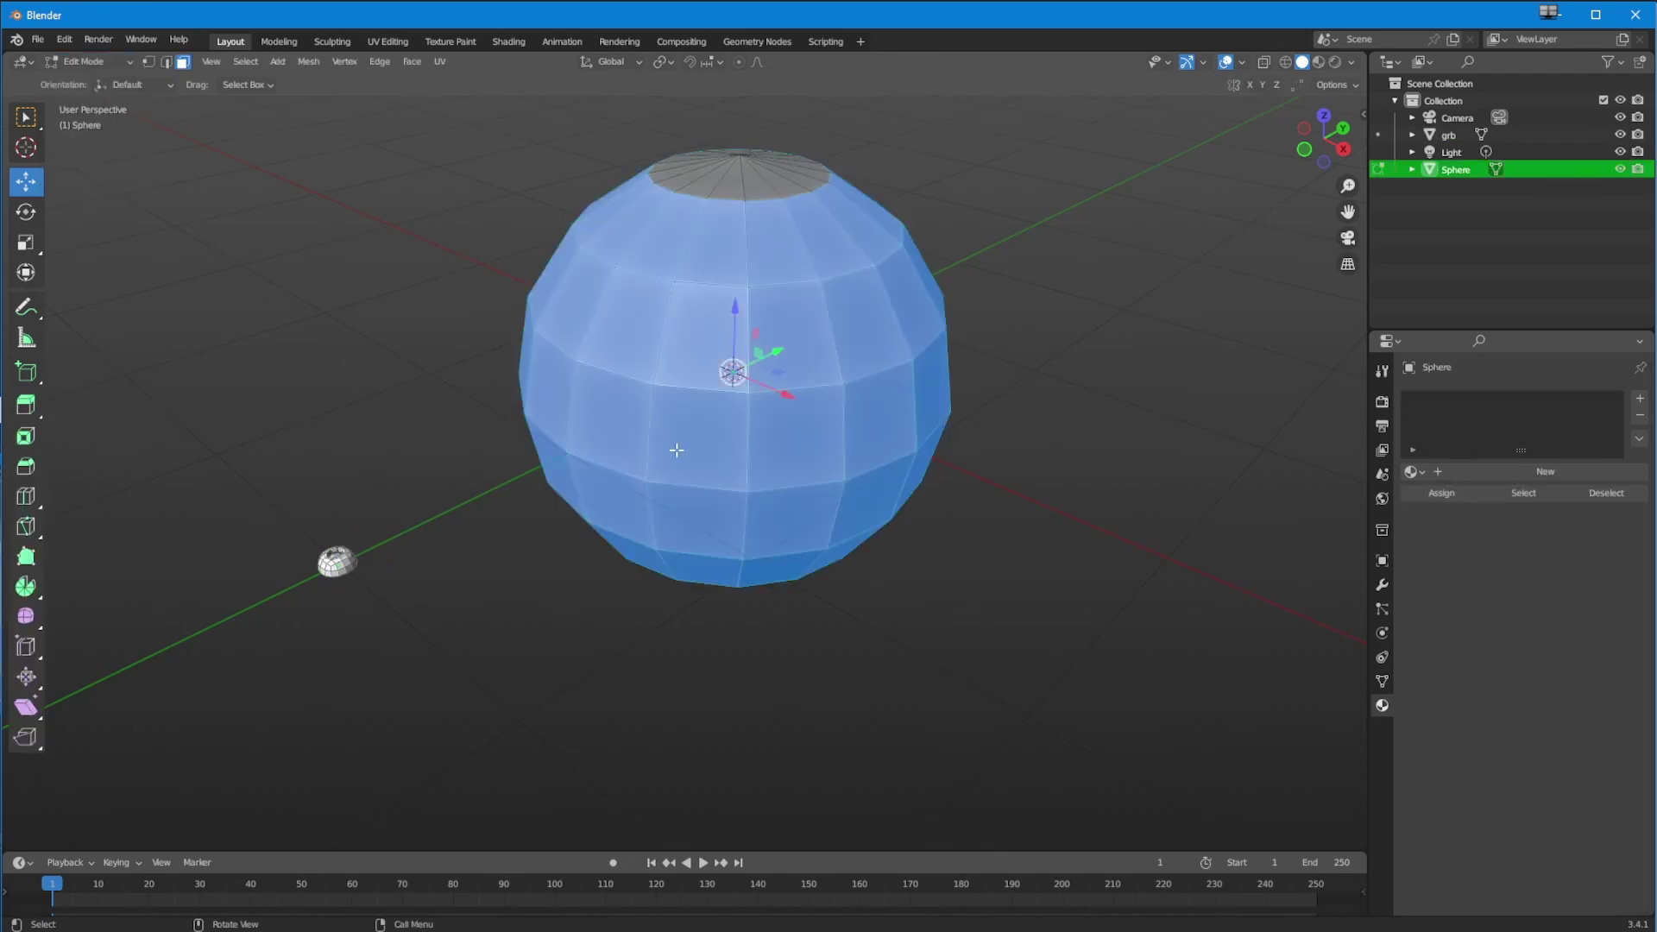
{"action": "left_click", "coordinate": [277, 62]}
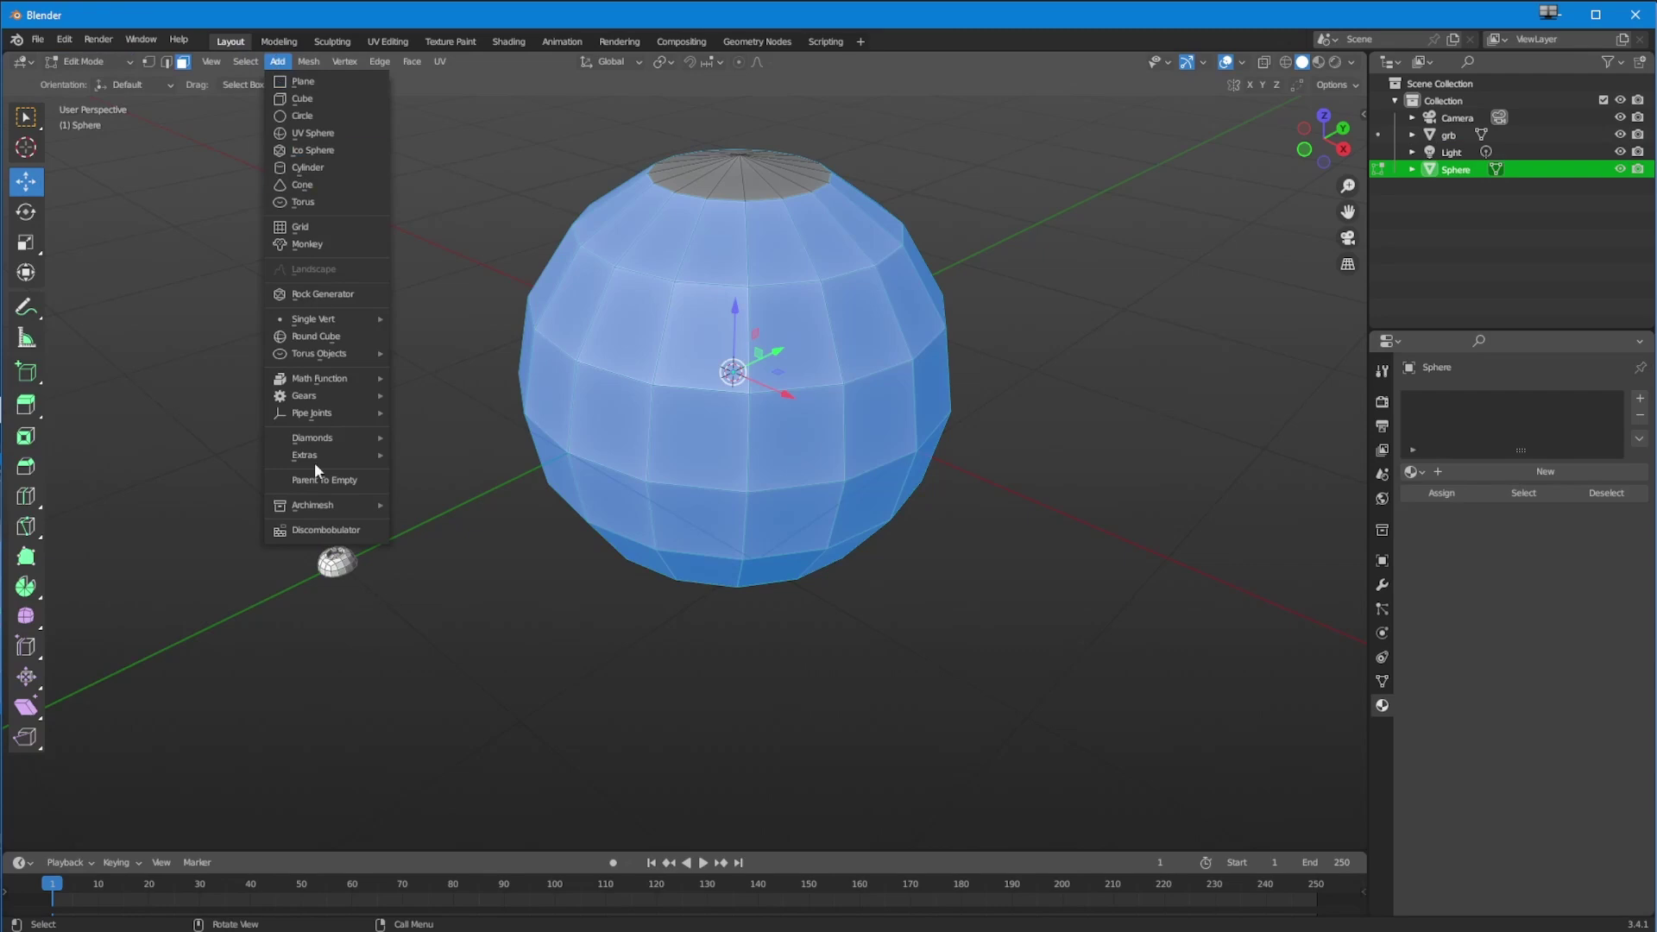
{"action": "left_click", "coordinate": [312, 529]}
{"action": "left_click_drag", "start_coordinate": [274, 418], "coordinate": [201, 114]}
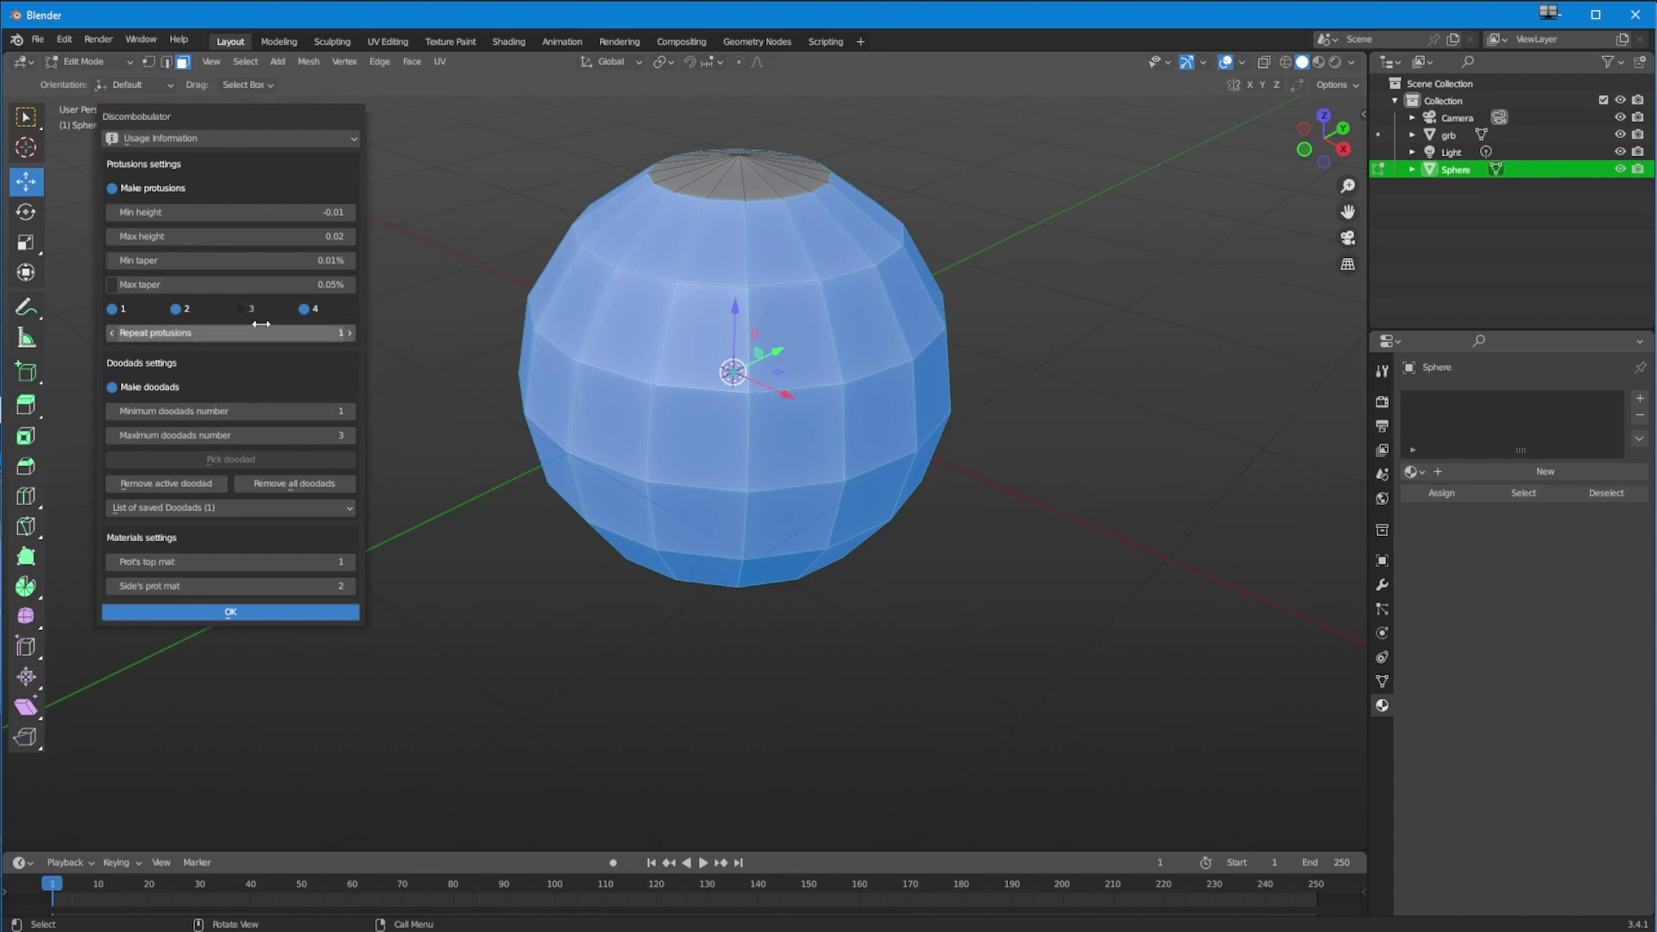
{"action": "left_click", "coordinate": [176, 507]}
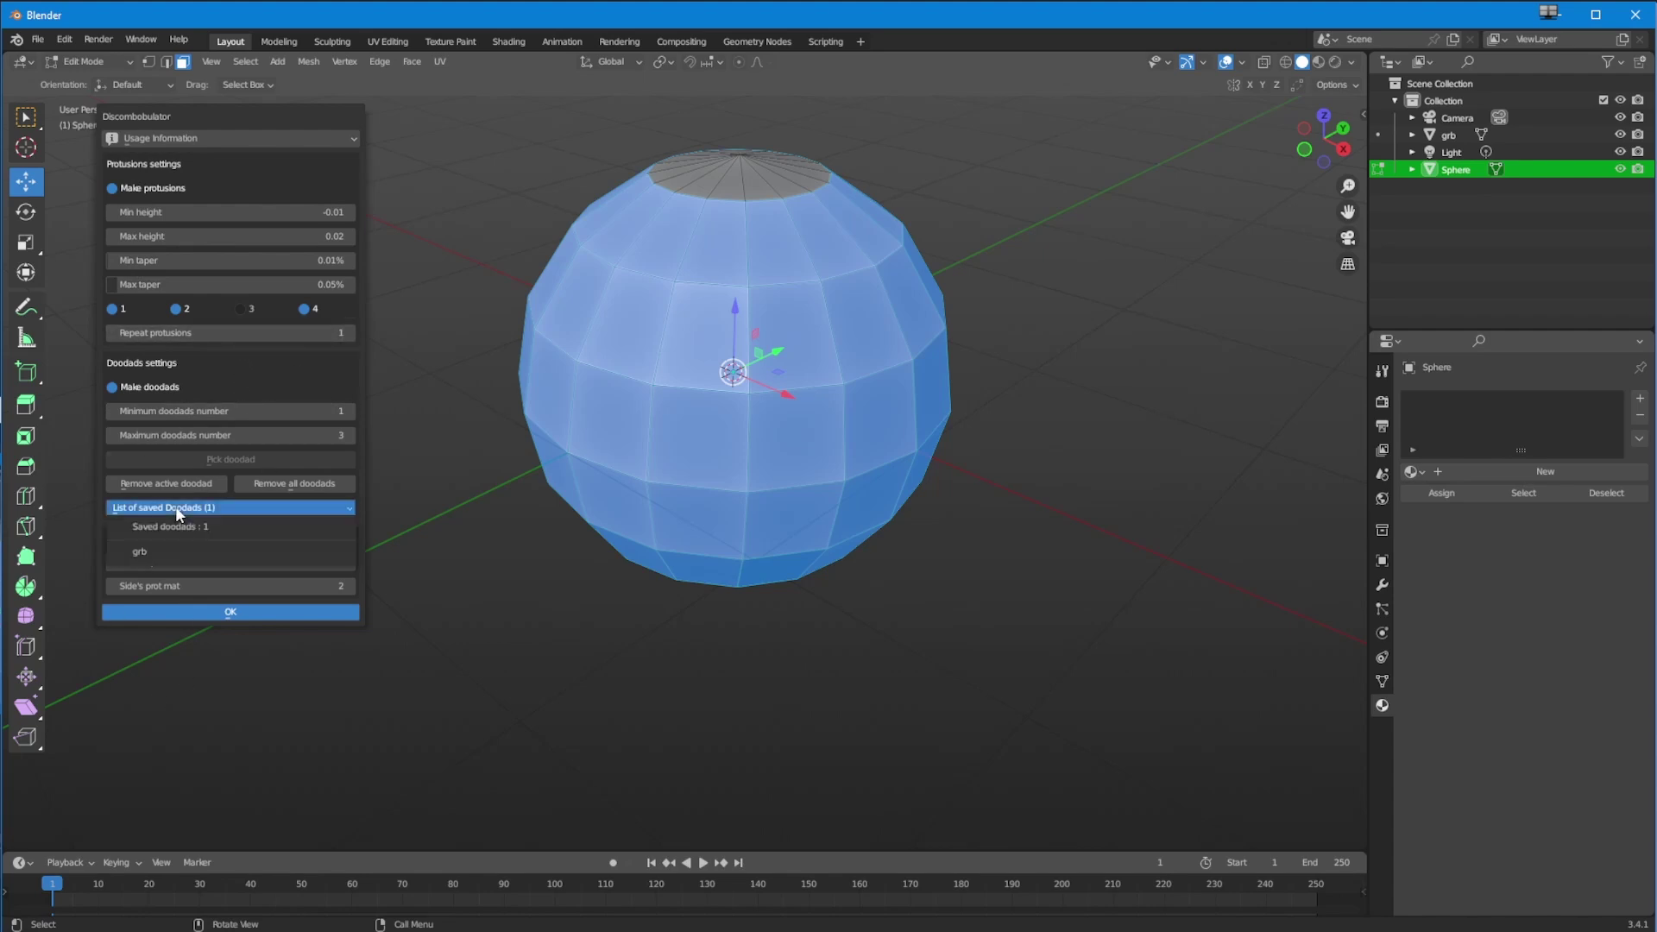
{"action": "key", "text": "Return"}
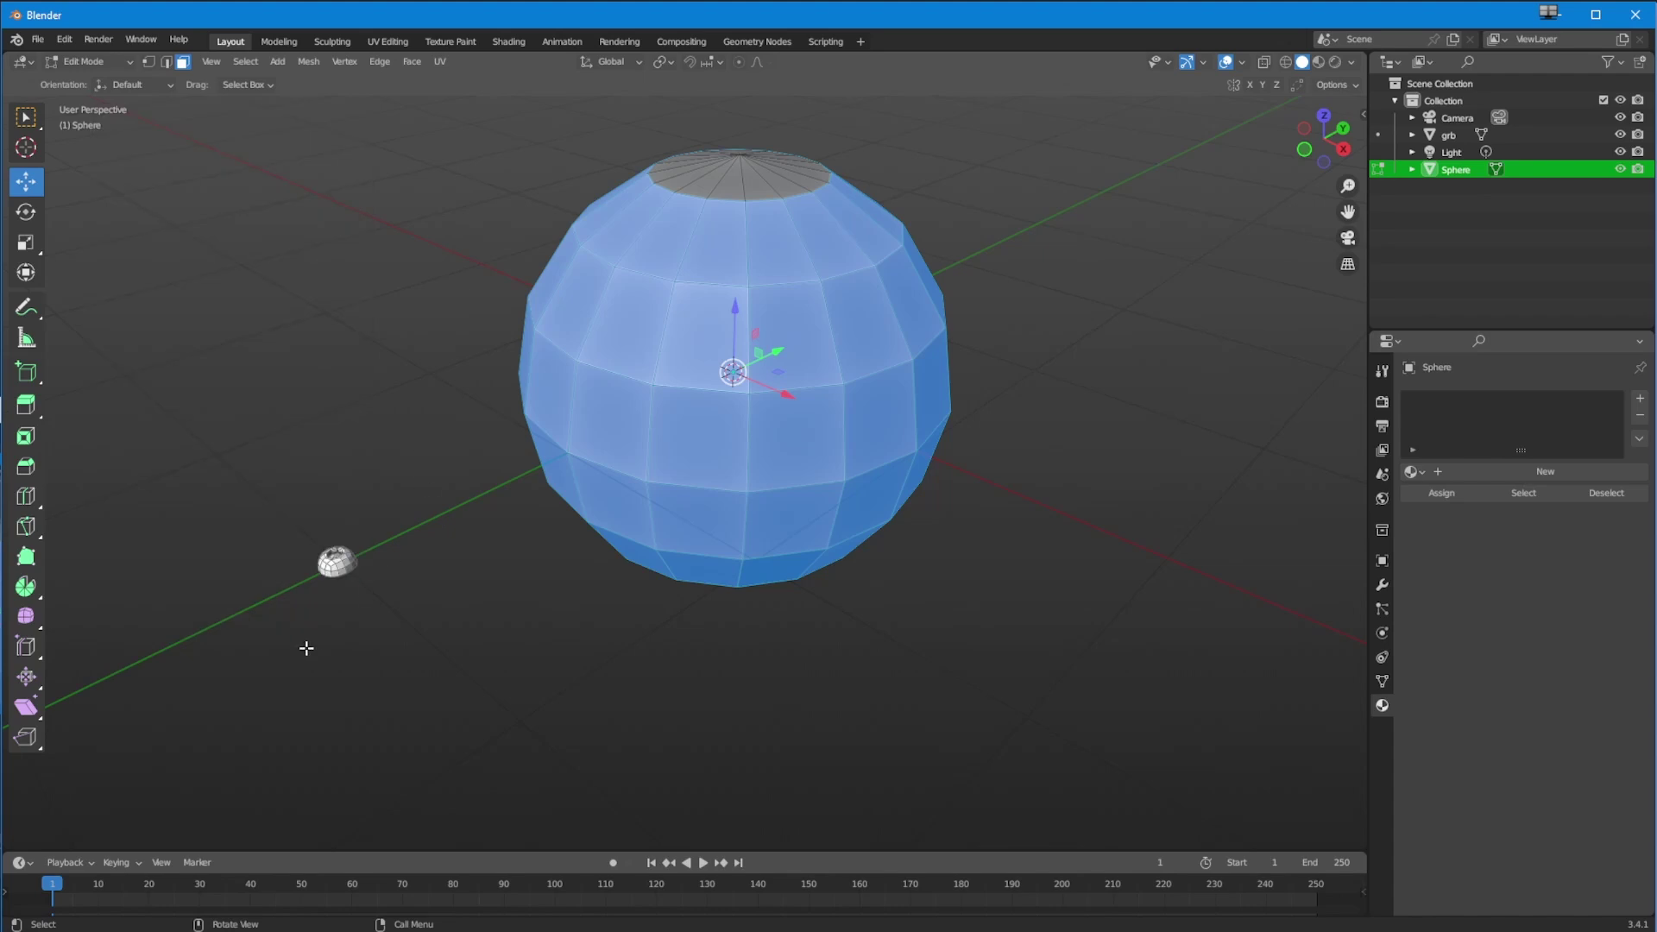
Step: Run Discombobulator on the Sphere's selected faces with protrusion types 1, 2 and 4, and between 1 and 3 doodads
{"action": "left_click", "coordinate": [308, 61]}
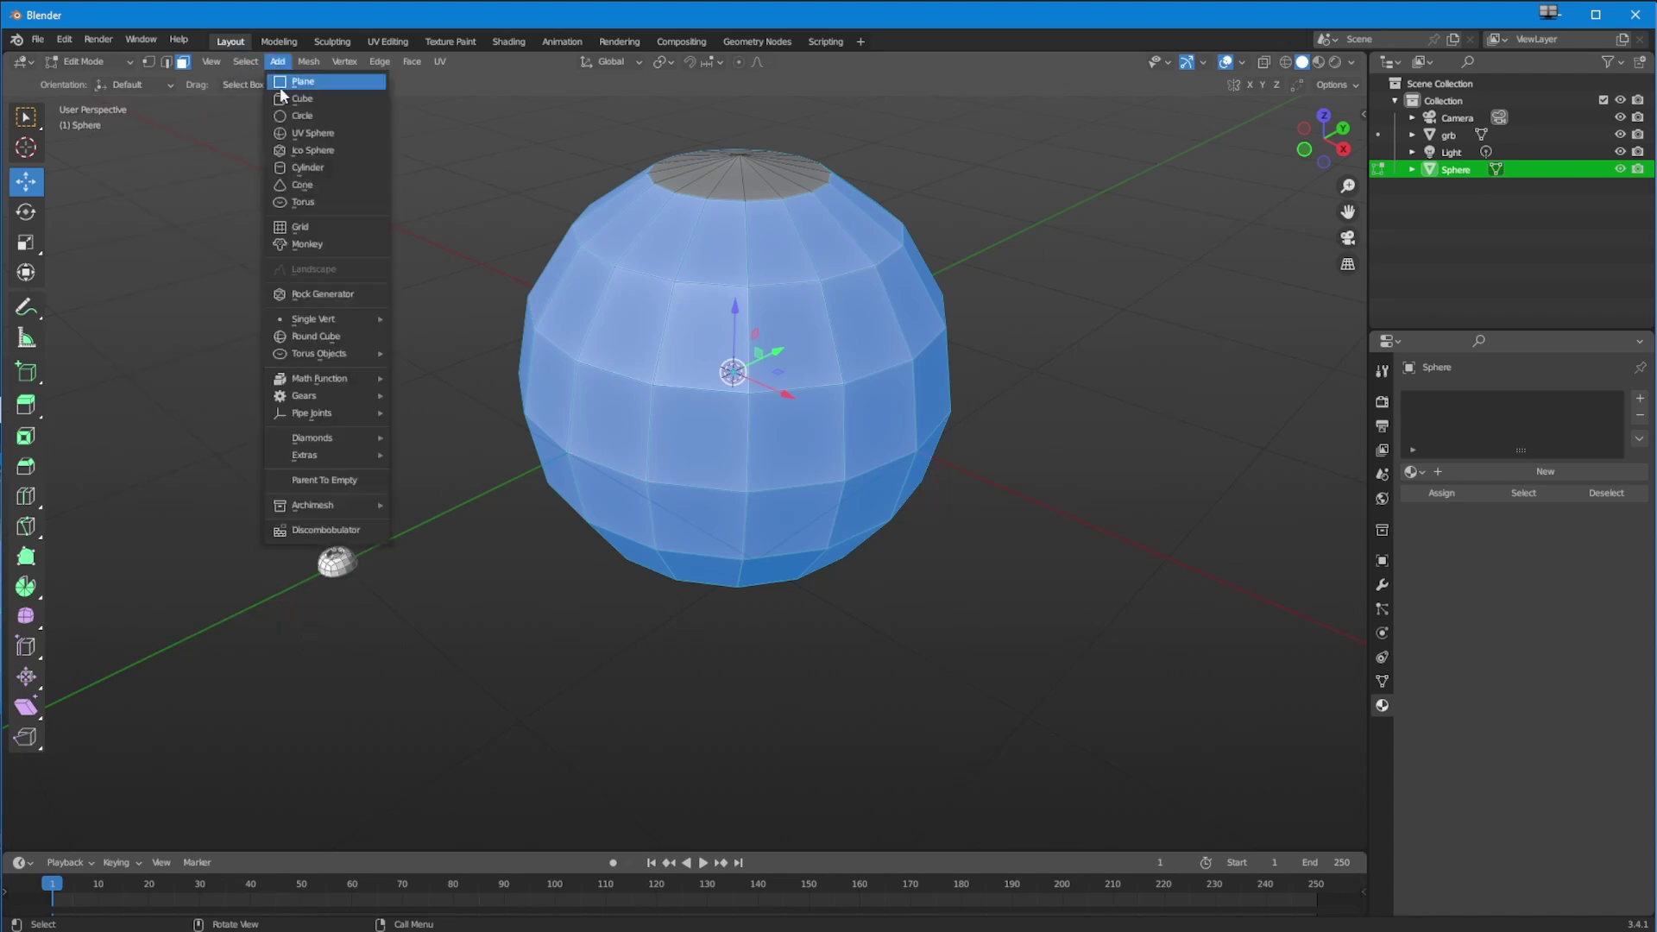
{"action": "left_click", "coordinate": [315, 530]}
{"action": "left_click_drag", "start_coordinate": [256, 415], "coordinate": [133, 141]}
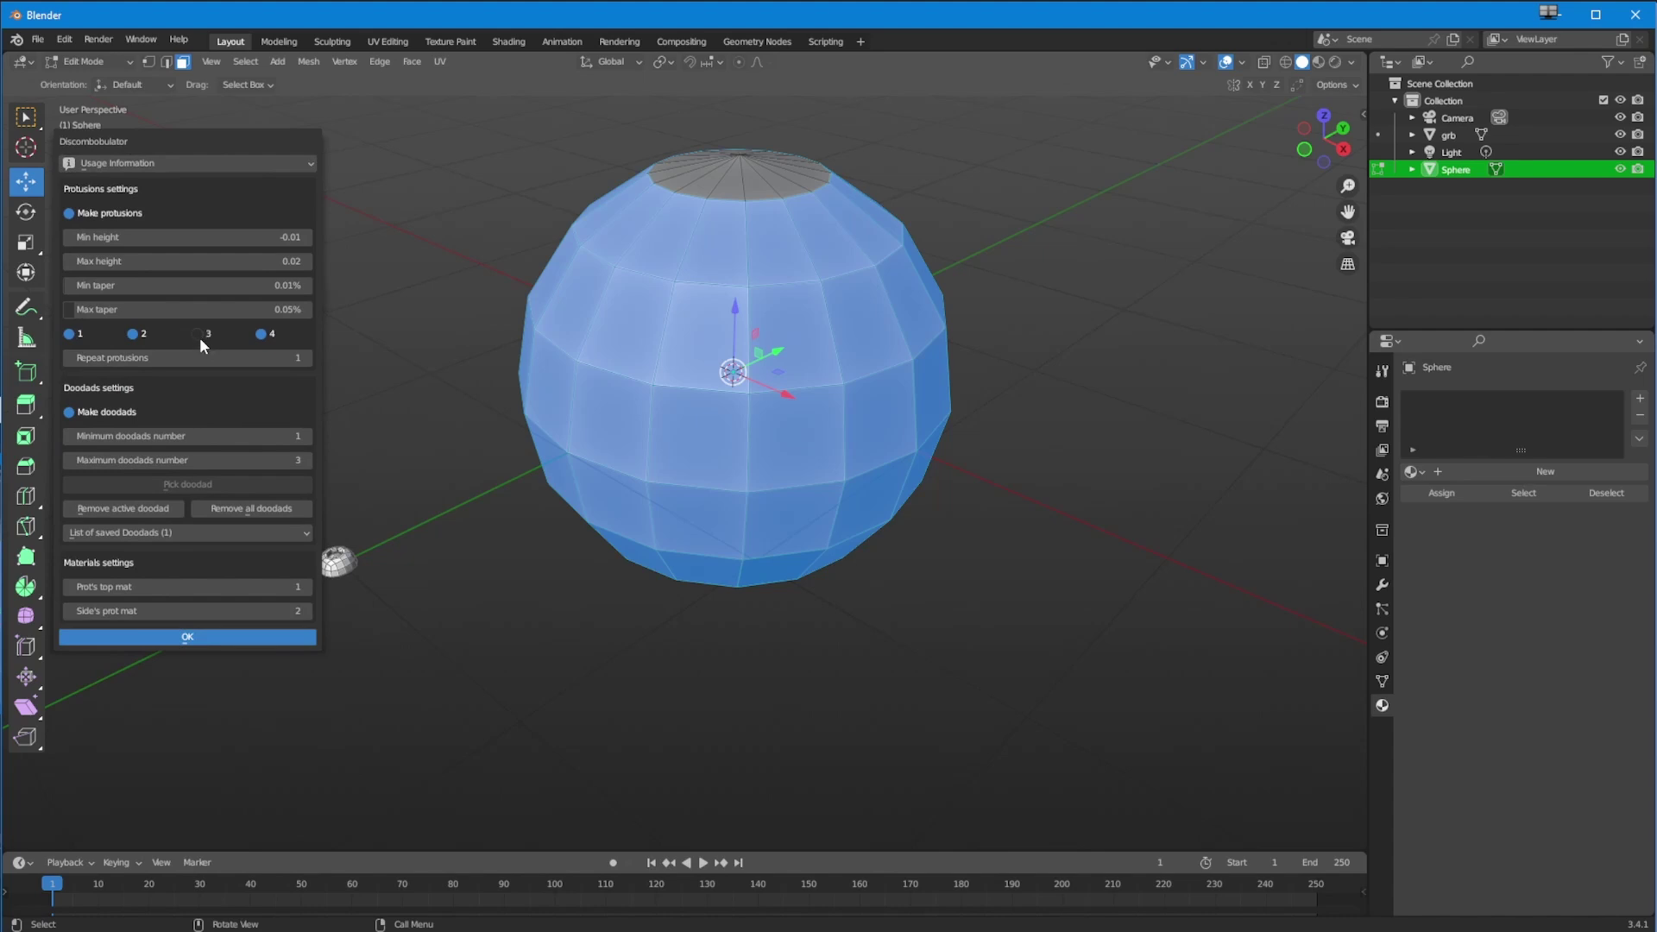
{"action": "left_click", "coordinate": [70, 335]}
{"action": "left_click", "coordinate": [70, 335]}
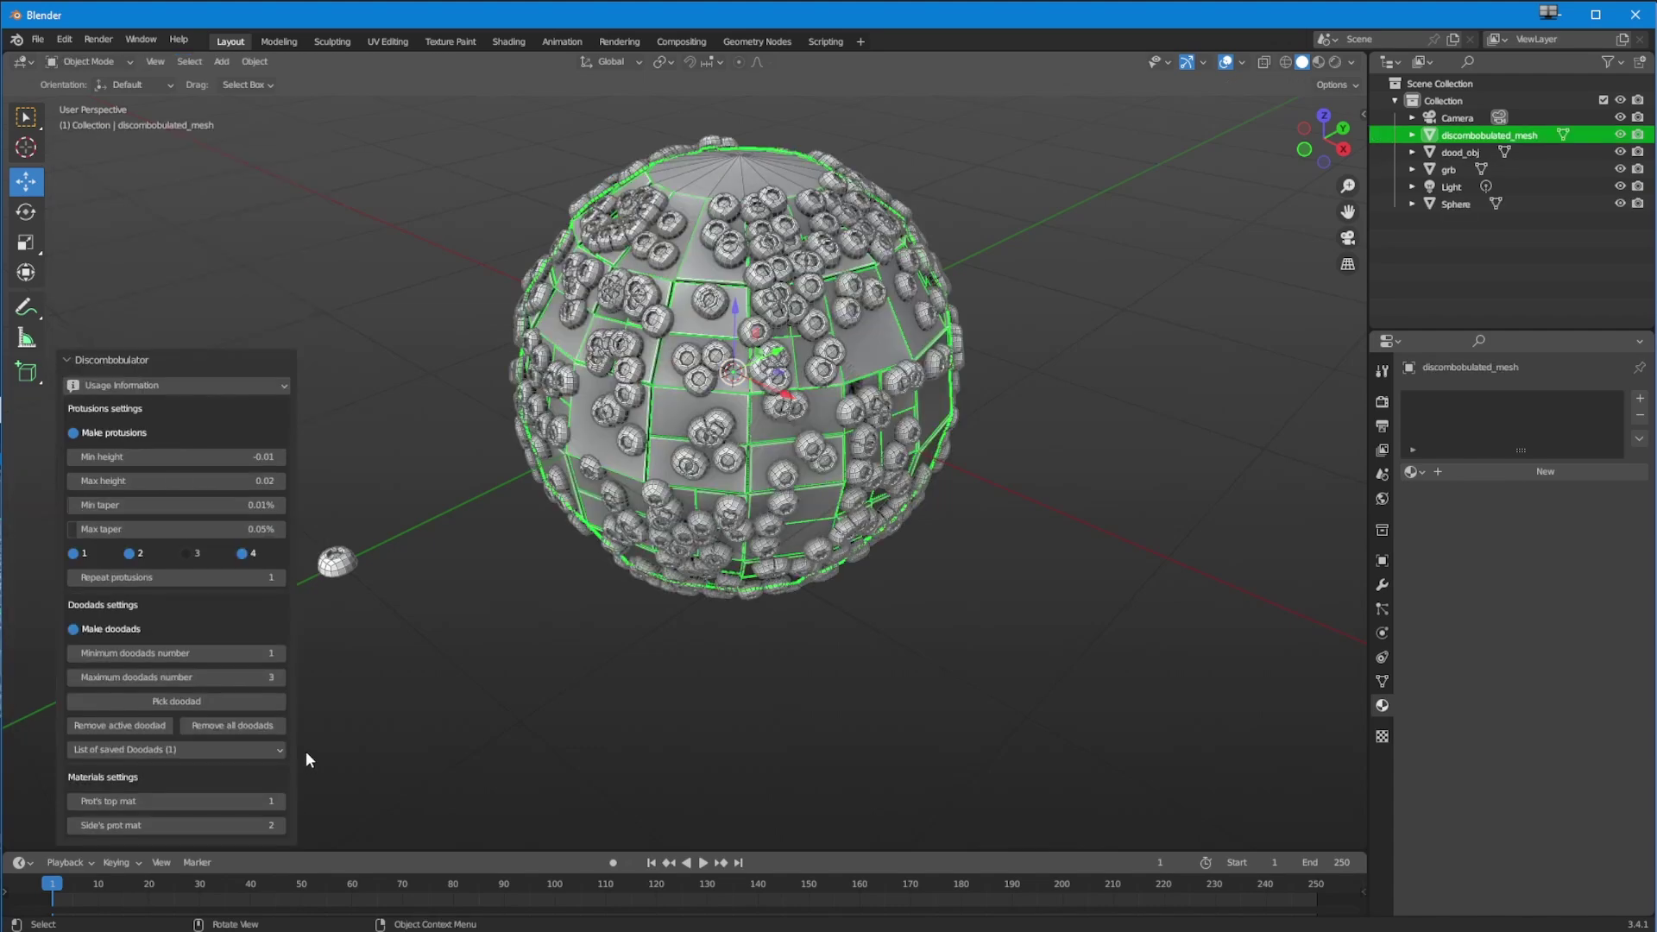
Step: Hide the original Sphere, leaving the generated panels and doodads displayed
{"action": "middle_click_drag", "start_coordinate": [510, 502], "coordinate": [690, 447]}
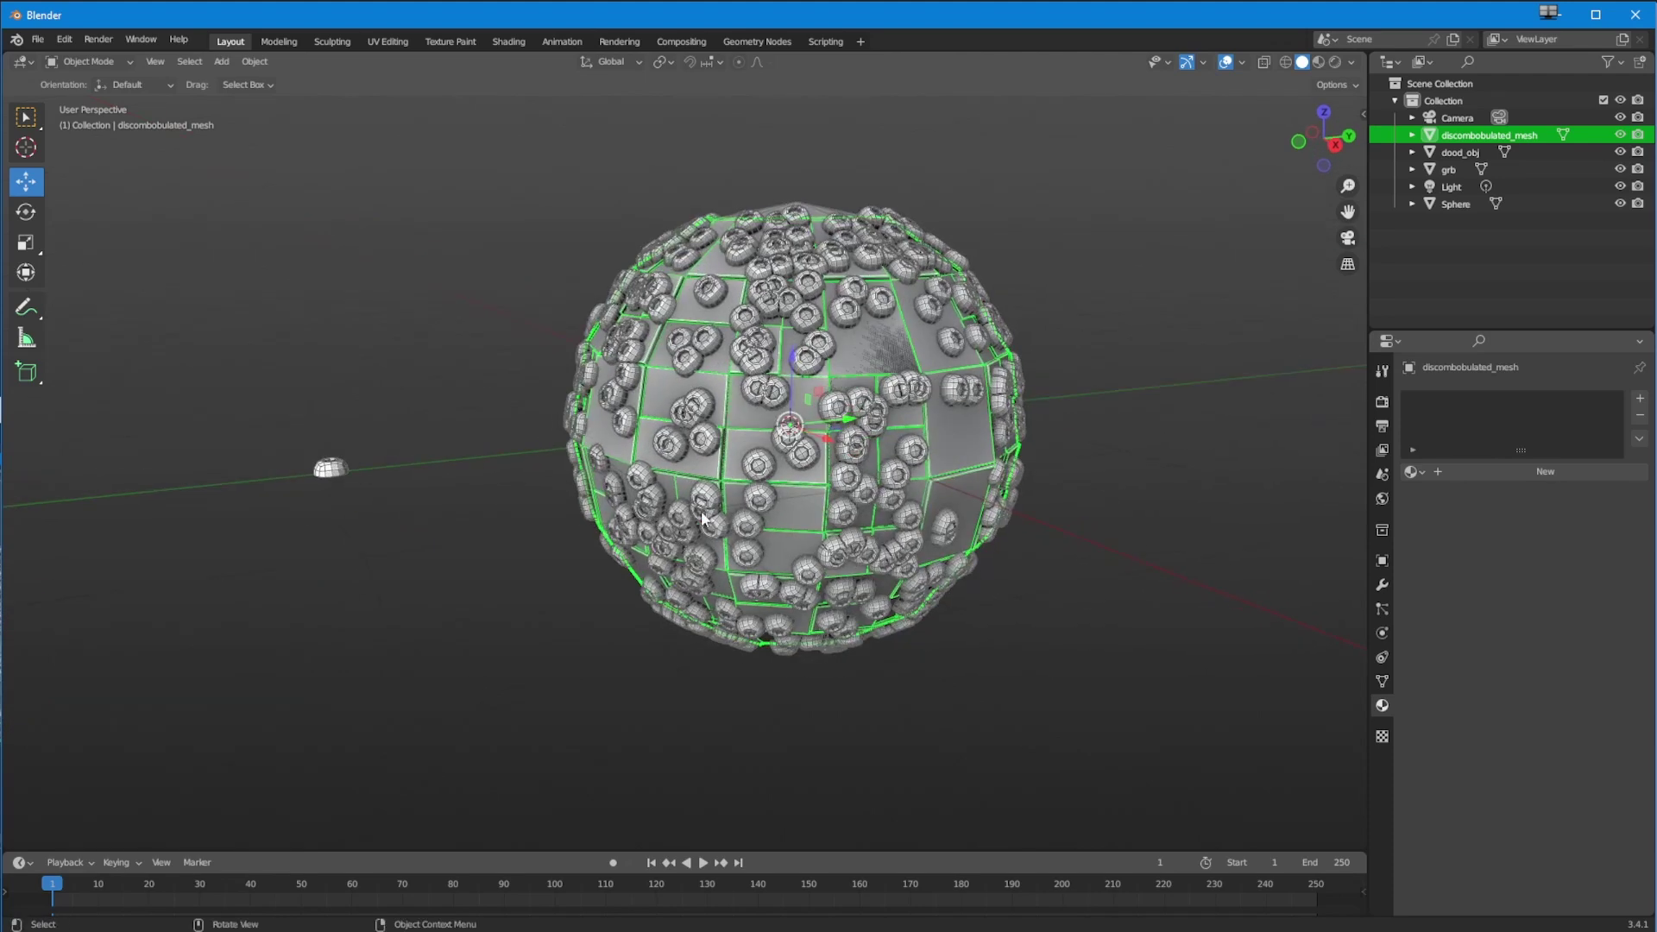
{"action": "left_click", "coordinate": [1553, 205]}
{"action": "left_click", "coordinate": [1620, 204]}
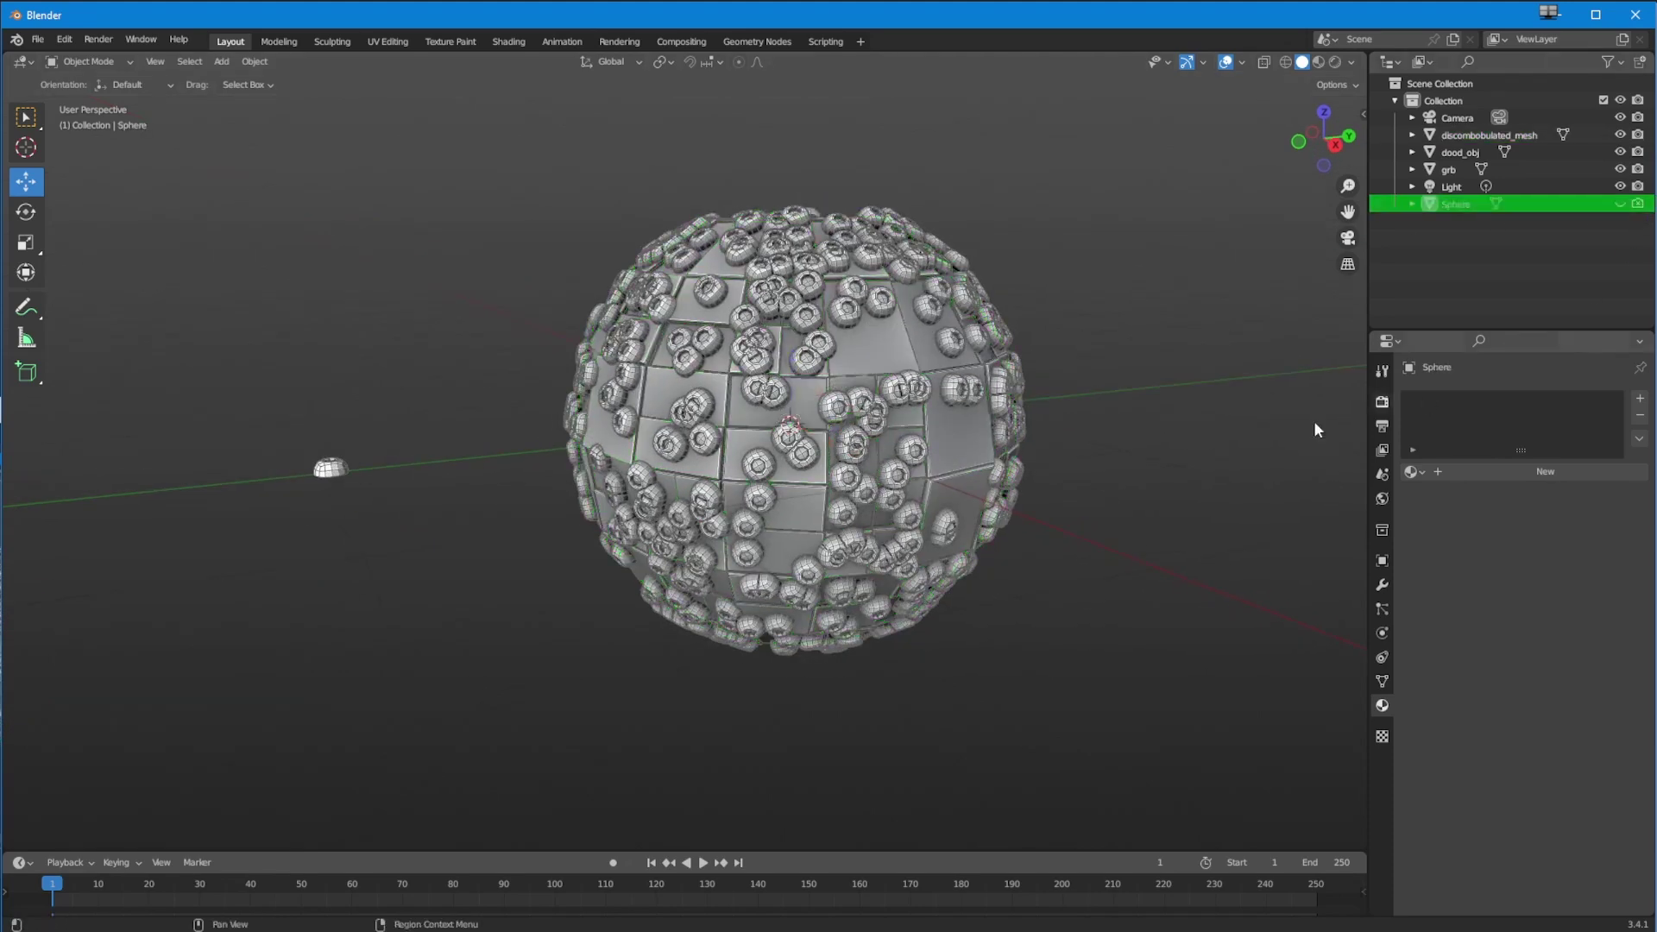
Step: Examine the generated panels and the separate dood_obj doodads from several sides of the sphere
{"action": "middle_click_drag", "start_coordinate": [638, 434], "coordinate": [479, 421]}
{"action": "scroll", "coordinate": [636, 514], "scroll_direction": "up", "scroll_amount": 2}
{"action": "left_click", "coordinate": [636, 514]}
{"action": "left_click", "coordinate": [479, 421]}
{"action": "middle_click_drag", "start_coordinate": [251, 407], "coordinate": [493, 424]}
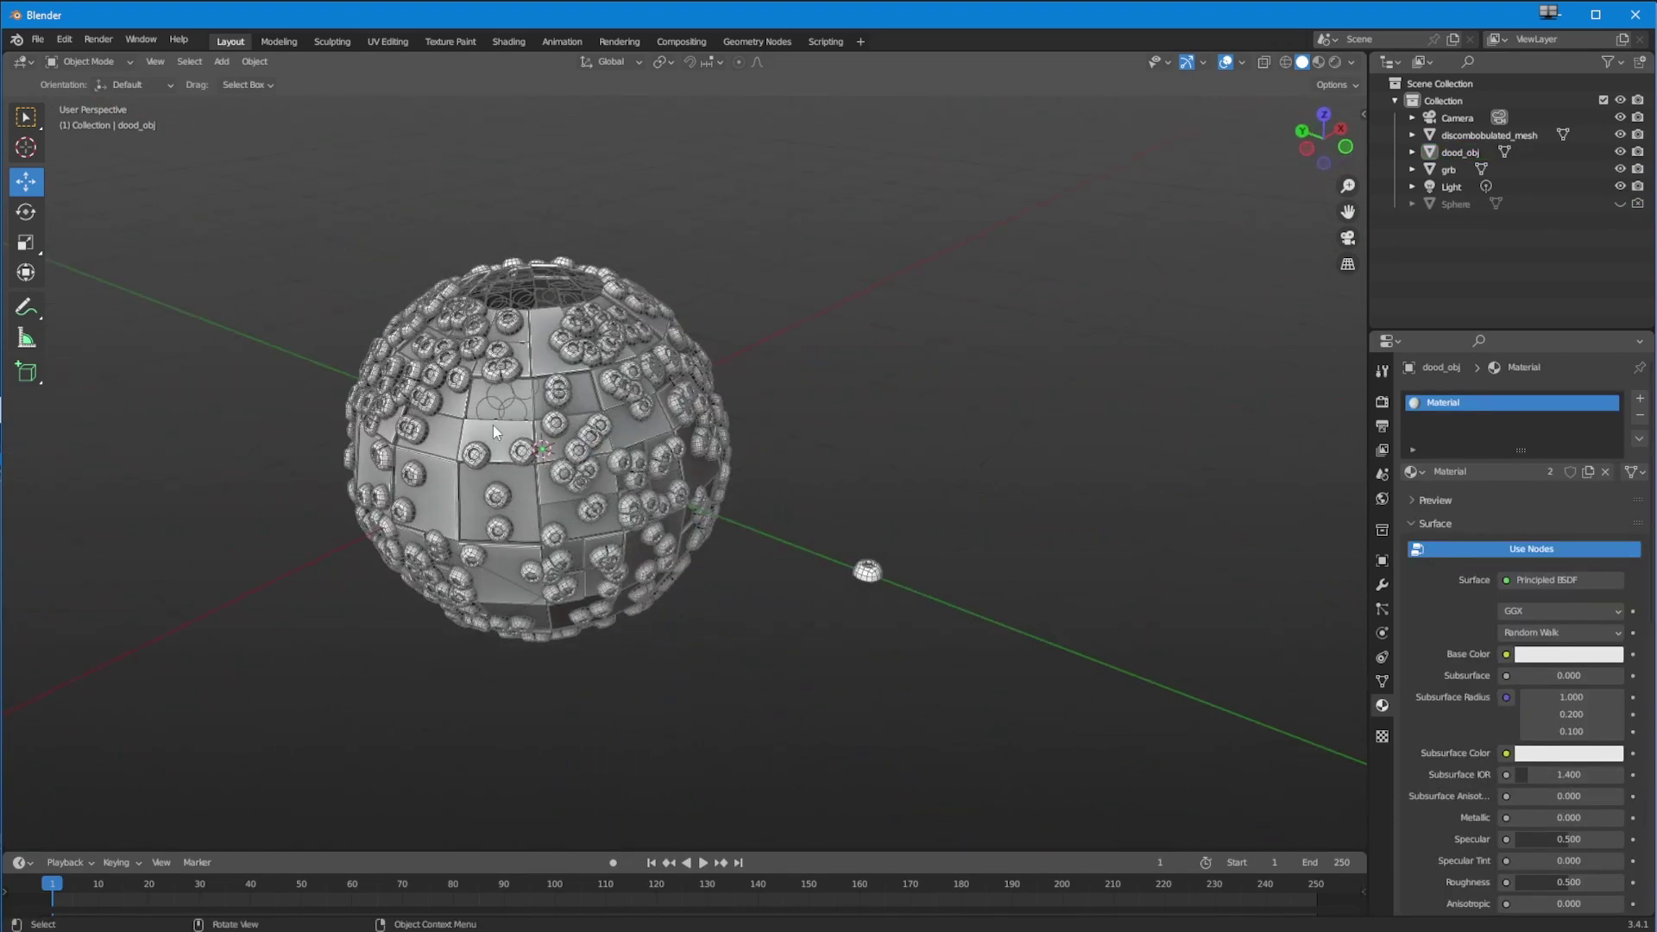
{"action": "scroll", "coordinate": [494, 424], "scroll_direction": "up", "scroll_amount": 3}
{"action": "middle_click_drag", "start_coordinate": [405, 460], "coordinate": [333, 463]}
{"action": "left_click", "coordinate": [474, 458]}
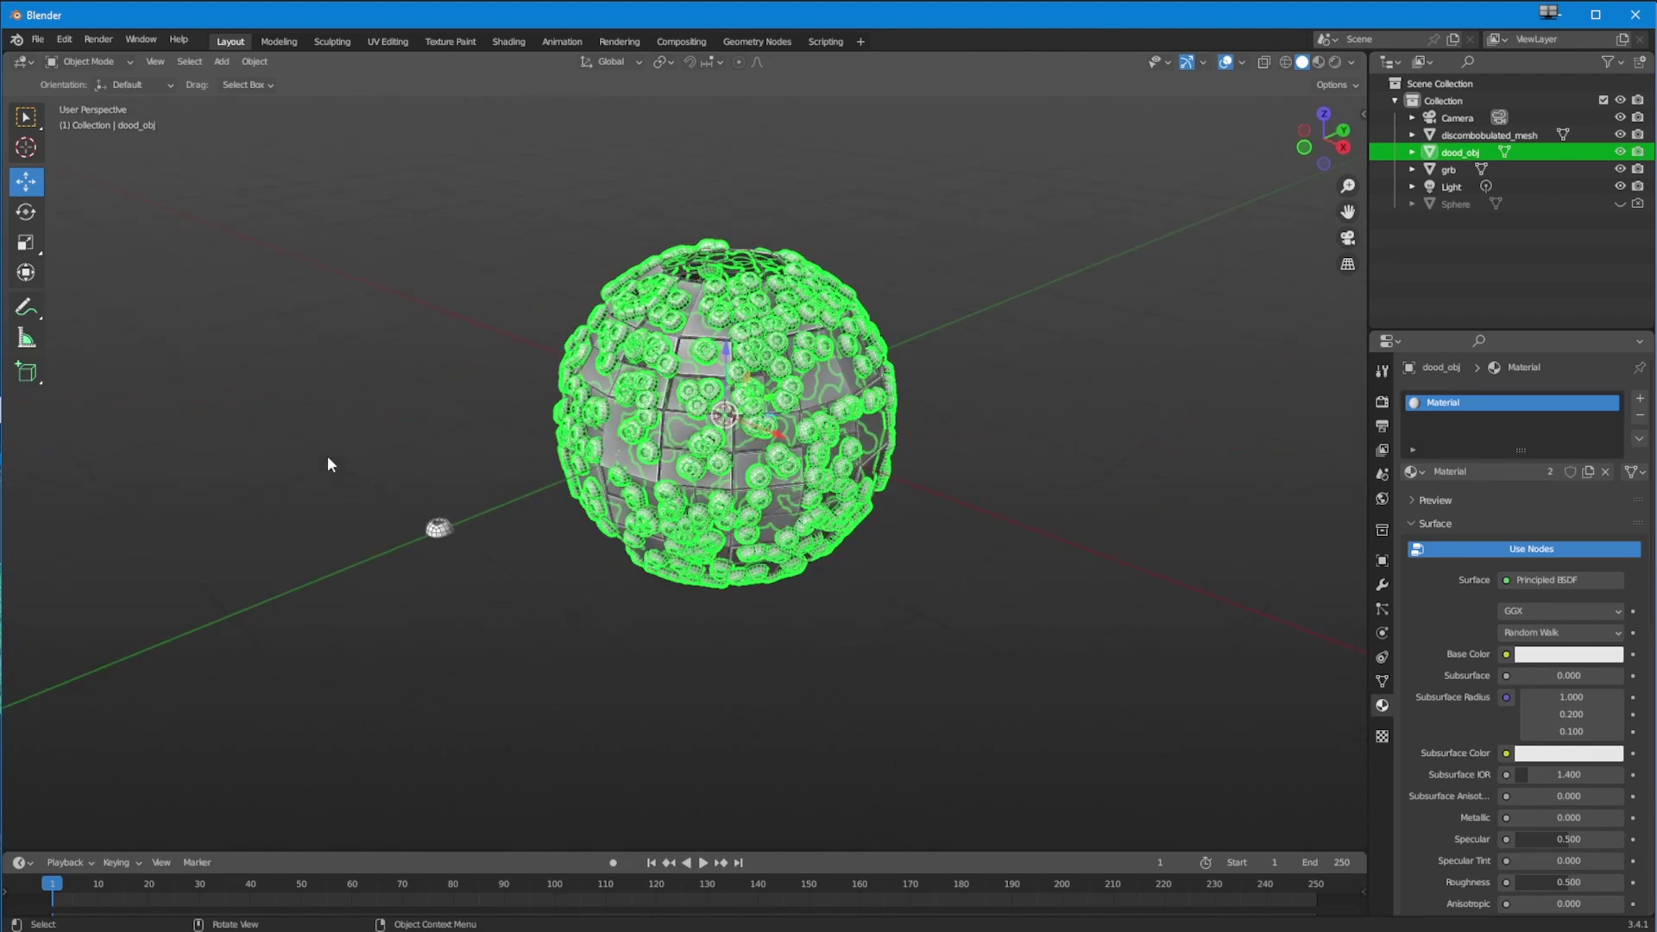
{"action": "left_click", "coordinate": [555, 685]}
{"action": "middle_click_drag", "start_coordinate": [555, 684], "coordinate": [433, 559]}
{"action": "middle_click_drag", "start_coordinate": [409, 628], "coordinate": [463, 629]}
{"action": "scroll", "coordinate": [582, 466], "scroll_direction": "up", "scroll_amount": 4}
Step: Select the dood_obj object and enter Edit Mode
{"action": "left_click", "coordinate": [602, 478]}
{"action": "middle_click_drag", "start_coordinate": [602, 476], "coordinate": [556, 519], "text": "shift"}
{"action": "left_click", "coordinate": [112, 62]}
{"action": "left_click", "coordinate": [110, 88]}
Step: Select the complete linked geometry of about a dozen individual doodads spread over the facing panels
{"action": "left_click", "coordinate": [570, 323]}
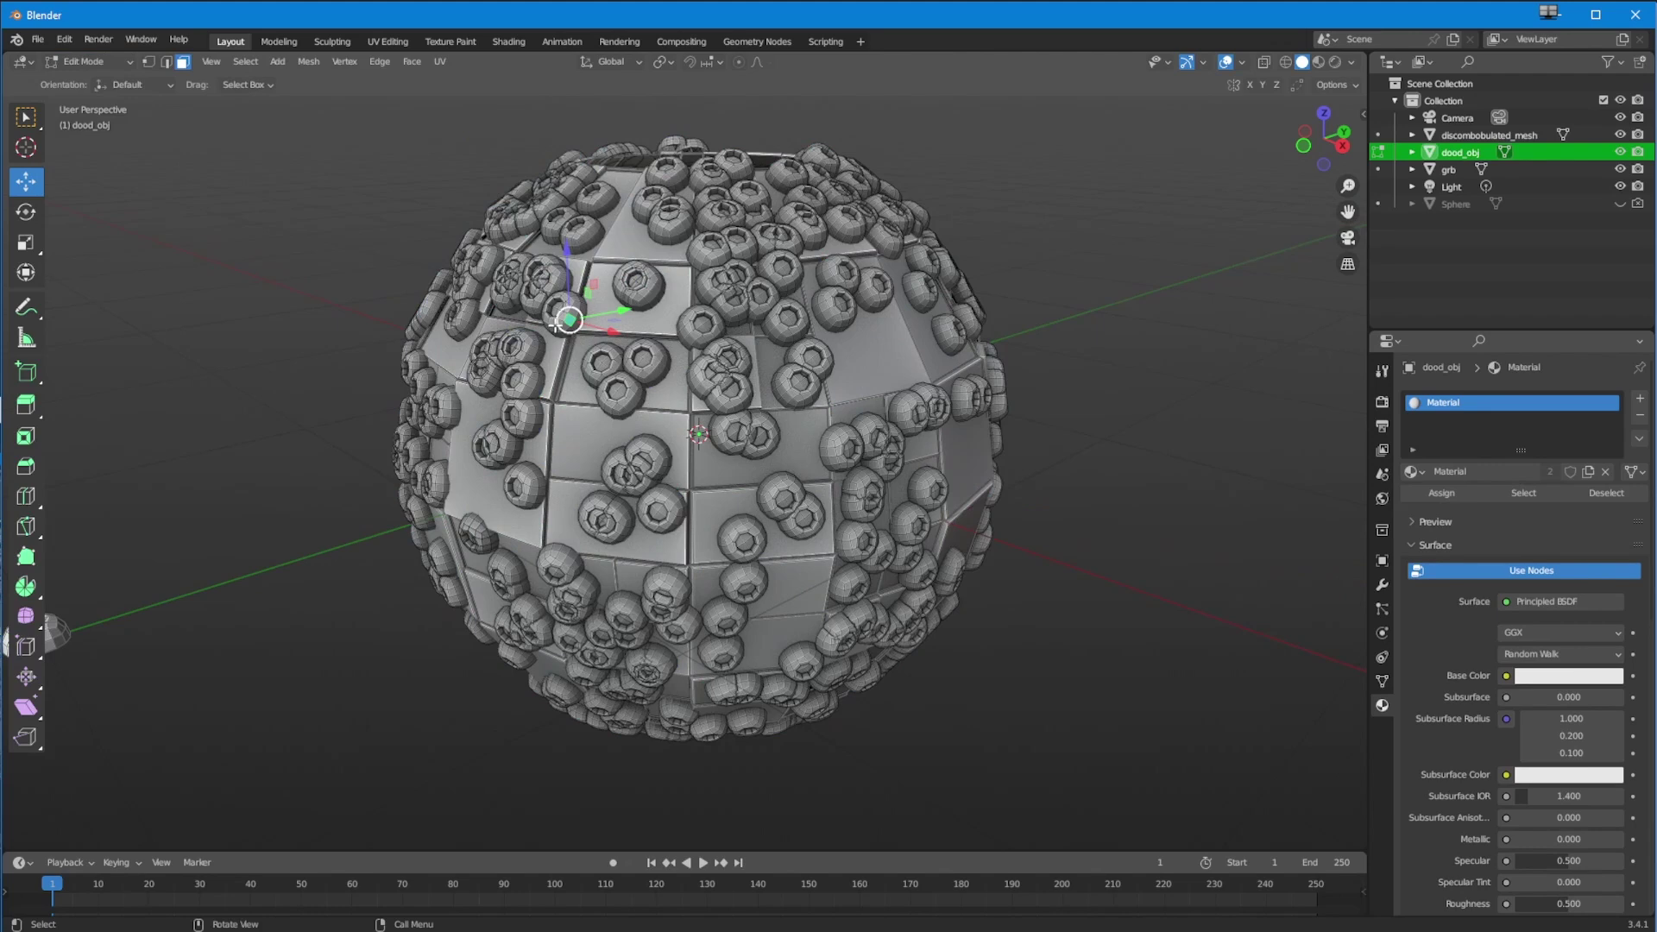
{"action": "key", "text": "l"}
{"action": "key", "text": "l"}
{"action": "key", "text": "l"}
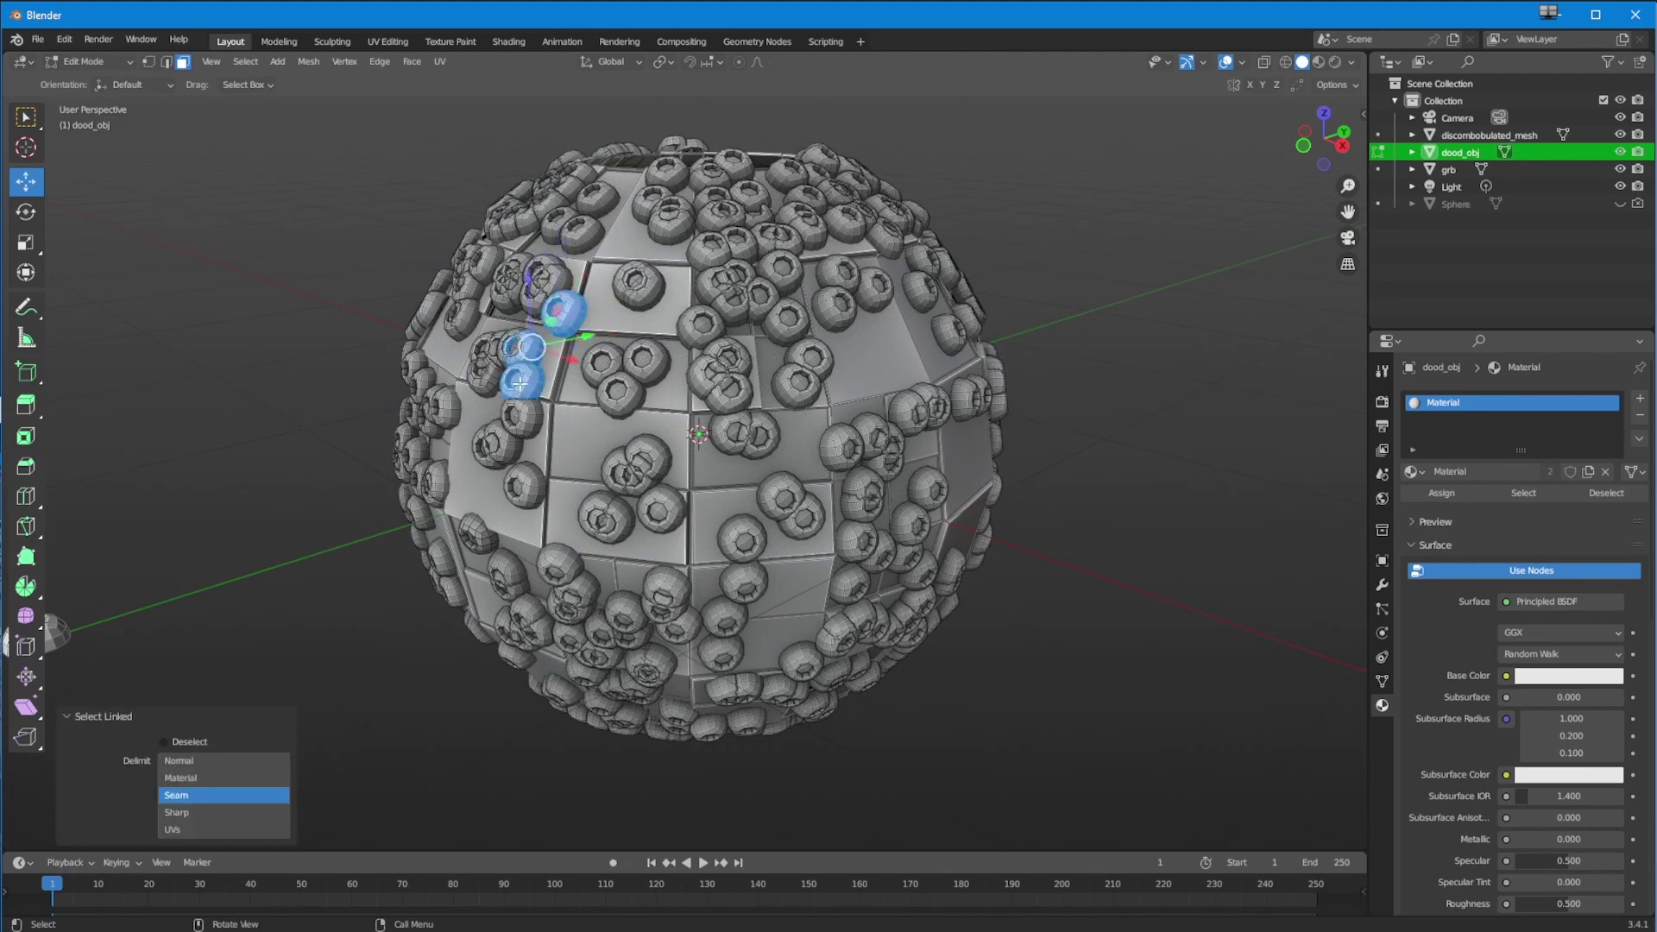
{"action": "key", "text": "l"}
{"action": "key", "text": "l"}
{"action": "key", "text": "l"}
{"action": "key", "text": "l"}
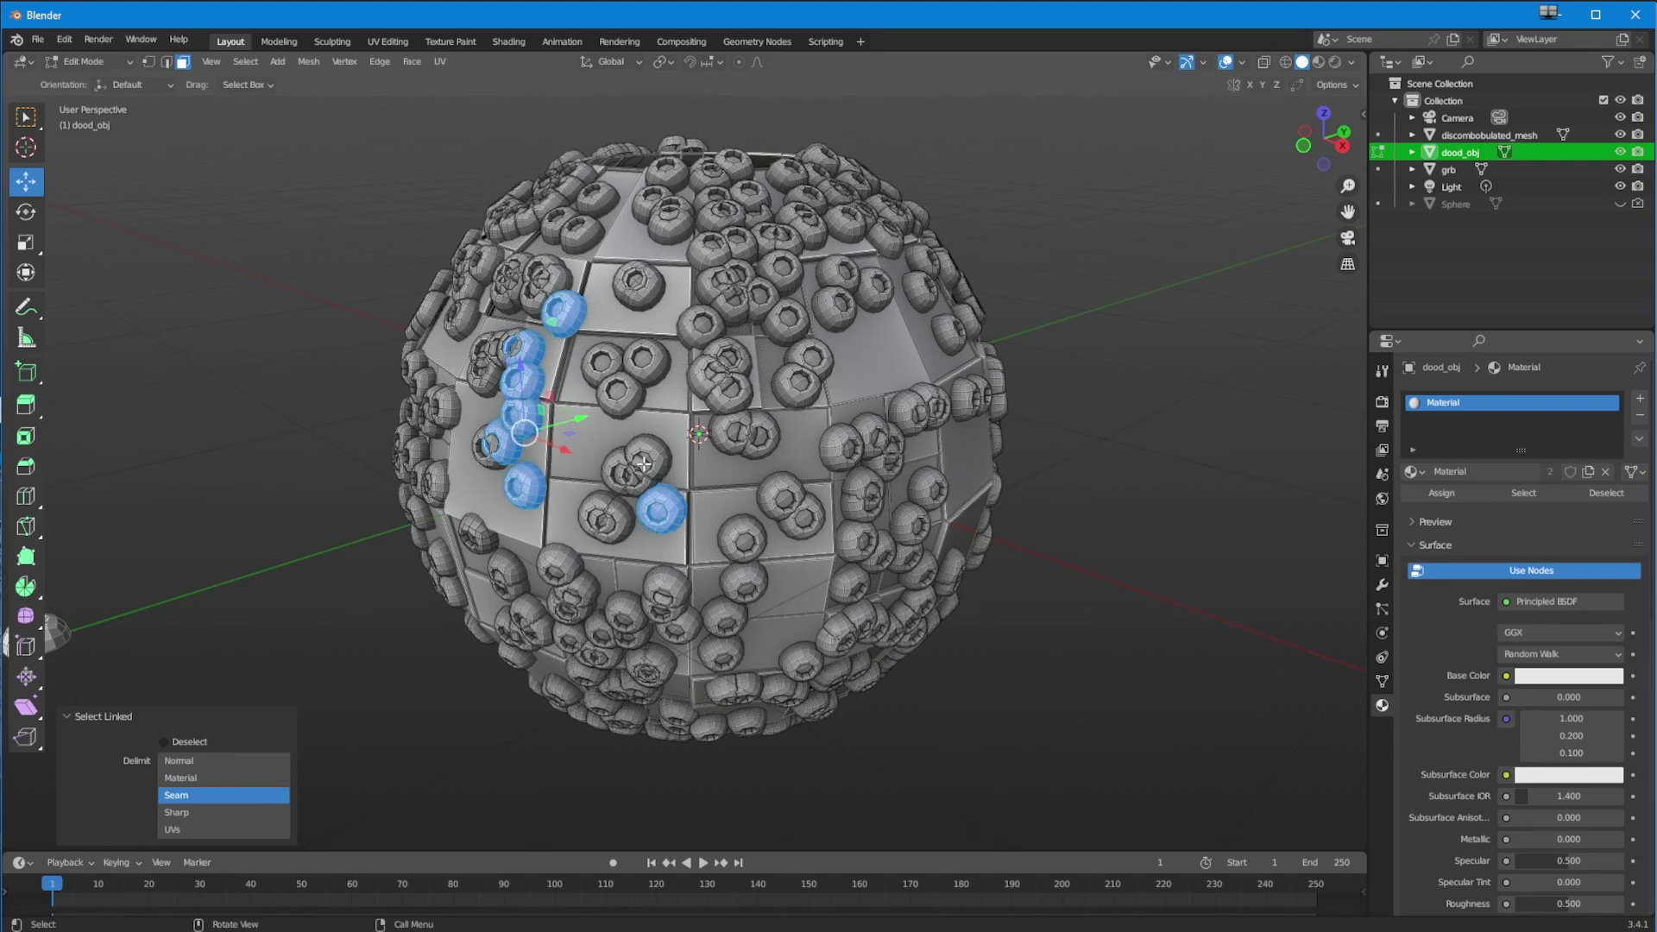
{"action": "key", "text": "l"}
{"action": "key", "text": "l"}
{"action": "key", "text": "l"}
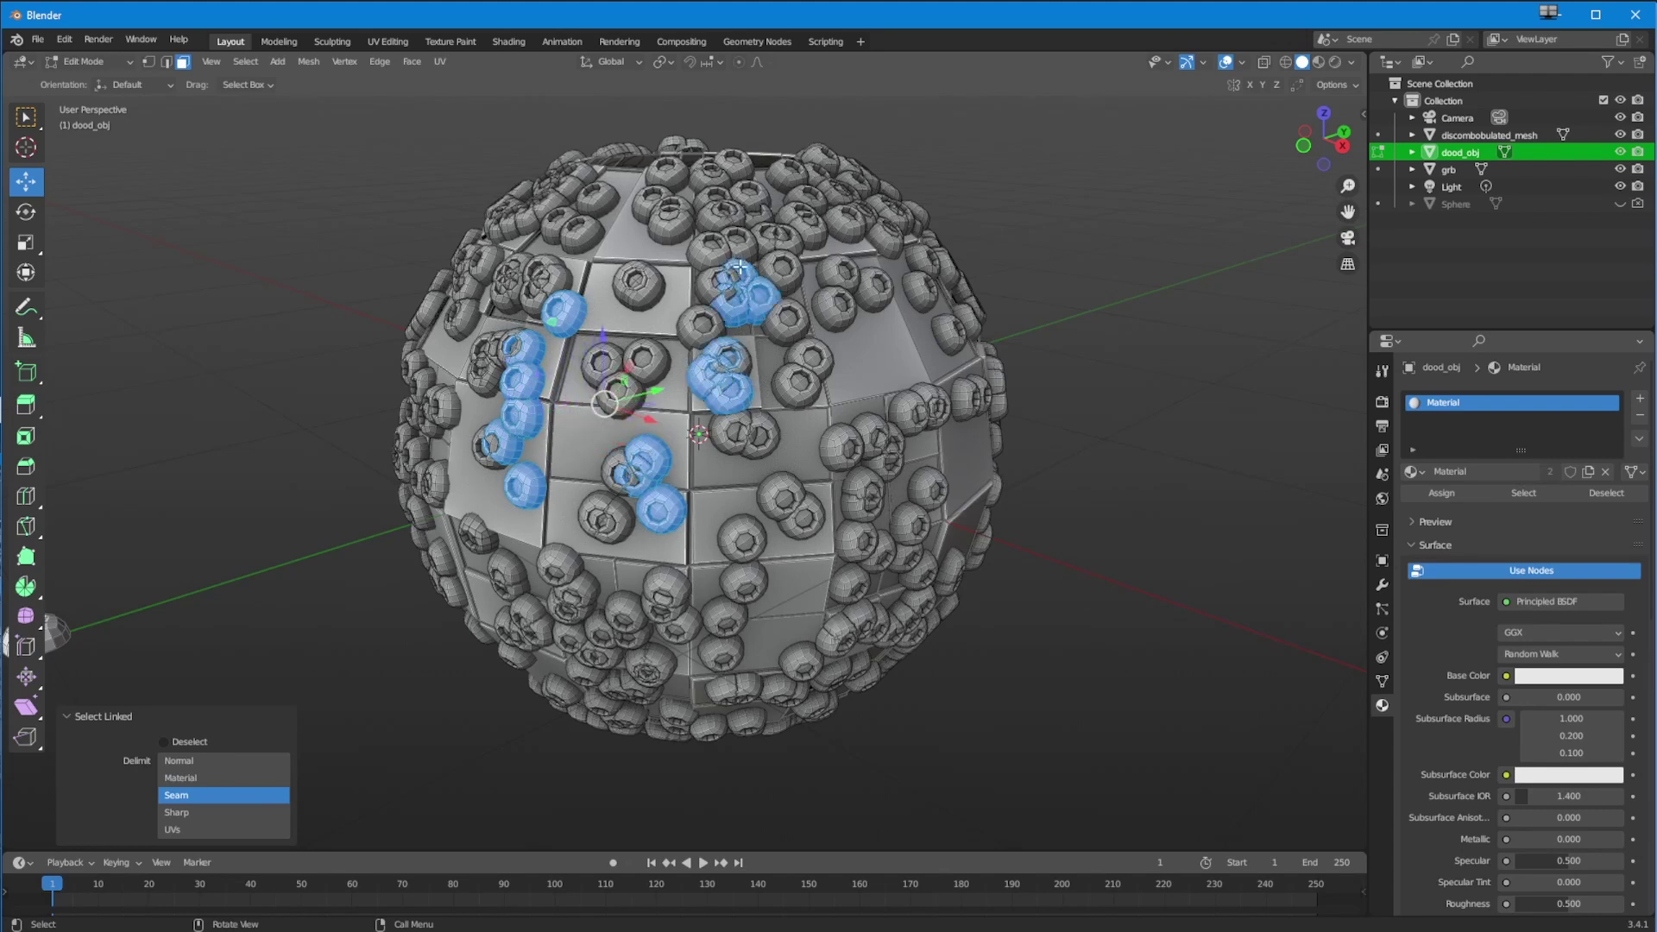
Step: Scale the selected doodads to about 0.528 around their Individual Origins, with the transform orientation set to Local
{"action": "left_click", "coordinate": [606, 62]}
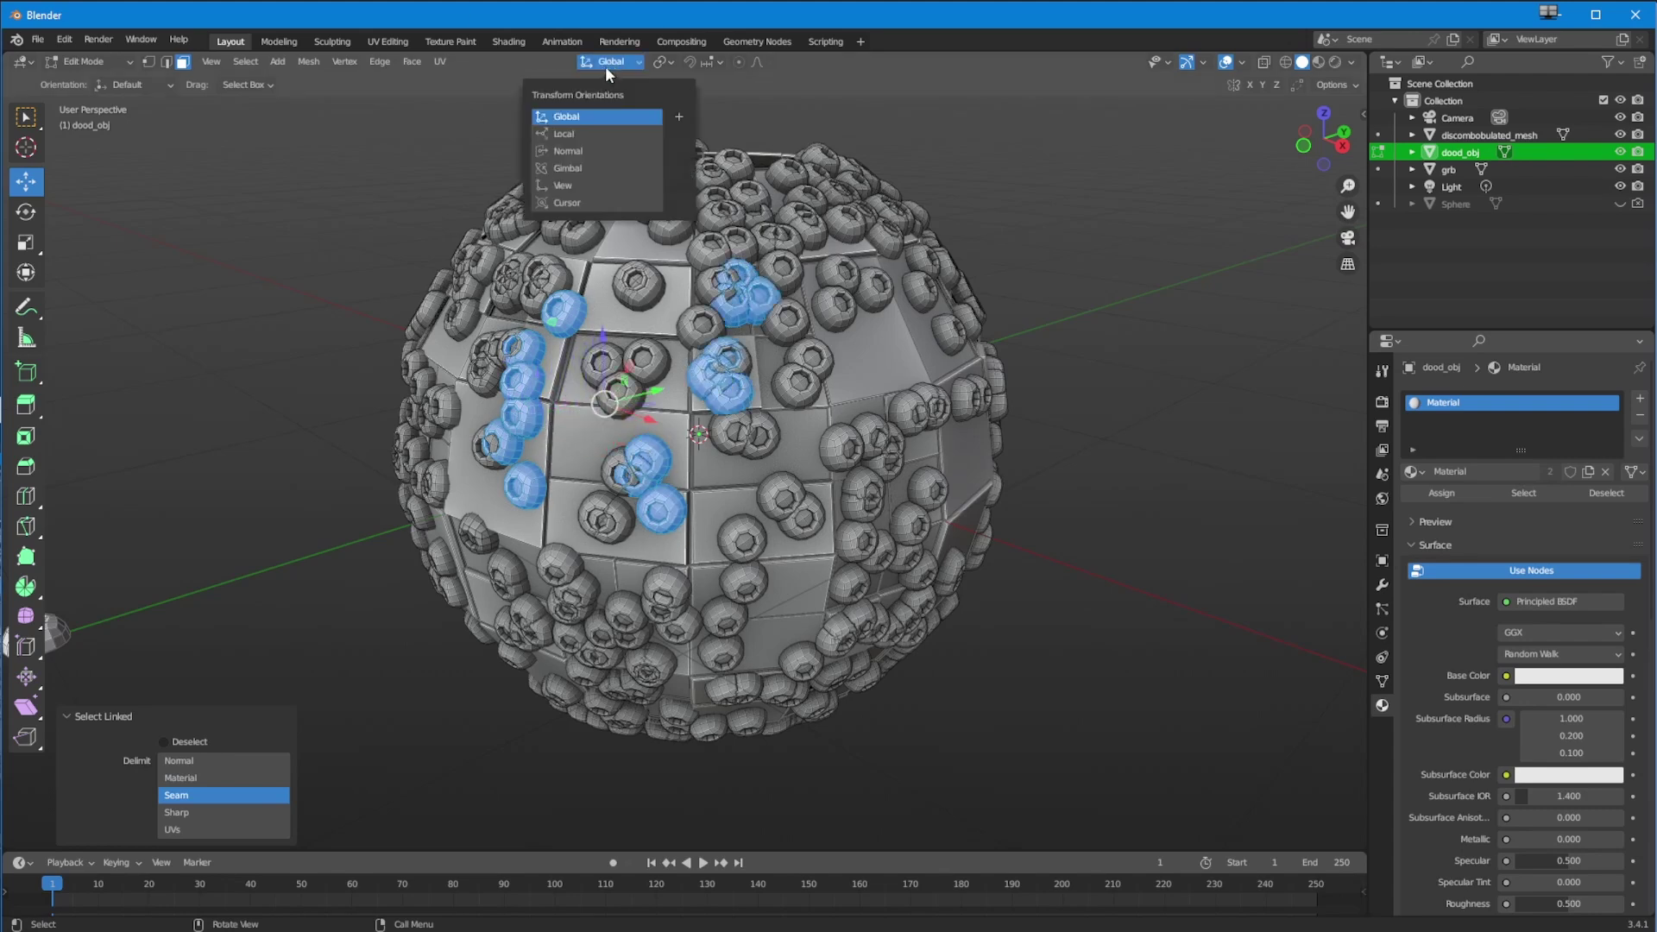
{"action": "left_click", "coordinate": [565, 133]}
{"action": "left_click", "coordinate": [662, 62]}
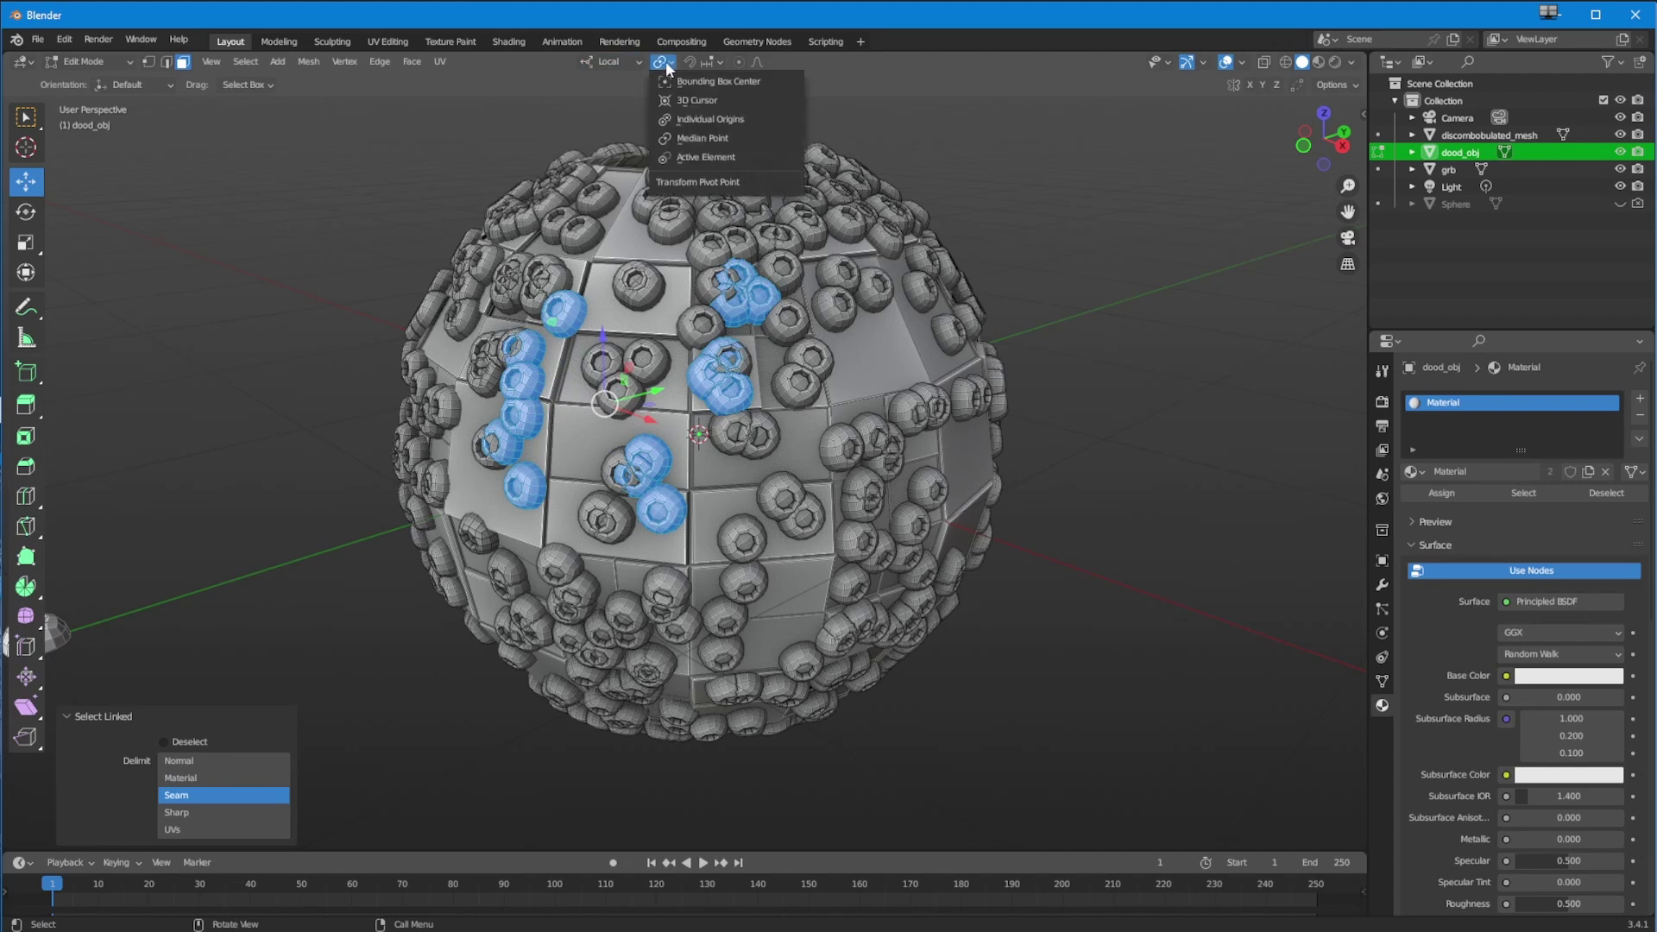
{"action": "left_click", "coordinate": [672, 122]}
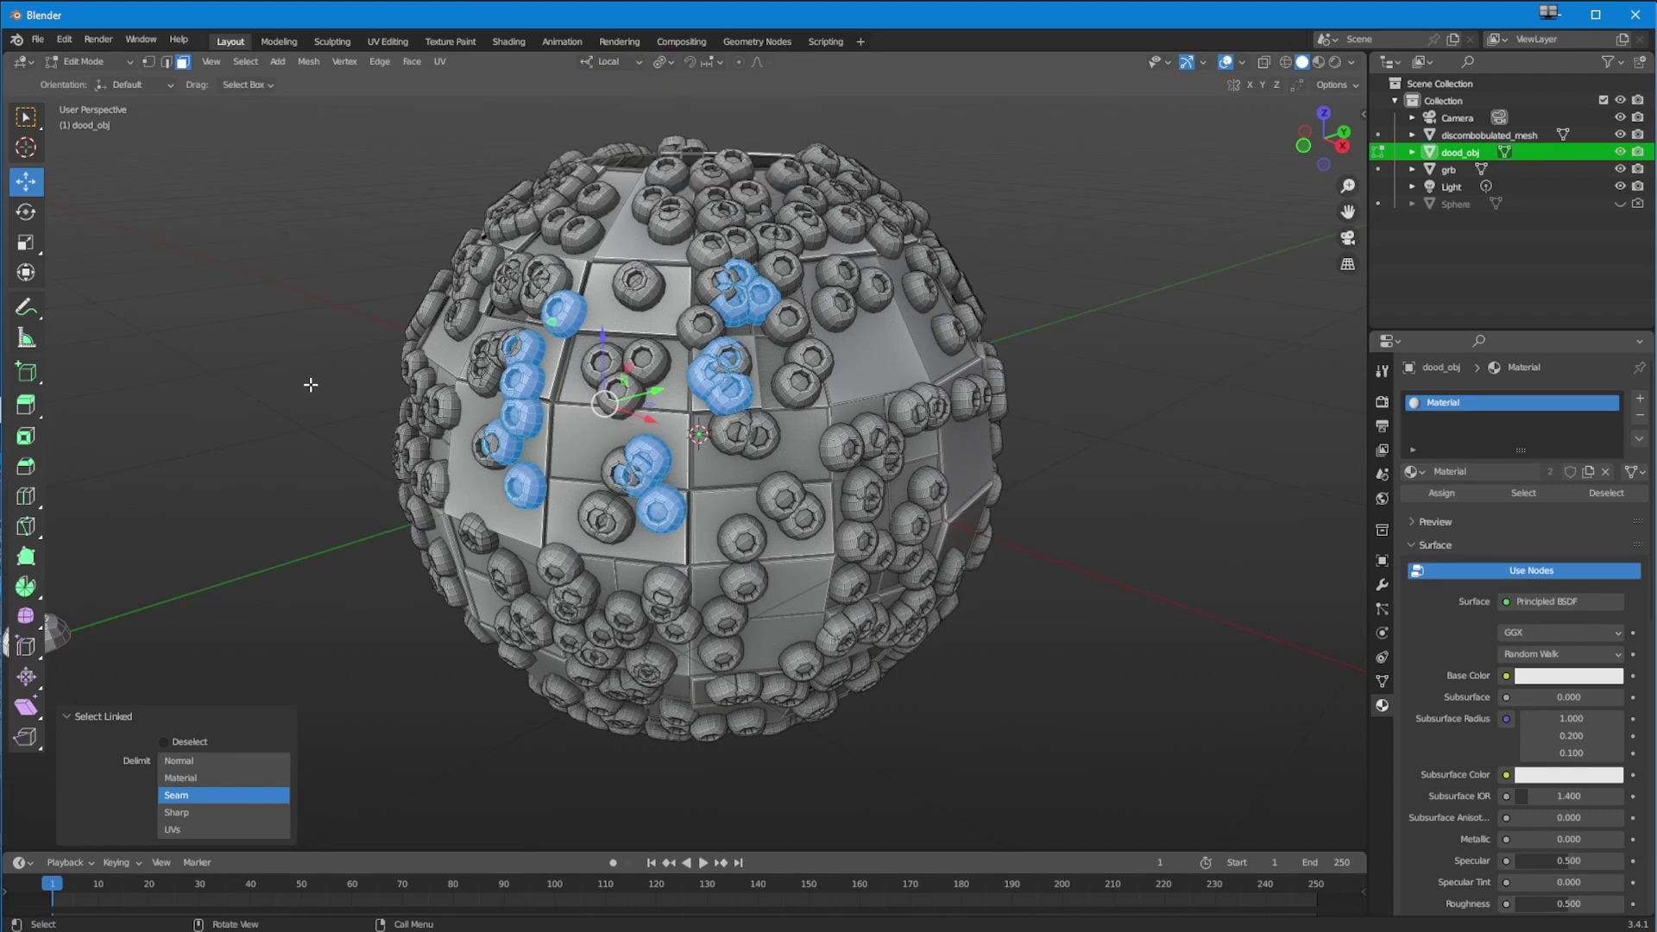
{"action": "key", "text": "s"}
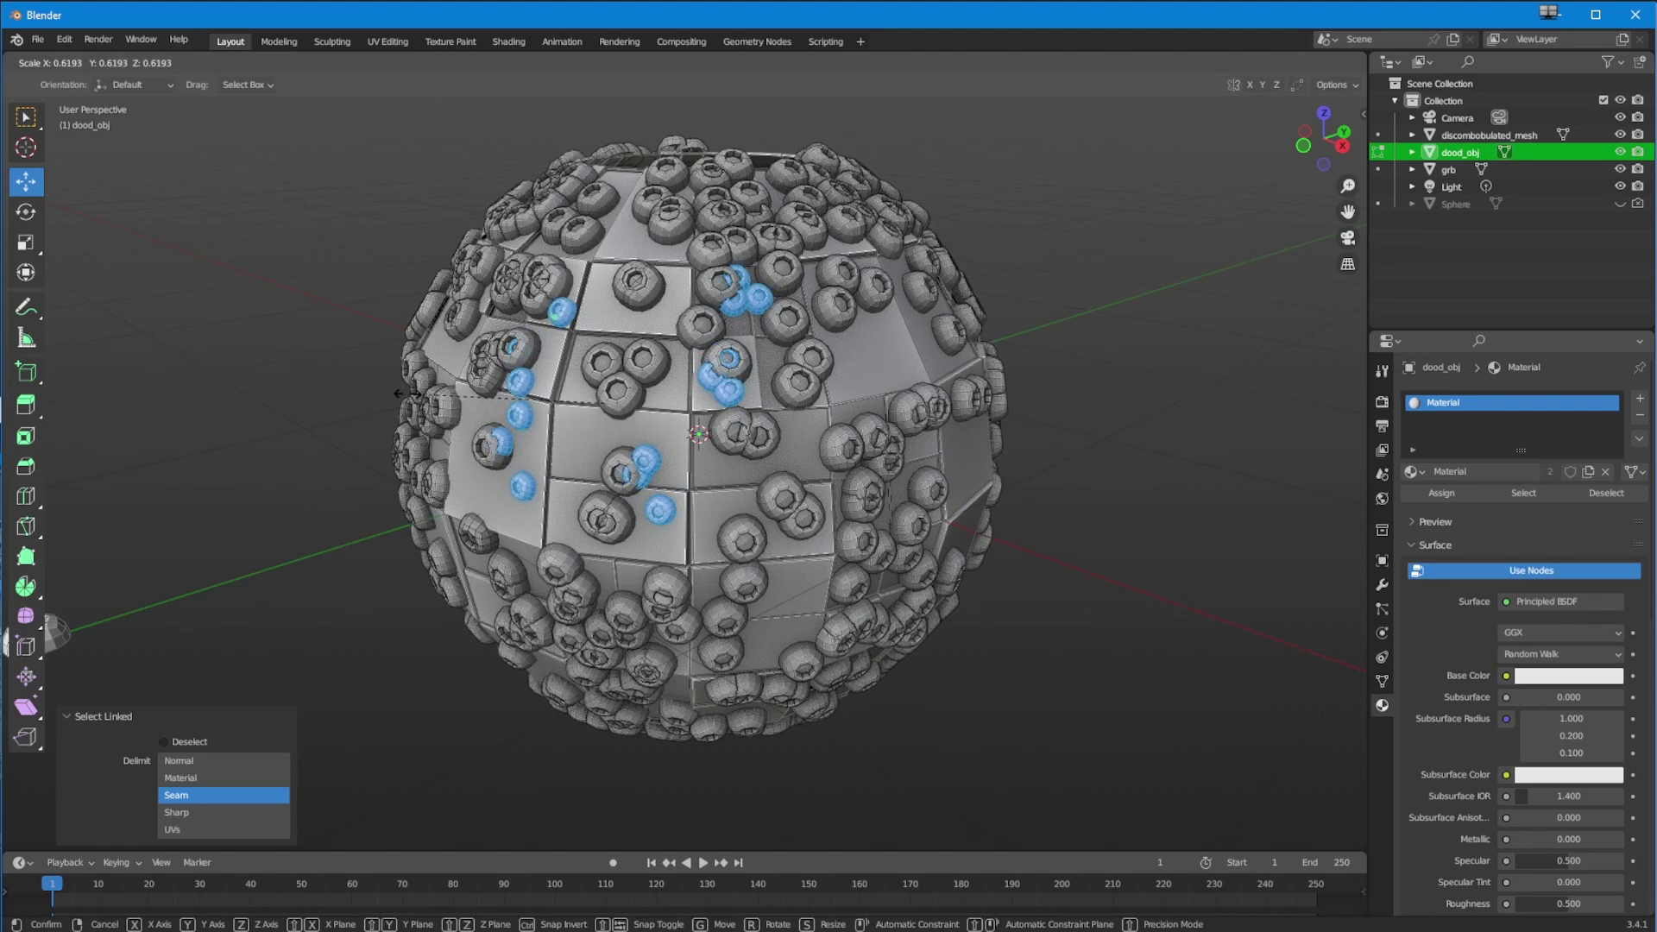
{"action": "left_click", "coordinate": [436, 392]}
Step: Replace the selection with the complete linked geometry of about nineteen full-size doodads spread over an adjacent side of the sphere
{"action": "middle_click_drag", "start_coordinate": [436, 393], "coordinate": [343, 408]}
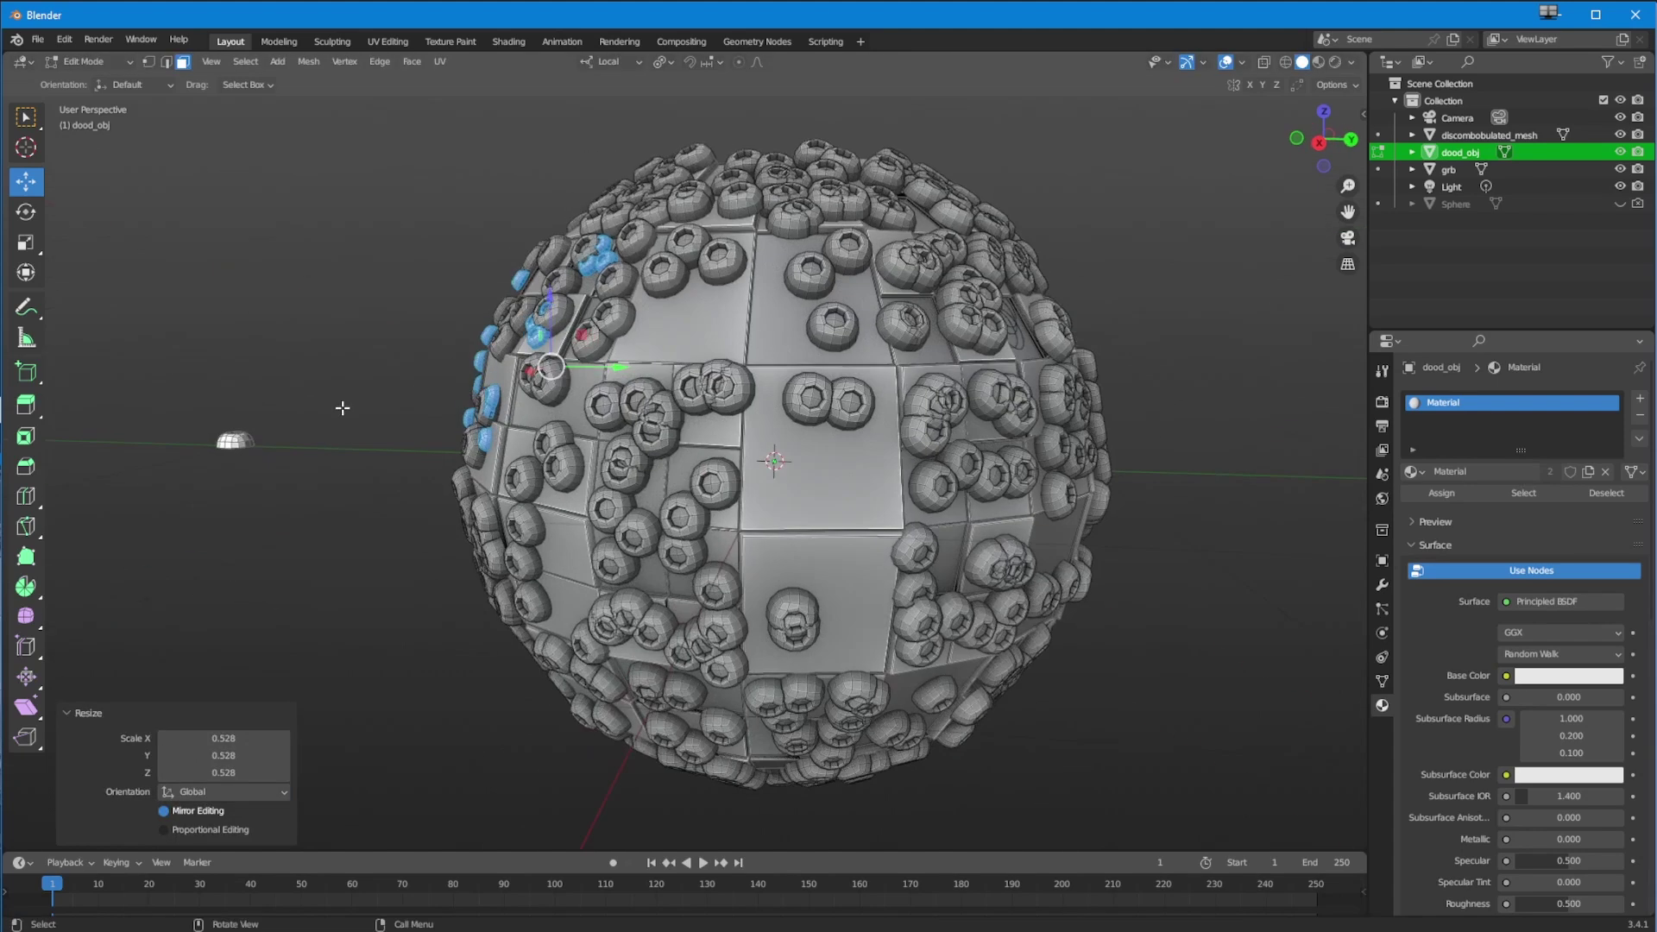
{"action": "left_click", "coordinate": [669, 541]}
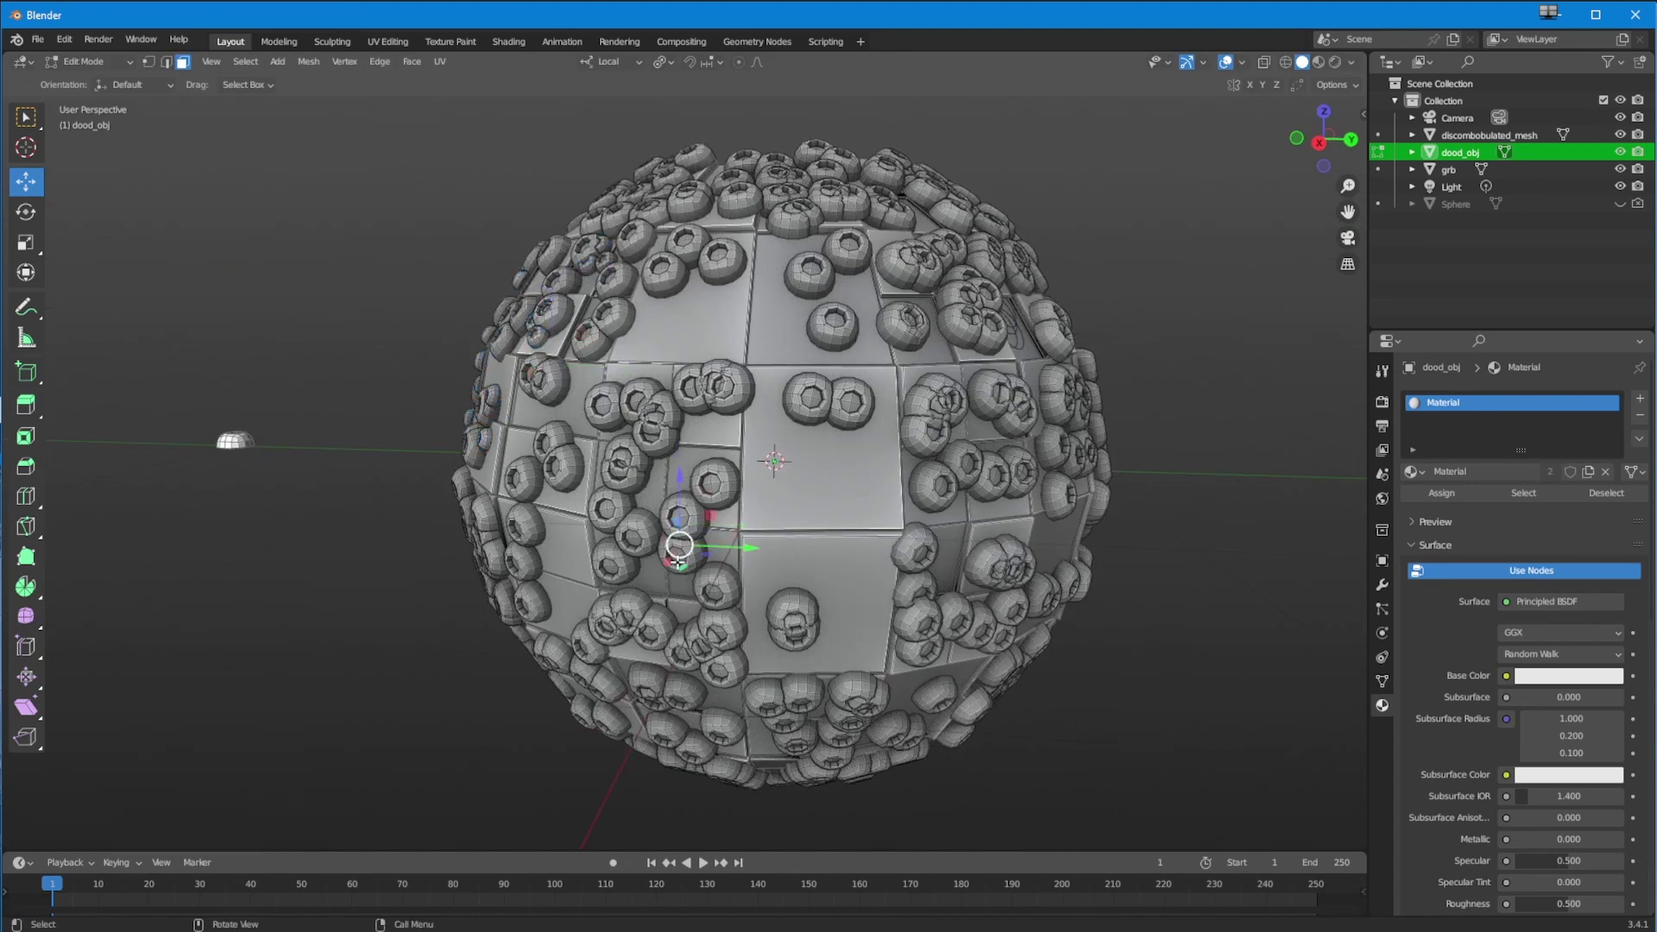
{"action": "key", "text": "l"}
{"action": "key", "text": "l"}
{"action": "key", "text": "l"}
{"action": "key", "text": "l"}
{"action": "key", "text": "l"}
{"action": "key", "text": "l"}
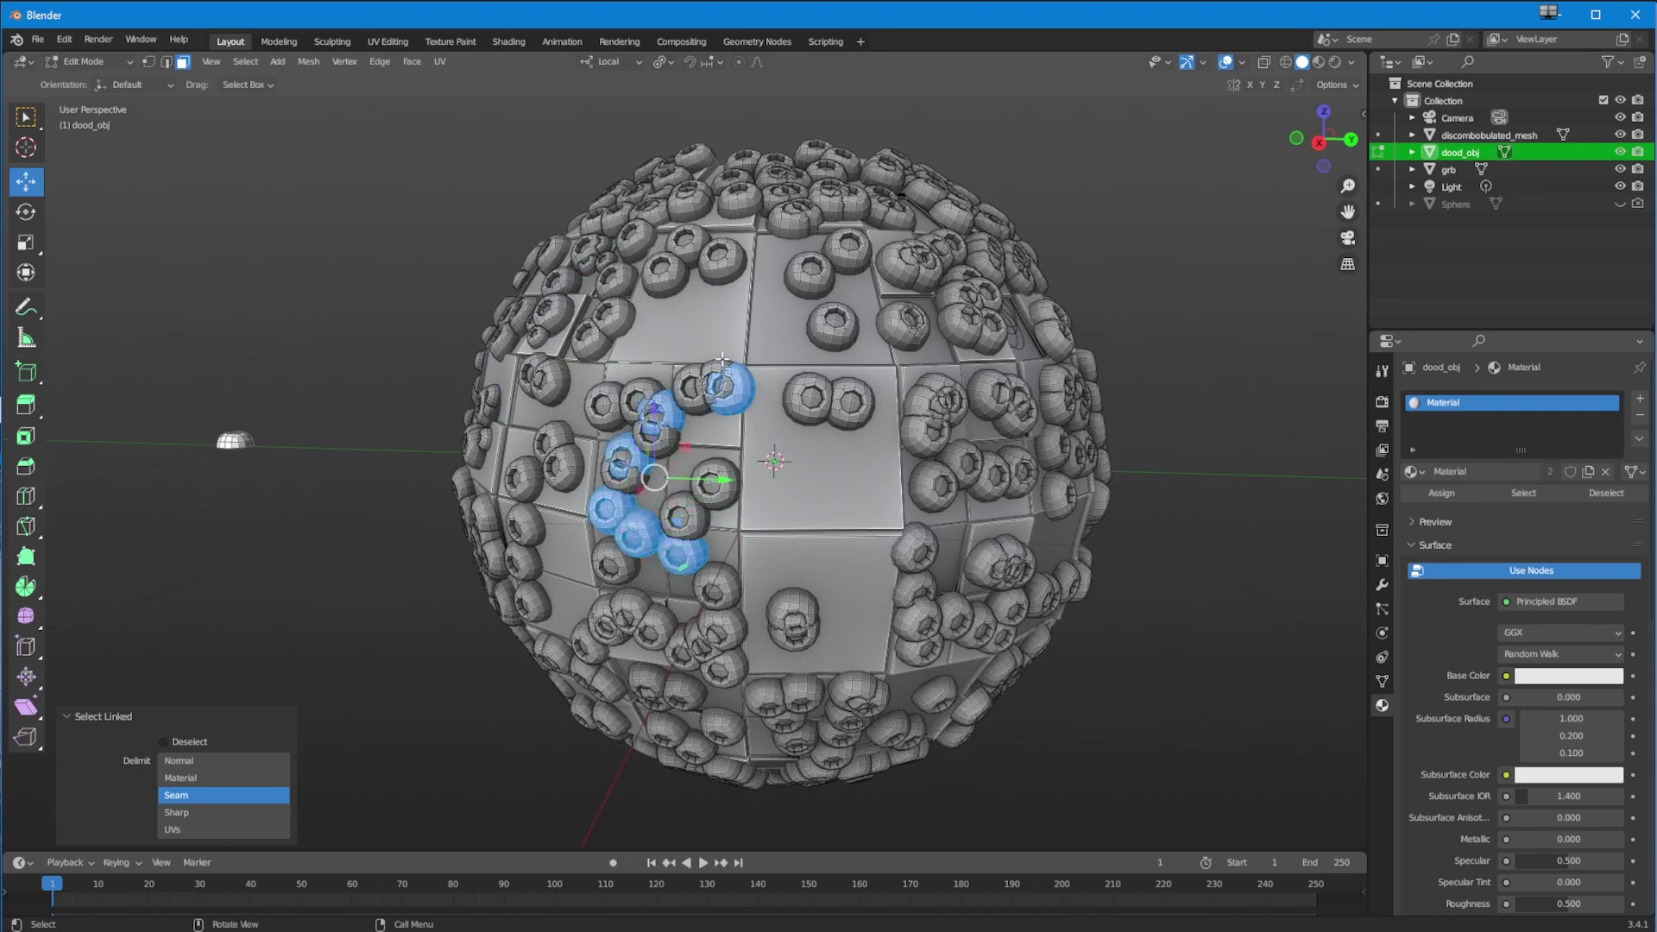
{"action": "key", "text": "l"}
{"action": "key", "text": "l"}
{"action": "key", "text": "l"}
{"action": "key", "text": "l"}
{"action": "key", "text": "l"}
{"action": "key", "text": "l"}
{"action": "key", "text": "l"}
{"action": "key", "text": "l"}
{"action": "key", "text": "l"}
{"action": "key", "text": "l"}
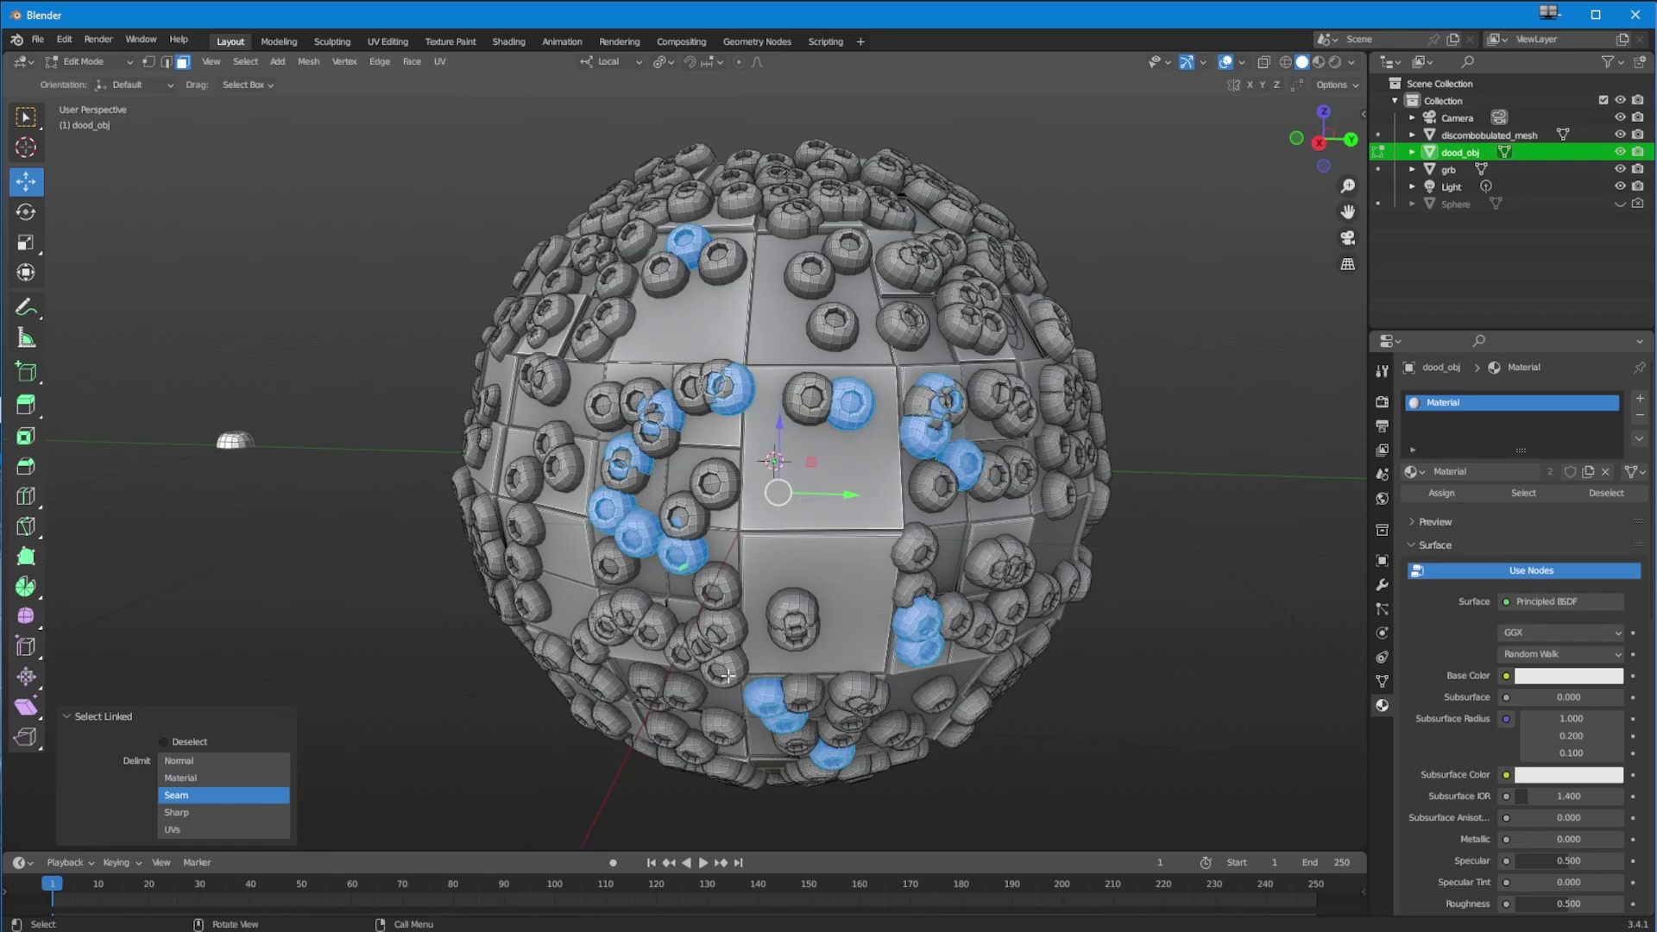
{"action": "key", "text": "l"}
{"action": "key", "text": "l"}
{"action": "key", "text": "l"}
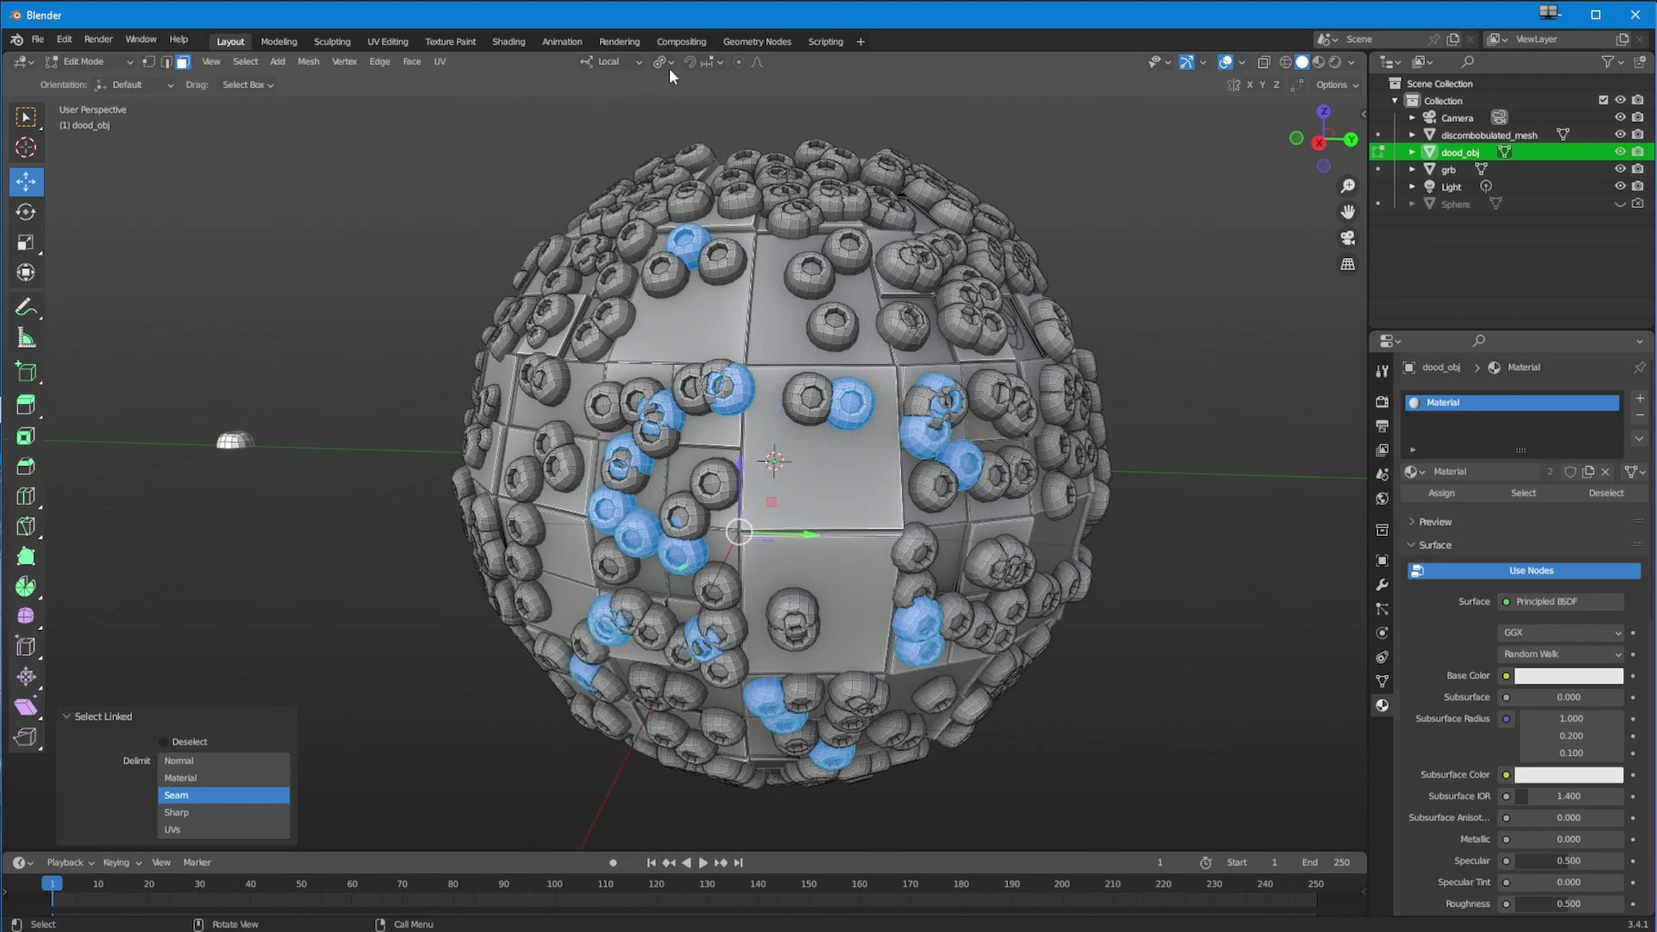
Step: Scale the selected doodads to about 0.486 around their Individual Origins
{"action": "left_click", "coordinate": [662, 62]}
{"action": "key", "text": "s"}
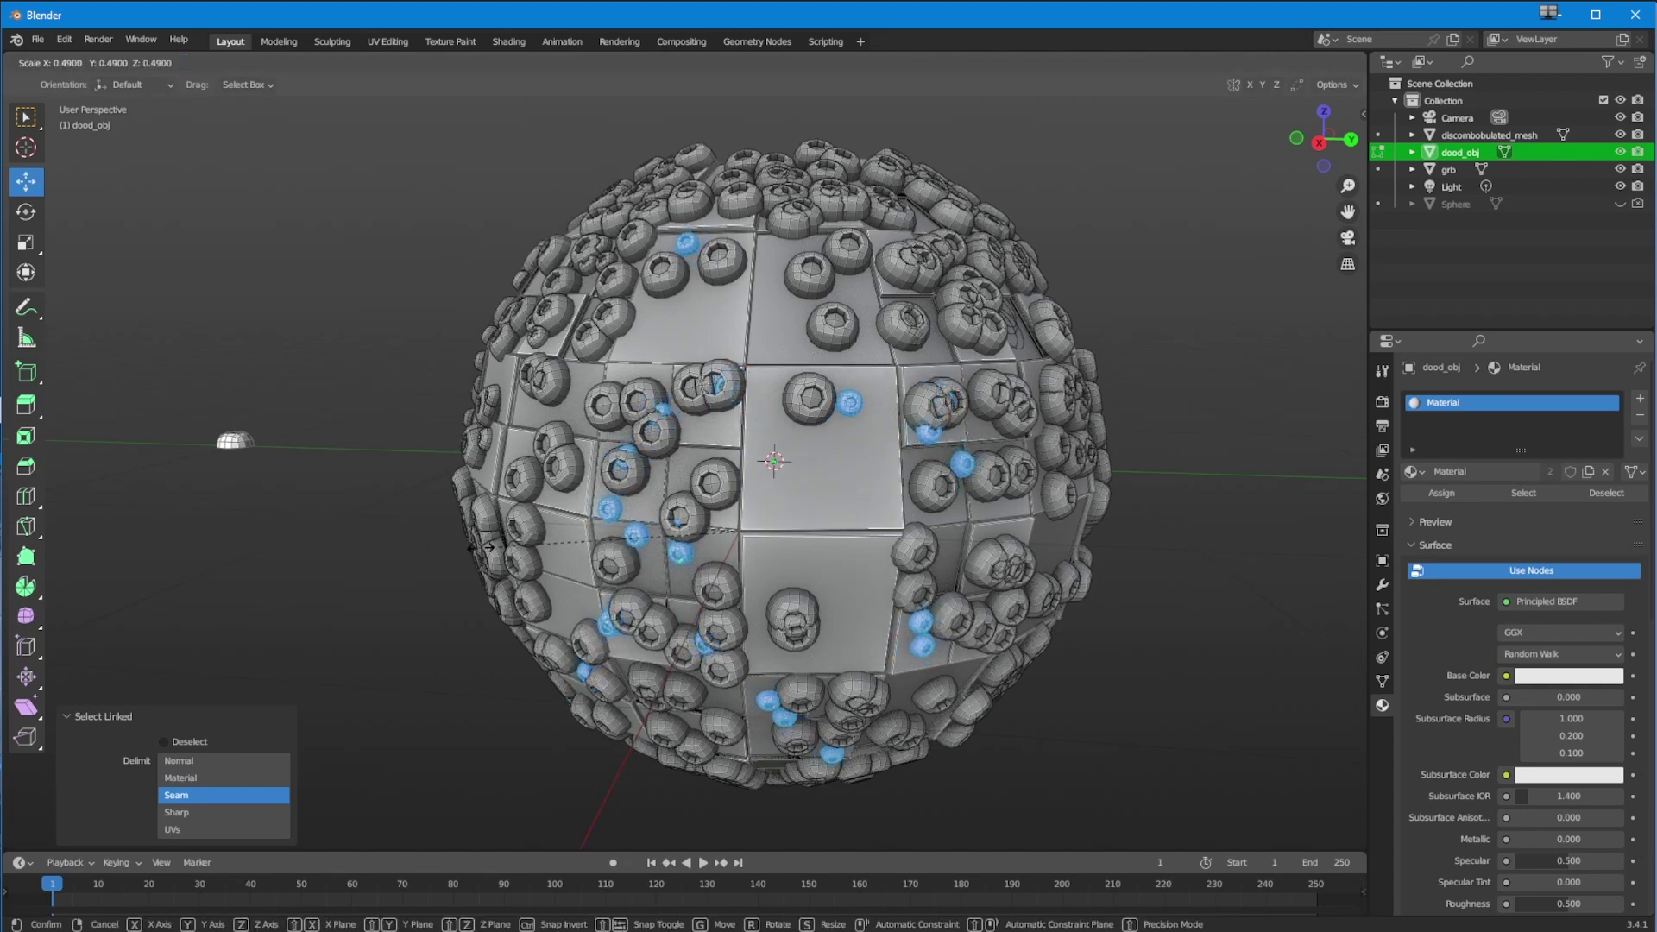
{"action": "left_click", "coordinate": [485, 546]}
Step: Return dood_obj to Object Mode and deselect everything
{"action": "middle_click_drag", "start_coordinate": [459, 602], "coordinate": [484, 639]}
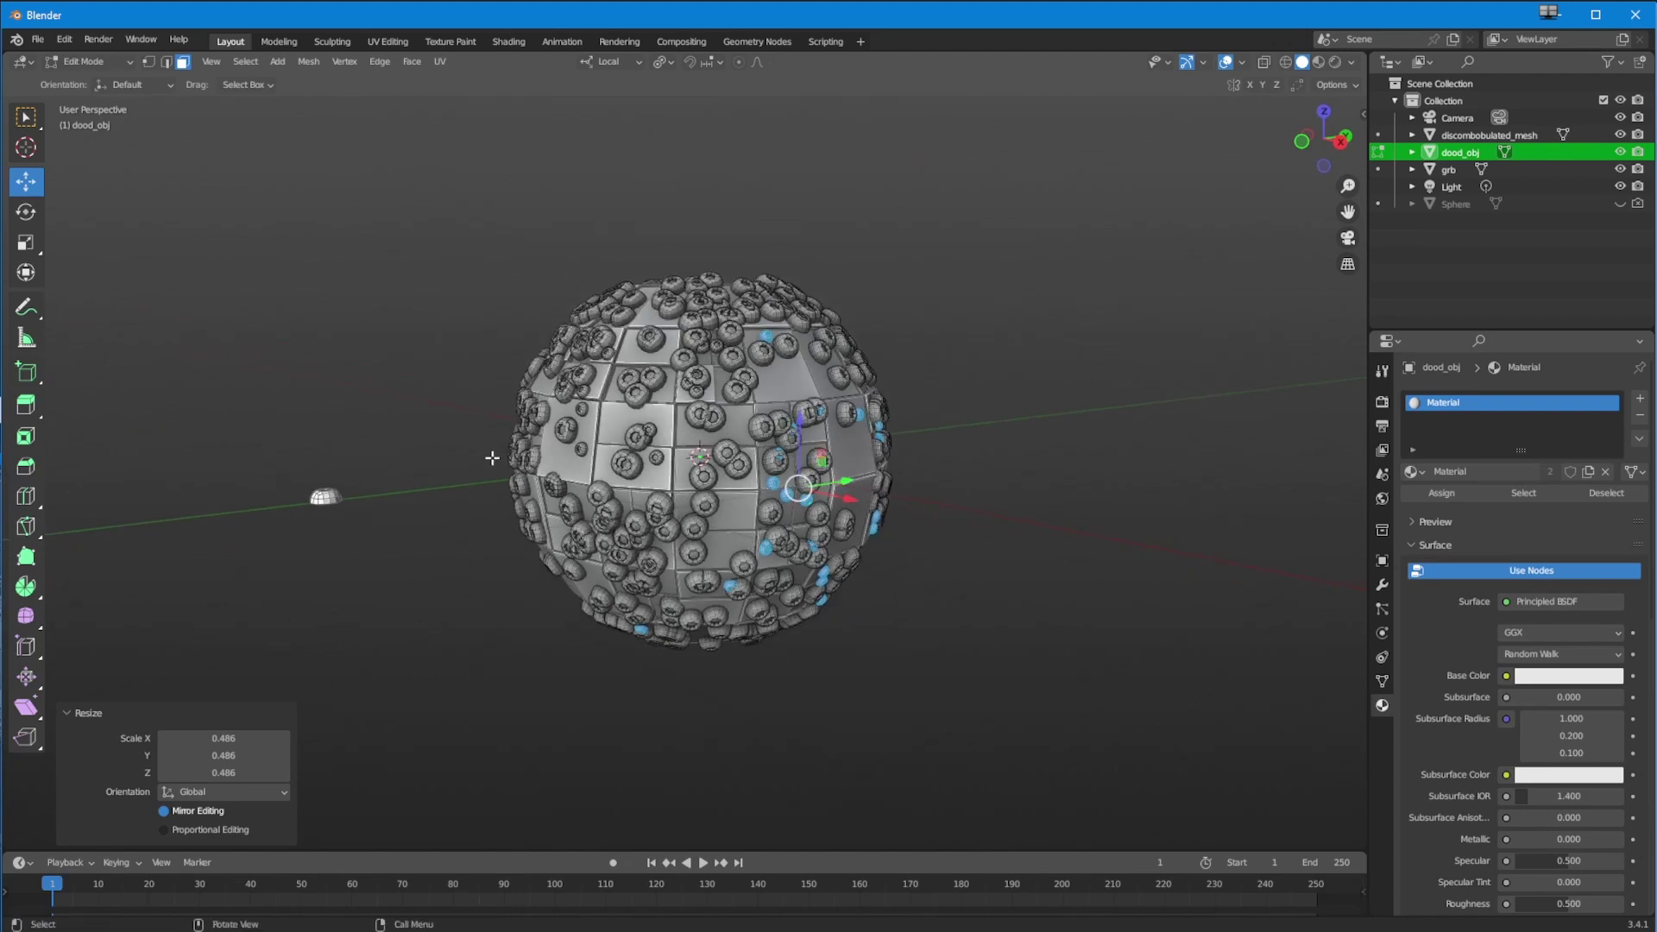
{"action": "left_click", "coordinate": [83, 61]}
{"action": "left_click", "coordinate": [82, 55]}
{"action": "middle_click_drag", "start_coordinate": [241, 392], "coordinate": [303, 451]}
{"action": "left_click", "coordinate": [304, 450]}
Step: Examine the mix of full-size and reduced doodads from several sides of the sphere
{"action": "middle_click_drag", "start_coordinate": [601, 609], "coordinate": [583, 569]}
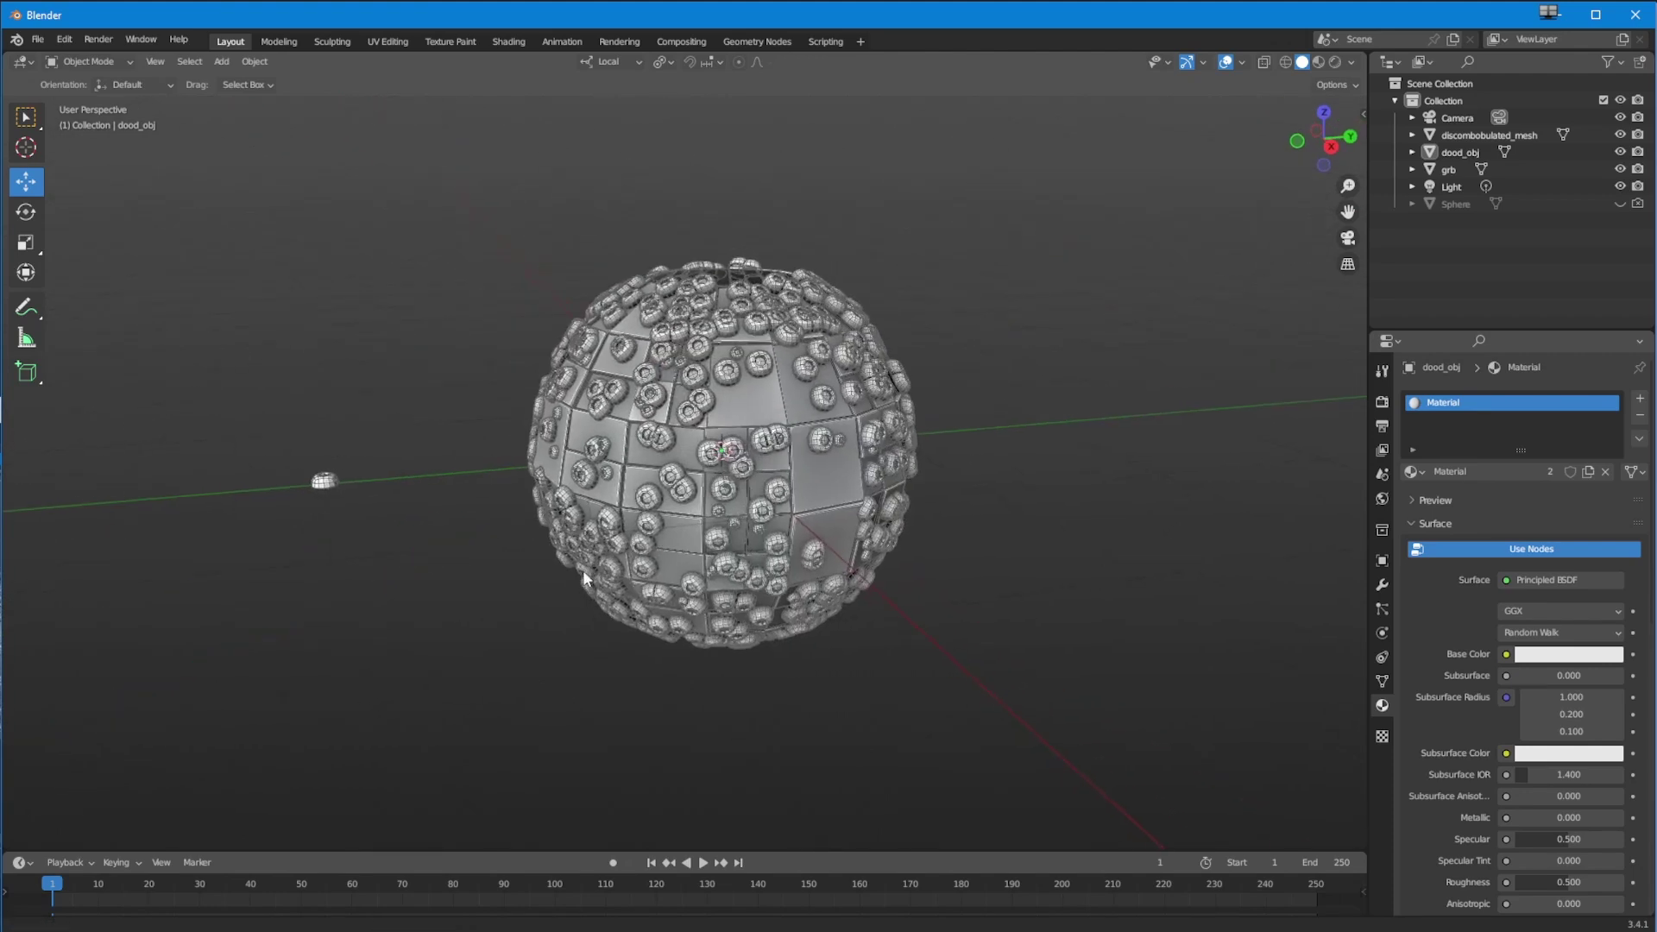
{"action": "scroll", "coordinate": [578, 587], "scroll_direction": "up", "scroll_amount": 2}
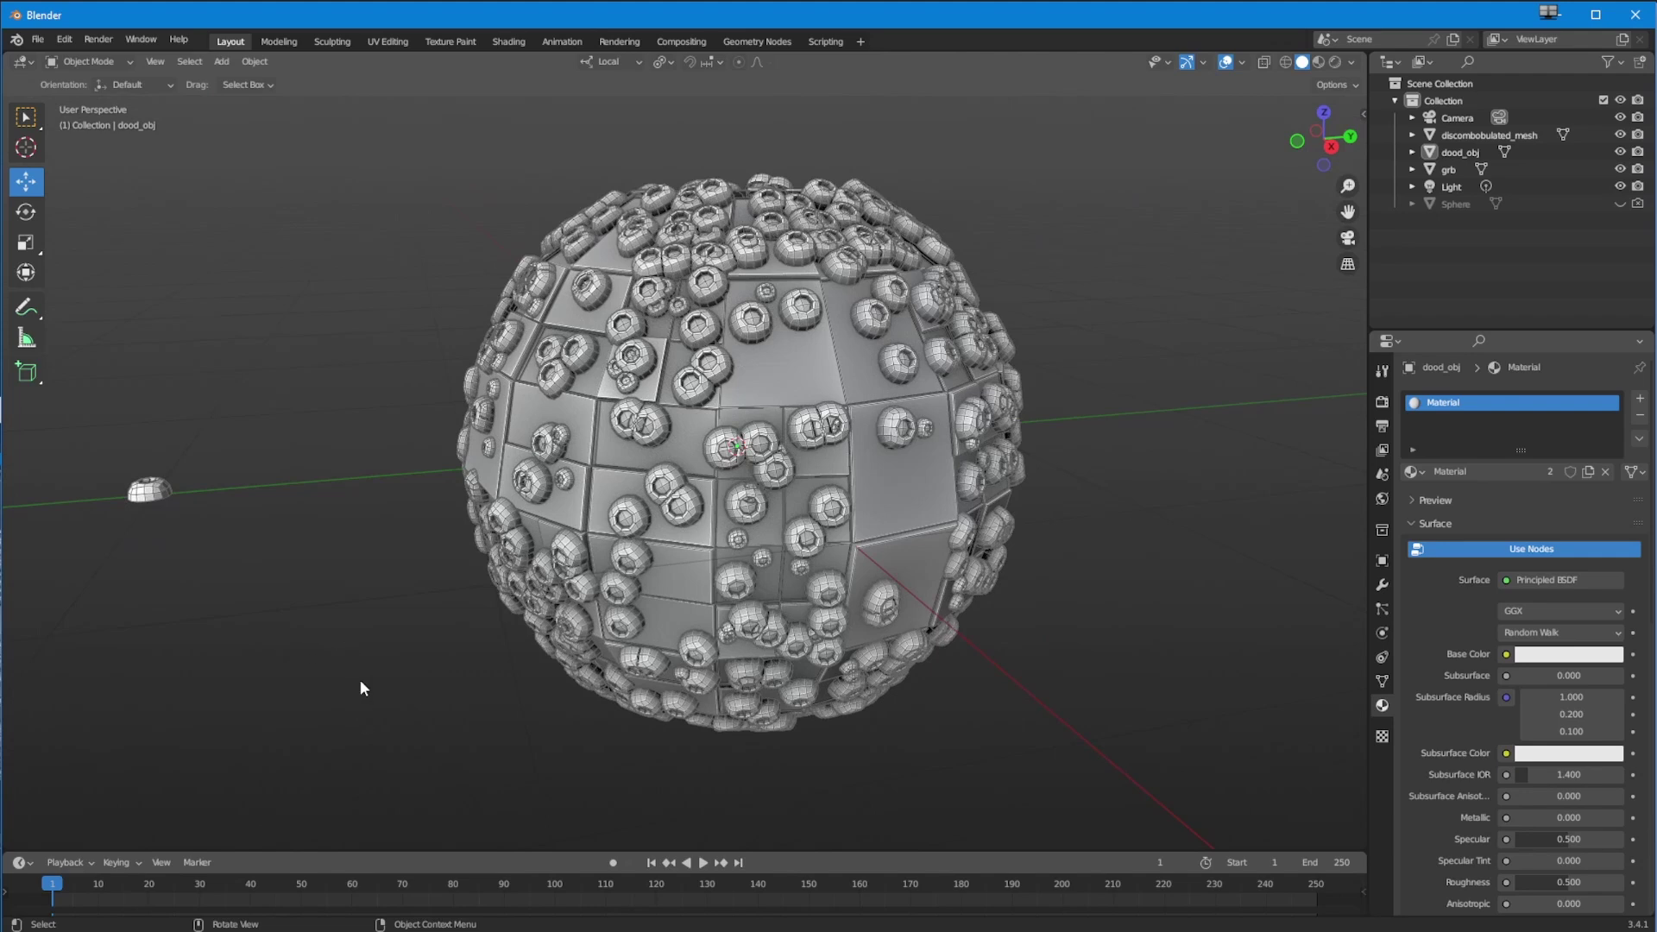
{"action": "scroll", "coordinate": [336, 720], "scroll_direction": "down", "scroll_amount": 2}
{"action": "middle_click_drag", "start_coordinate": [313, 760], "coordinate": [393, 692]}
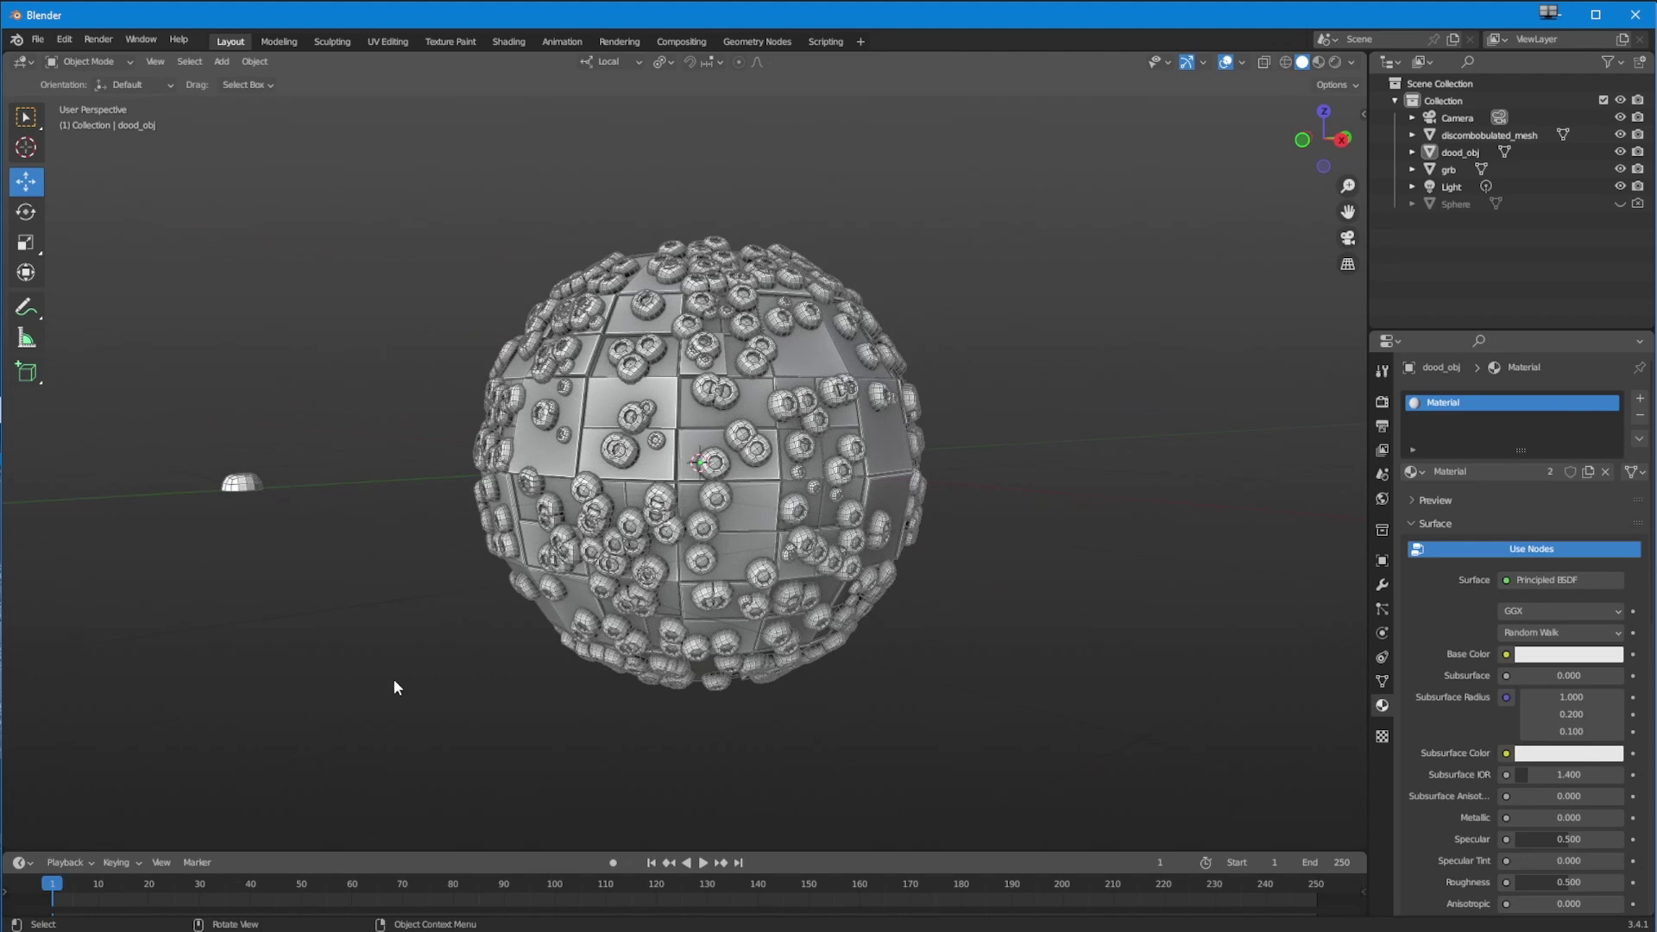
{"action": "scroll", "coordinate": [384, 703], "scroll_direction": "down", "scroll_amount": 1}
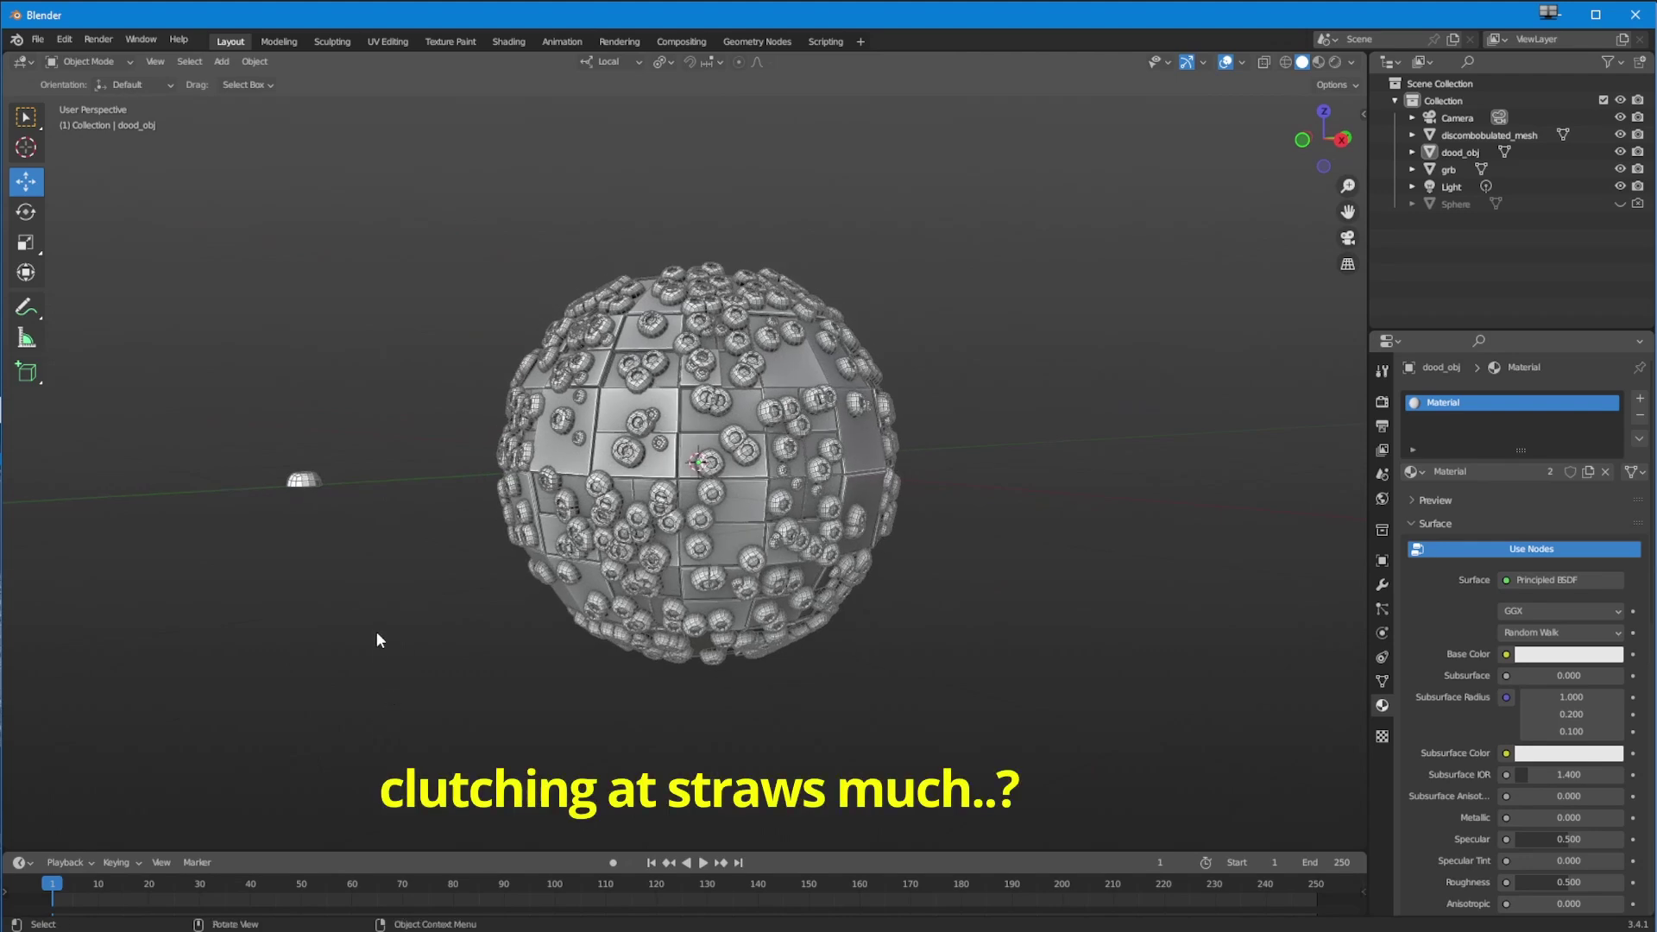
{"action": "middle_click_drag", "start_coordinate": [362, 629], "coordinate": [429, 638]}
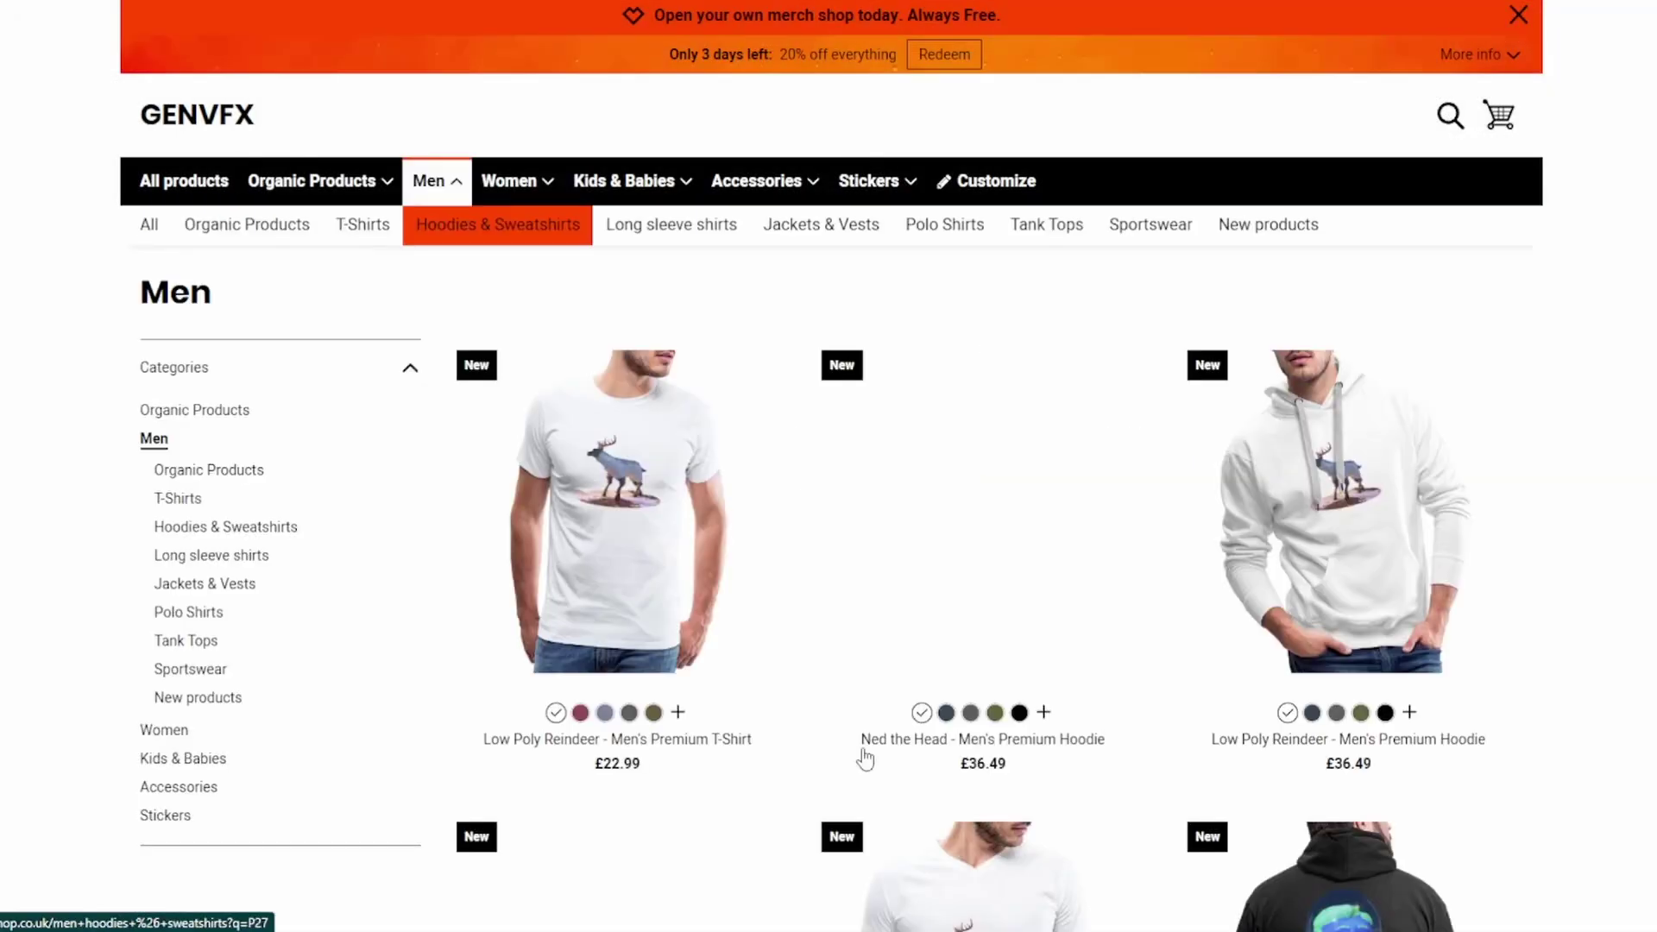
Step: In the GENVFX web shop, open the Low Poly Reindeer Men's Premium T-Shirt and view its design and back pictures
{"action": "key", "text": "Tab"}
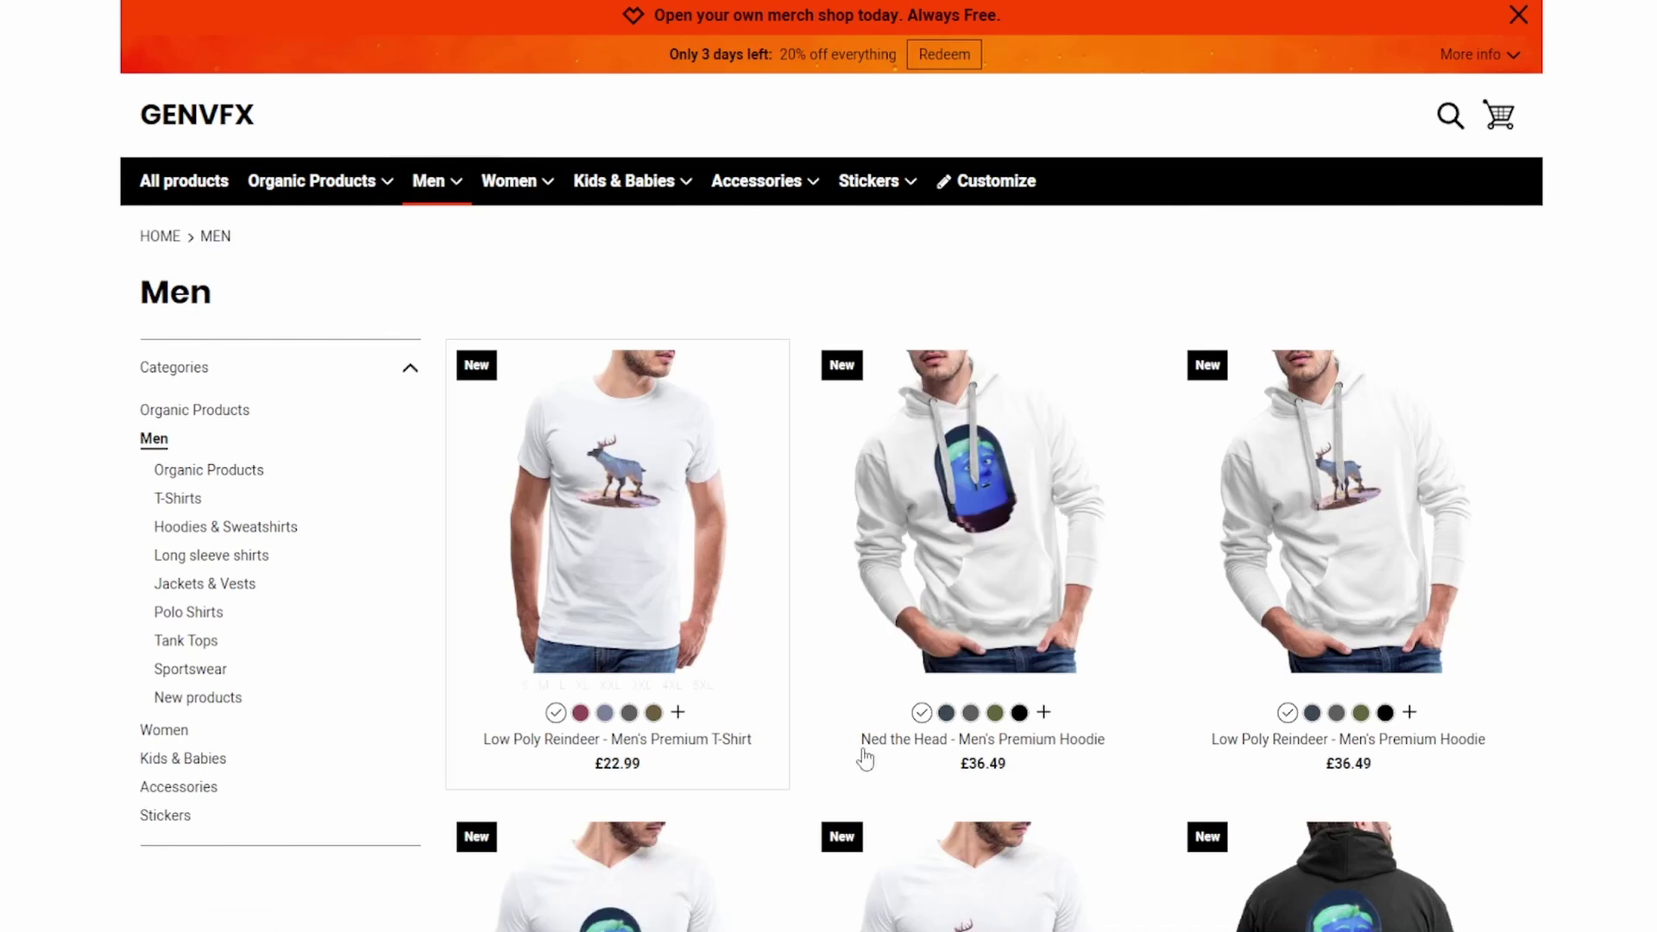
{"action": "key", "text": "Return"}
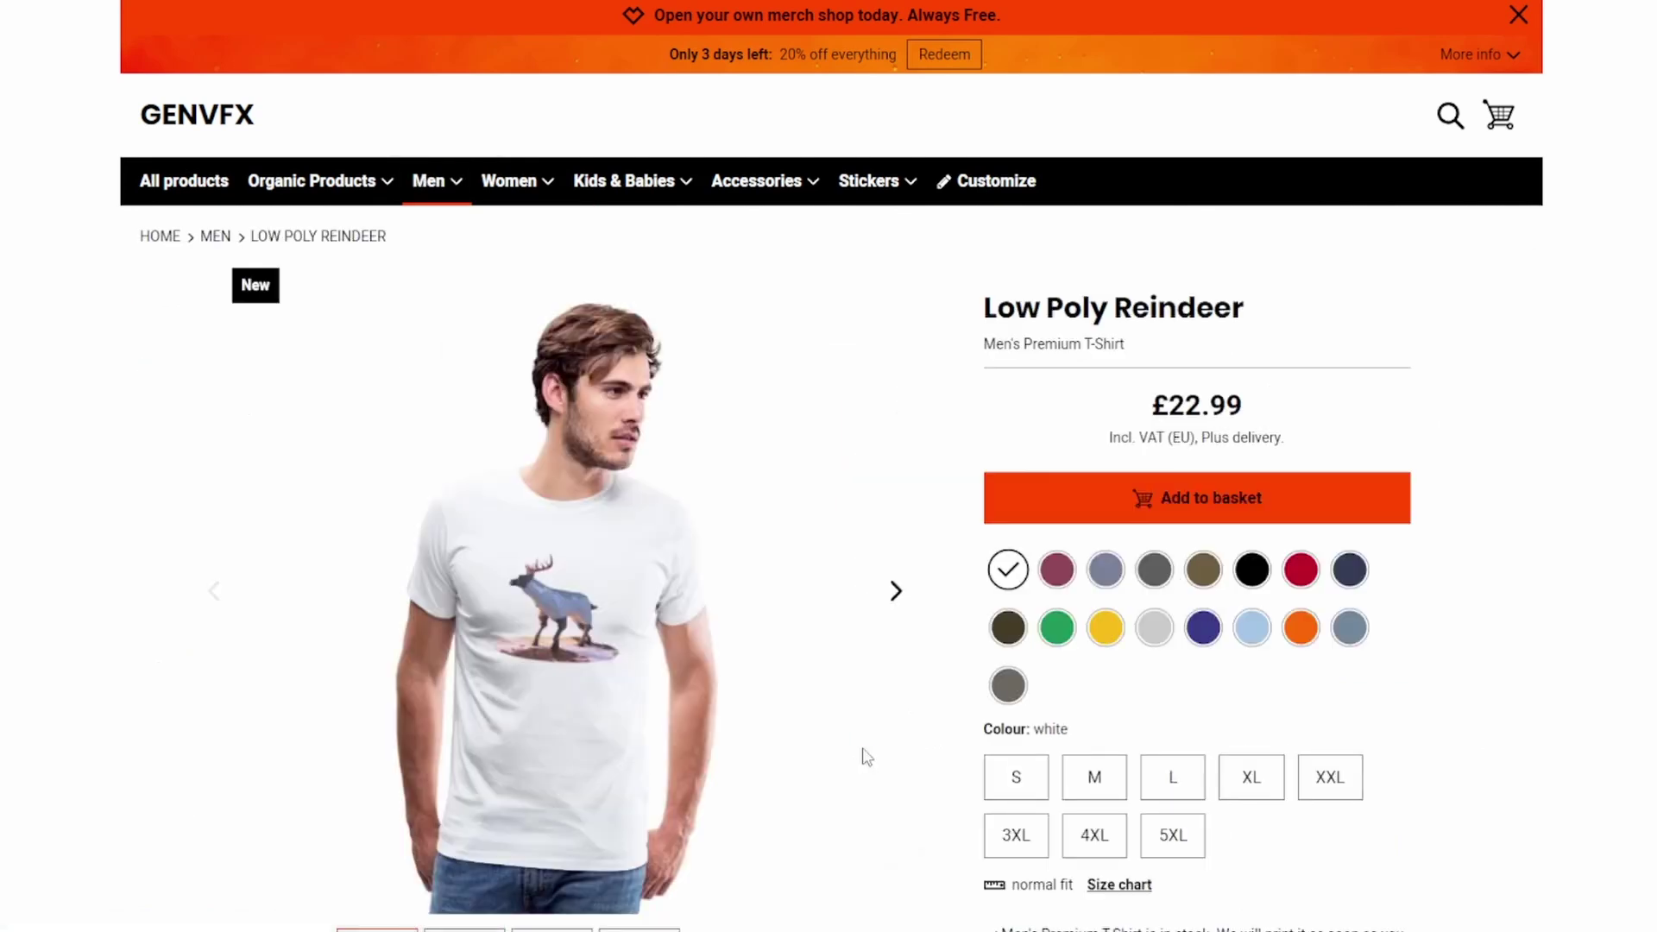
{"action": "left_click", "coordinate": [864, 759]}
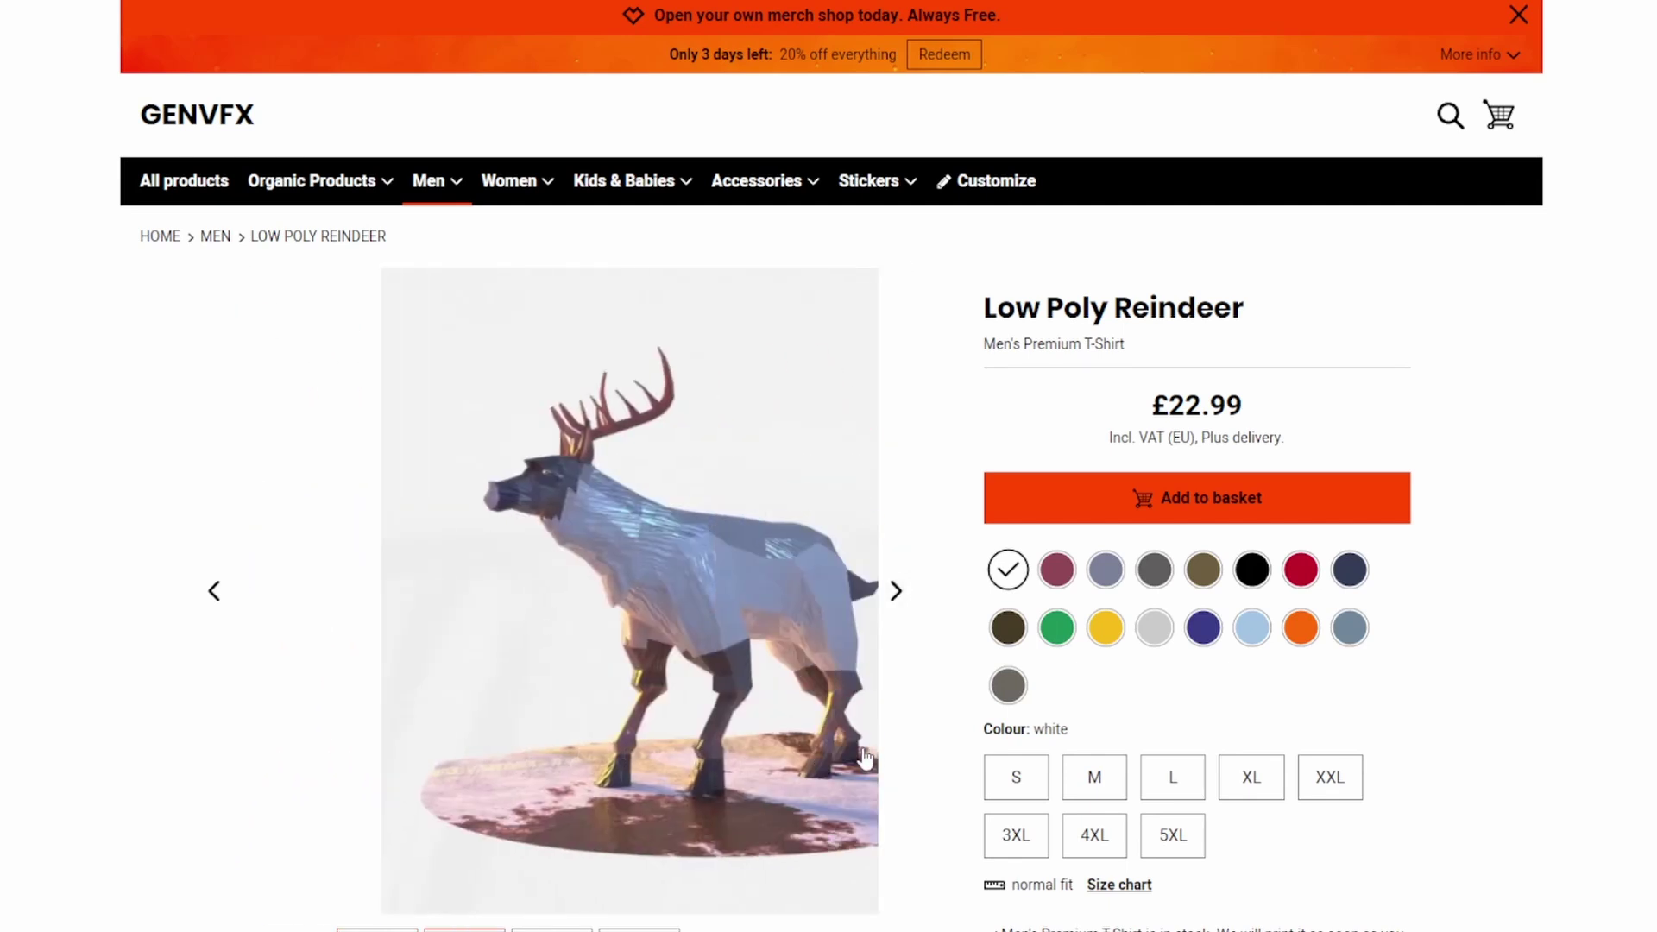
{"action": "left_click", "coordinate": [864, 758]}
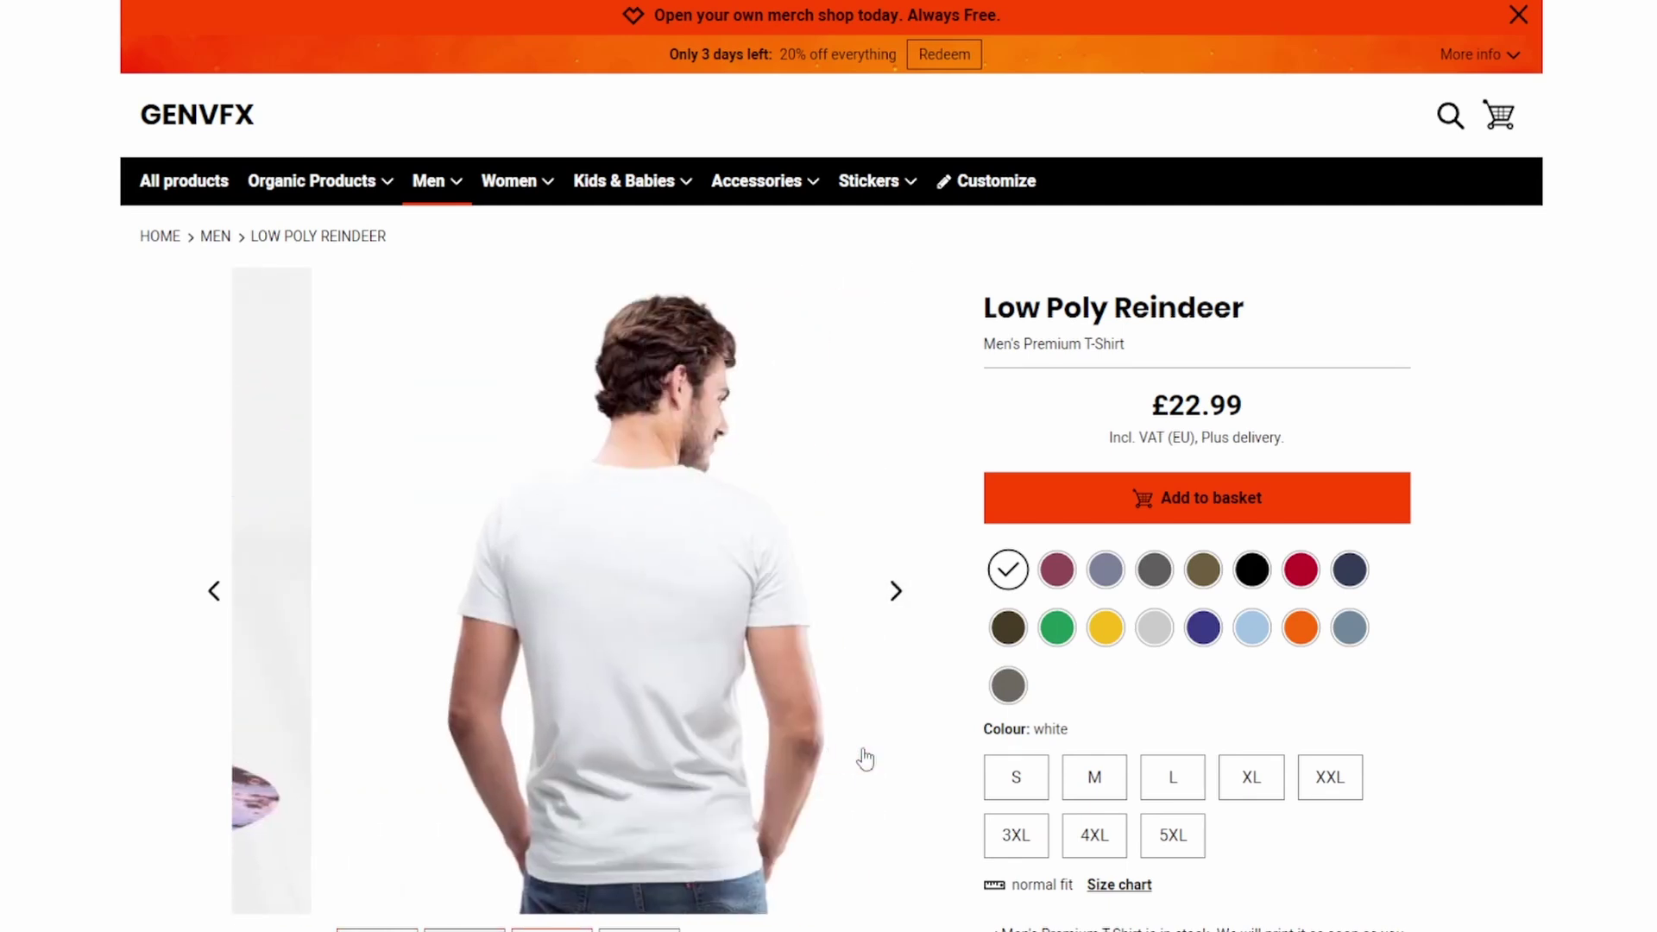
Step: Open the Ned the Head Women's Organic V-Neck T-Shirt from Organic Products and view its design picture
{"action": "key", "text": "Return"}
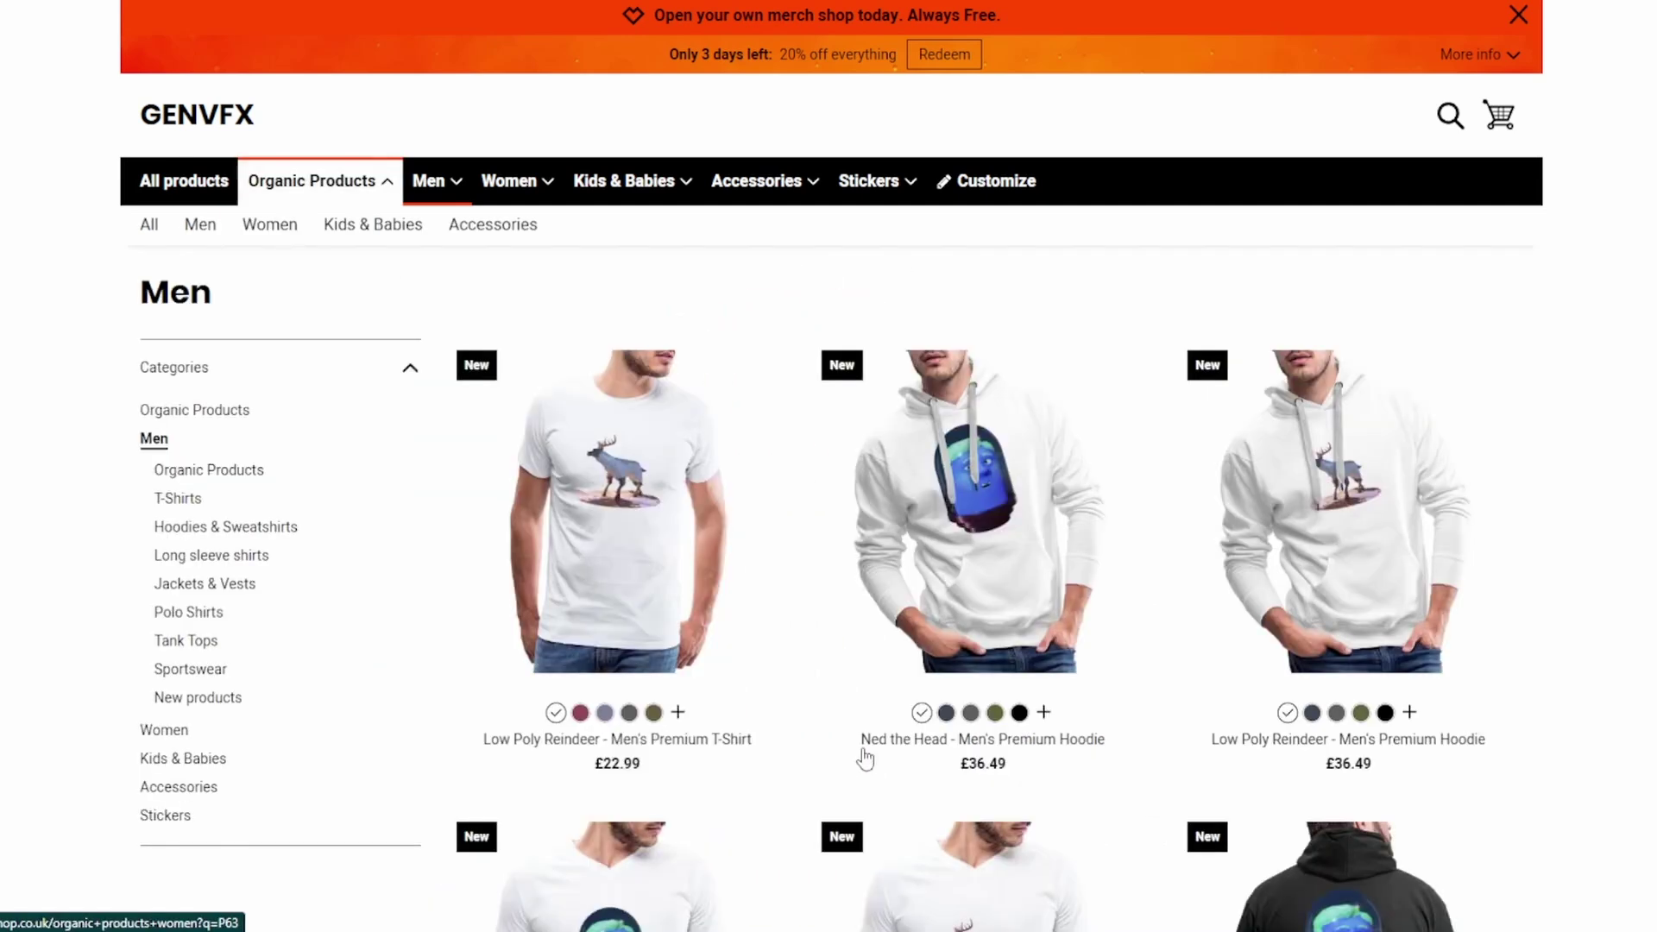
{"action": "left_click", "coordinate": [863, 758]}
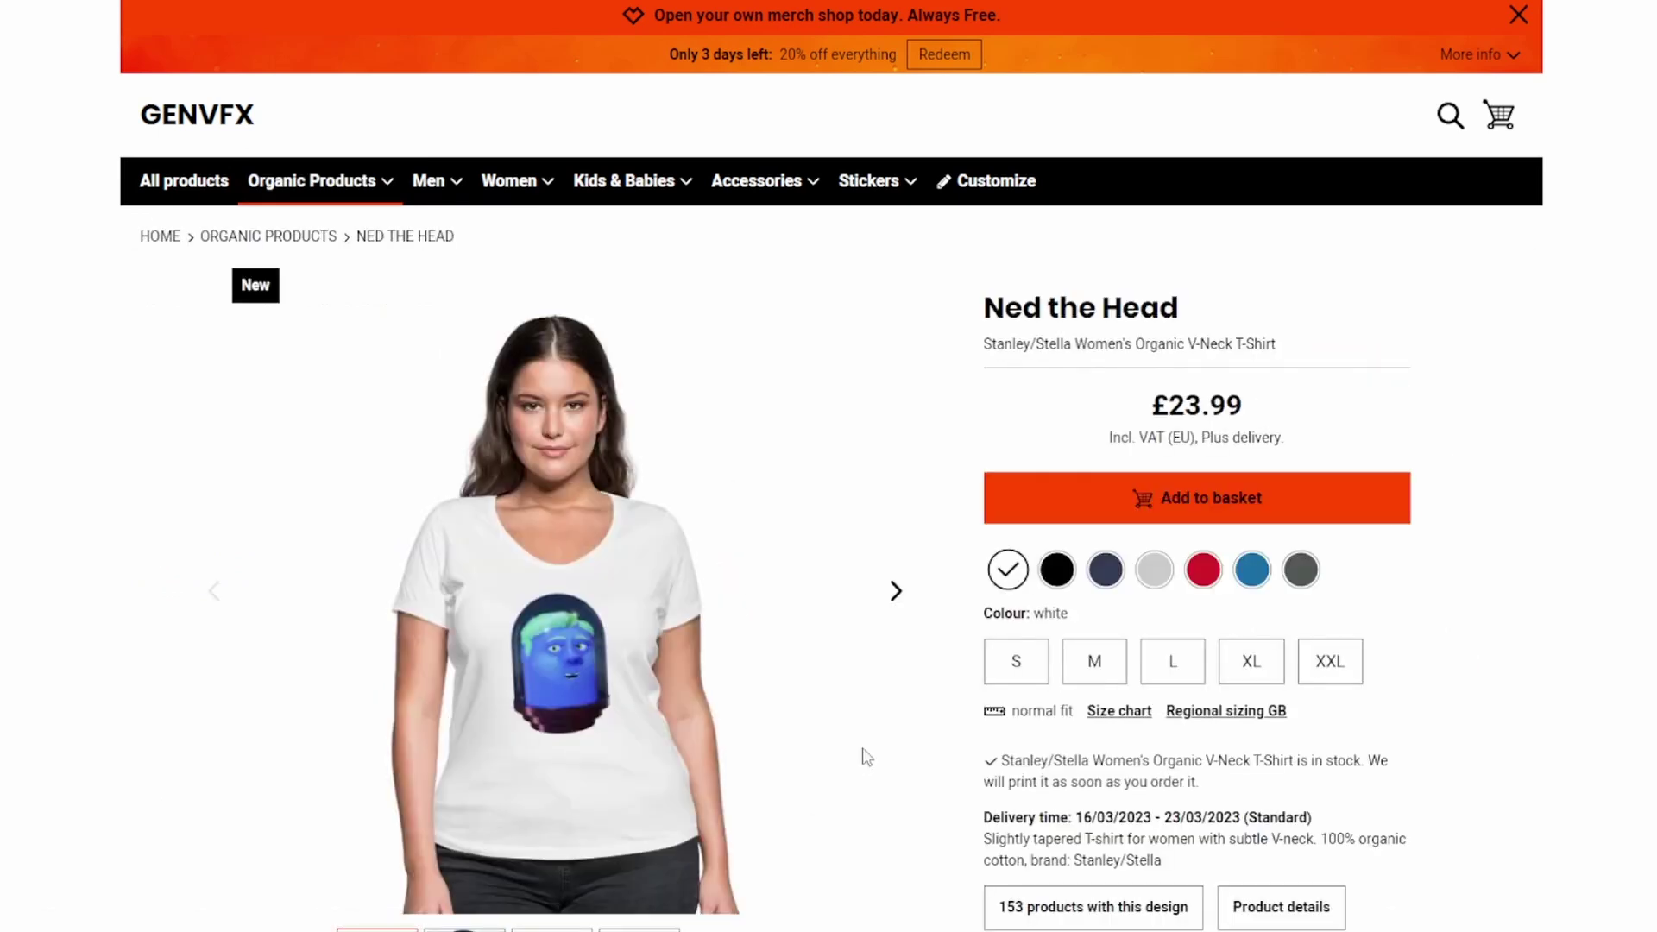
{"action": "left_click", "coordinate": [864, 759]}
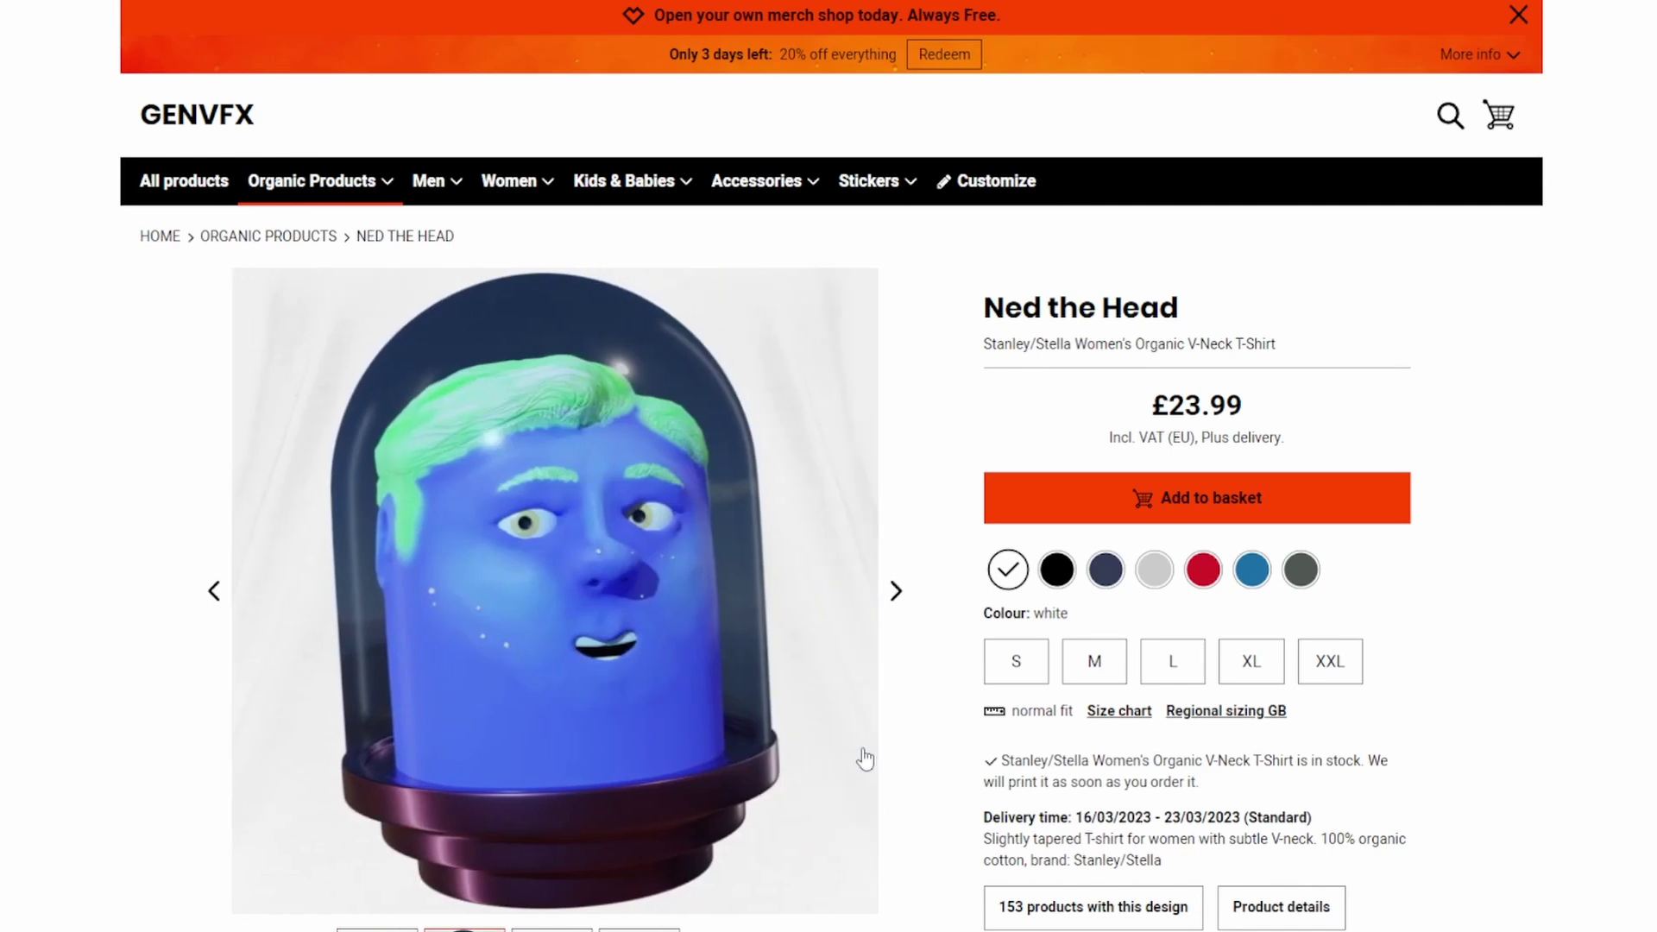